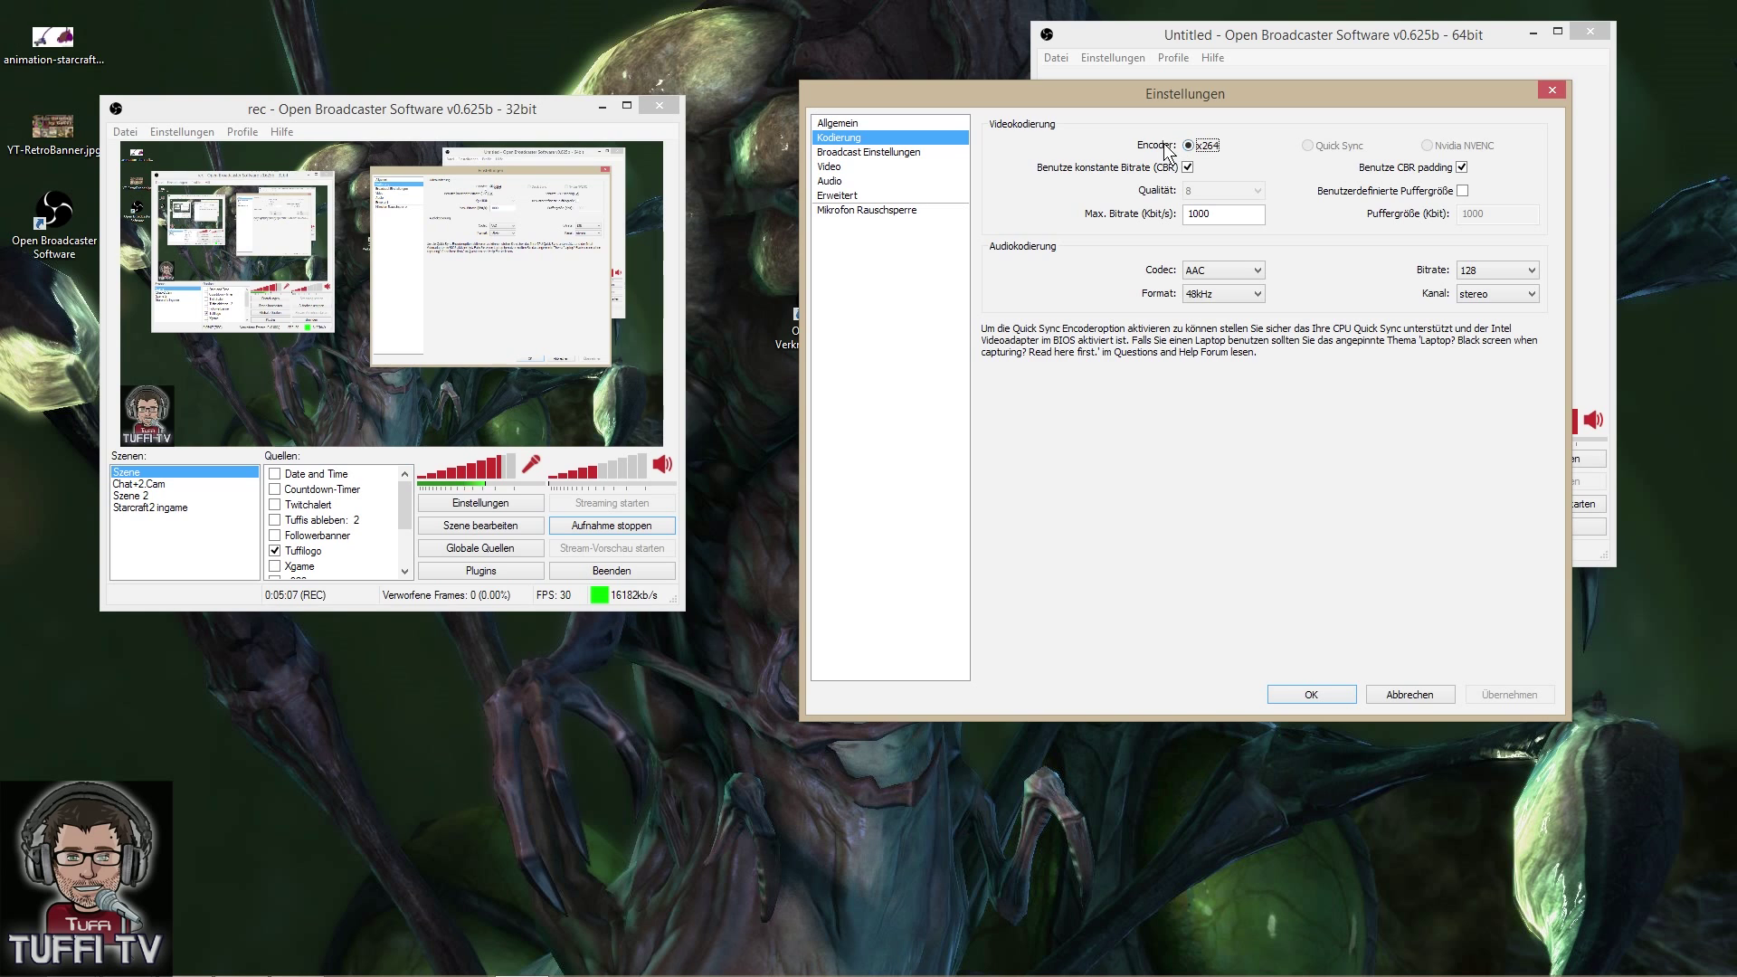
Select x264 as the encoder in the video encoding settings and move the settings window lower on the desktop
{"action": "left_click", "coordinate": [1208, 146]}
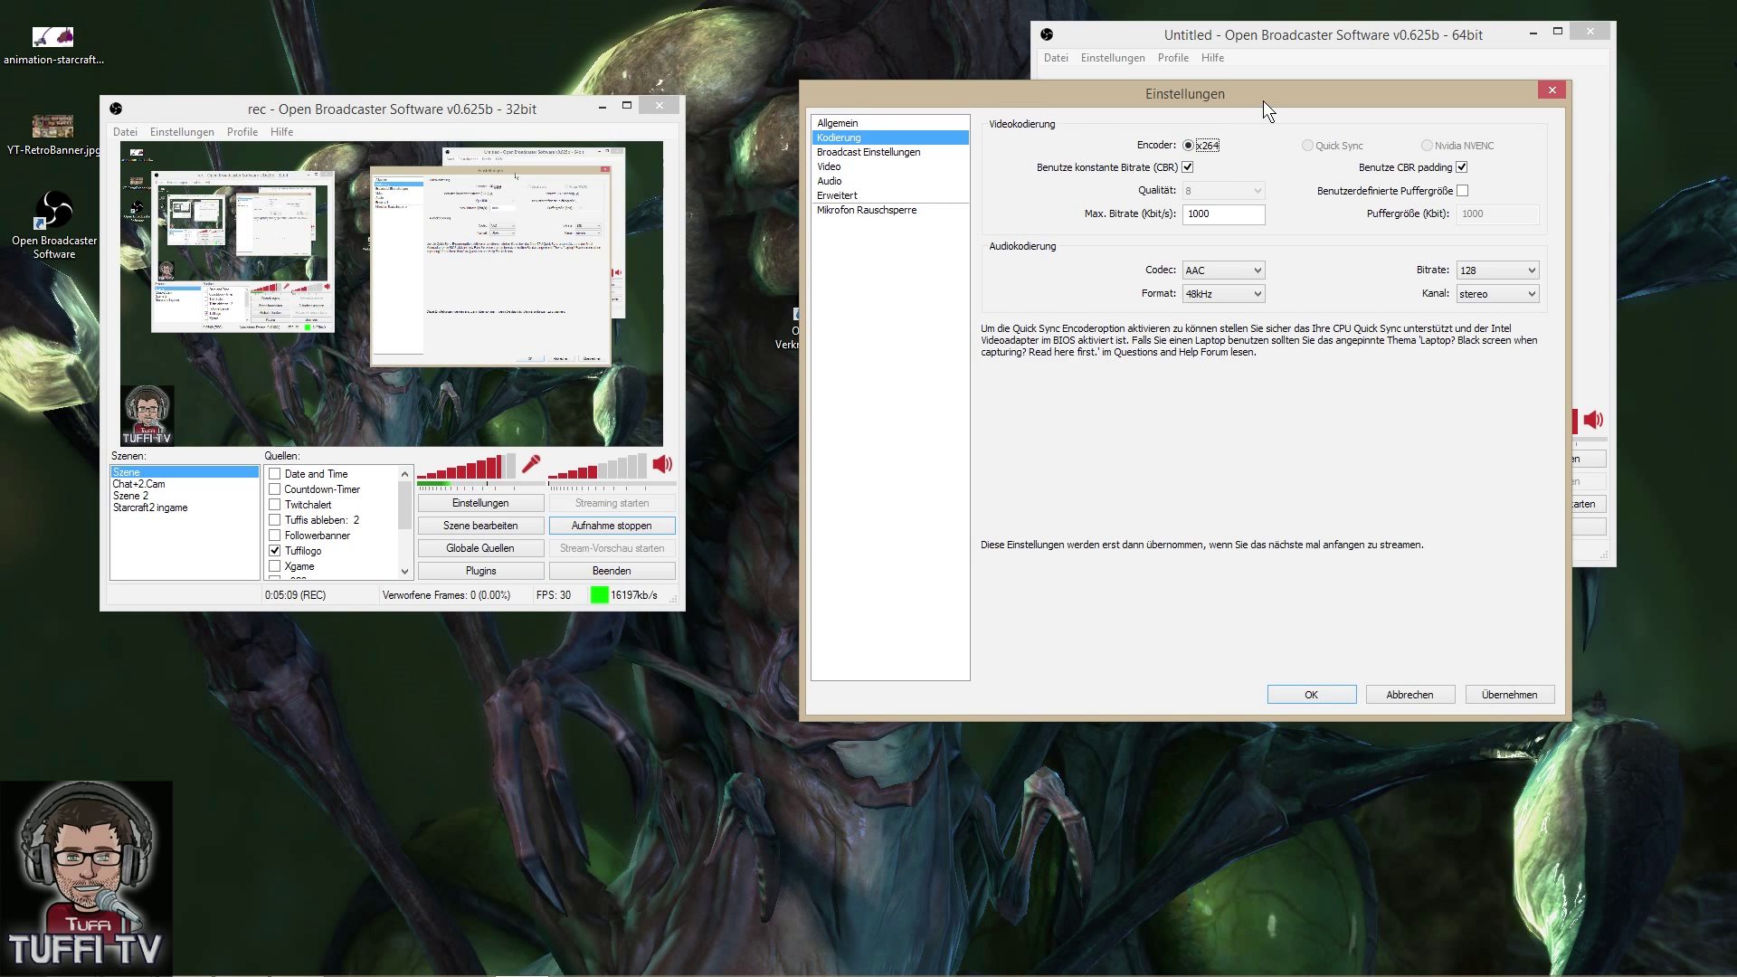
{"action": "left_click_drag", "start_coordinate": [1265, 101], "coordinate": [1315, 268]}
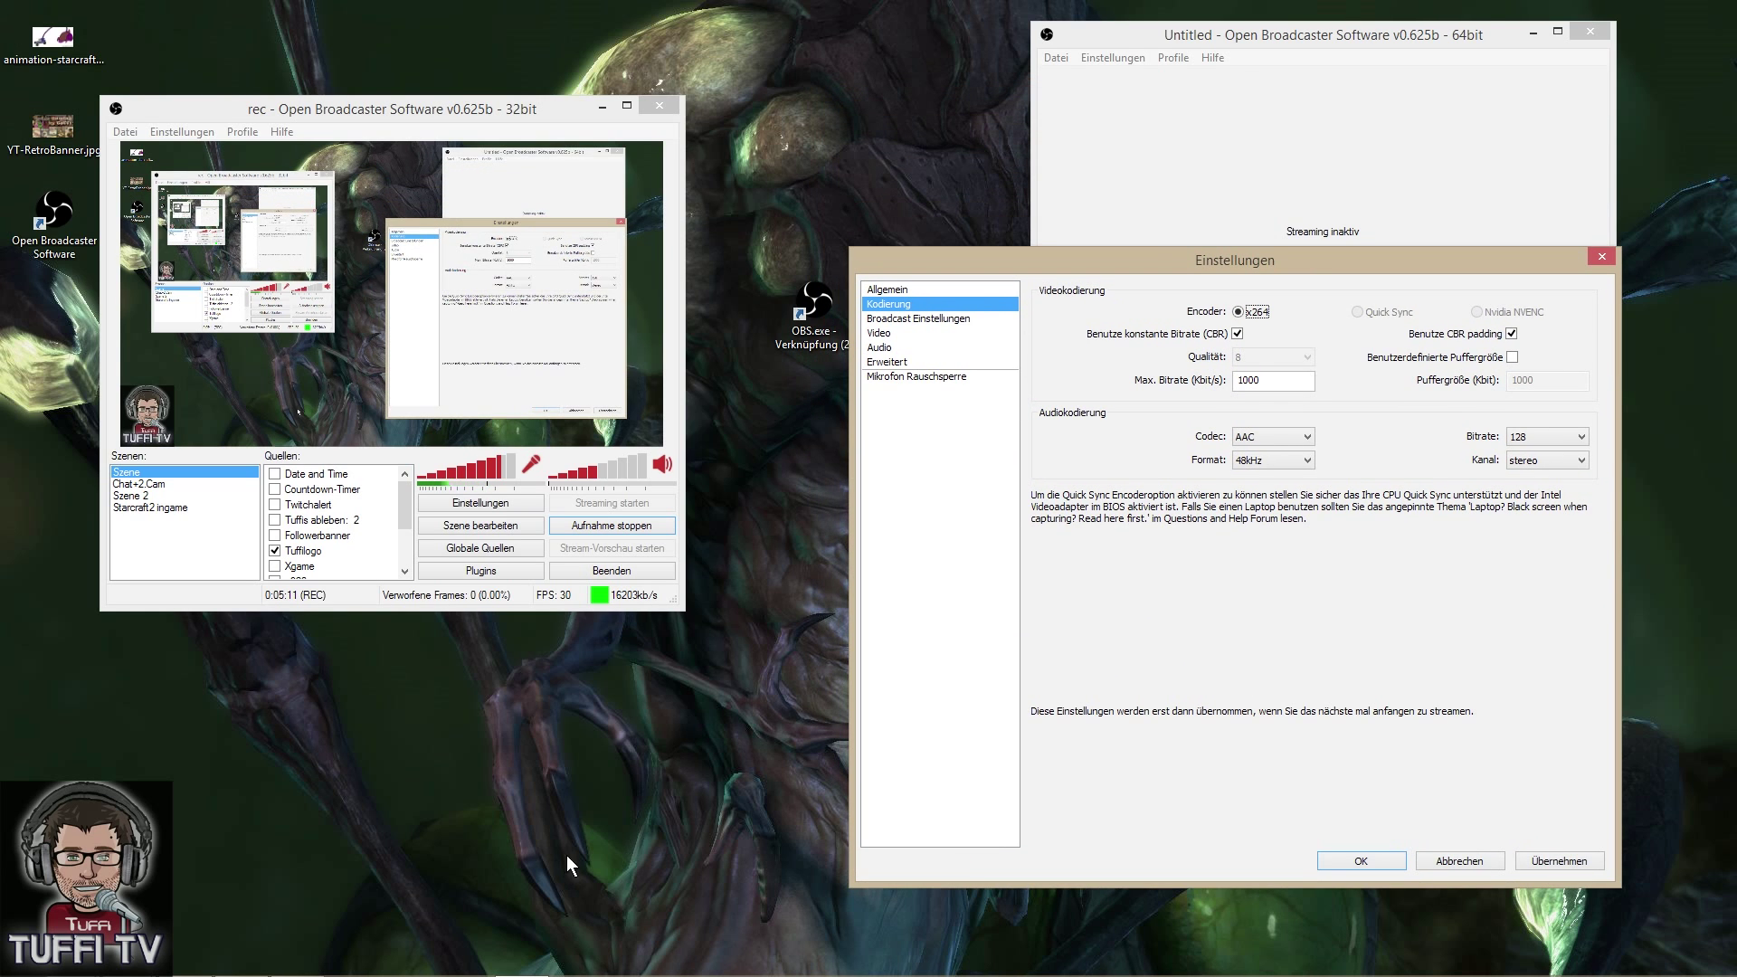
{"action": "mouse_move", "coordinate": [572, 973]}
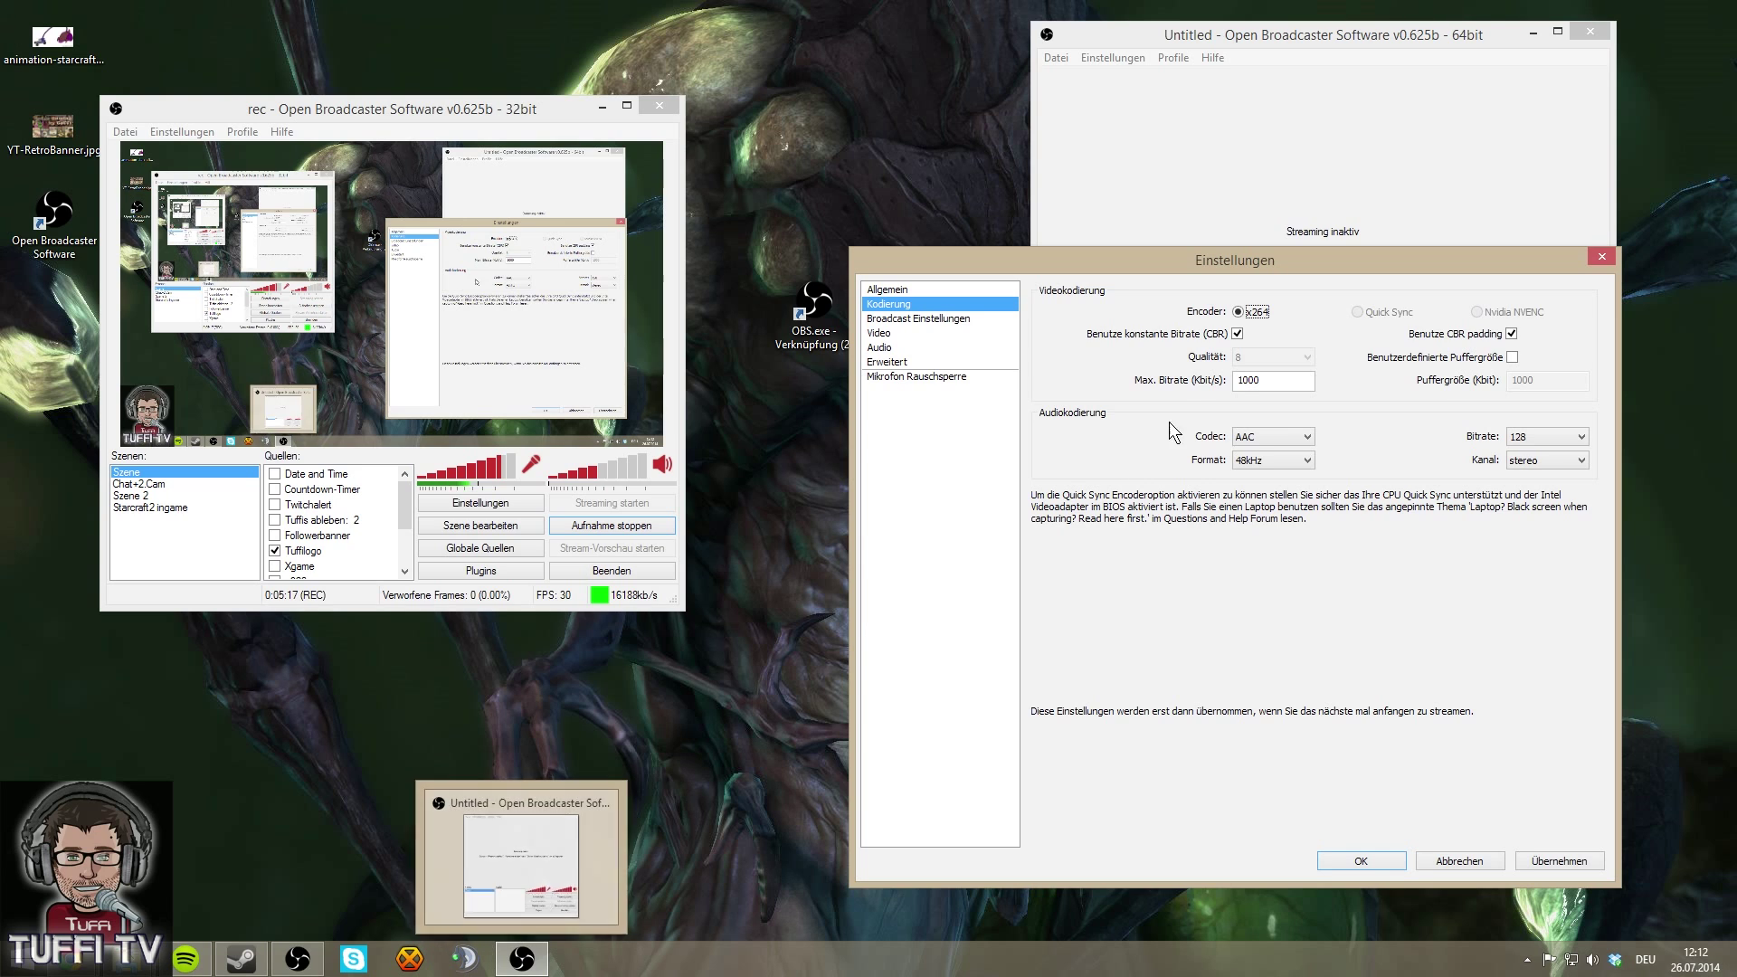
{"action": "left_click_drag", "start_coordinate": [1295, 262], "coordinate": [1312, 182]}
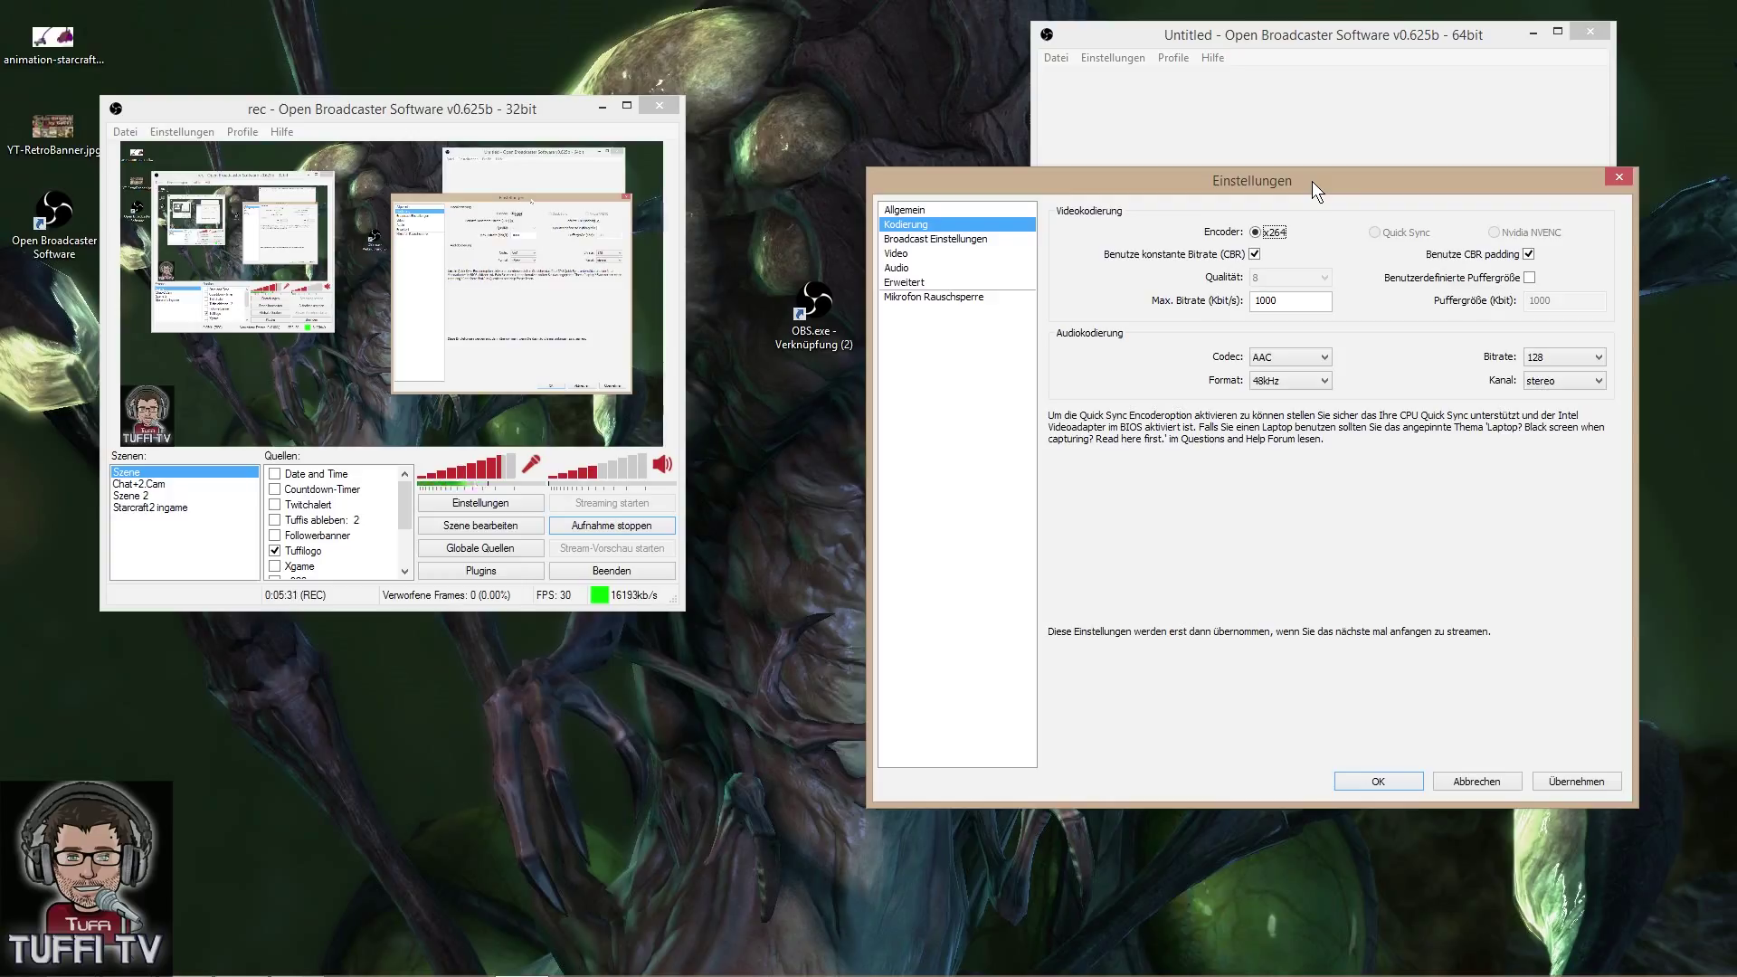
{"action": "left_click_drag", "start_coordinate": [1294, 190], "coordinate": [1261, 140]}
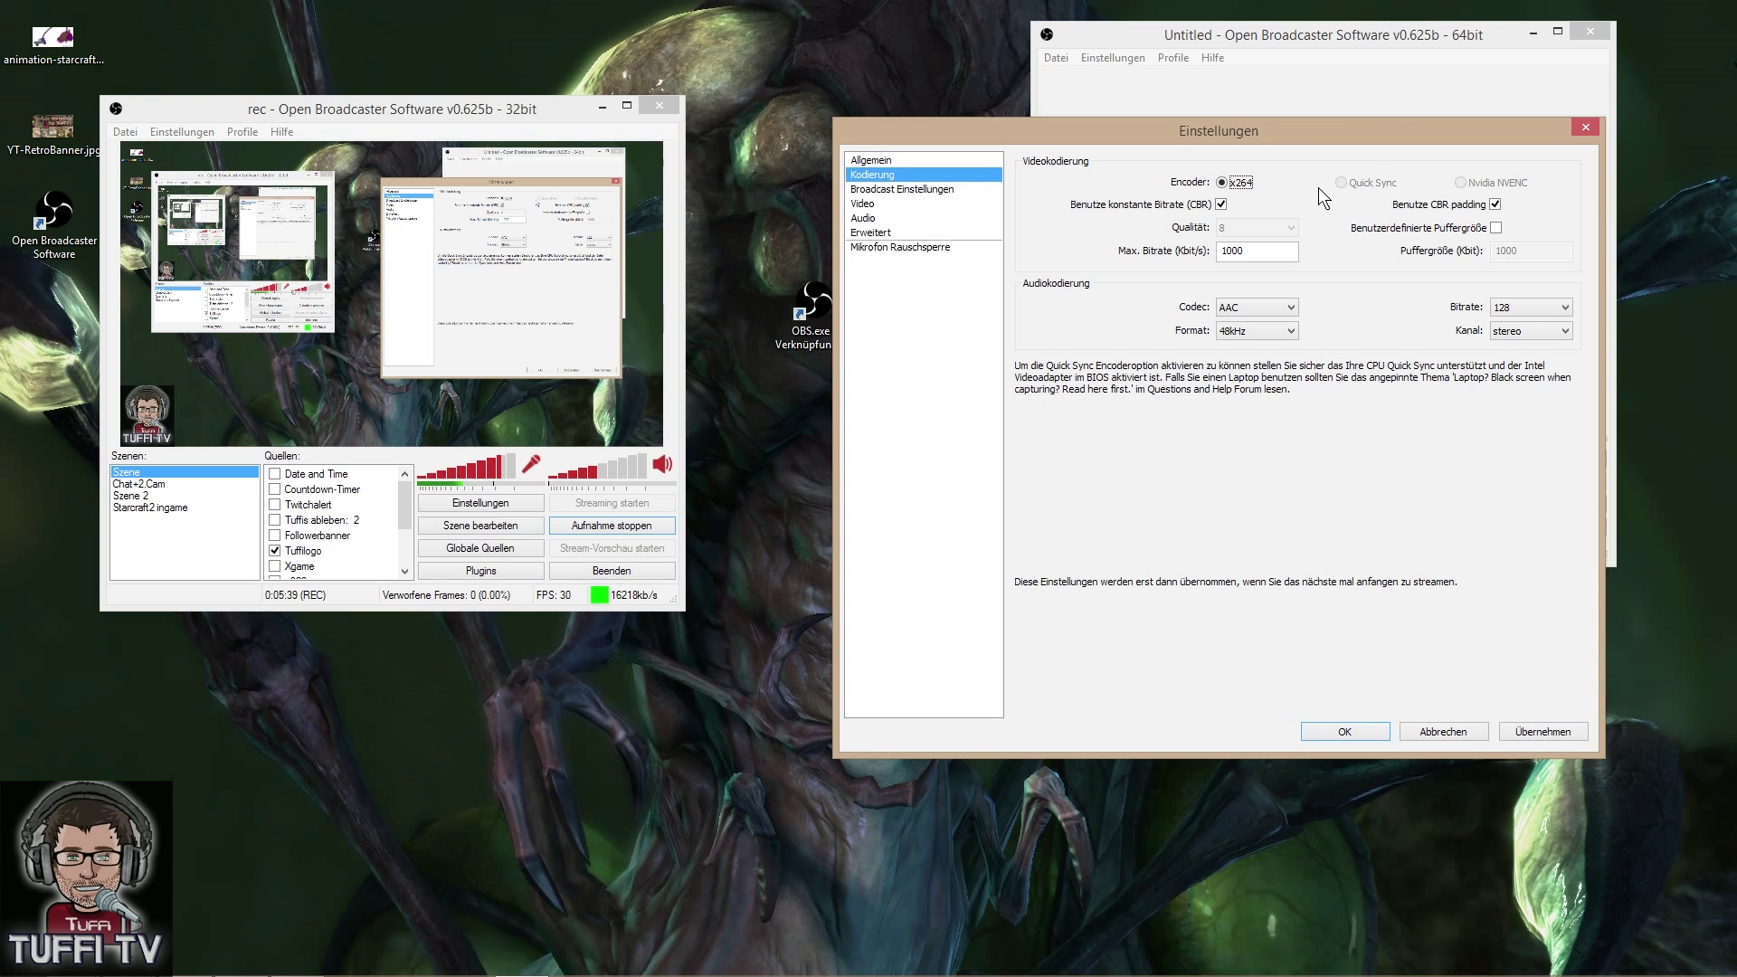
{"action": "left_click_drag", "start_coordinate": [1346, 129], "coordinate": [1448, 71]}
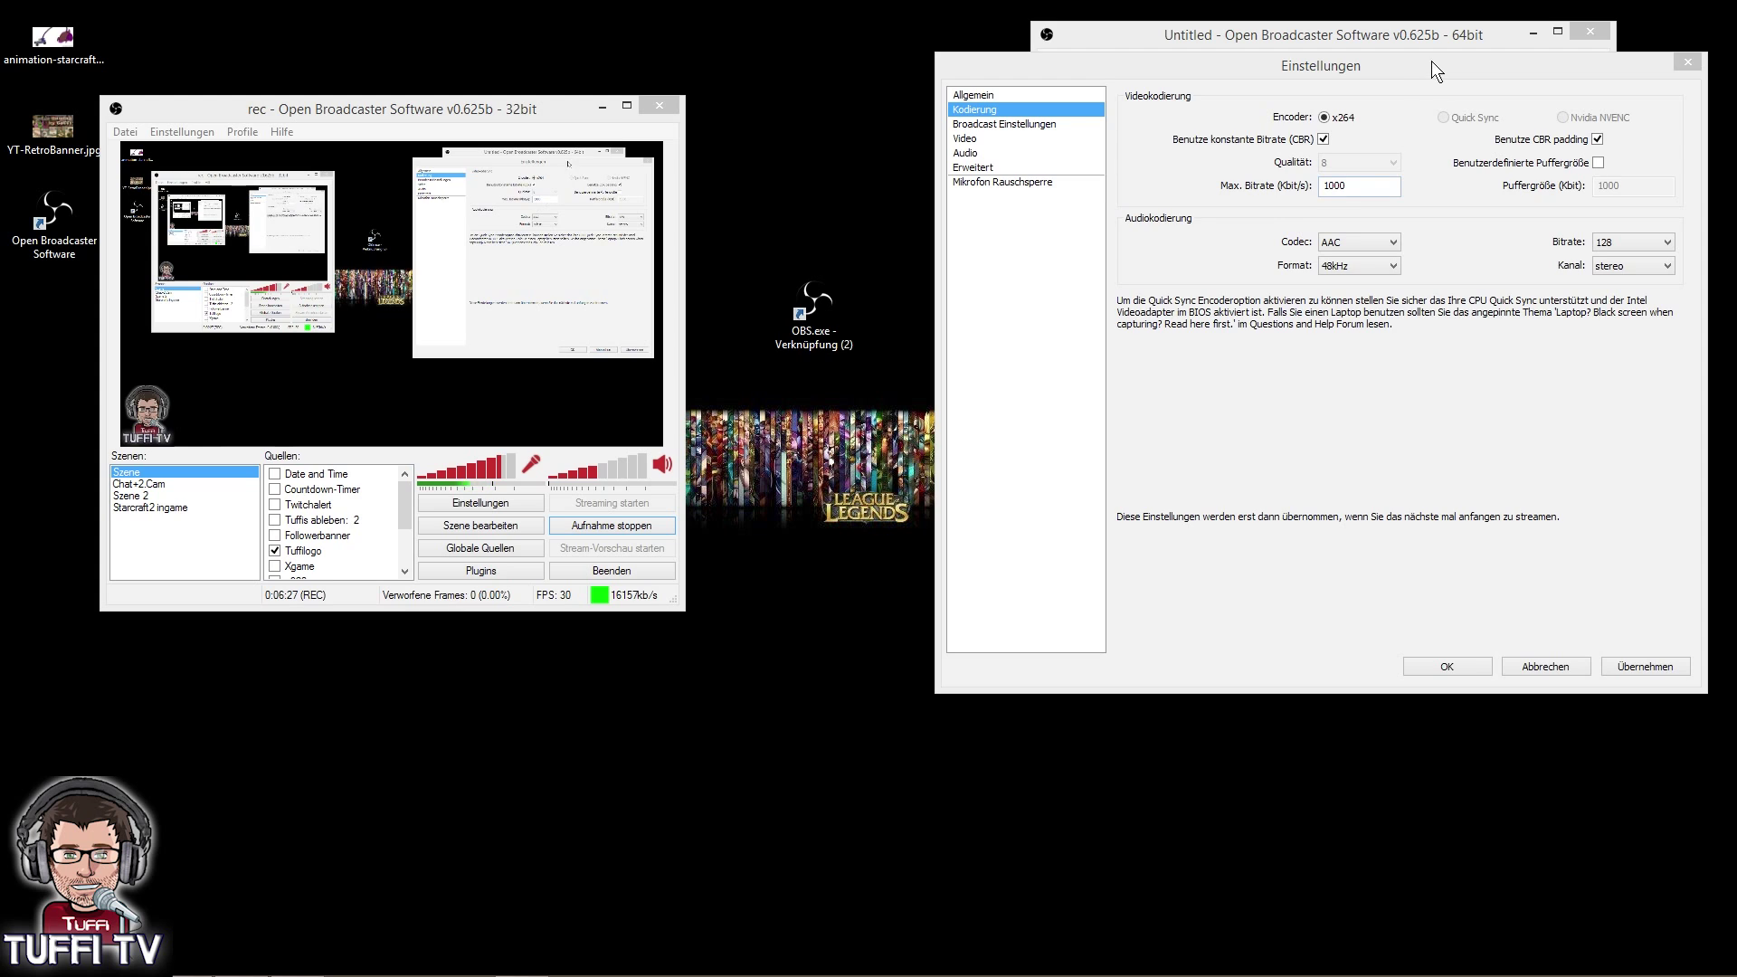
{"action": "left_click_drag", "start_coordinate": [1432, 62], "coordinate": [1399, 111]}
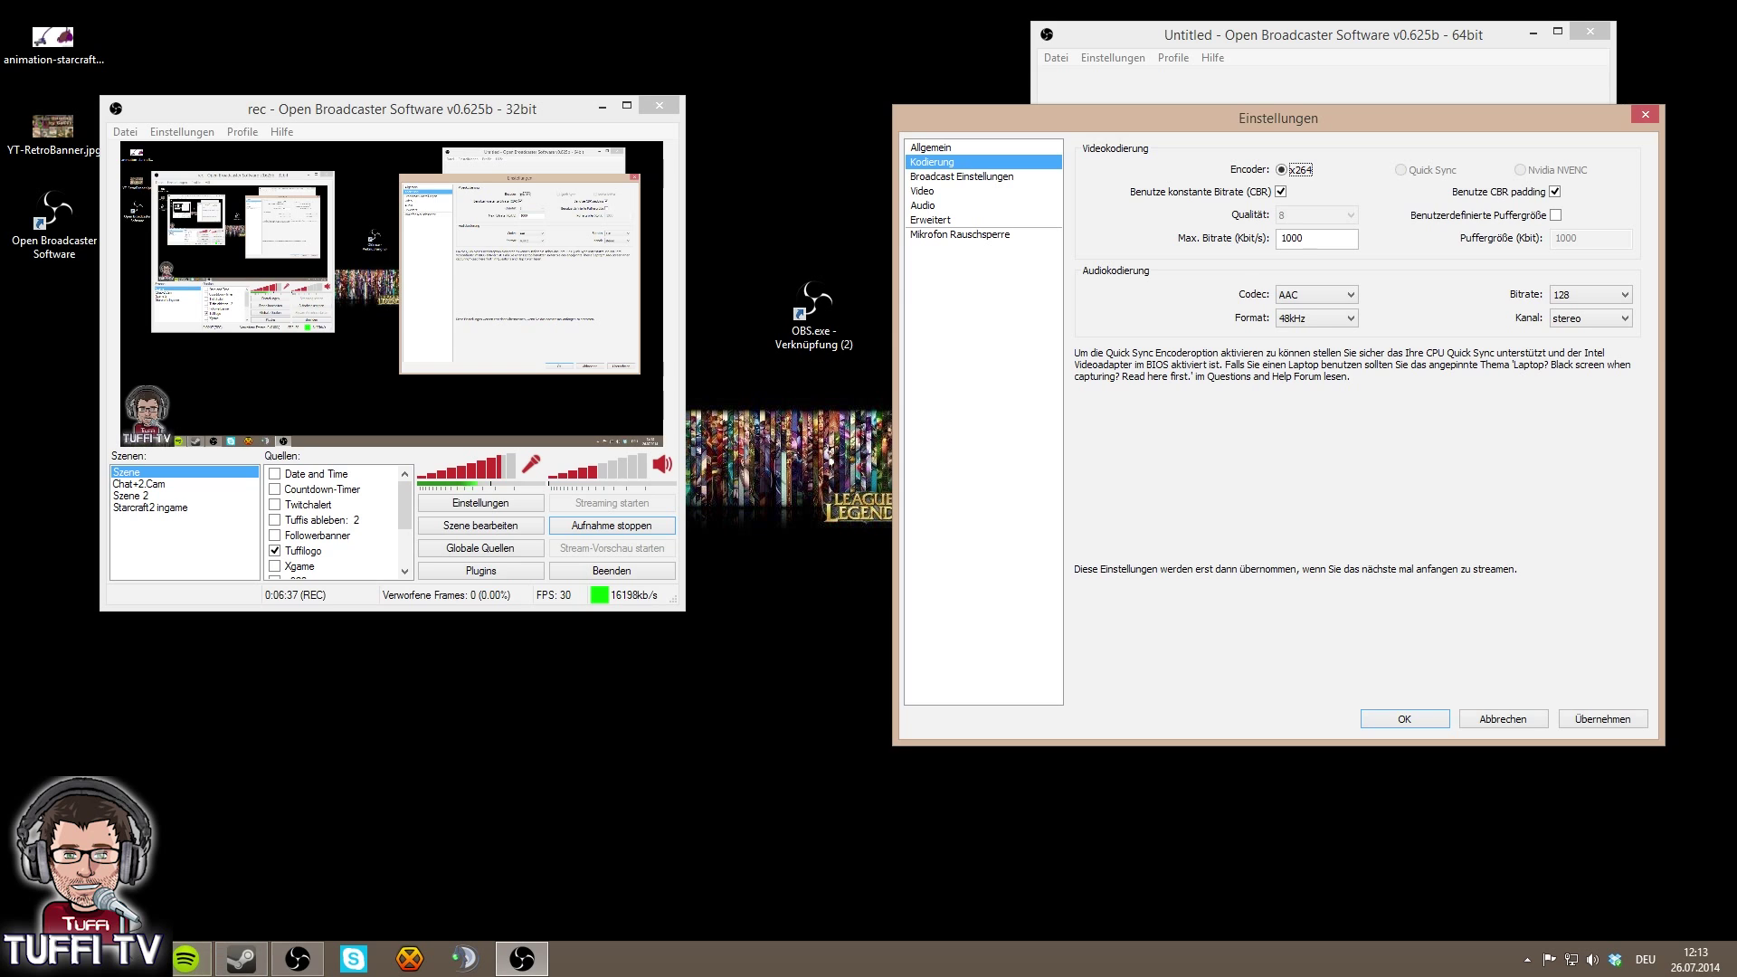
Switch to Chrome and open Intel's driver and software downloads for Intel Core processors with HD Graphics from the "intel hd graphics" search
{"action": "left_click", "coordinate": [388, 959]}
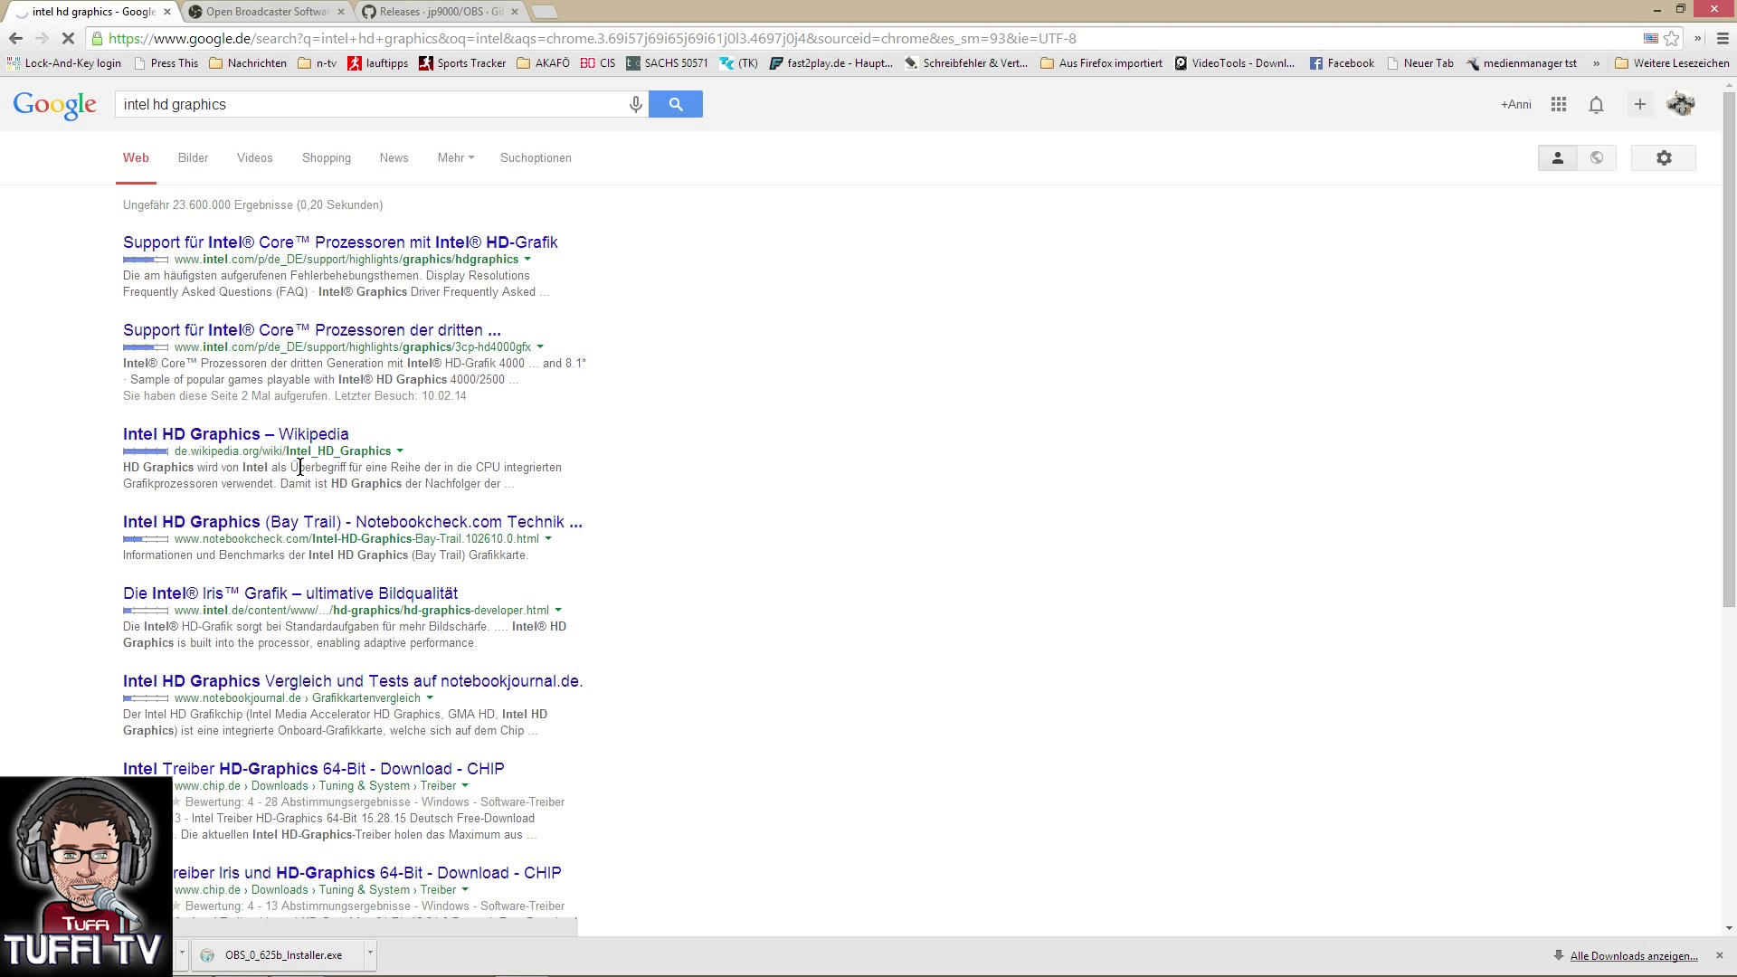
{"action": "left_click", "coordinate": [326, 247]}
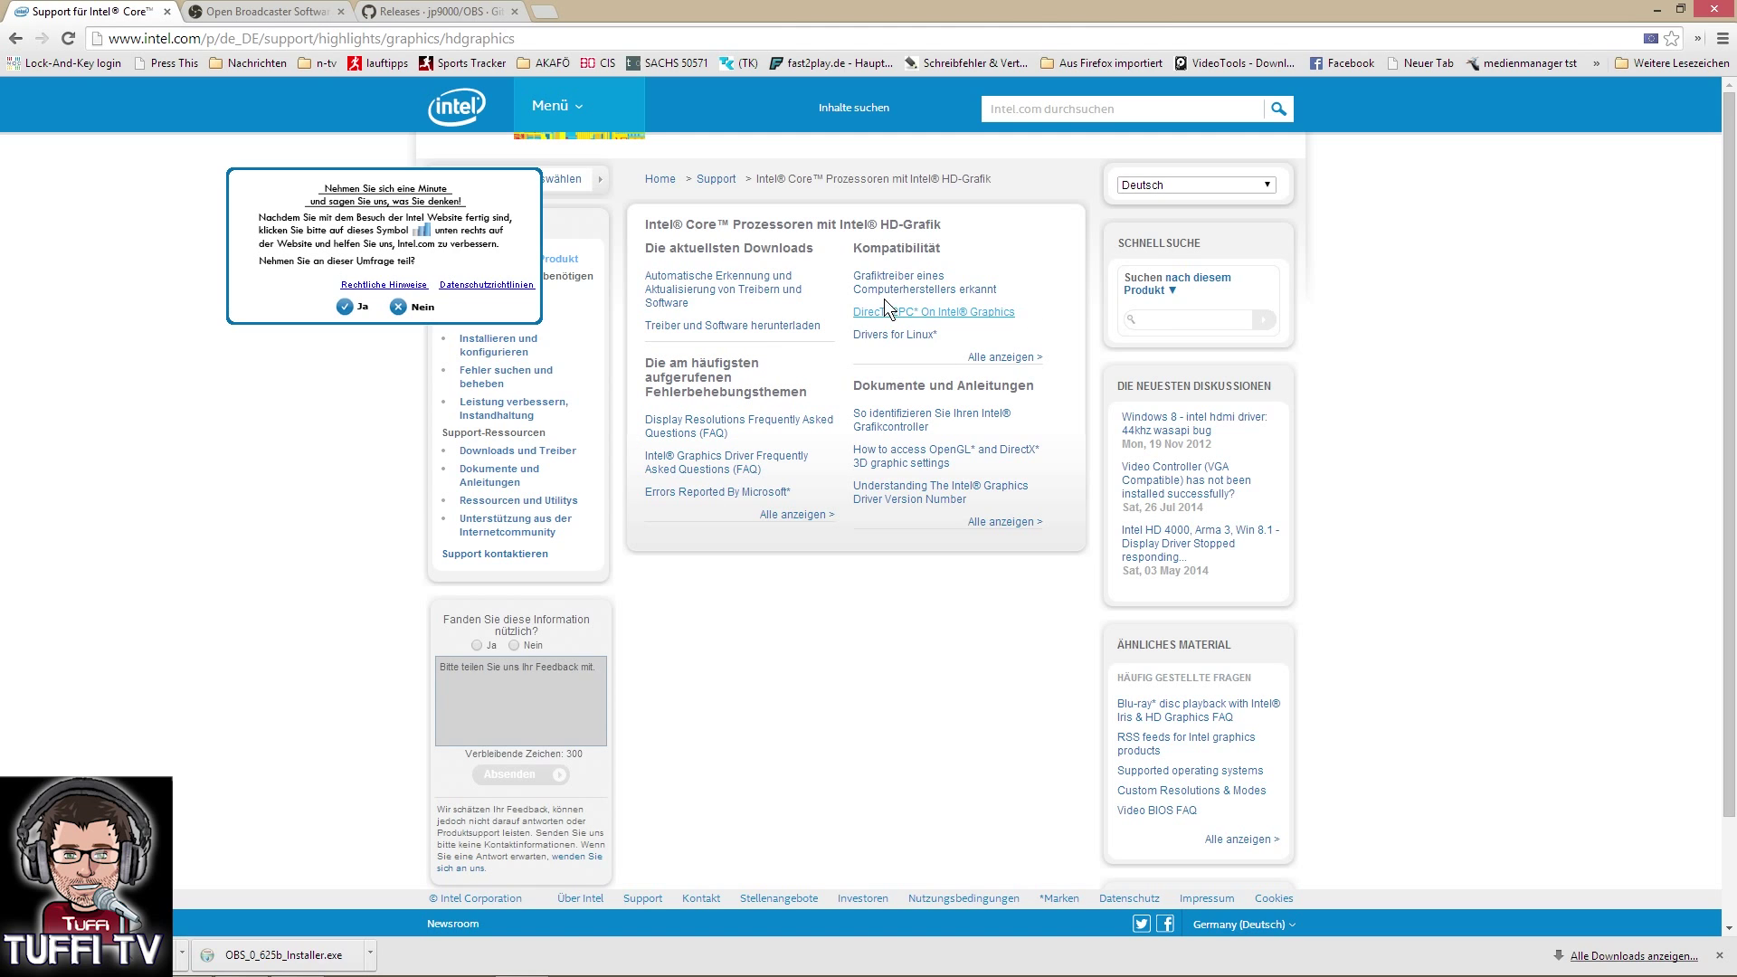
{"action": "left_click", "coordinate": [733, 326]}
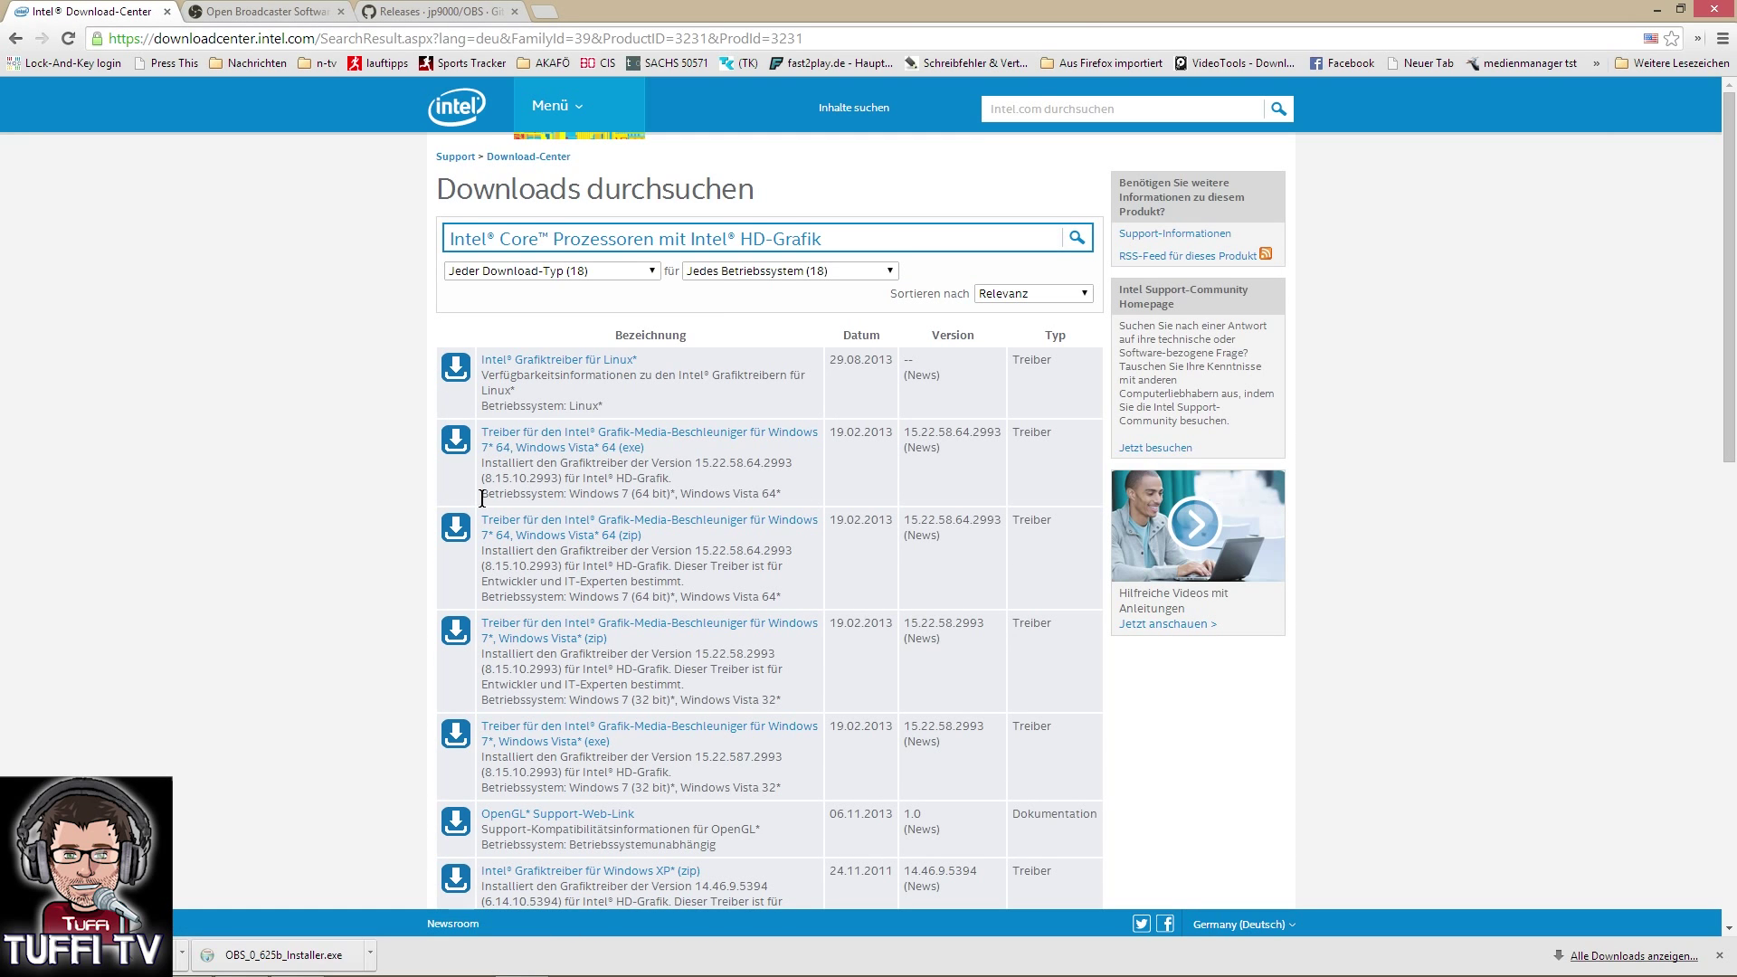
Open the Windows Device Manager (Geräte-Manager)
{"action": "key", "text": "super"}
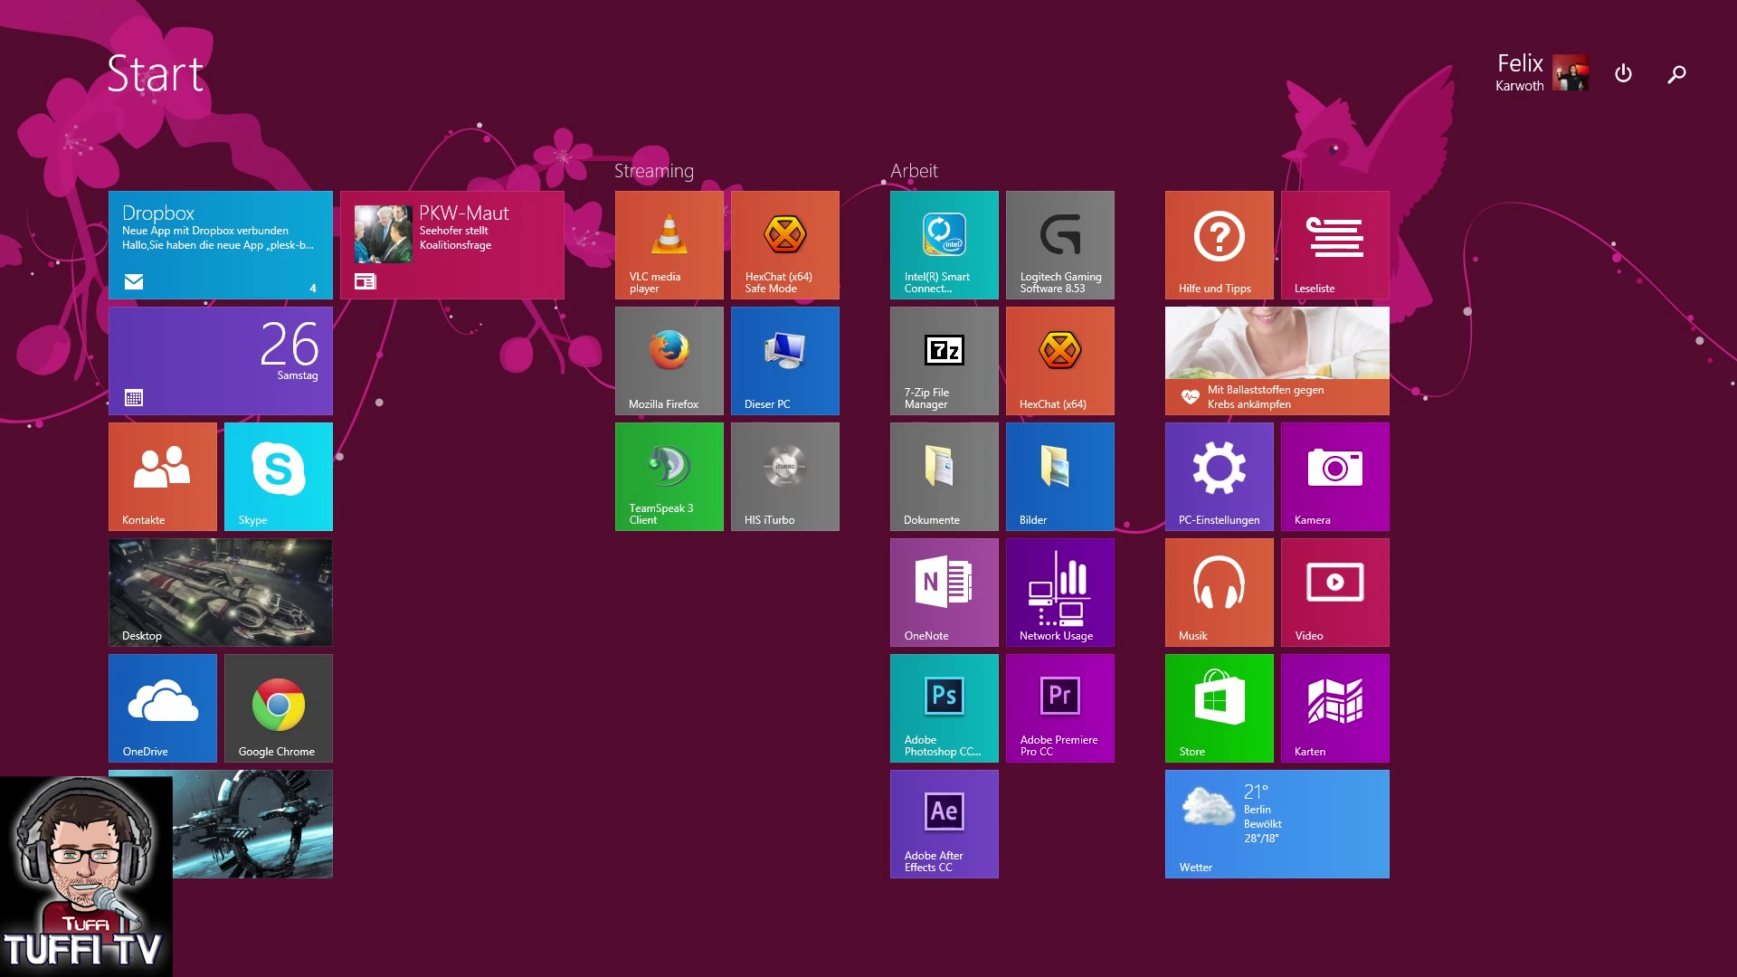
{"action": "mouse_move", "coordinate": [556, 975]}
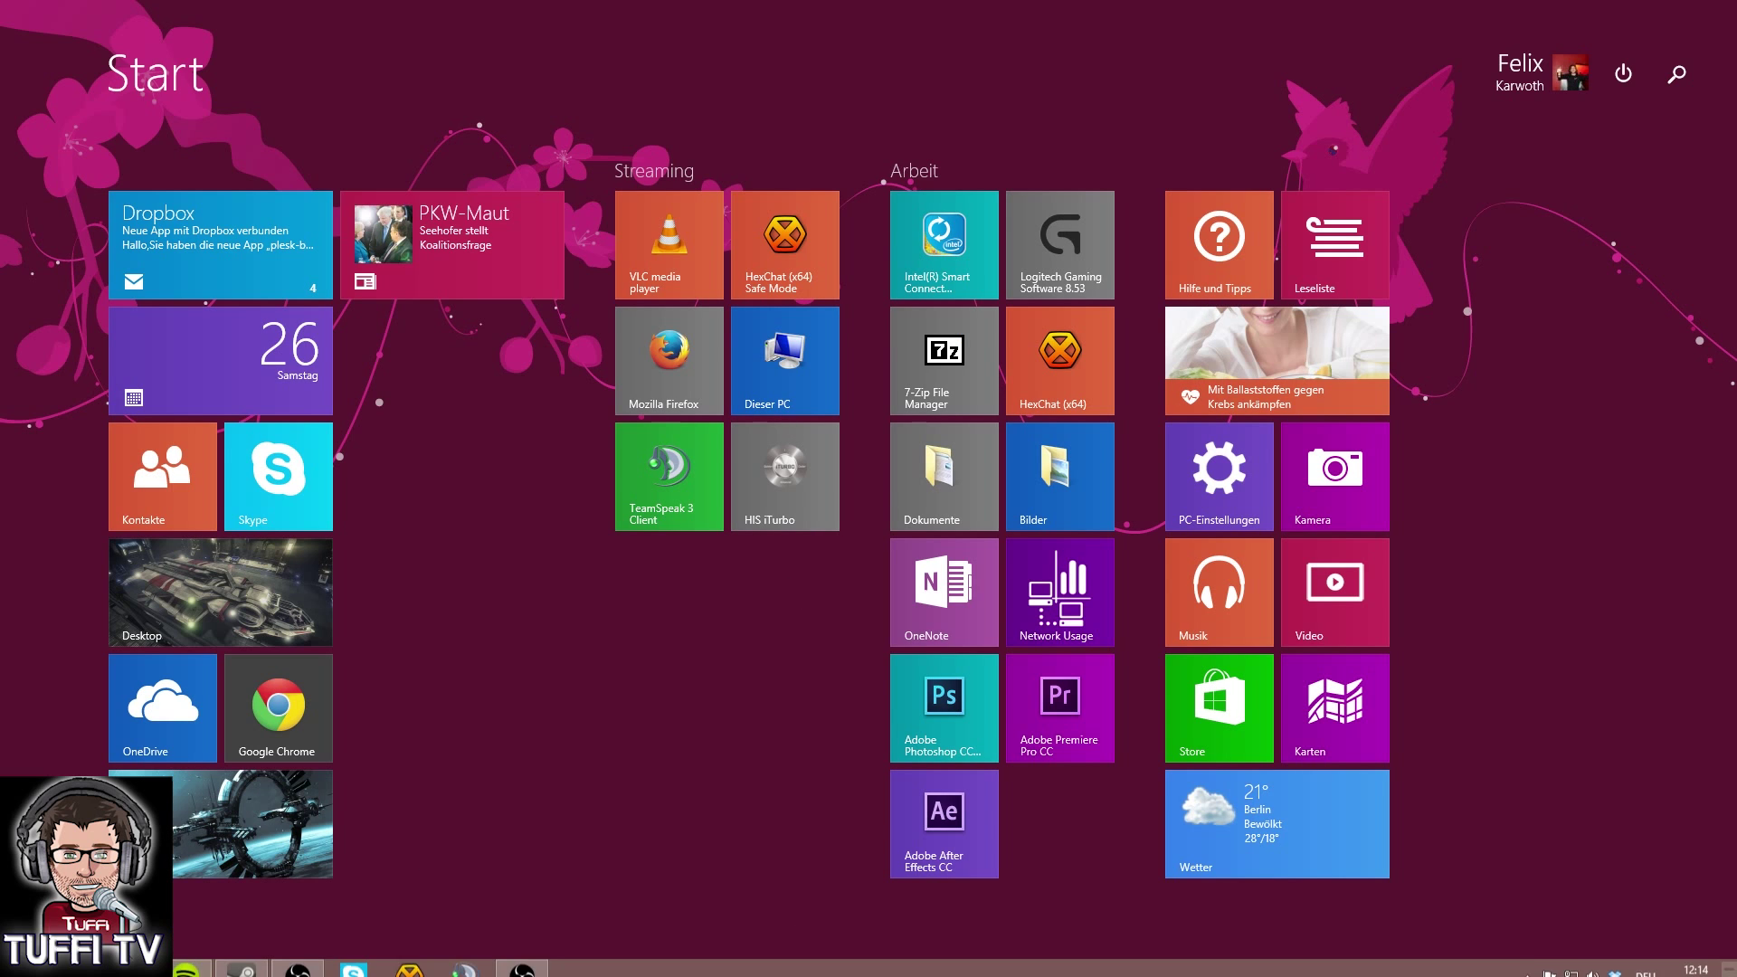
{"action": "mouse_move", "coordinate": [129, 959]}
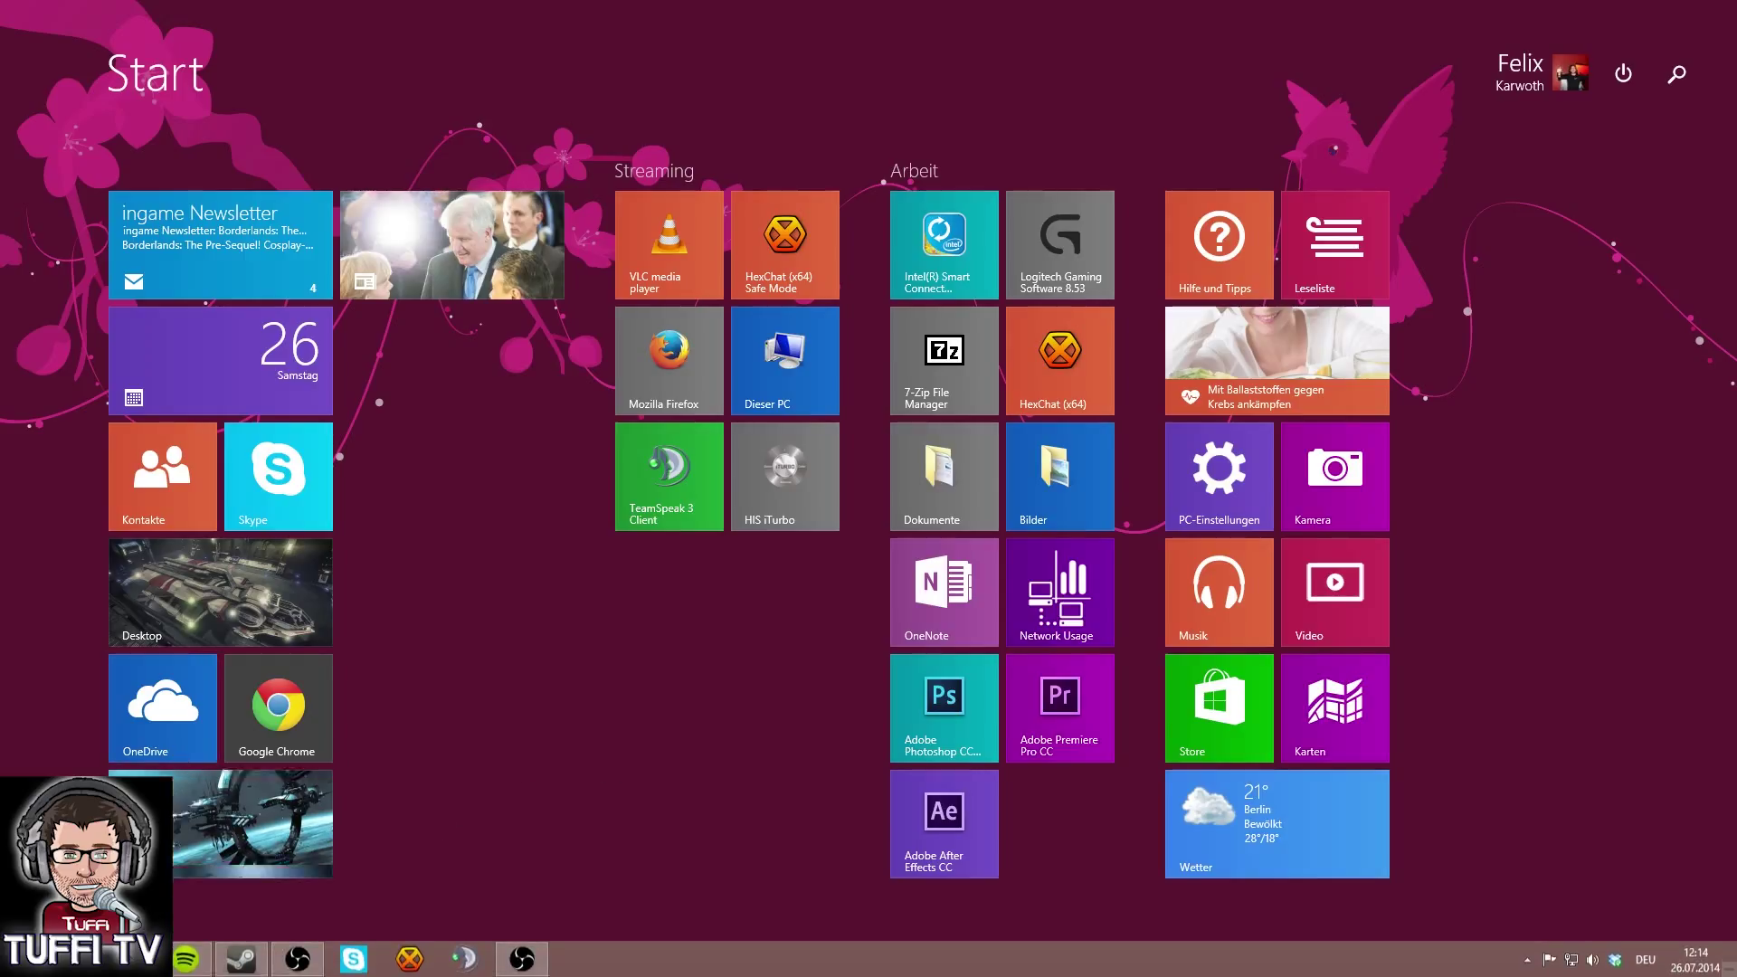
{"action": "key", "text": "super+x"}
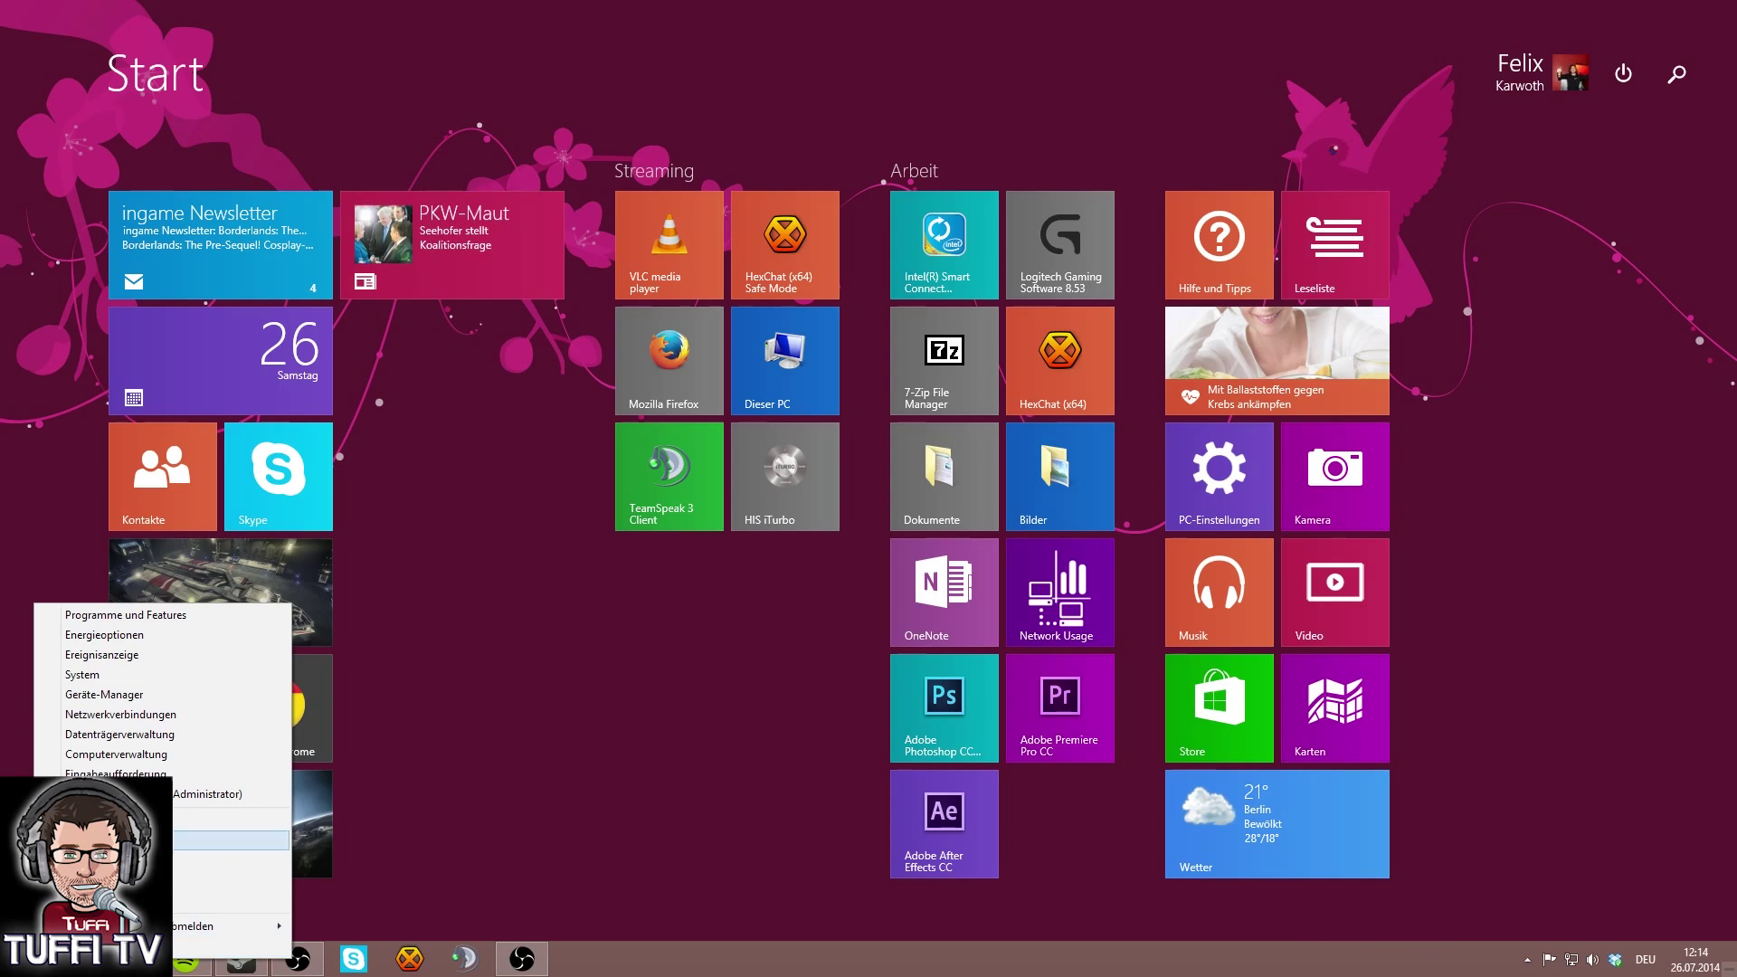
{"action": "left_click", "coordinate": [143, 695]}
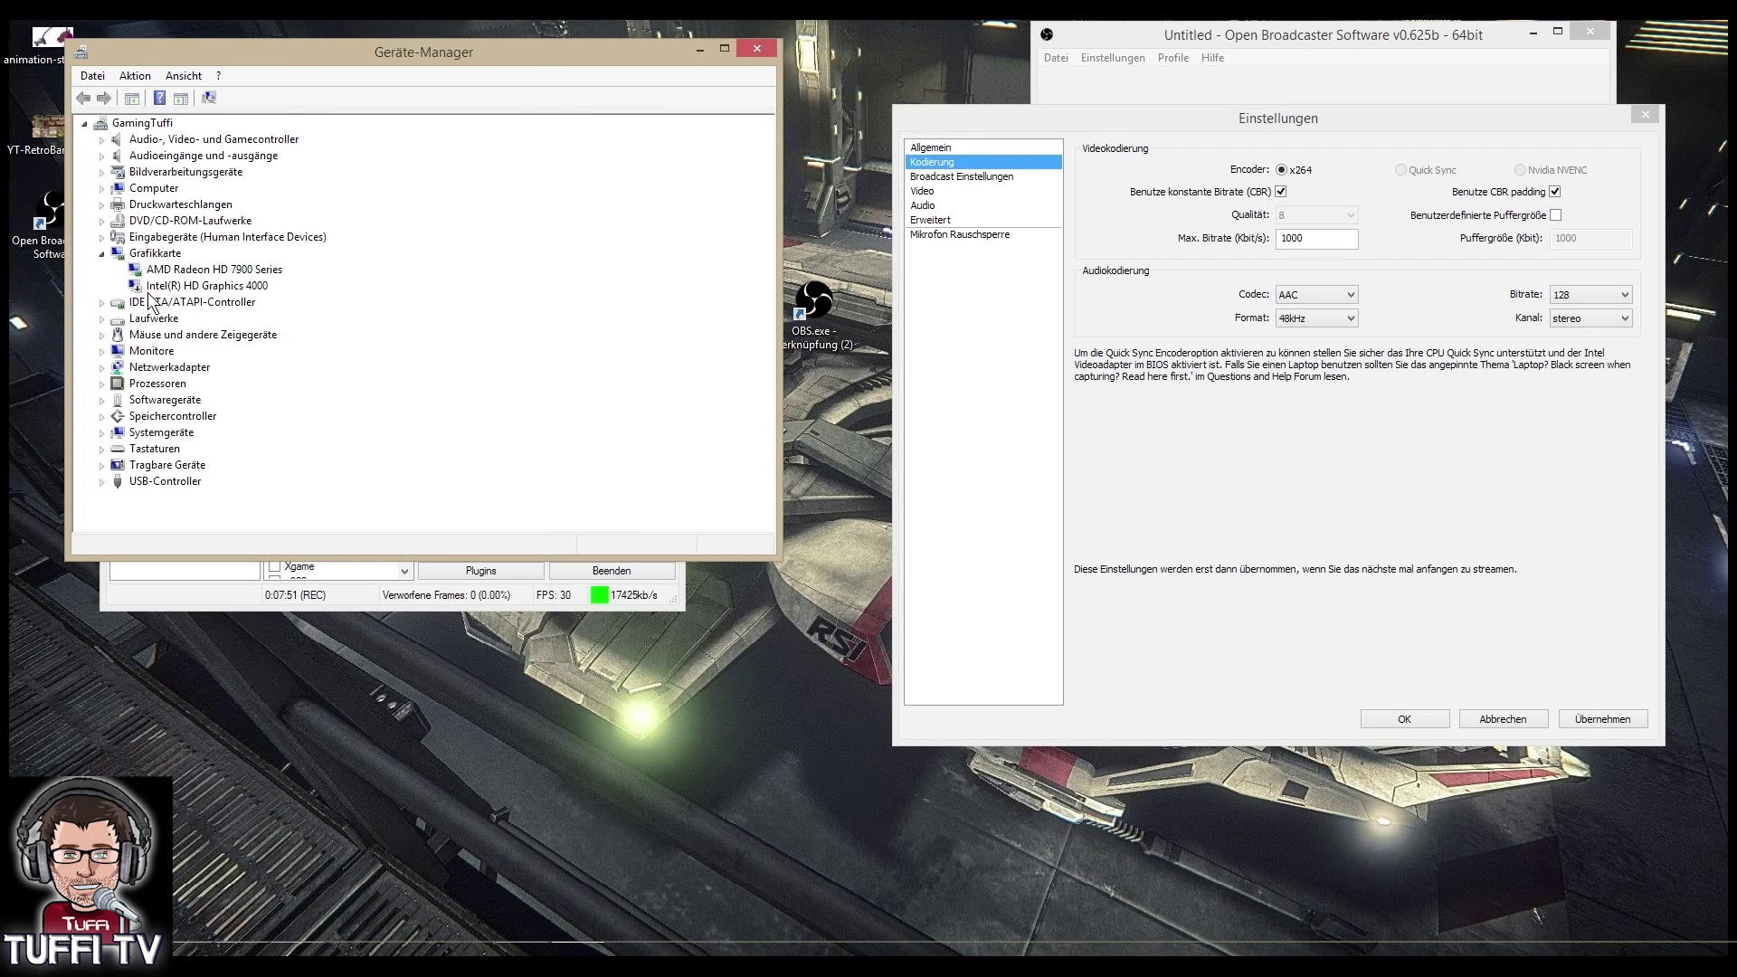
Enable the Intel(R) HD Graphics 4000 adapter under Grafikkarte in the Device Manager
{"action": "left_click", "coordinate": [190, 287]}
{"action": "right_click", "coordinate": [189, 292]}
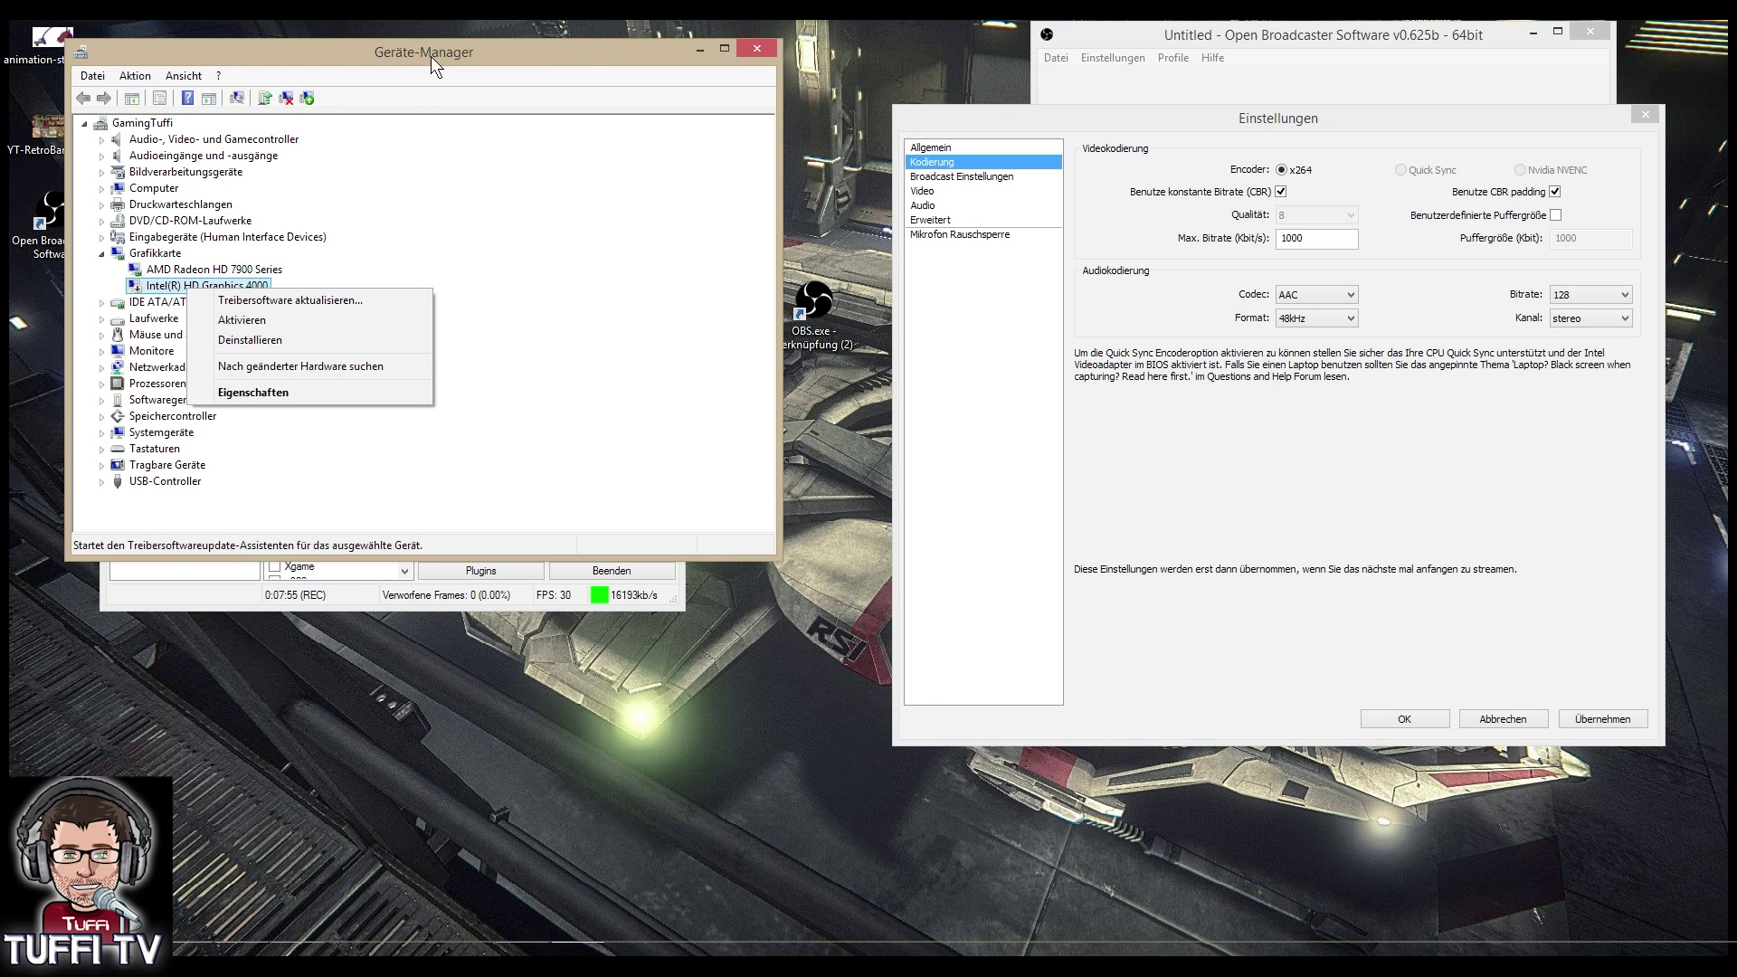
{"action": "left_click_drag", "start_coordinate": [431, 56], "coordinate": [427, 211]}
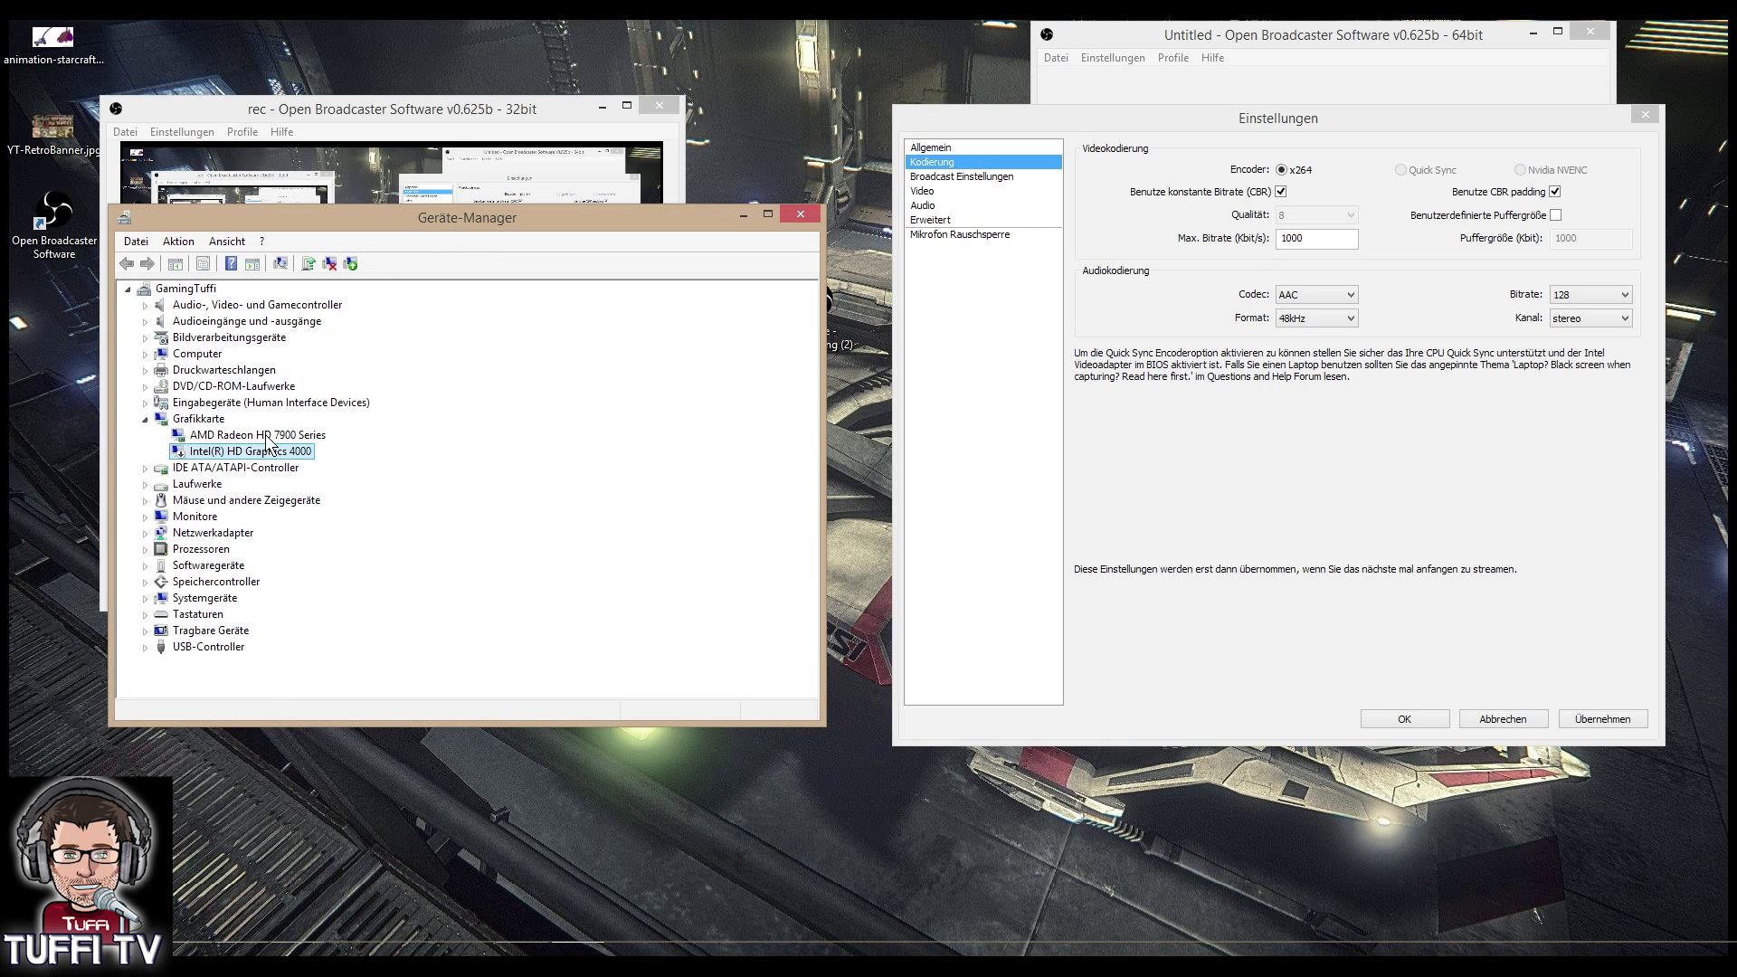
{"action": "left_click", "coordinate": [265, 436]}
{"action": "left_click", "coordinate": [266, 455]}
{"action": "right_click", "coordinate": [248, 456]}
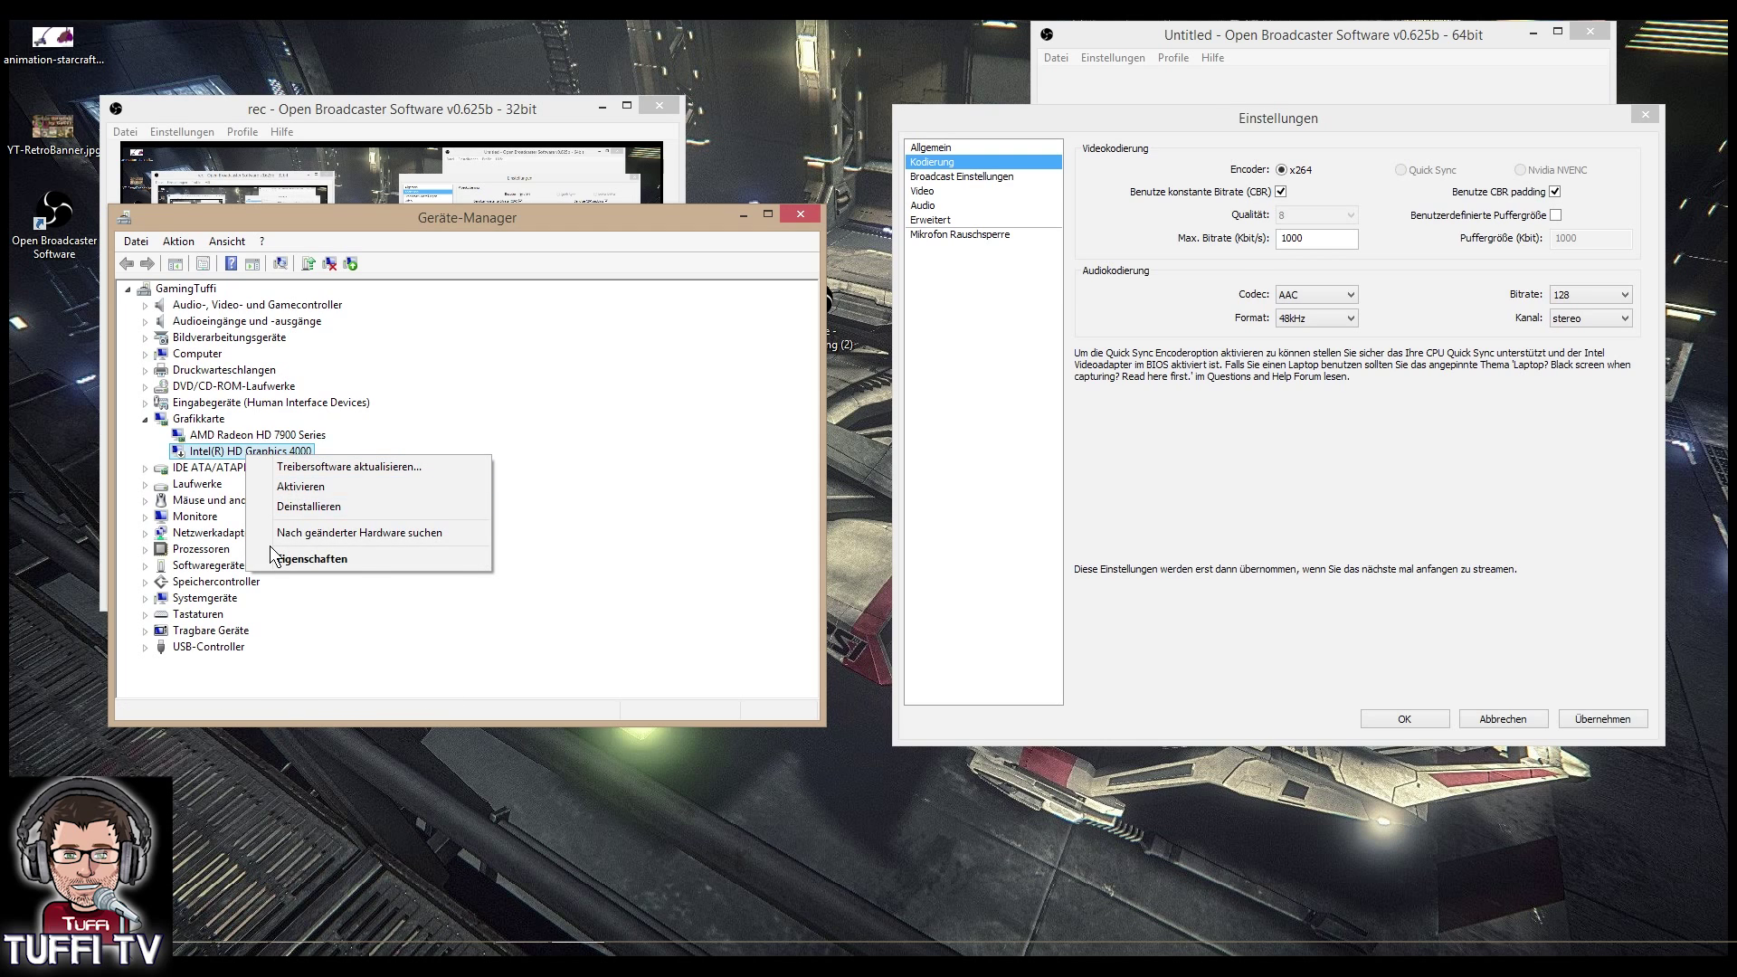
{"action": "left_click", "coordinate": [317, 489]}
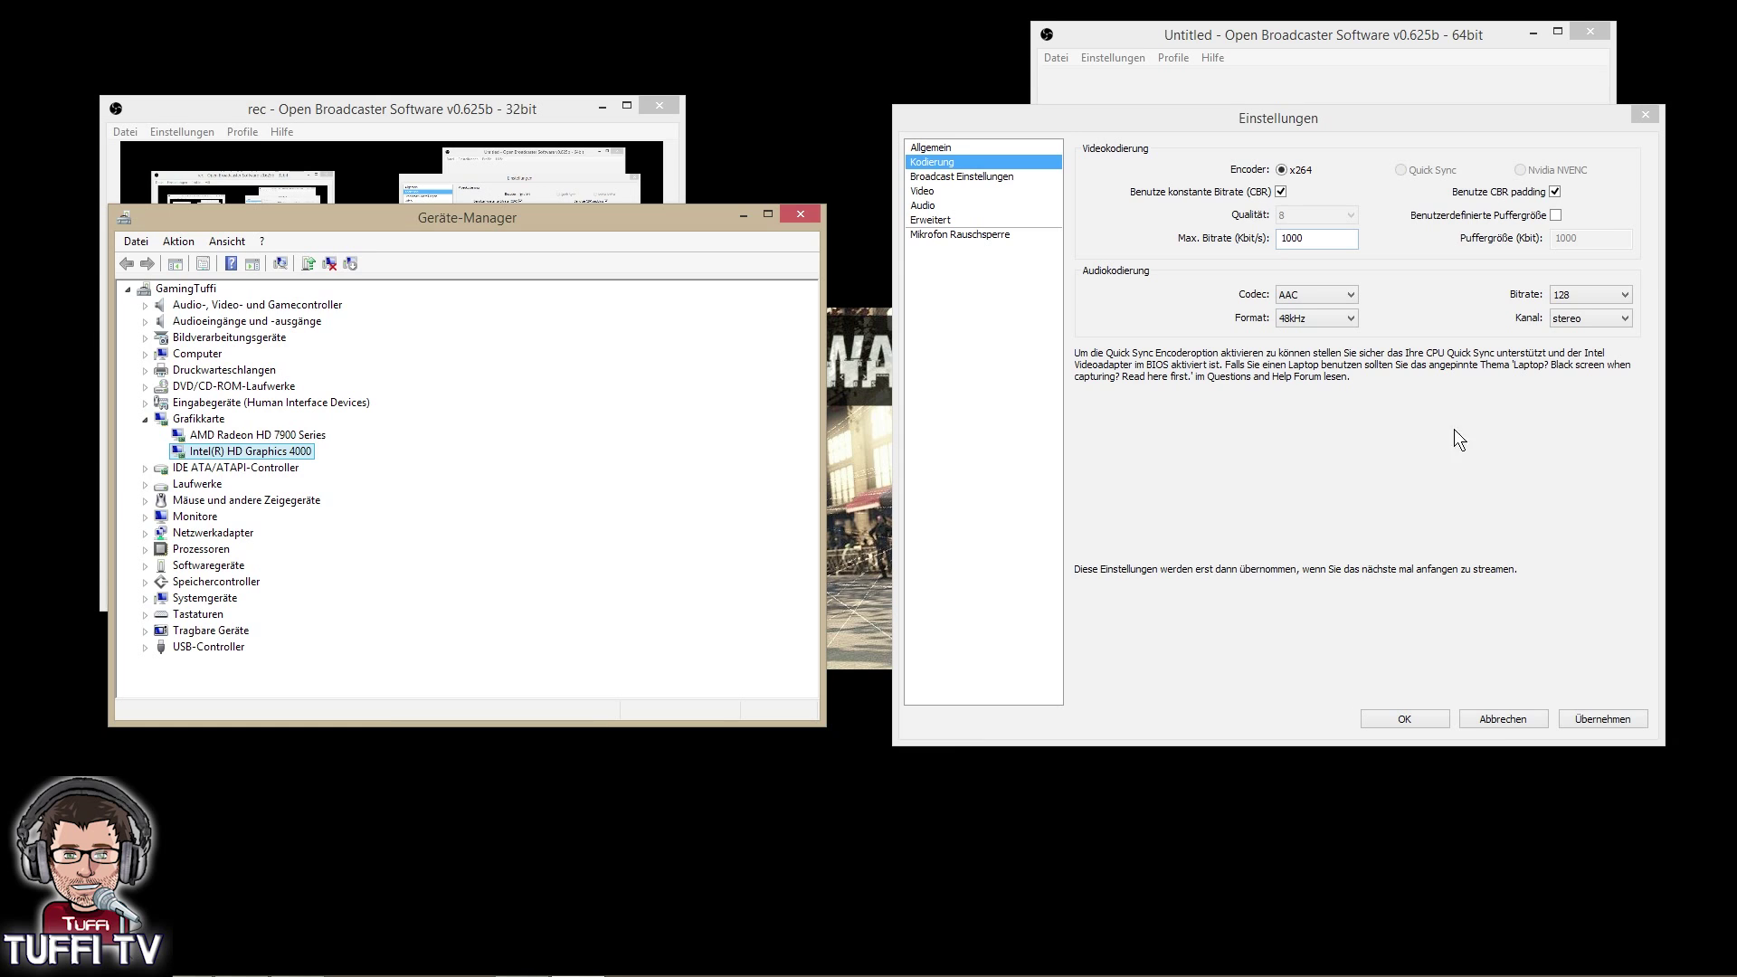
Confirm the encoding settings and close the 64-bit OBS, clearing the recording window and the Device Manager out of the way
{"action": "left_click", "coordinate": [1441, 722]}
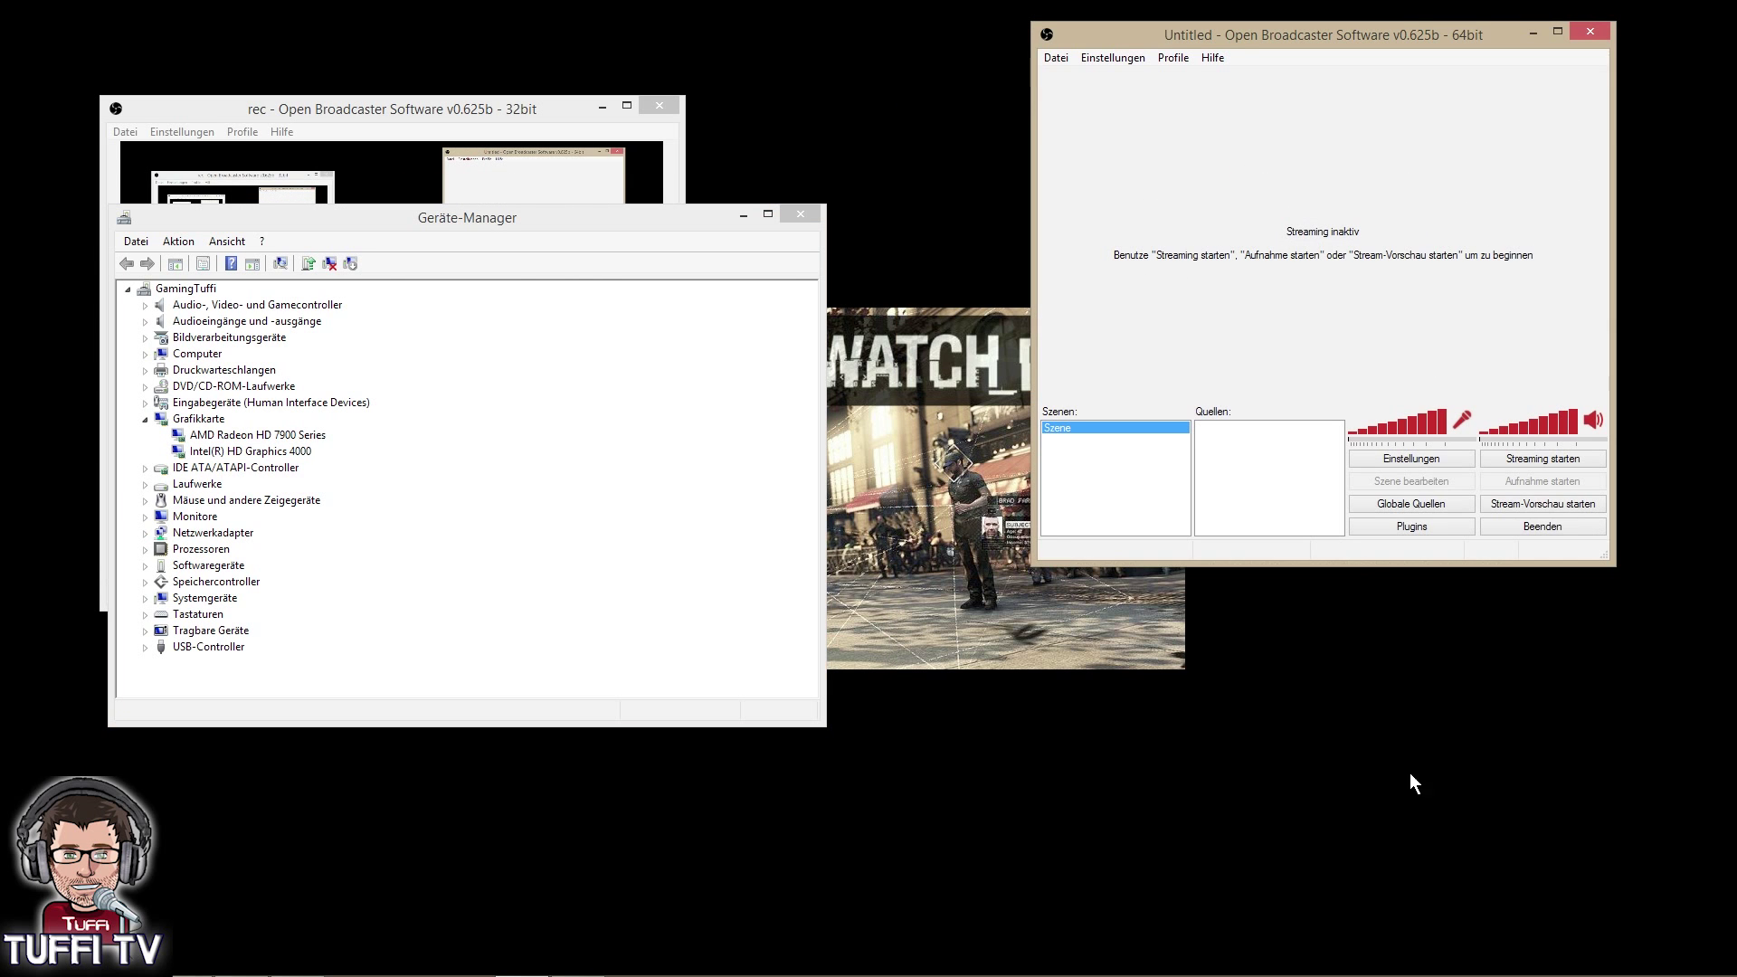
{"action": "left_click", "coordinate": [1600, 30]}
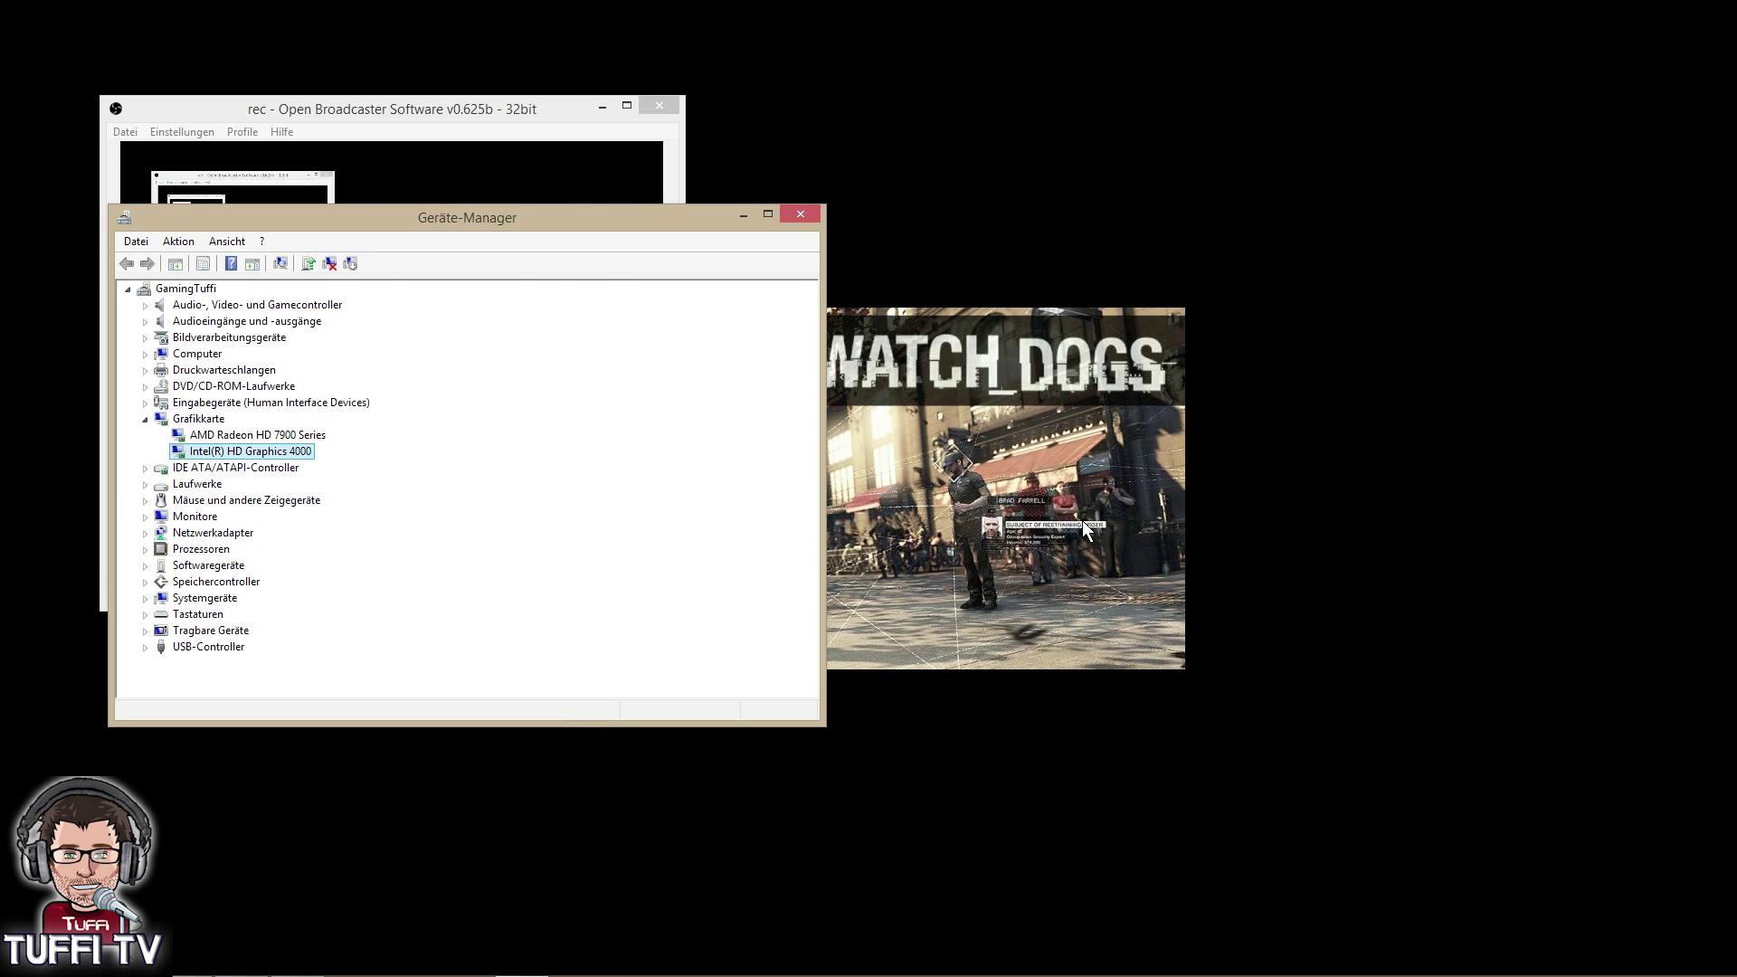
{"action": "left_click_drag", "start_coordinate": [589, 105], "coordinate": [1485, 148]}
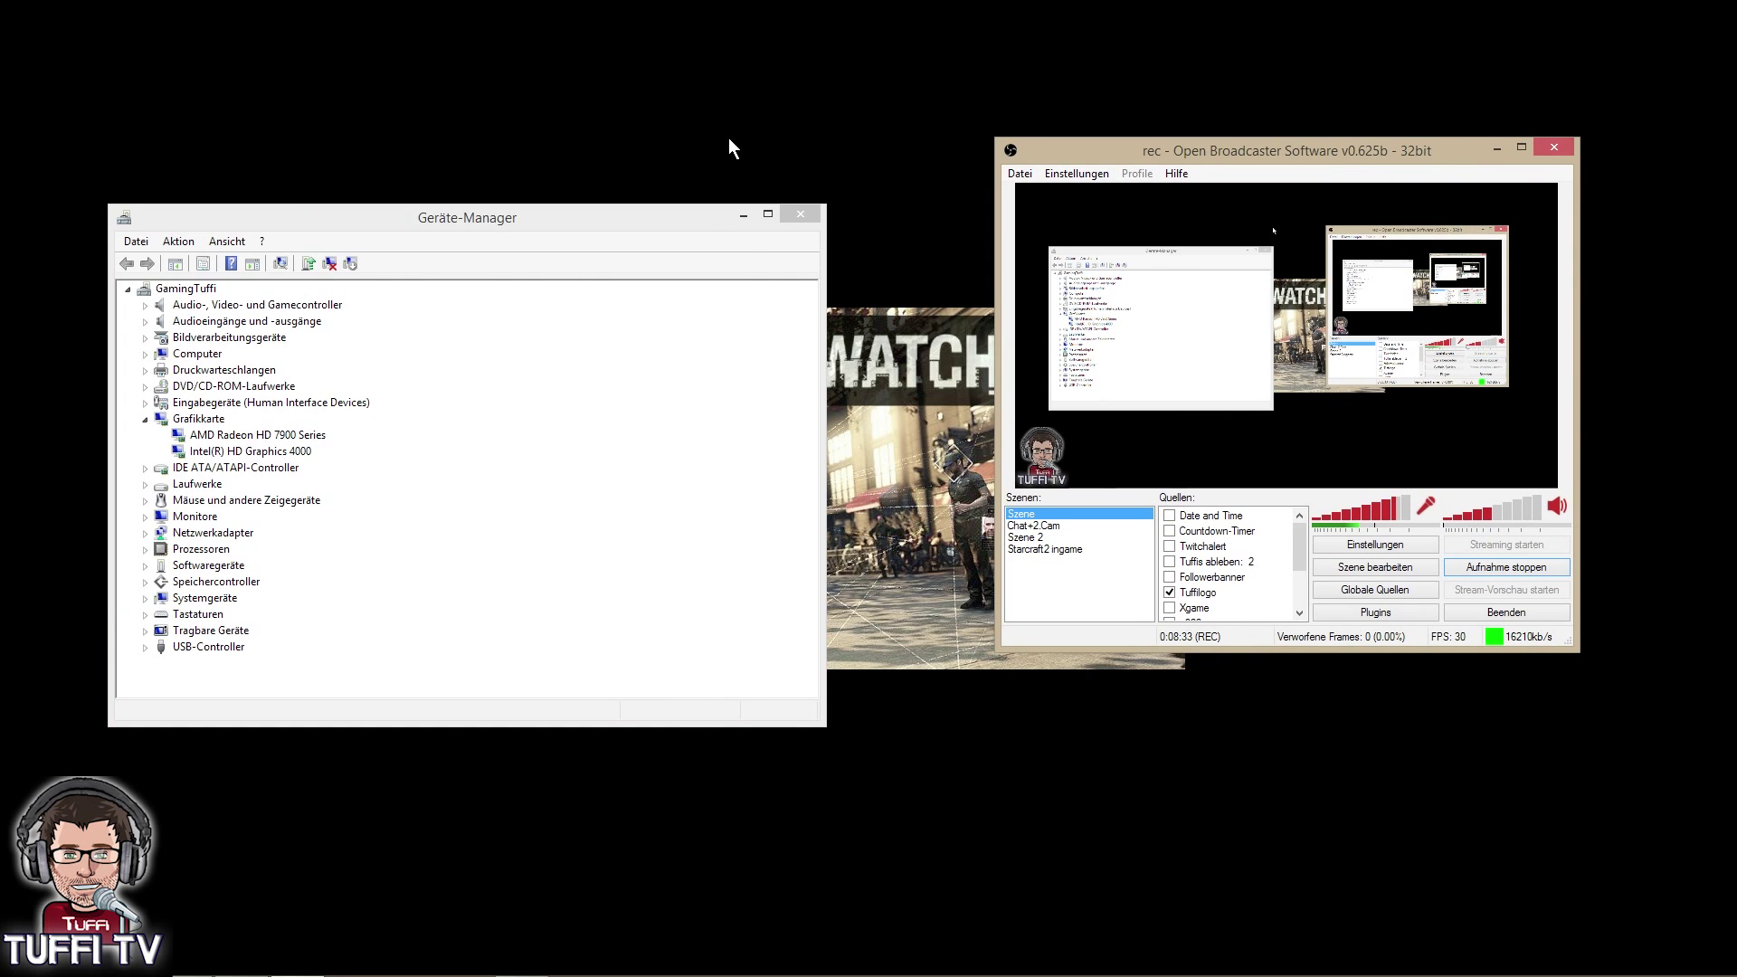
{"action": "left_click", "coordinate": [744, 215]}
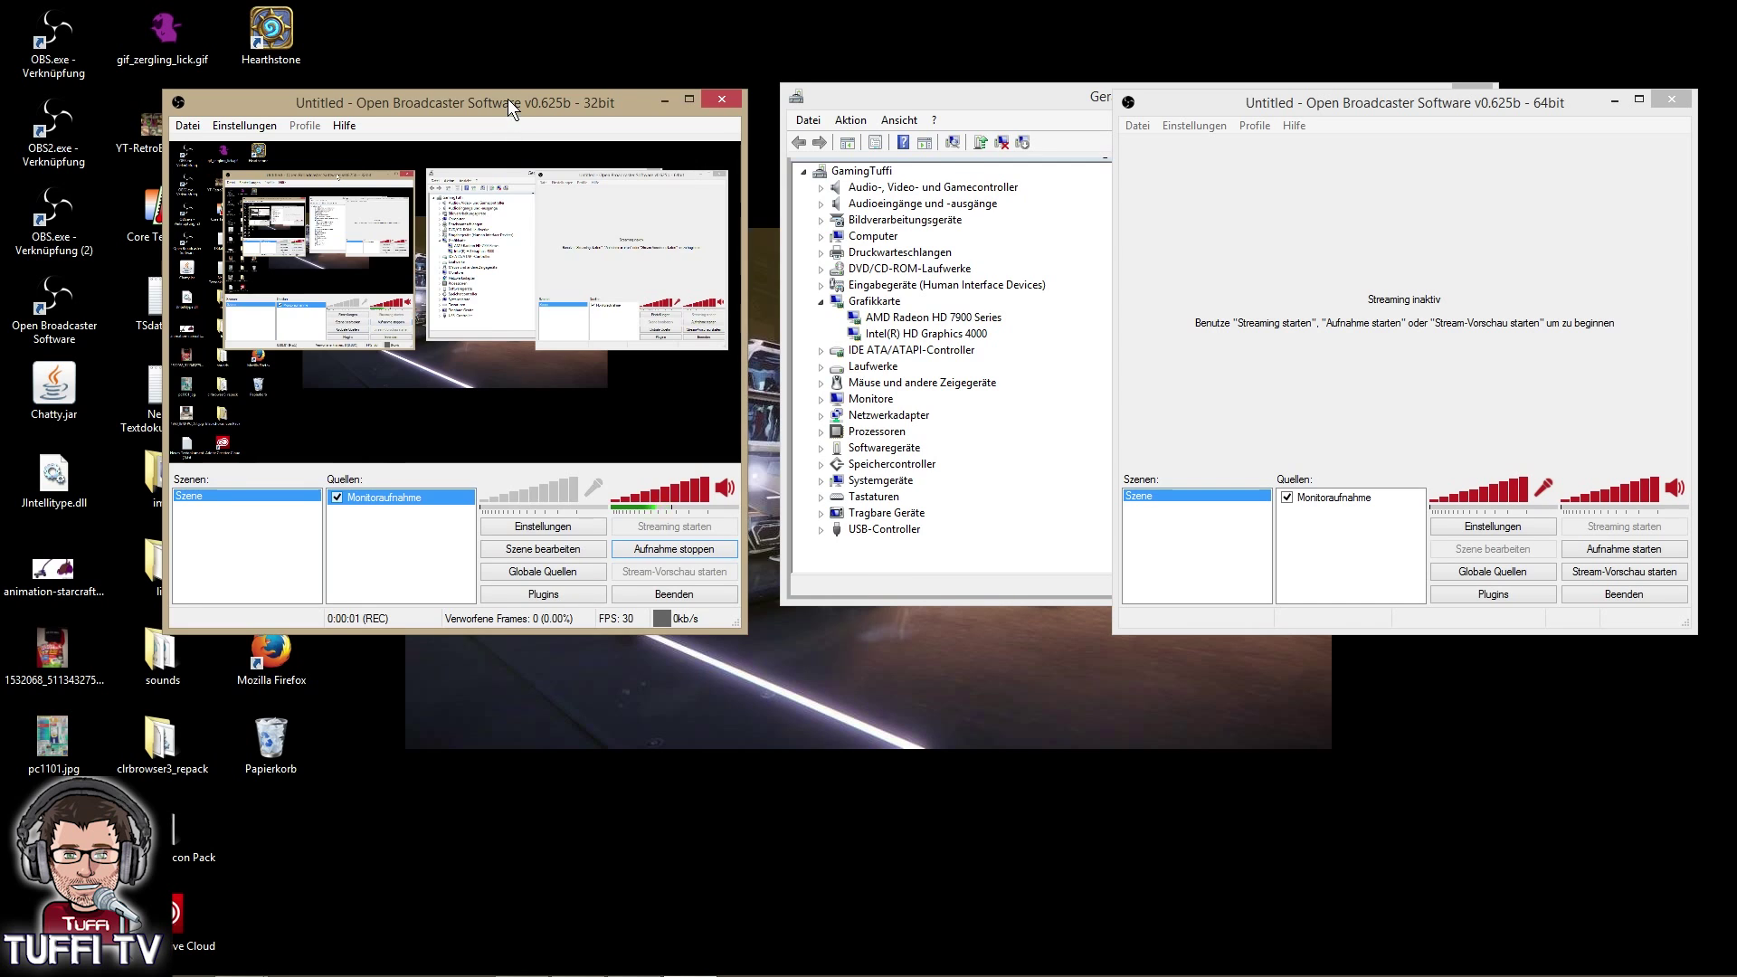
Arrange the two OBS windows and the Device Manager on the desktop, and make the 32-bit OBS window shorter
{"action": "mouse_move", "coordinate": [507, 105]}
{"action": "left_mouse_down"}
{"action": "mouse_move", "coordinate": [704, 135]}
{"action": "mouse_move", "coordinate": [540, 111]}
{"action": "left_mouse_up"}
{"action": "left_click_drag", "start_coordinate": [882, 96], "coordinate": [935, 422]}
{"action": "left_click_drag", "start_coordinate": [1315, 108], "coordinate": [1281, 29]}
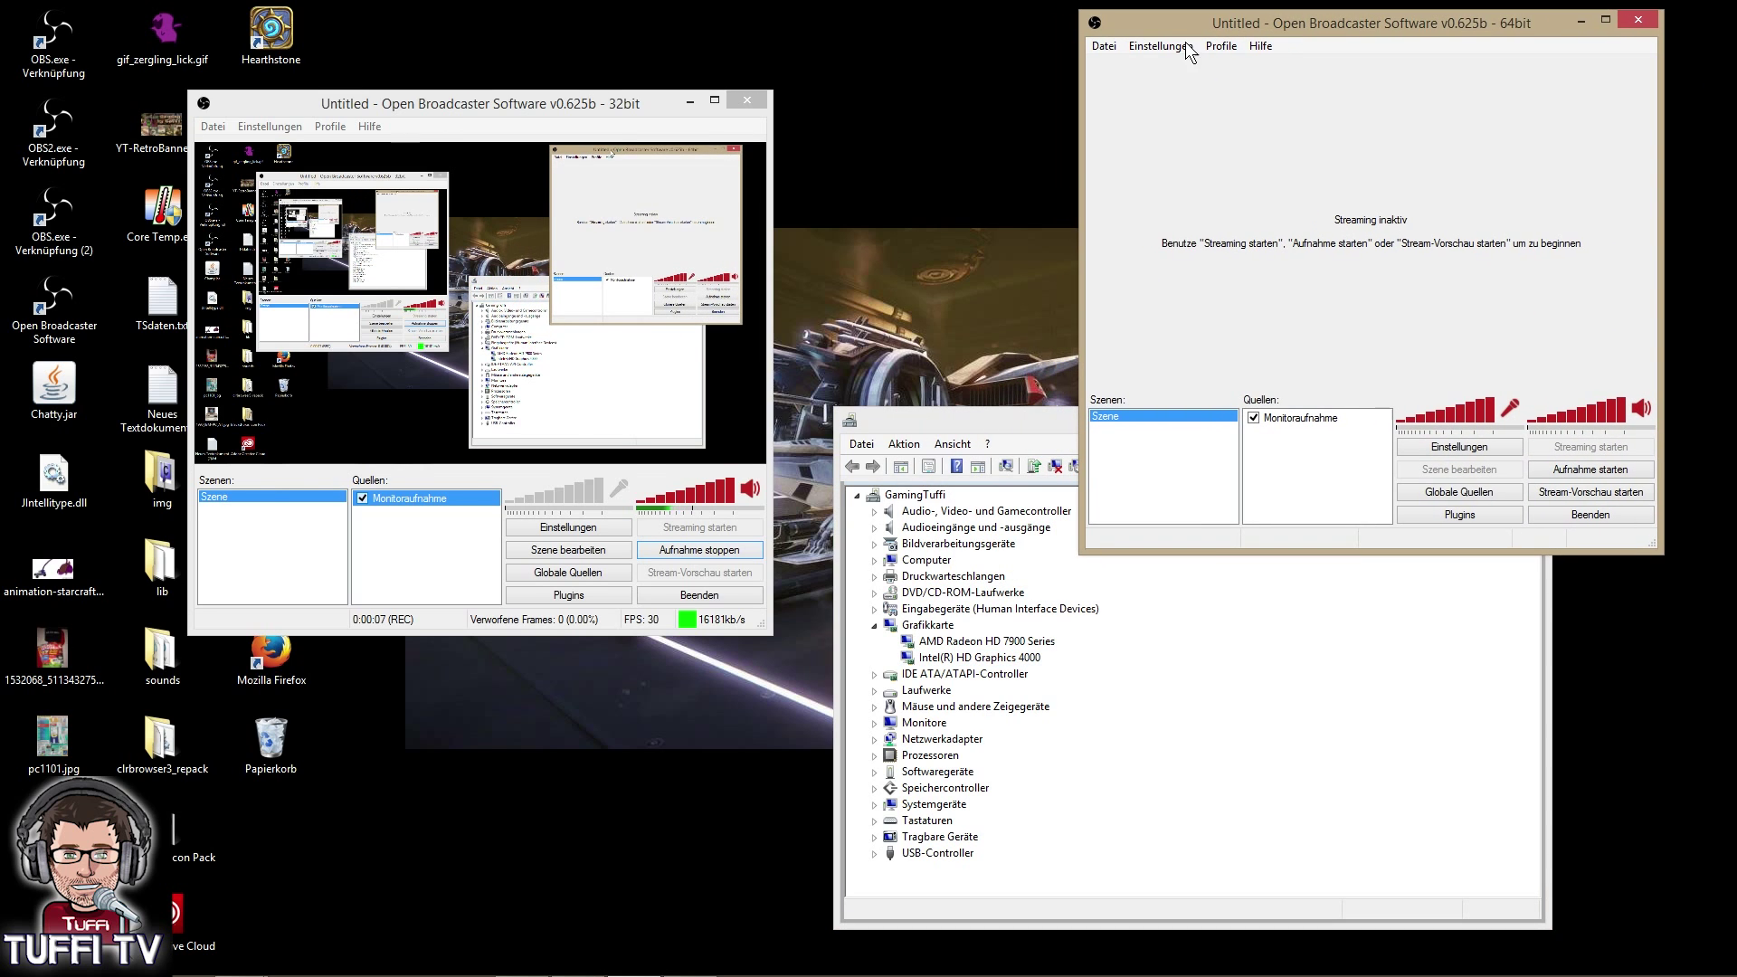
{"action": "left_click_drag", "start_coordinate": [494, 124], "coordinate": [639, 78]}
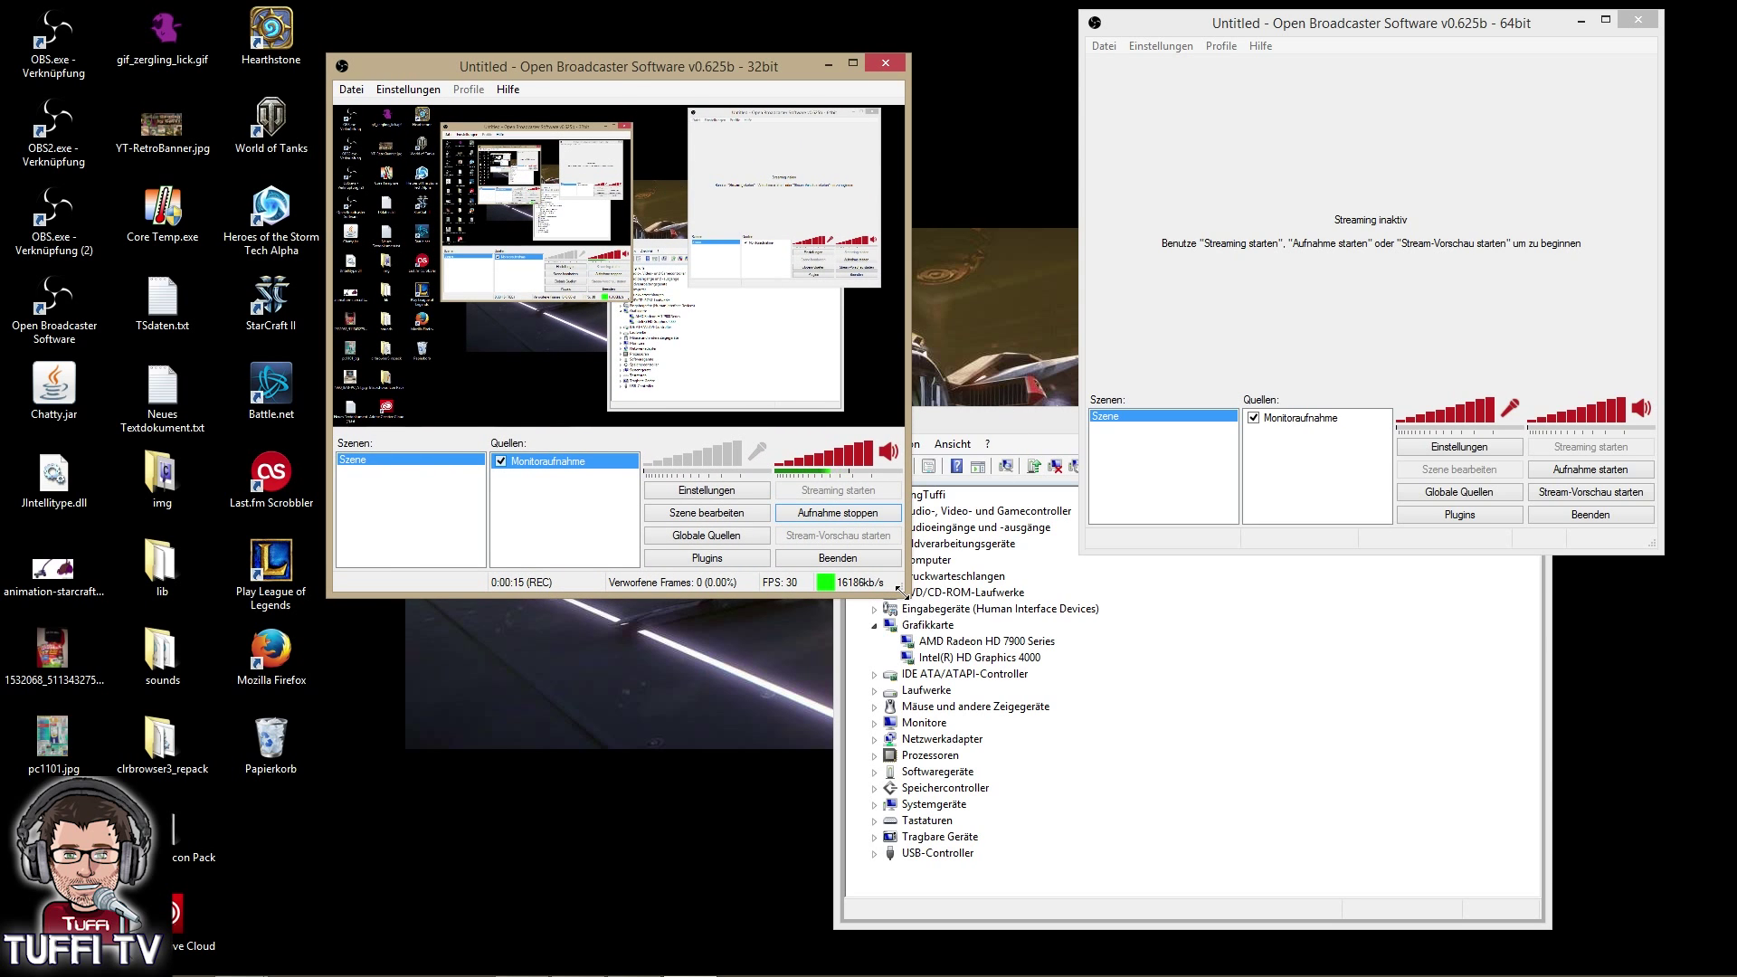
{"action": "left_click_drag", "start_coordinate": [907, 594], "coordinate": [914, 533]}
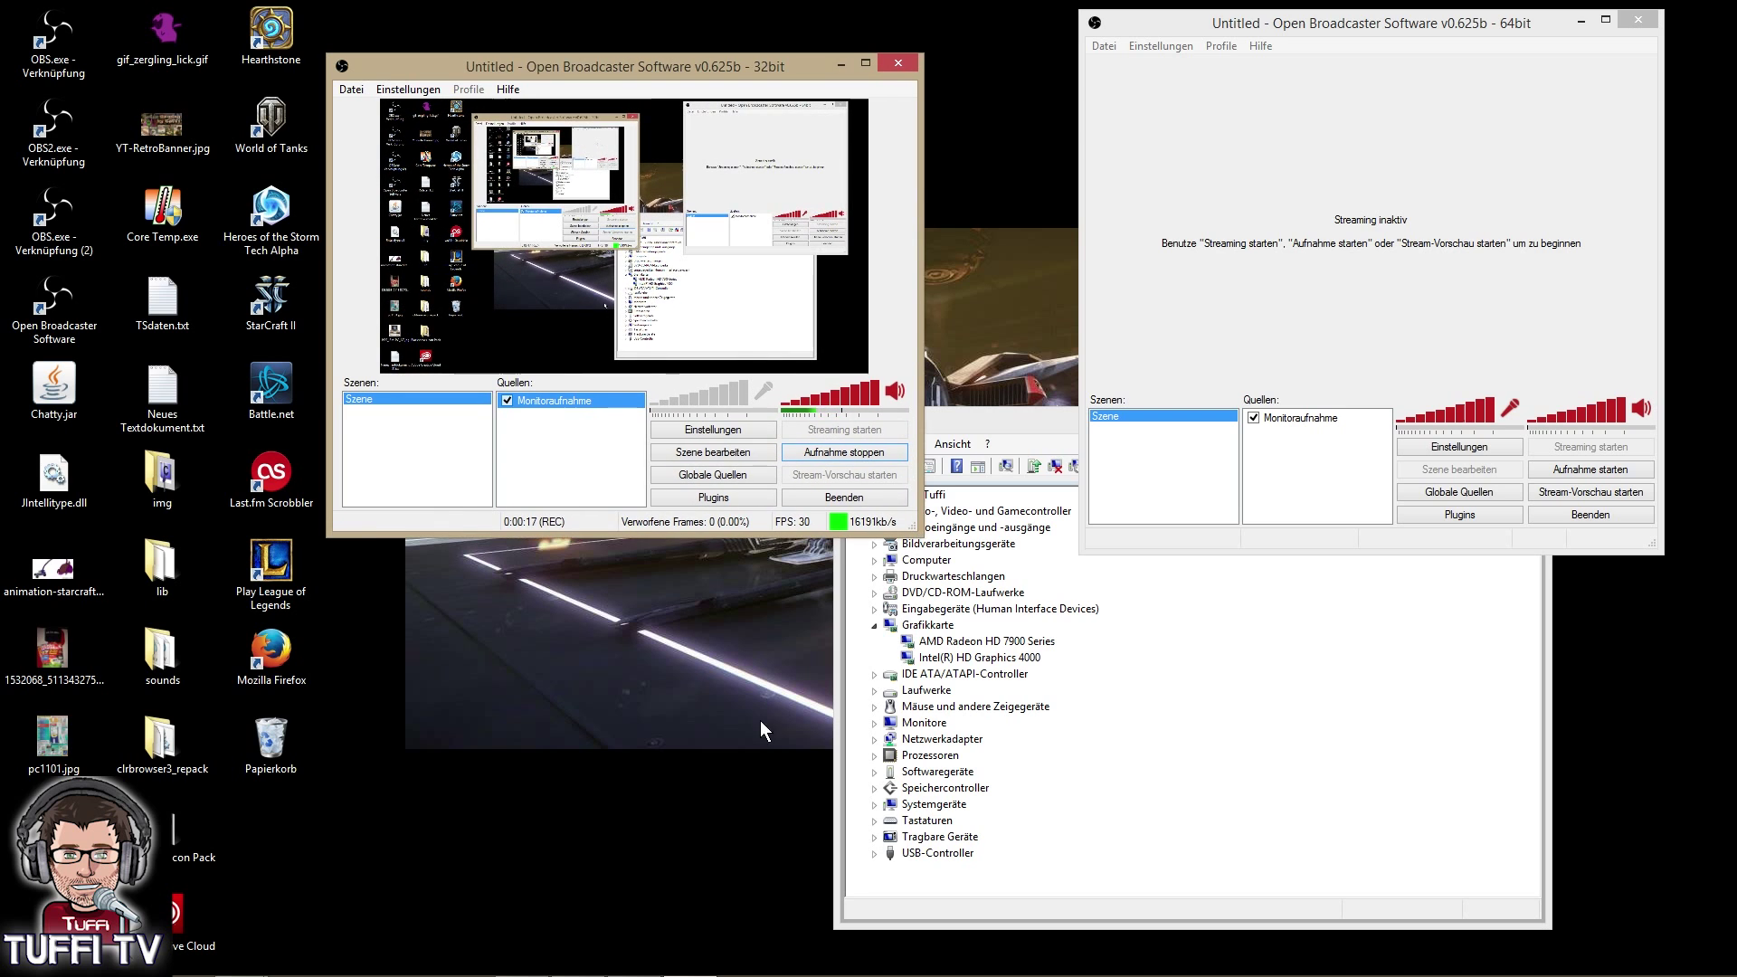
Open the desktop's screen resolution settings in a narrower window and detect the additional displays
{"action": "right_click", "coordinate": [666, 687]}
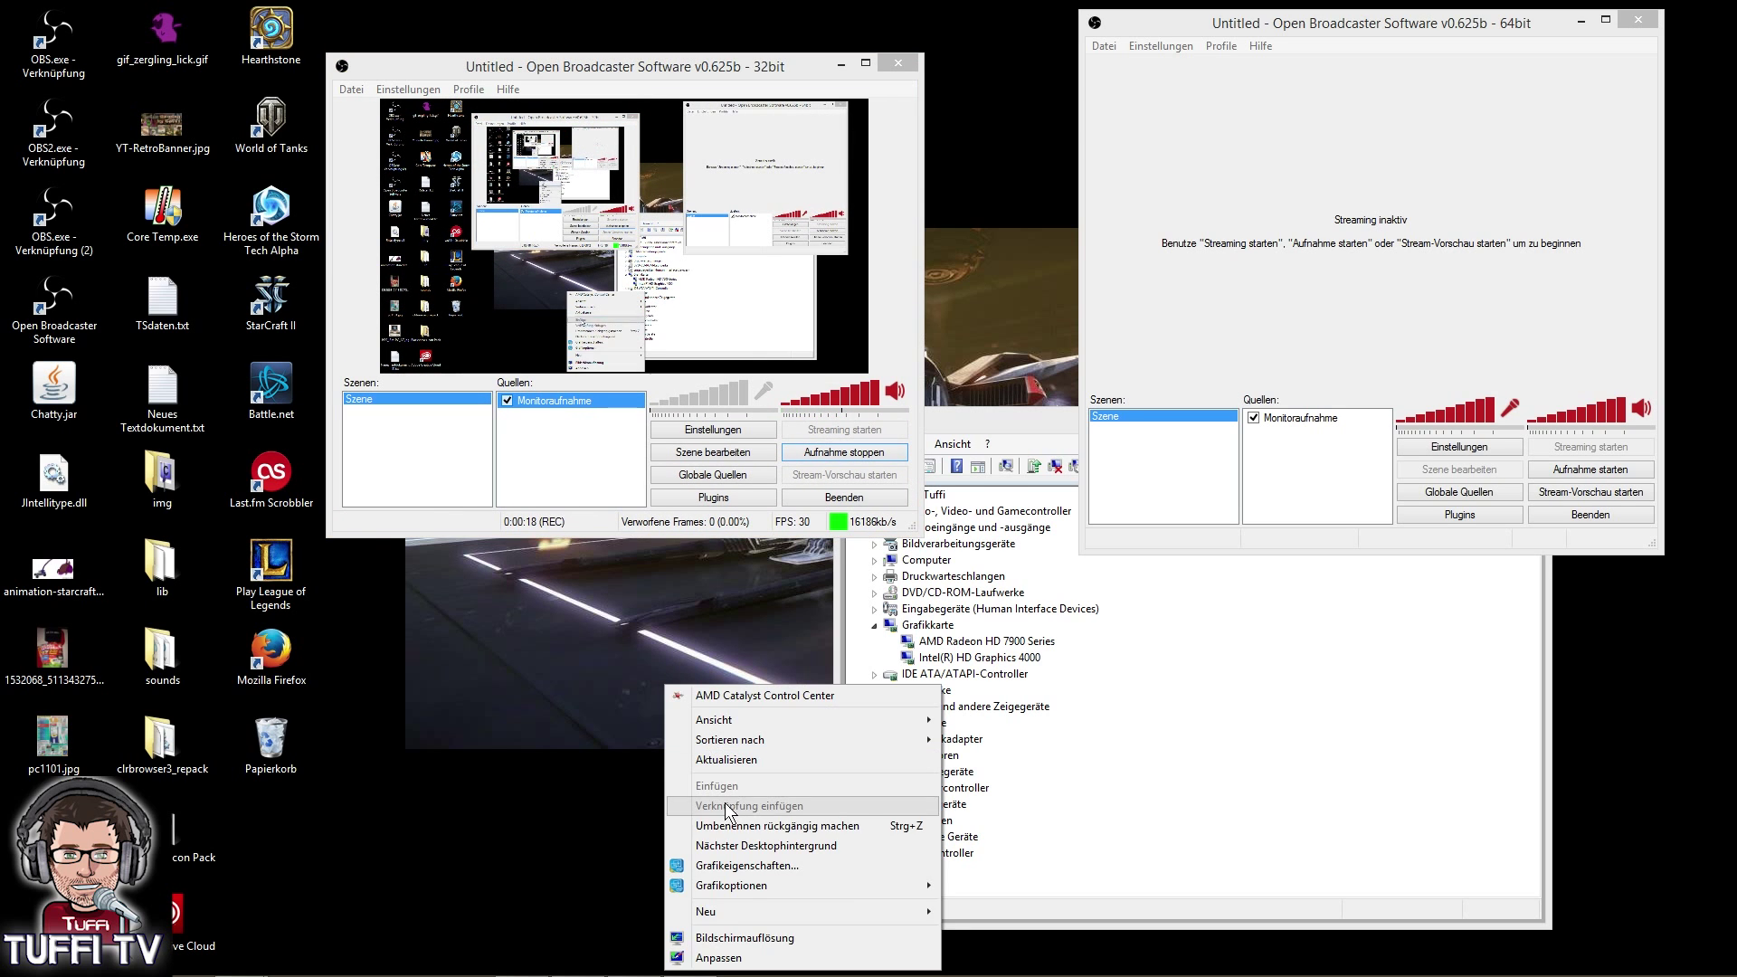
{"action": "left_click", "coordinate": [738, 938]}
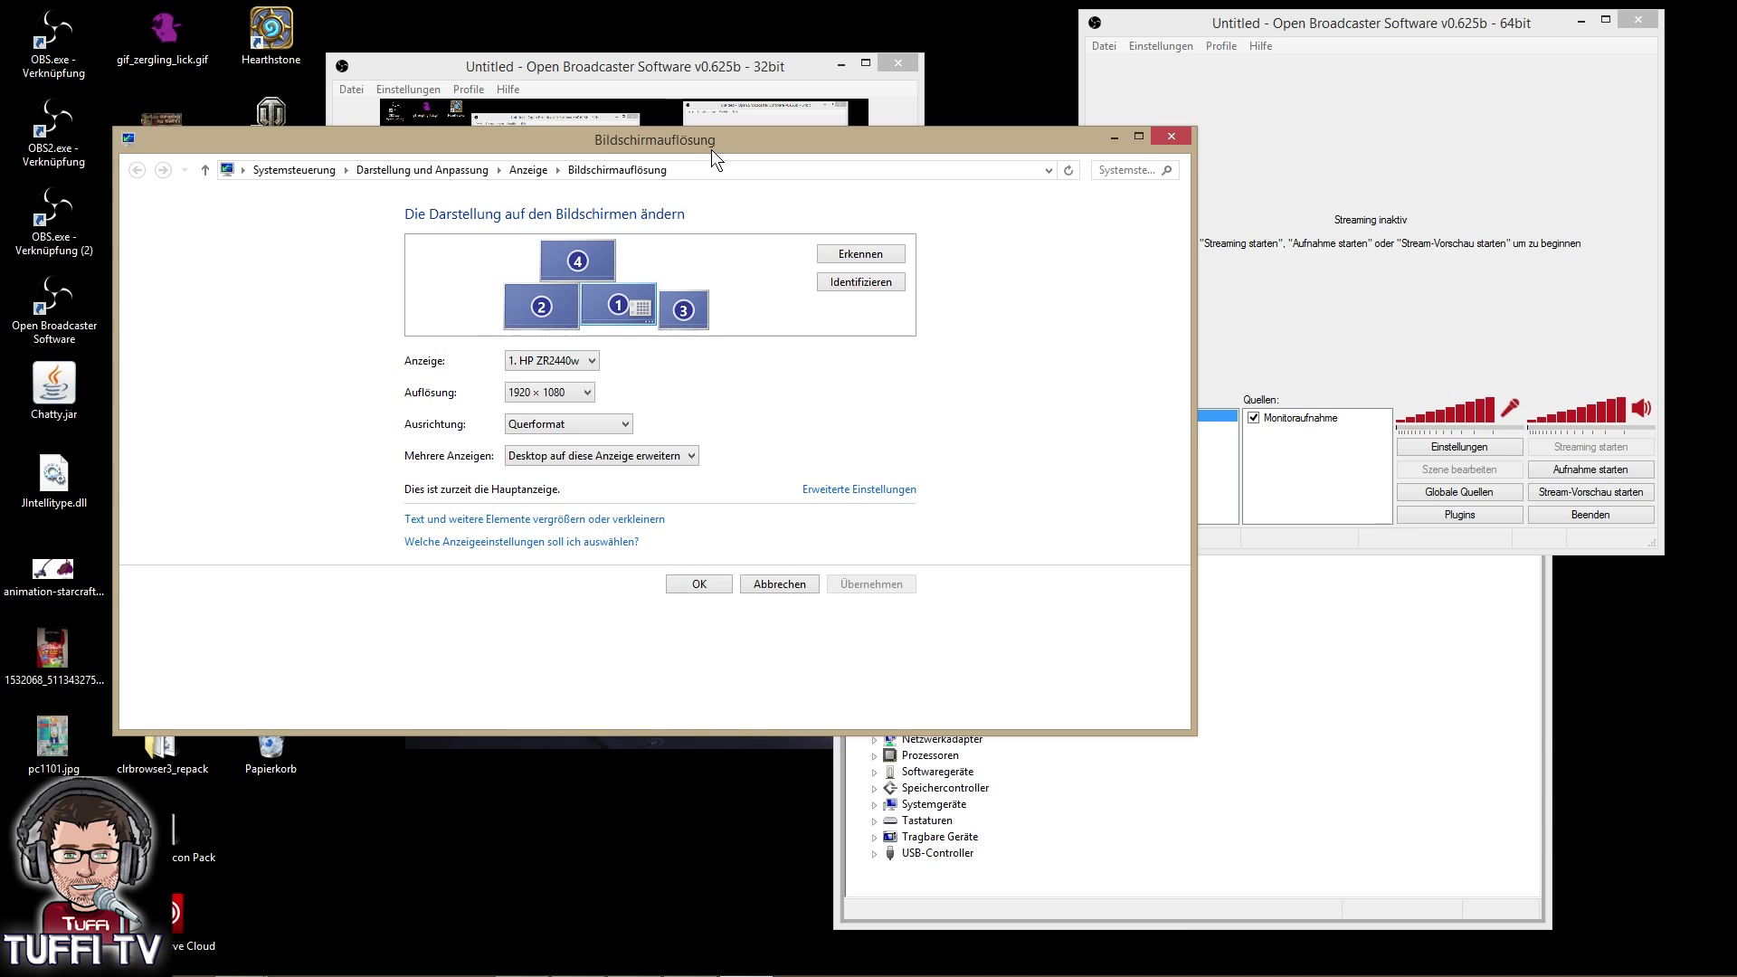
{"action": "left_click_drag", "start_coordinate": [718, 155], "coordinate": [712, 386]}
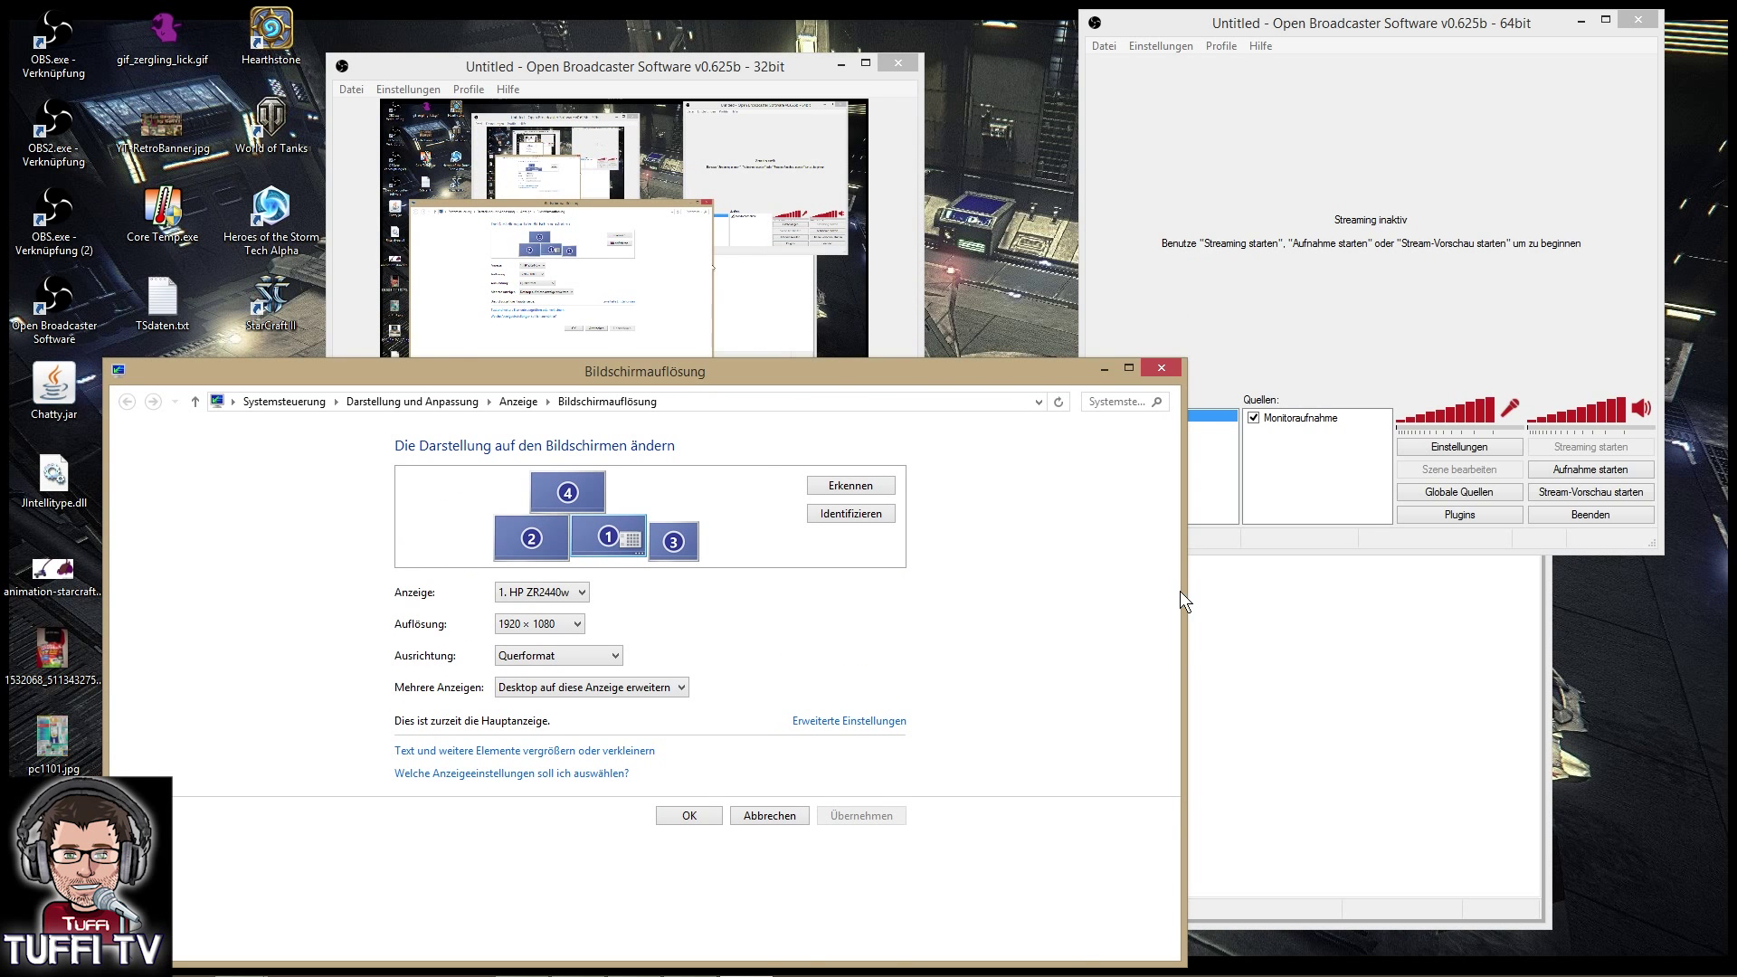
{"action": "left_click_drag", "start_coordinate": [1184, 600], "coordinate": [783, 603]}
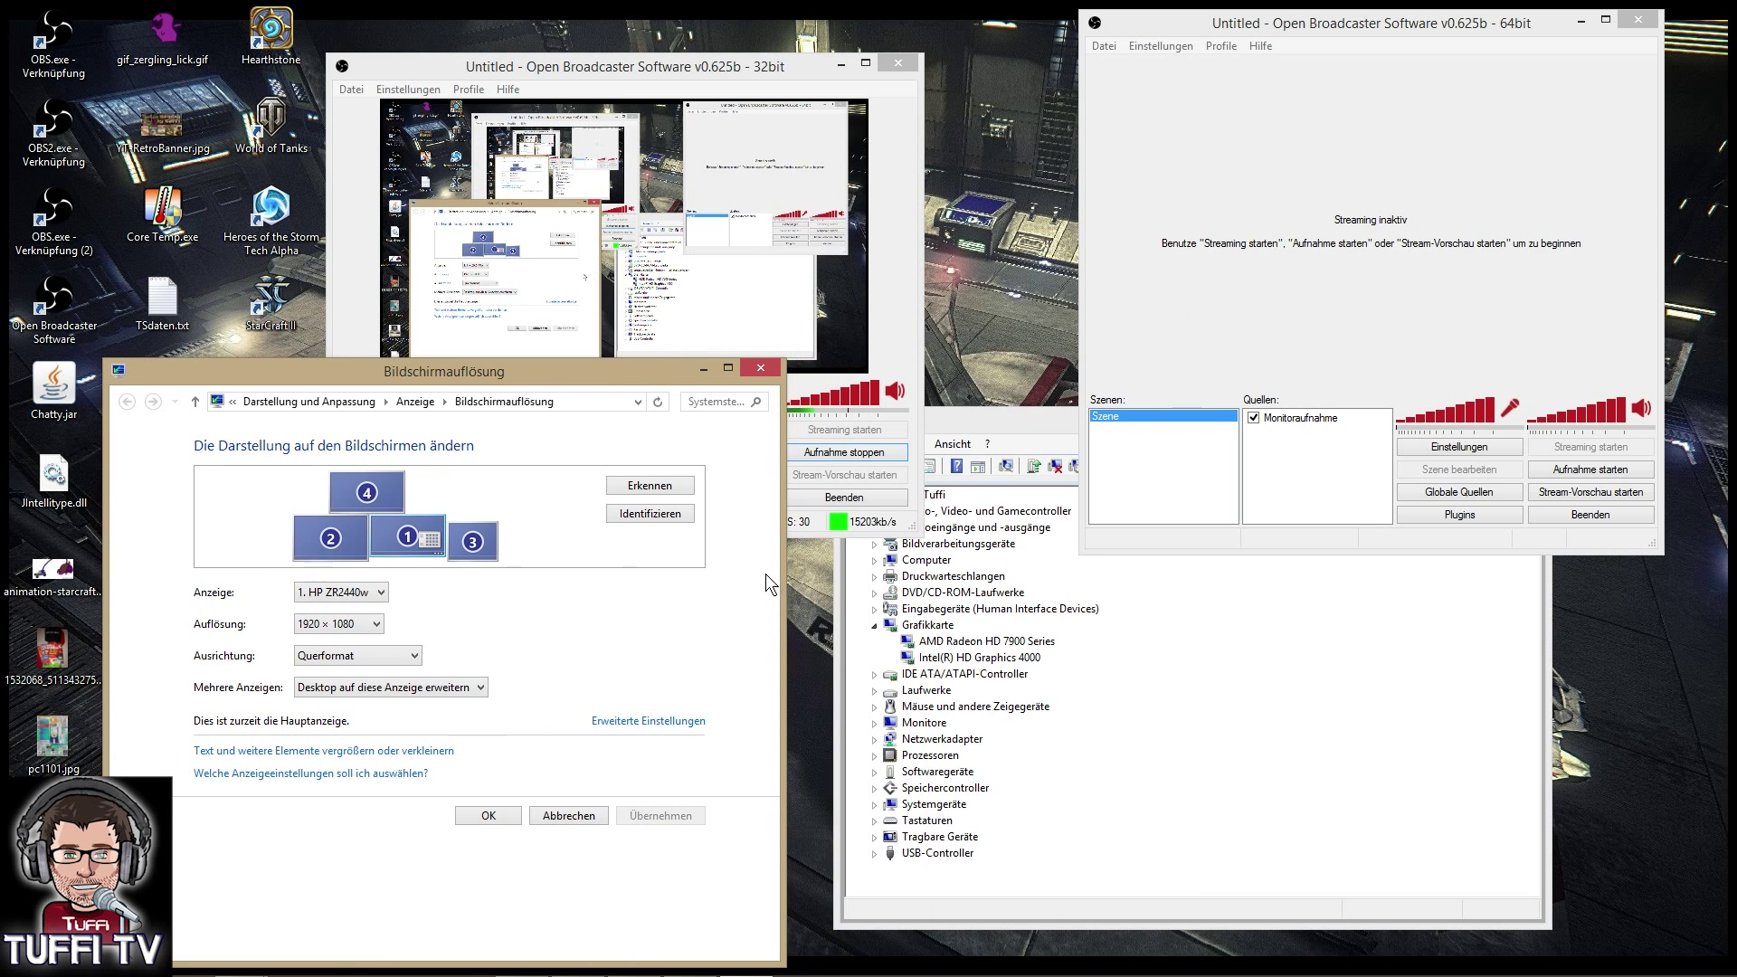
{"action": "left_click", "coordinate": [660, 495]}
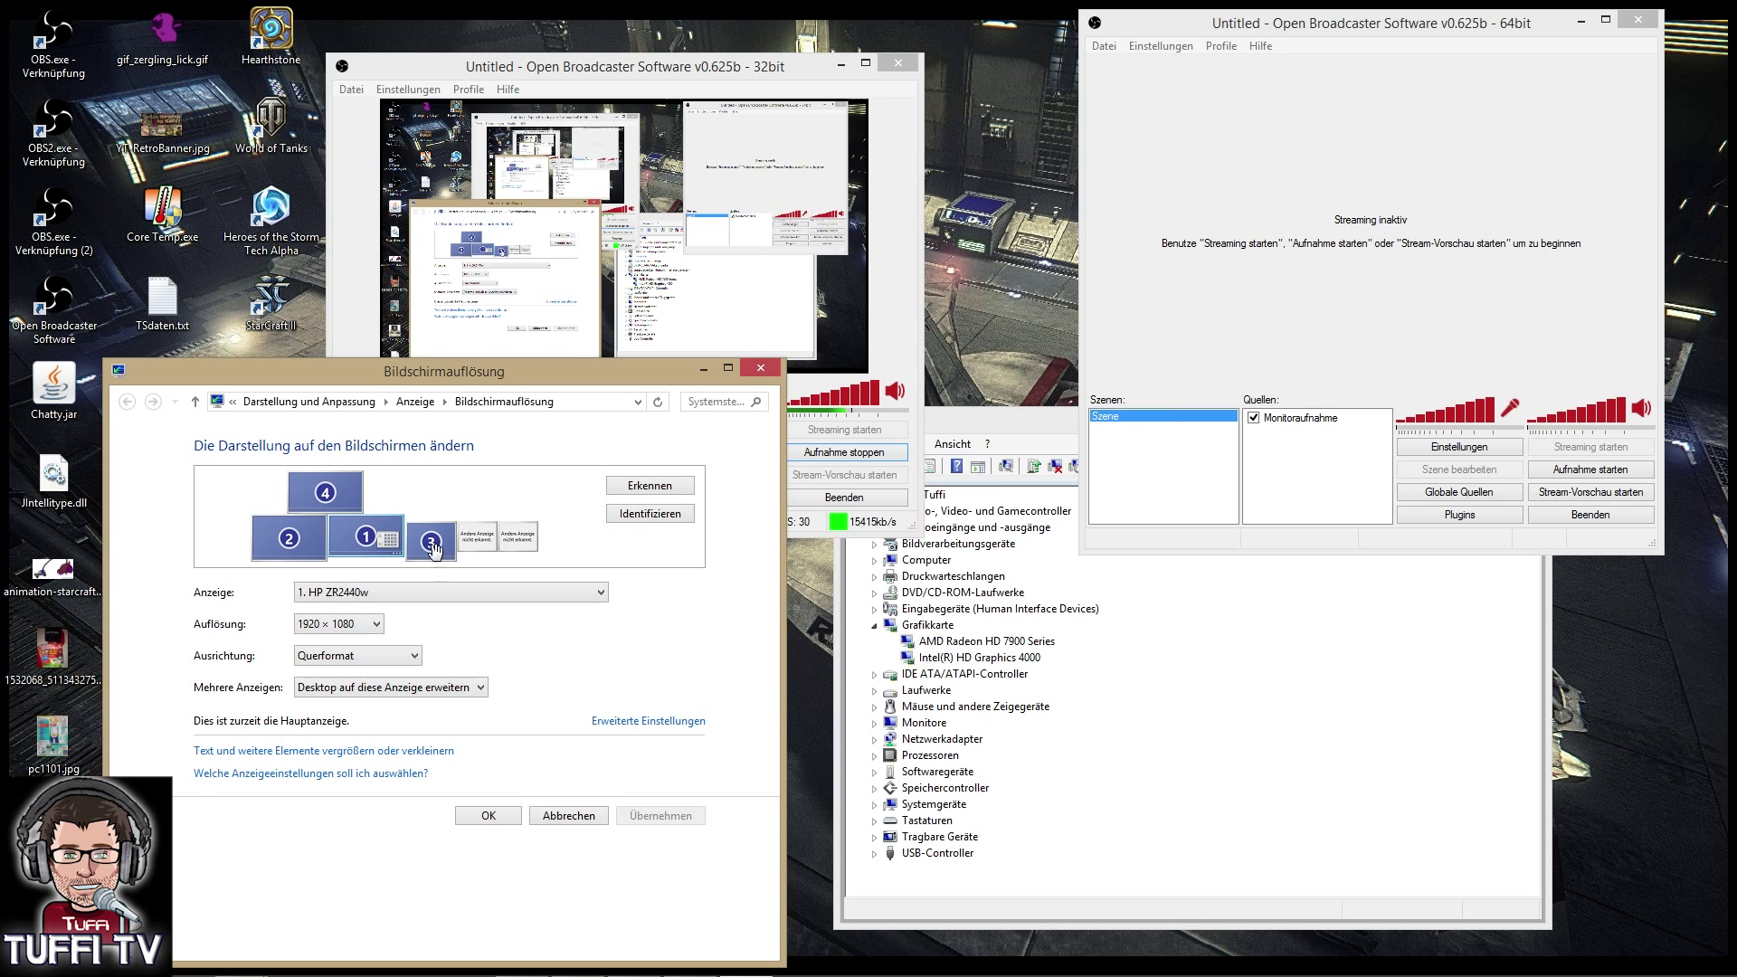
Minimize the Device Manager and move the 32-bit OBS window next to the 64-bit one
{"action": "right_click", "coordinate": [1002, 252]}
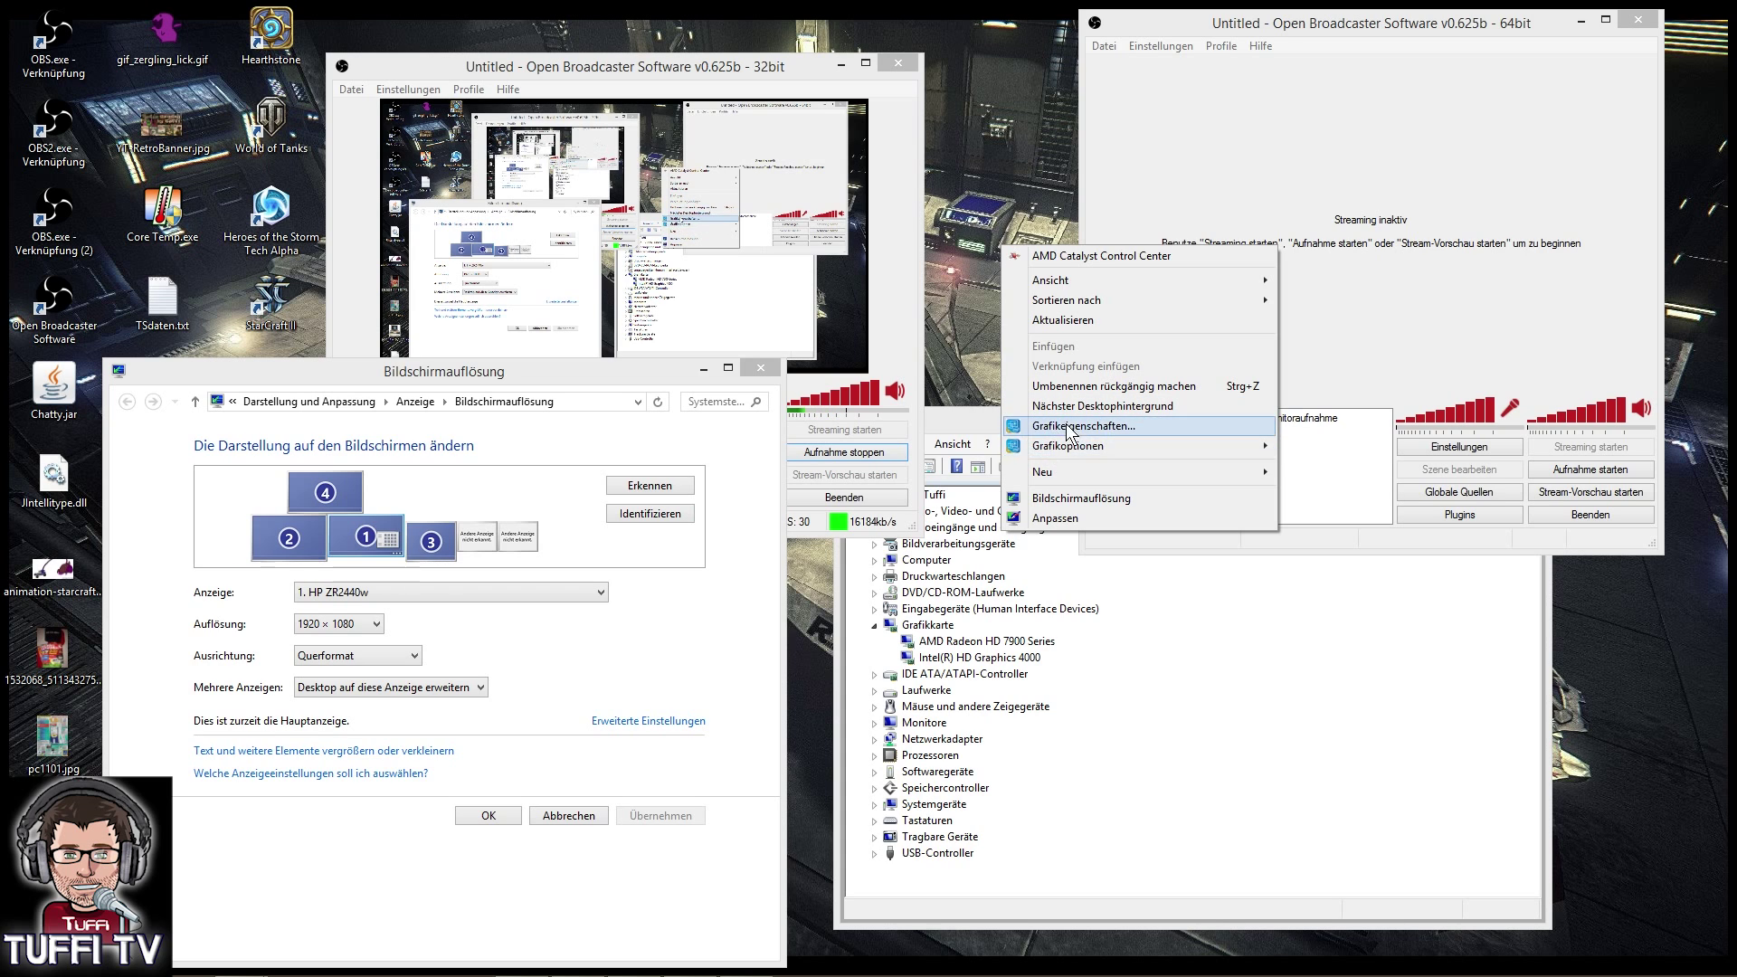
{"action": "left_click", "coordinate": [984, 433]}
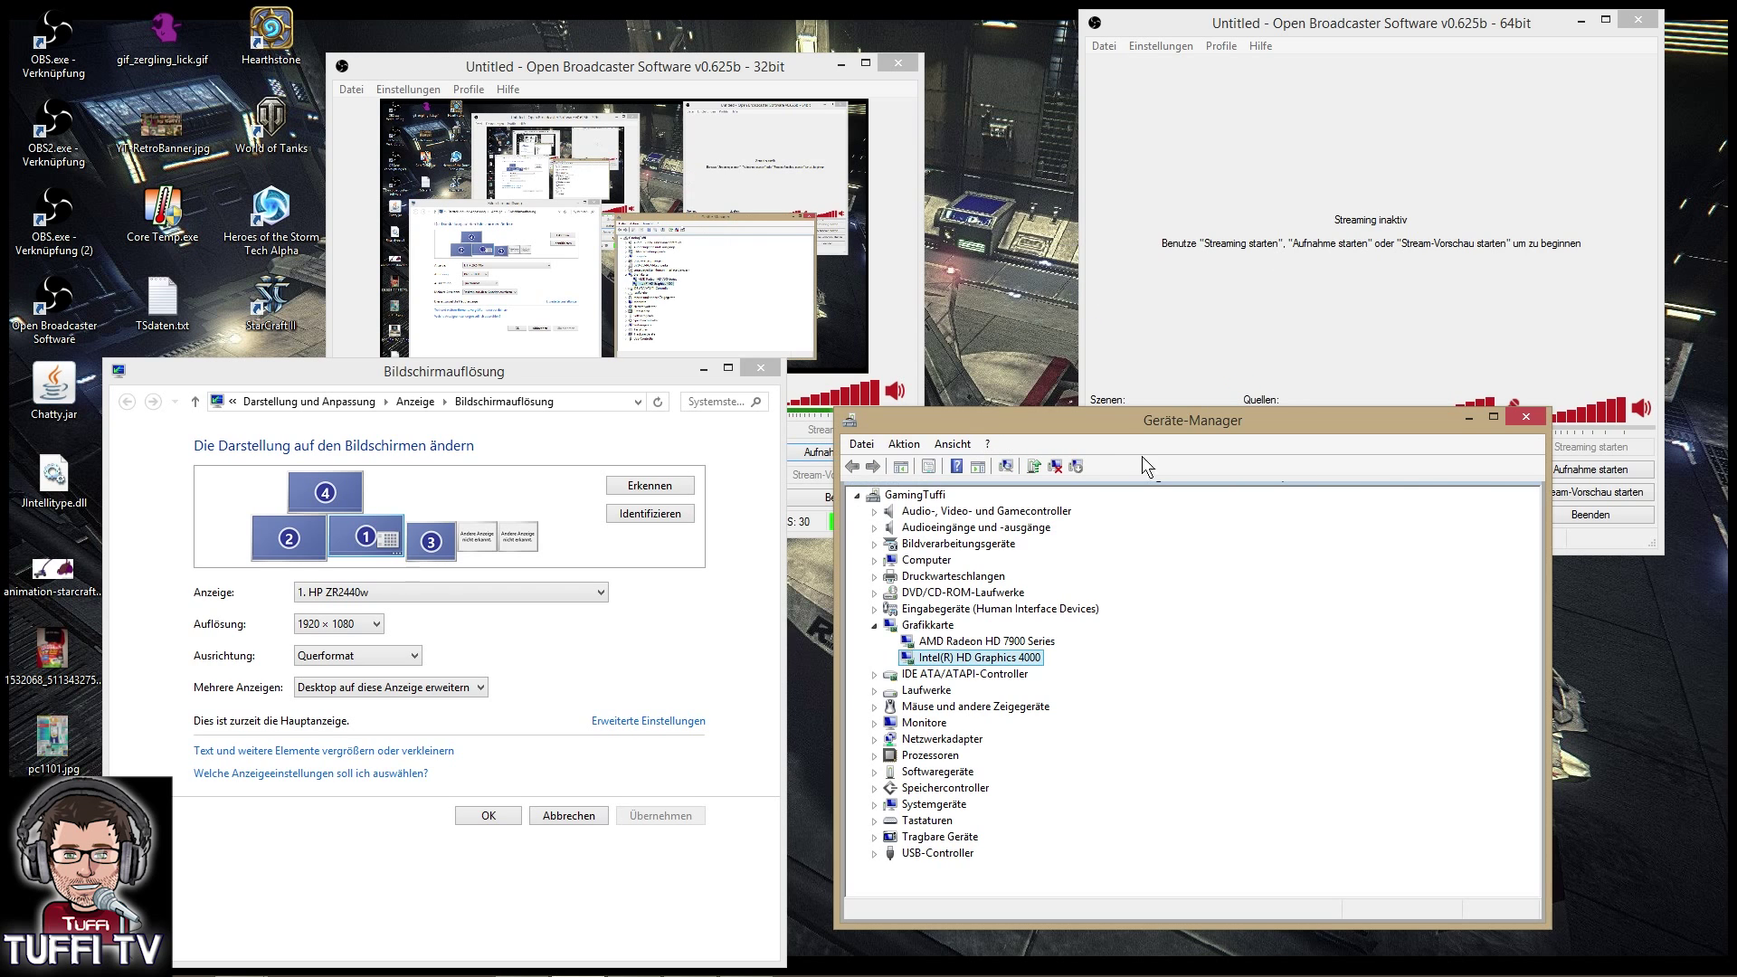
{"action": "left_click", "coordinate": [1468, 418]}
{"action": "right_click", "coordinate": [1081, 699]}
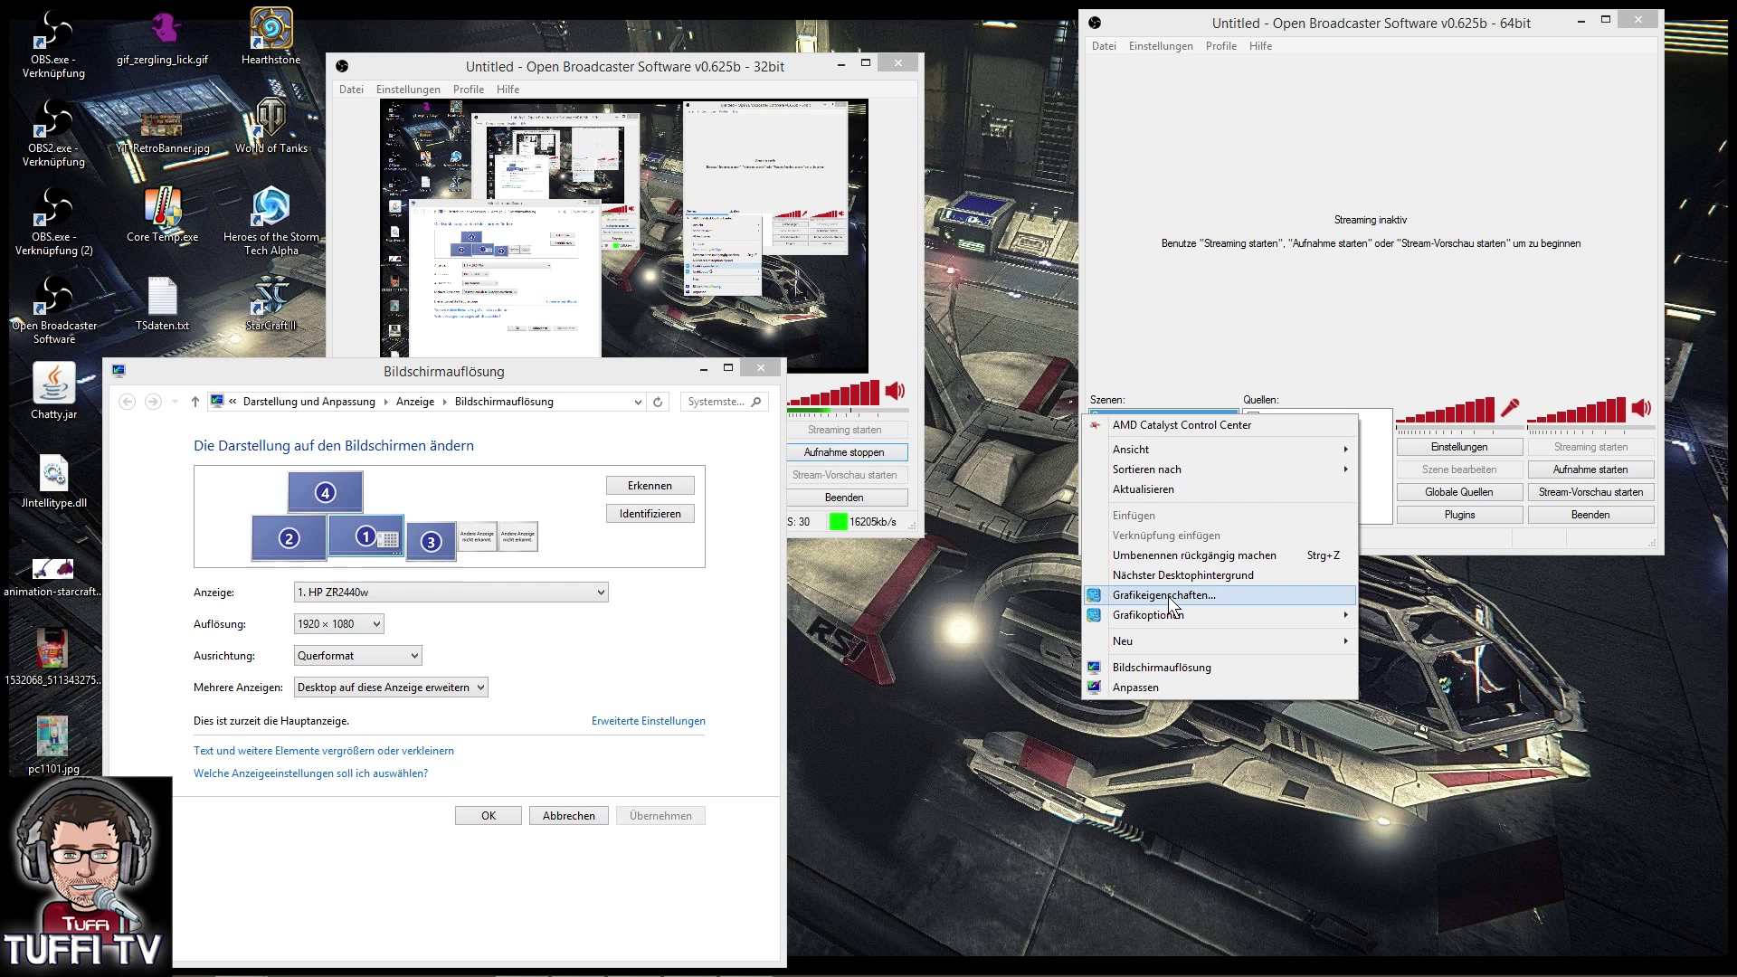
{"action": "left_click_drag", "start_coordinate": [659, 74], "coordinate": [791, 46]}
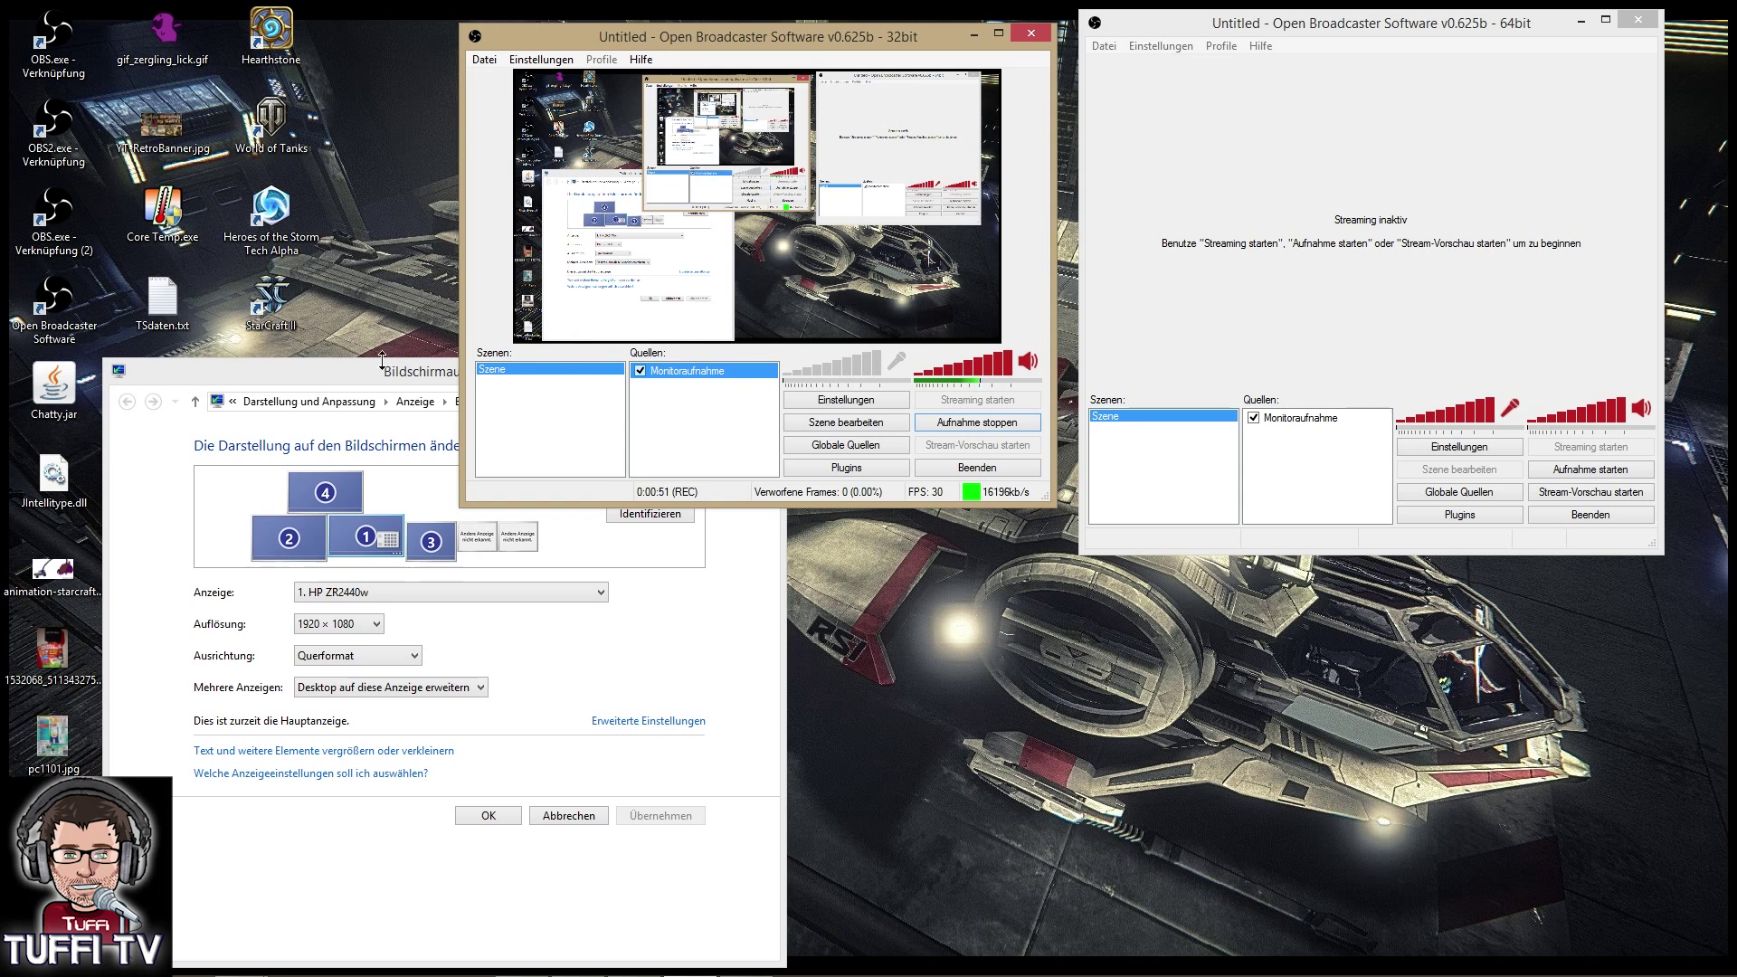
Arrange the screen resolution window below the 32-bit OBS window and enlarge it until its confirmation buttons are visible
{"action": "left_click_drag", "start_coordinate": [382, 359], "coordinate": [470, 480]}
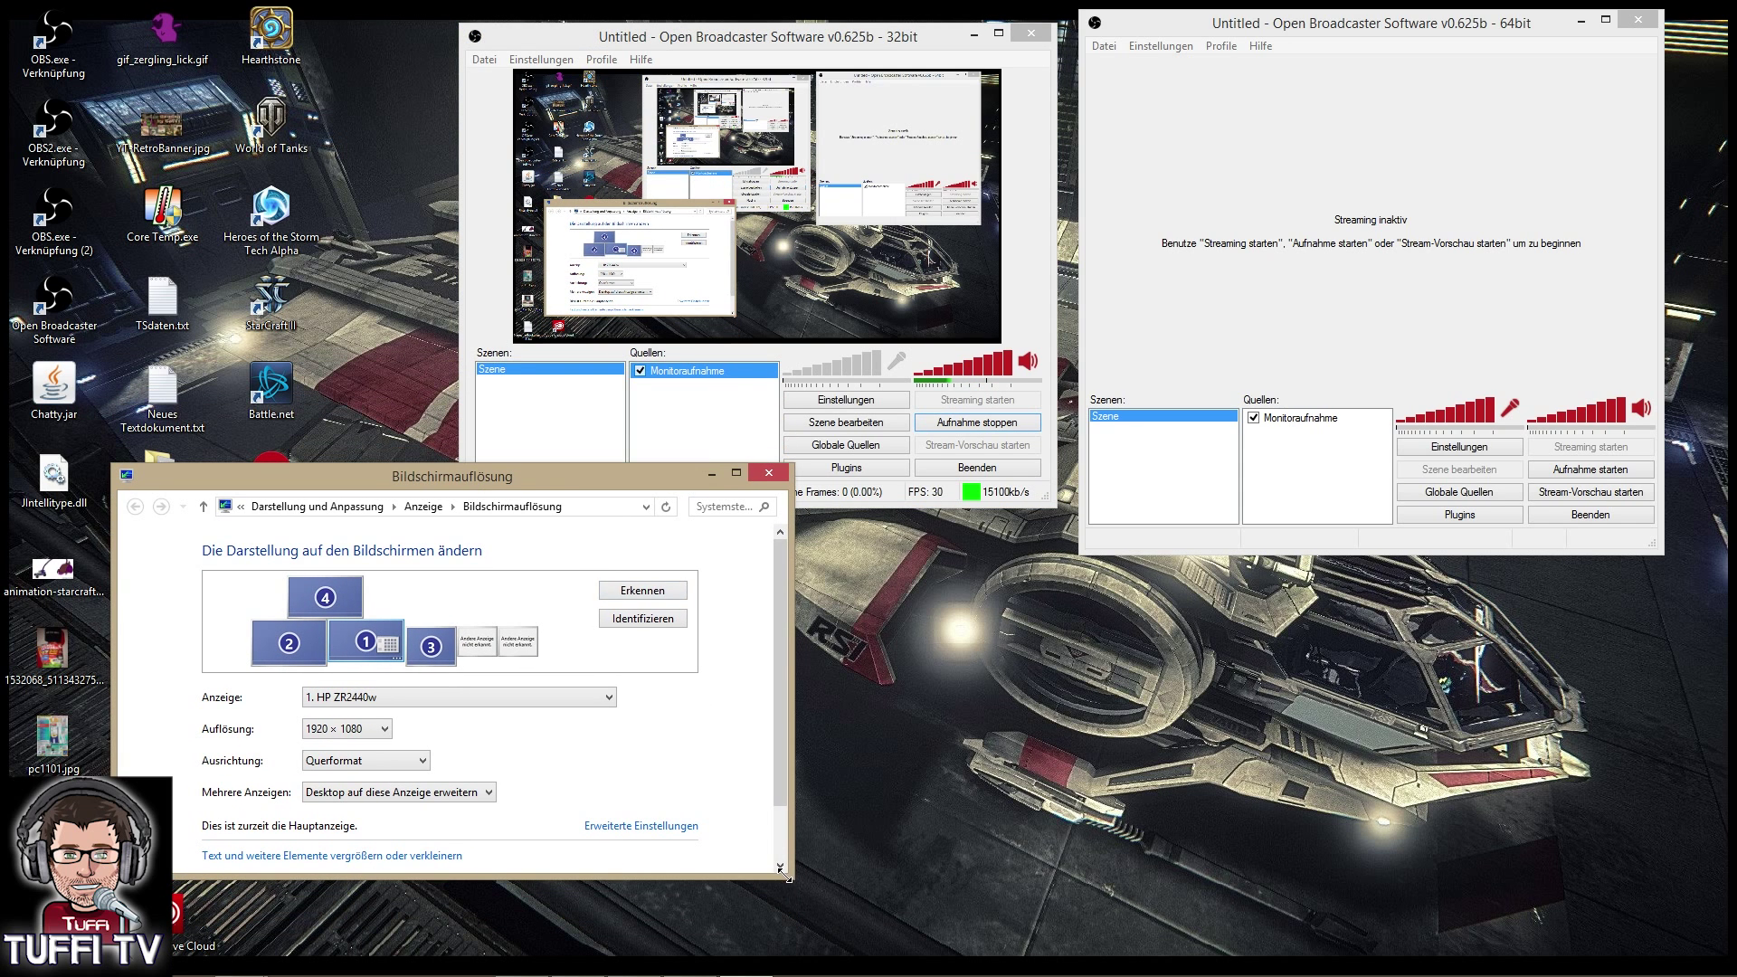
{"action": "left_click_drag", "start_coordinate": [784, 876], "coordinate": [802, 914]}
{"action": "left_click_drag", "start_coordinate": [525, 480], "coordinate": [795, 389]}
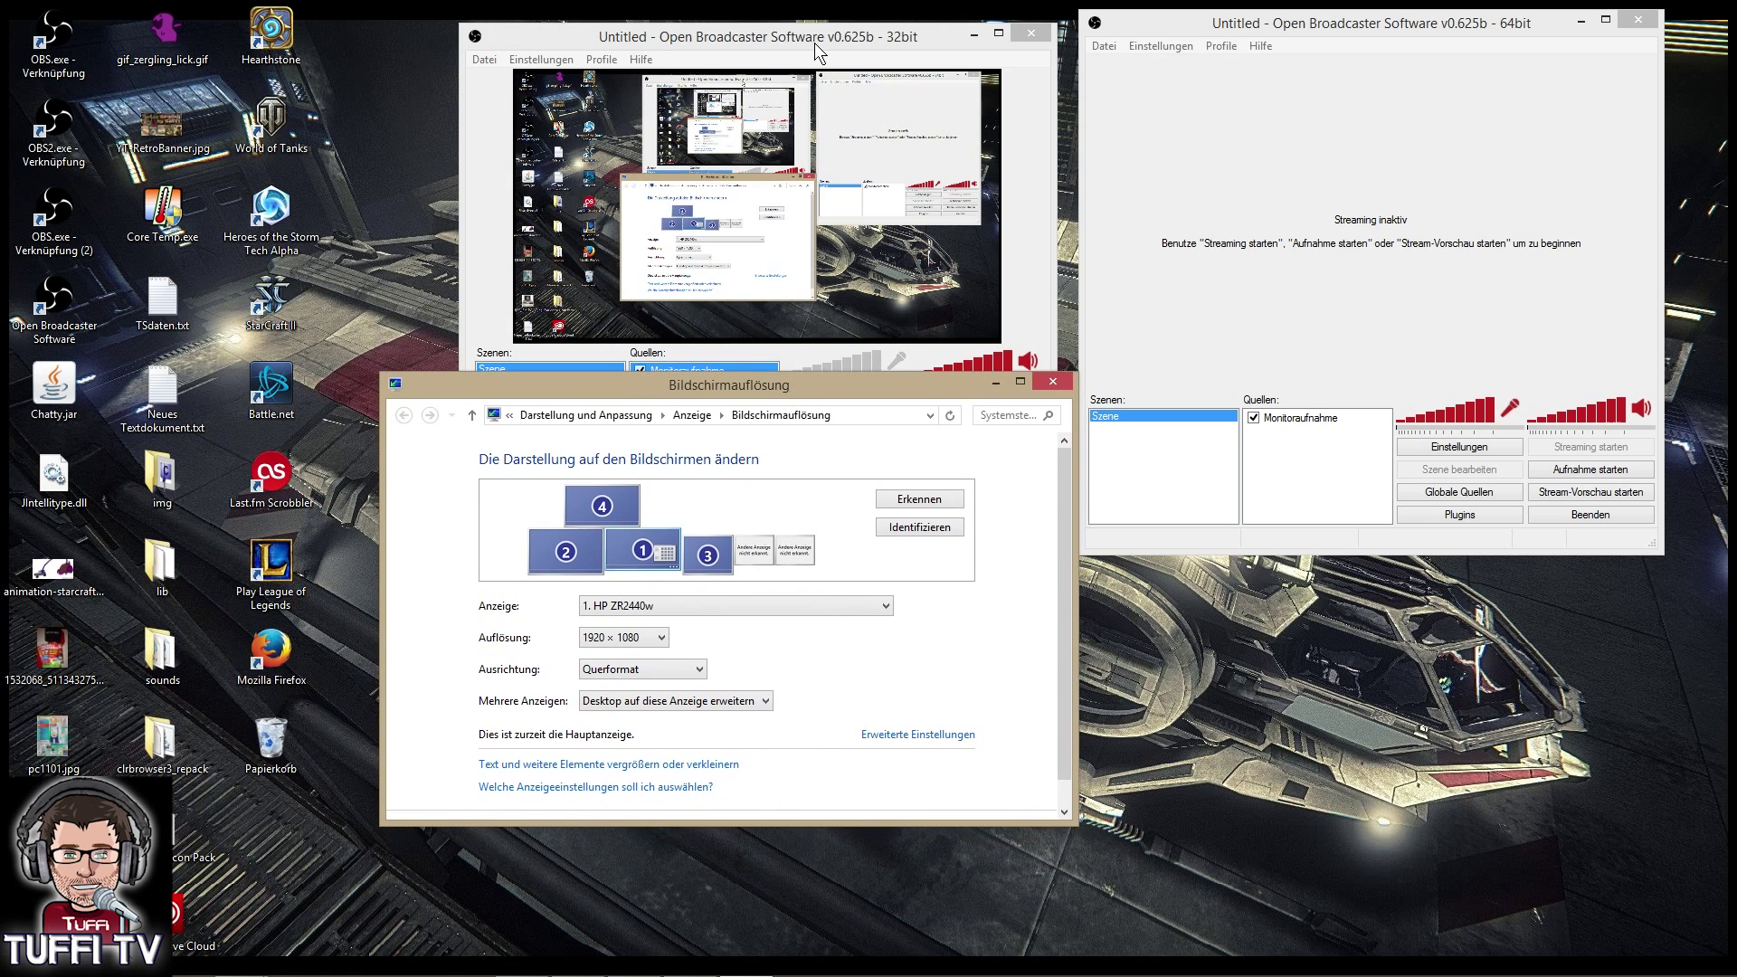
{"action": "left_click_drag", "start_coordinate": [814, 41], "coordinate": [616, 26]}
{"action": "left_click_drag", "start_coordinate": [815, 388], "coordinate": [684, 382]}
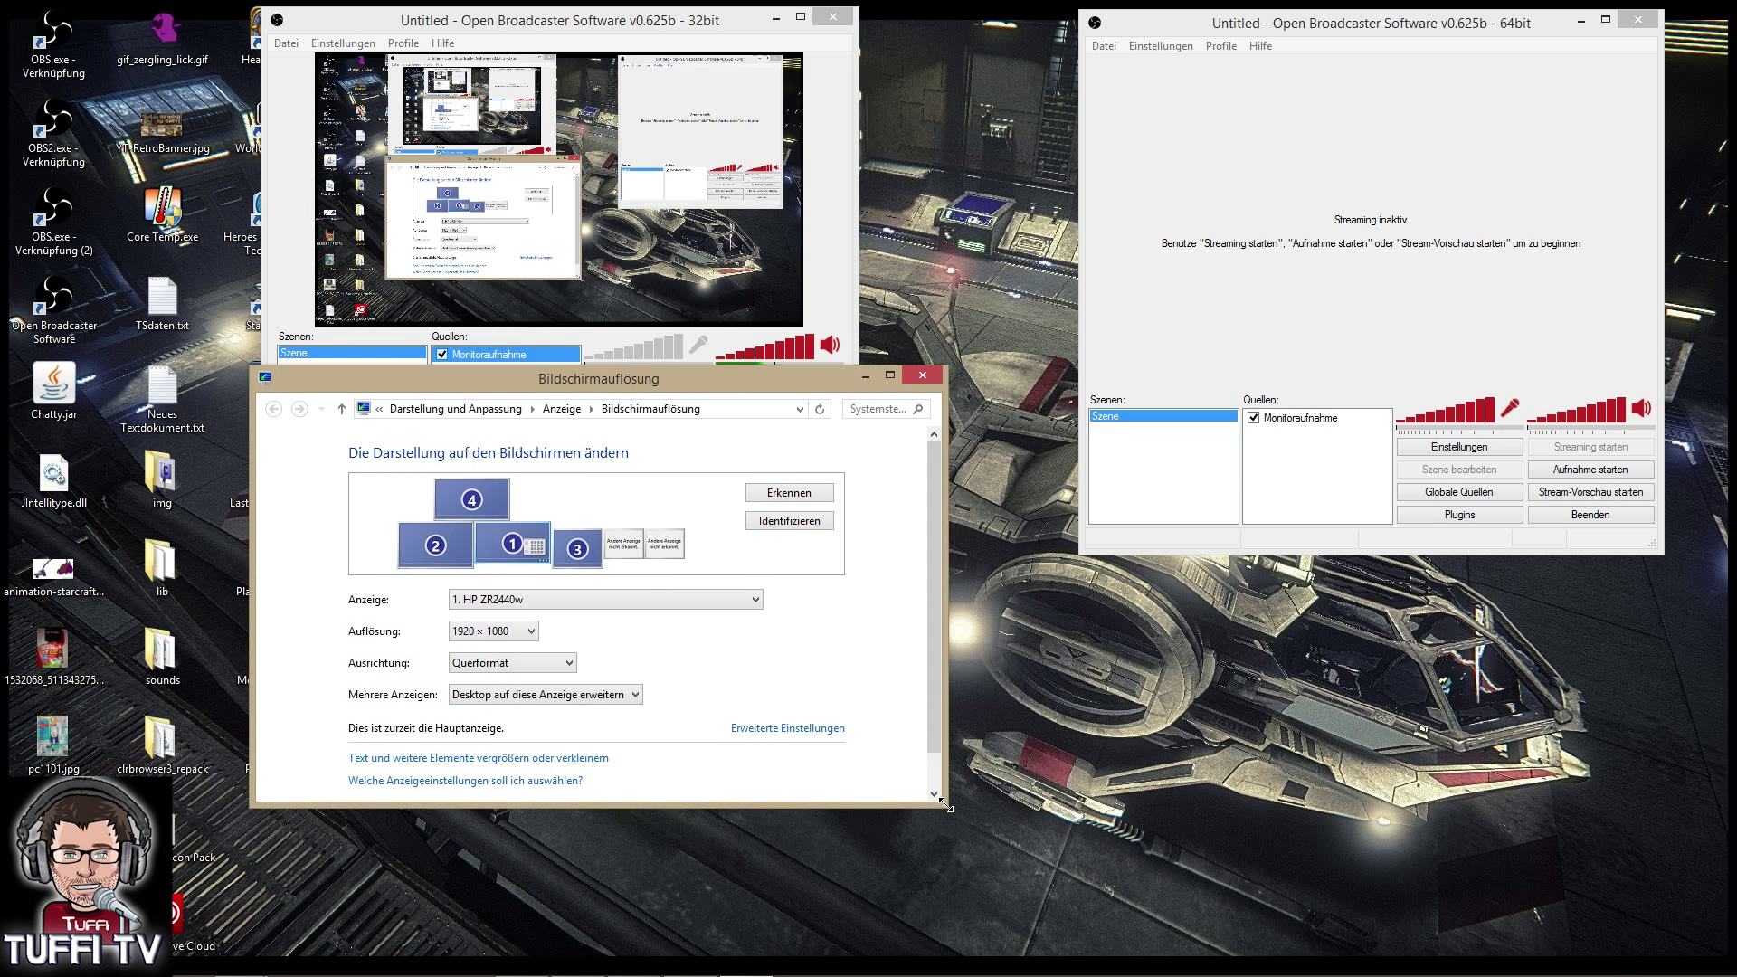
{"action": "left_click_drag", "start_coordinate": [946, 805], "coordinate": [986, 870]}
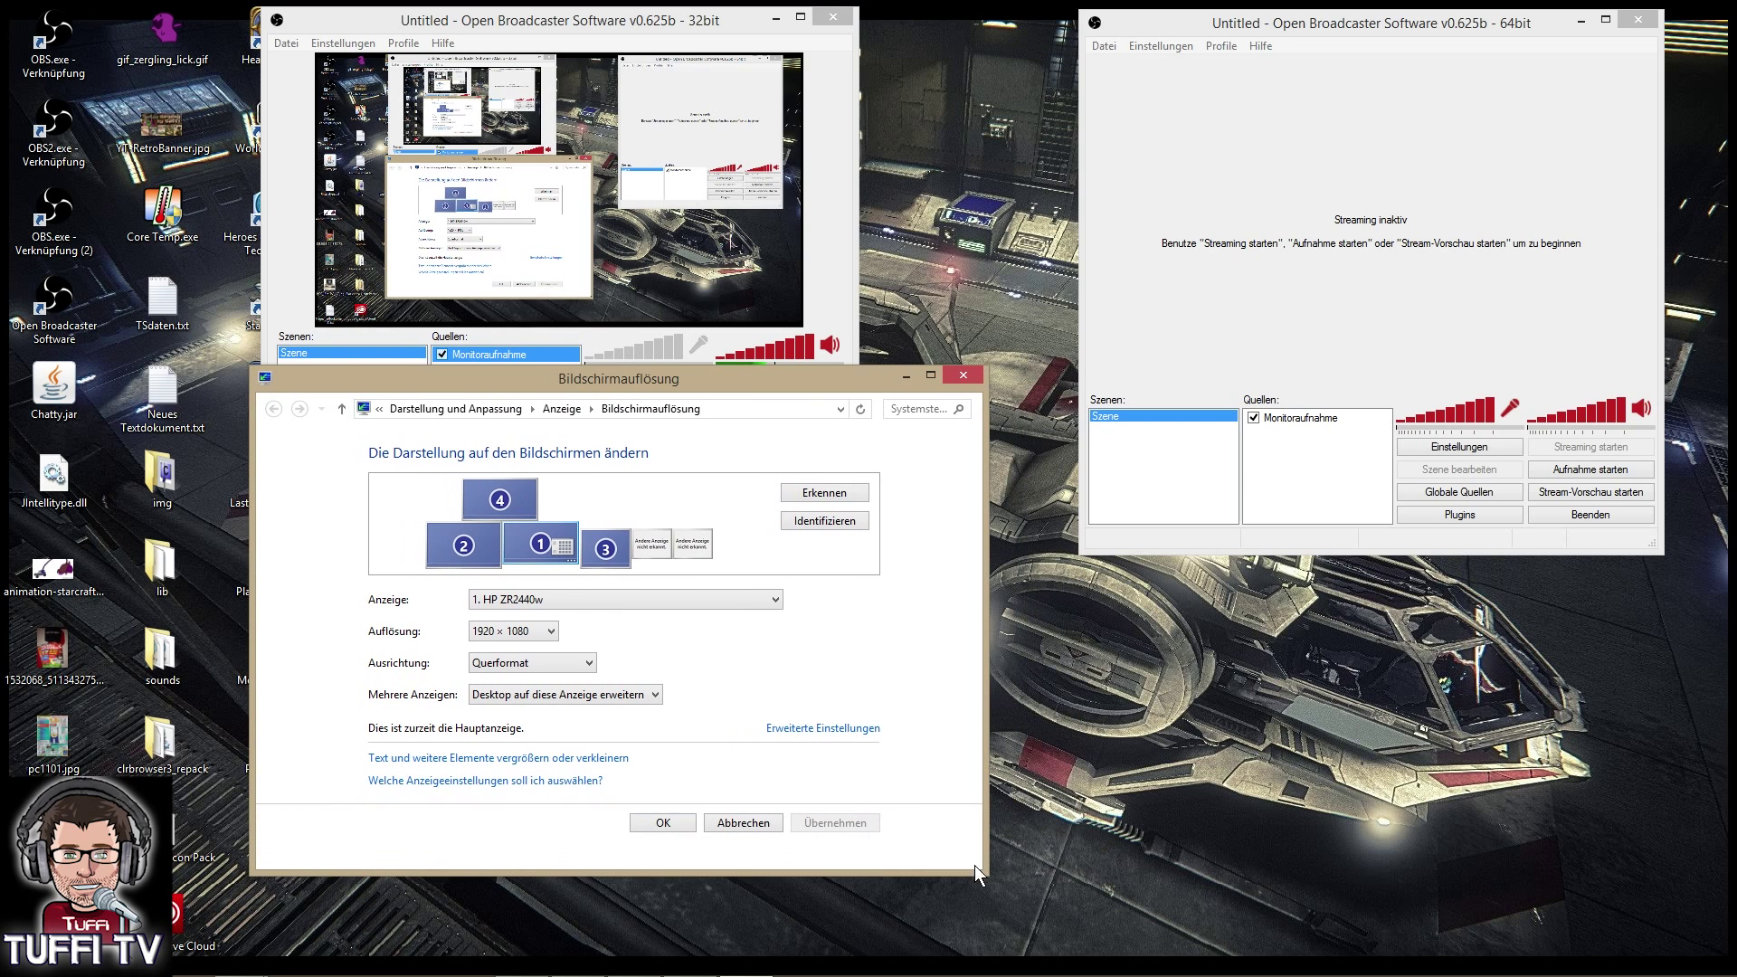
Detect displays again and examine which graphics adapter each of the two undetected display outputs belongs to
{"action": "left_click", "coordinate": [819, 496]}
{"action": "left_click", "coordinate": [825, 494]}
{"action": "left_click", "coordinate": [650, 547]}
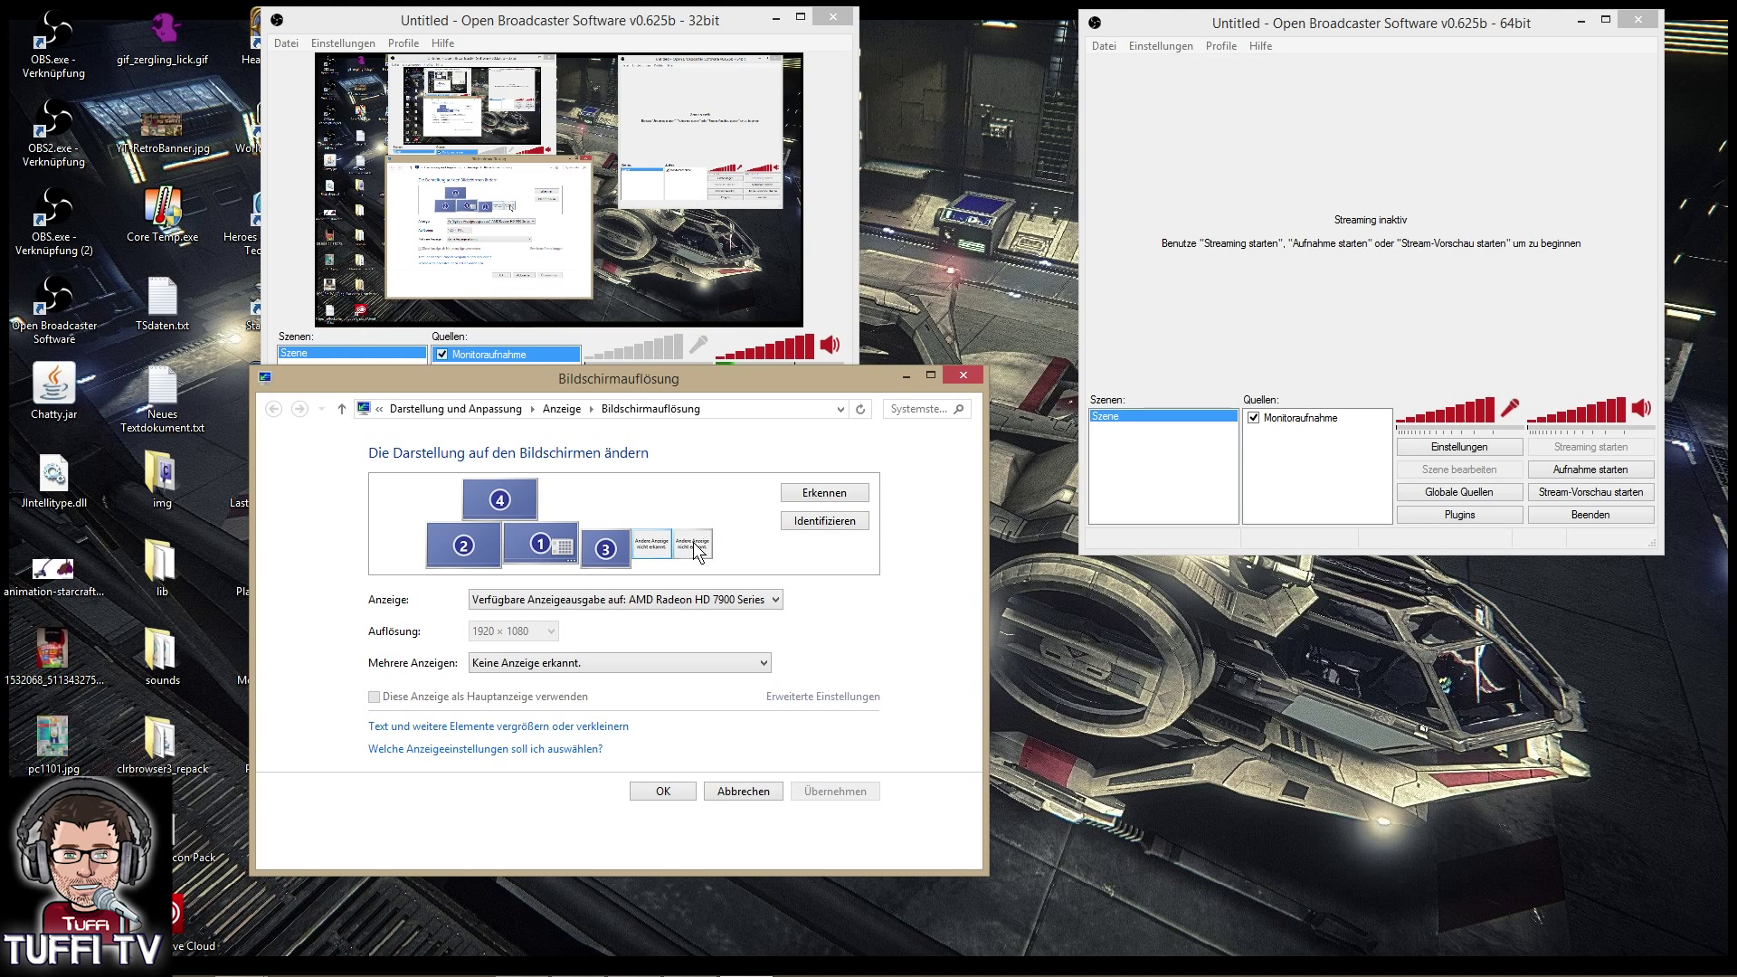
{"action": "left_click", "coordinate": [694, 548]}
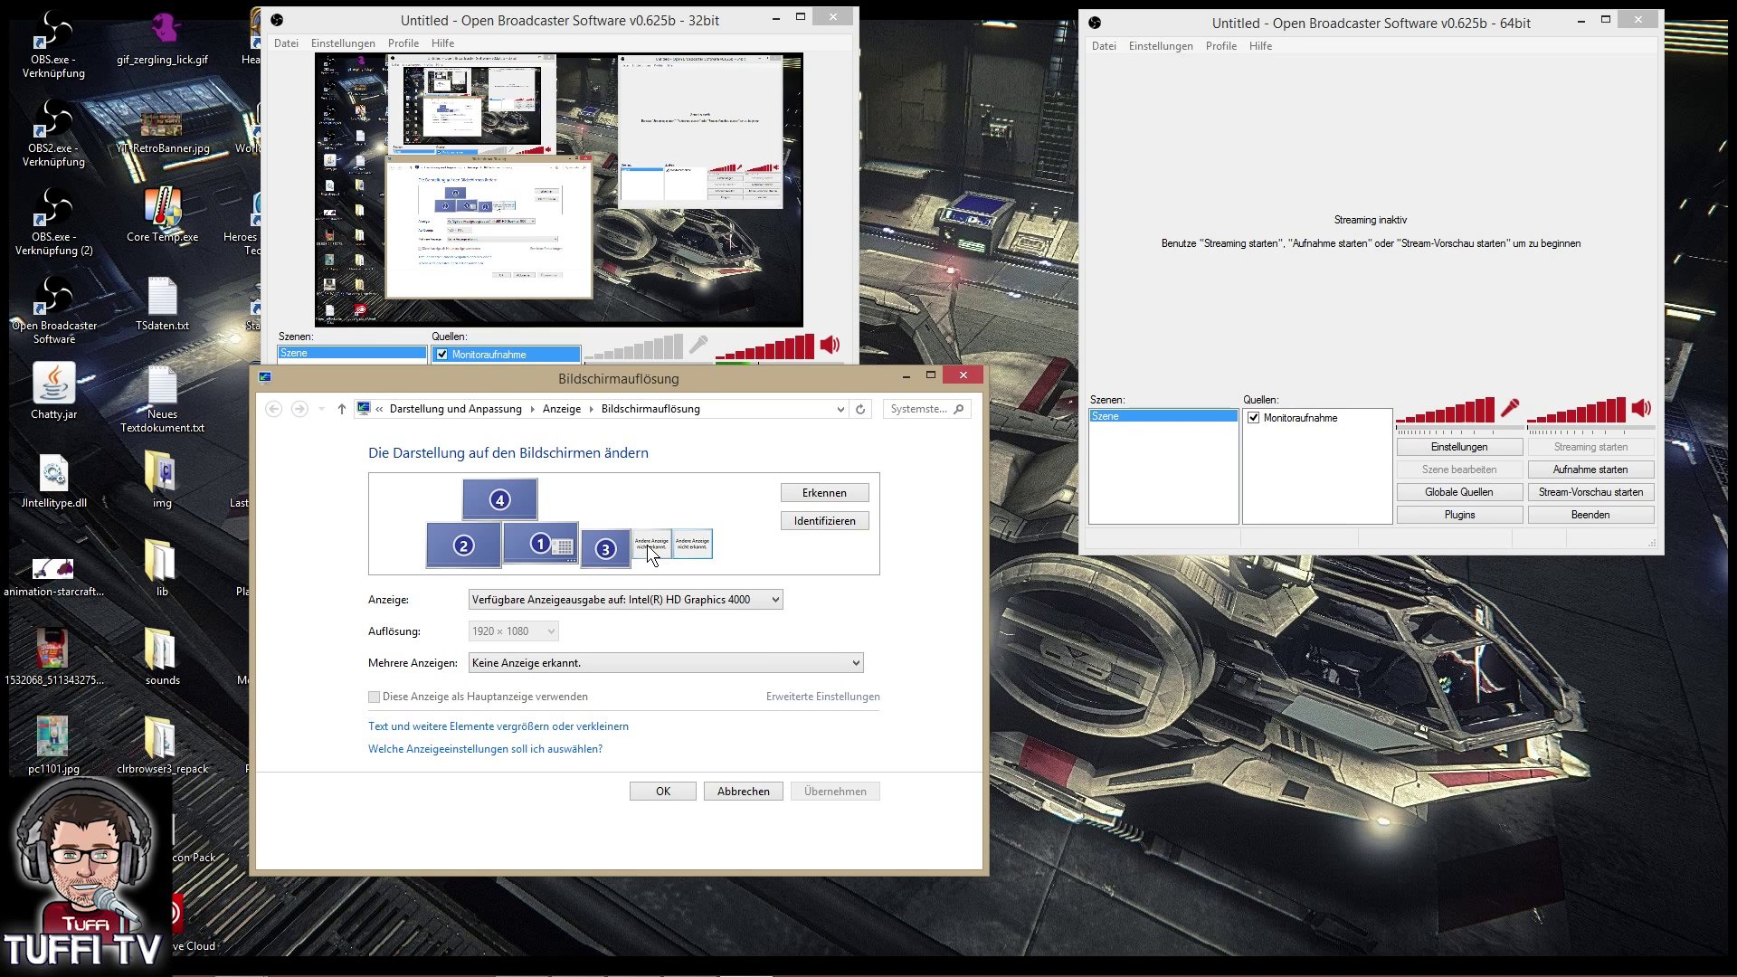
{"action": "left_click", "coordinate": [648, 545]}
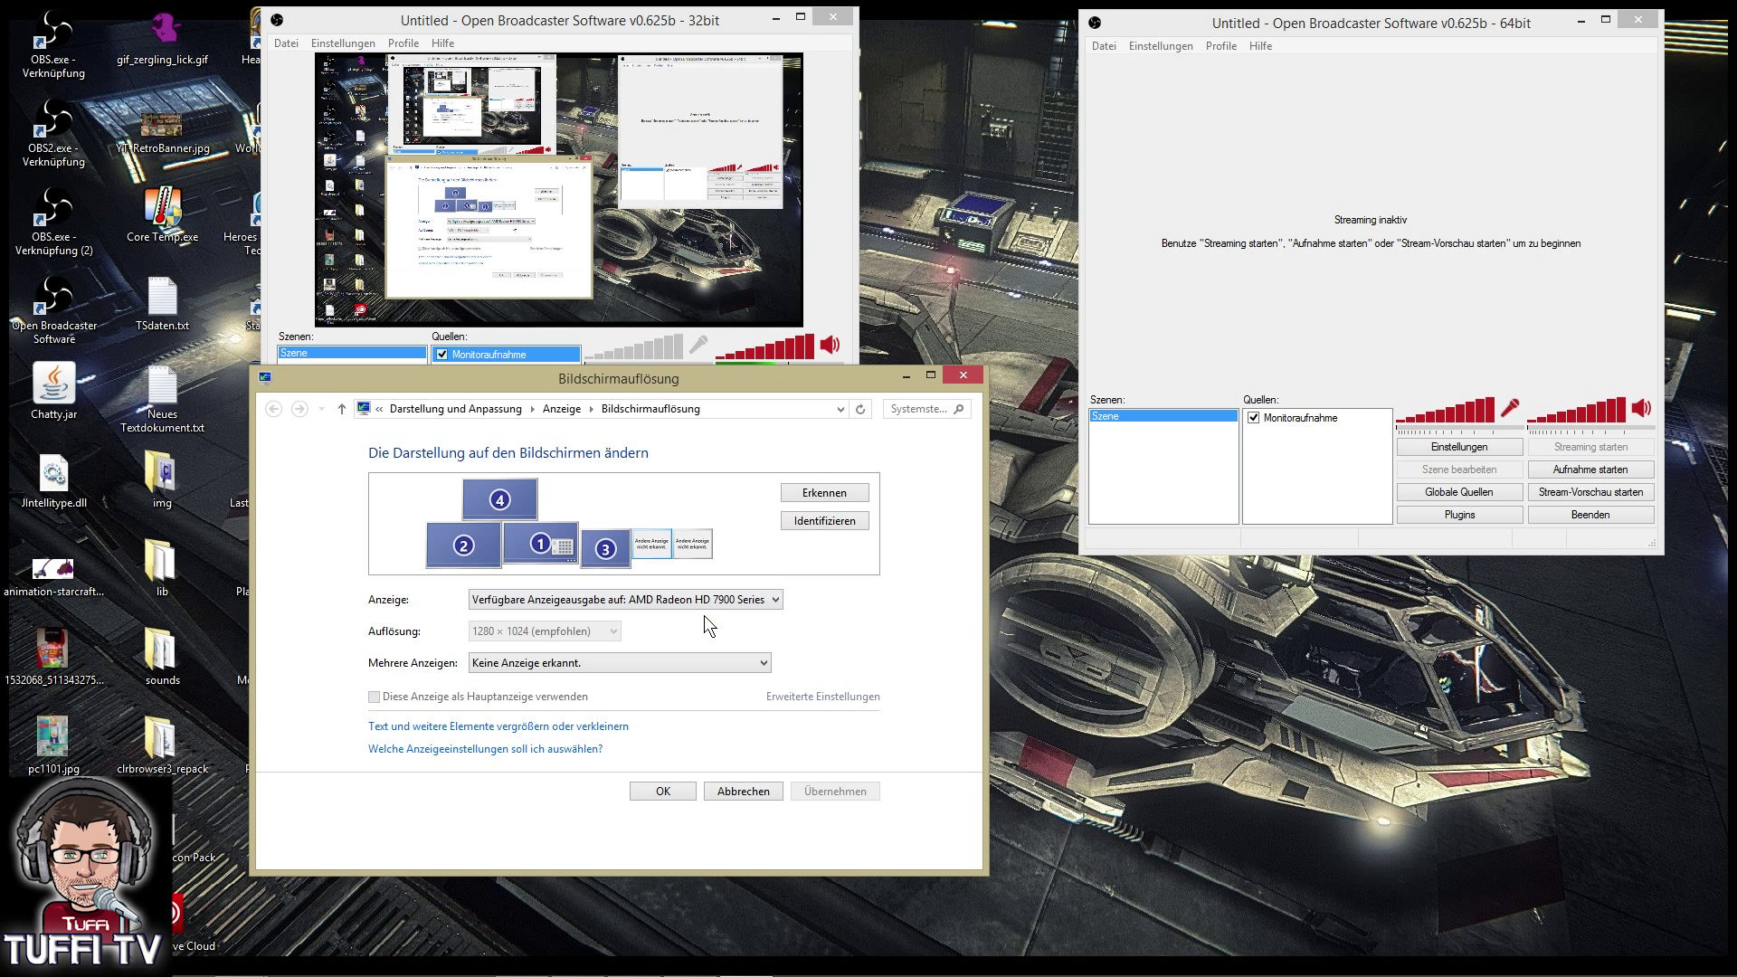
{"action": "left_click", "coordinate": [705, 542]}
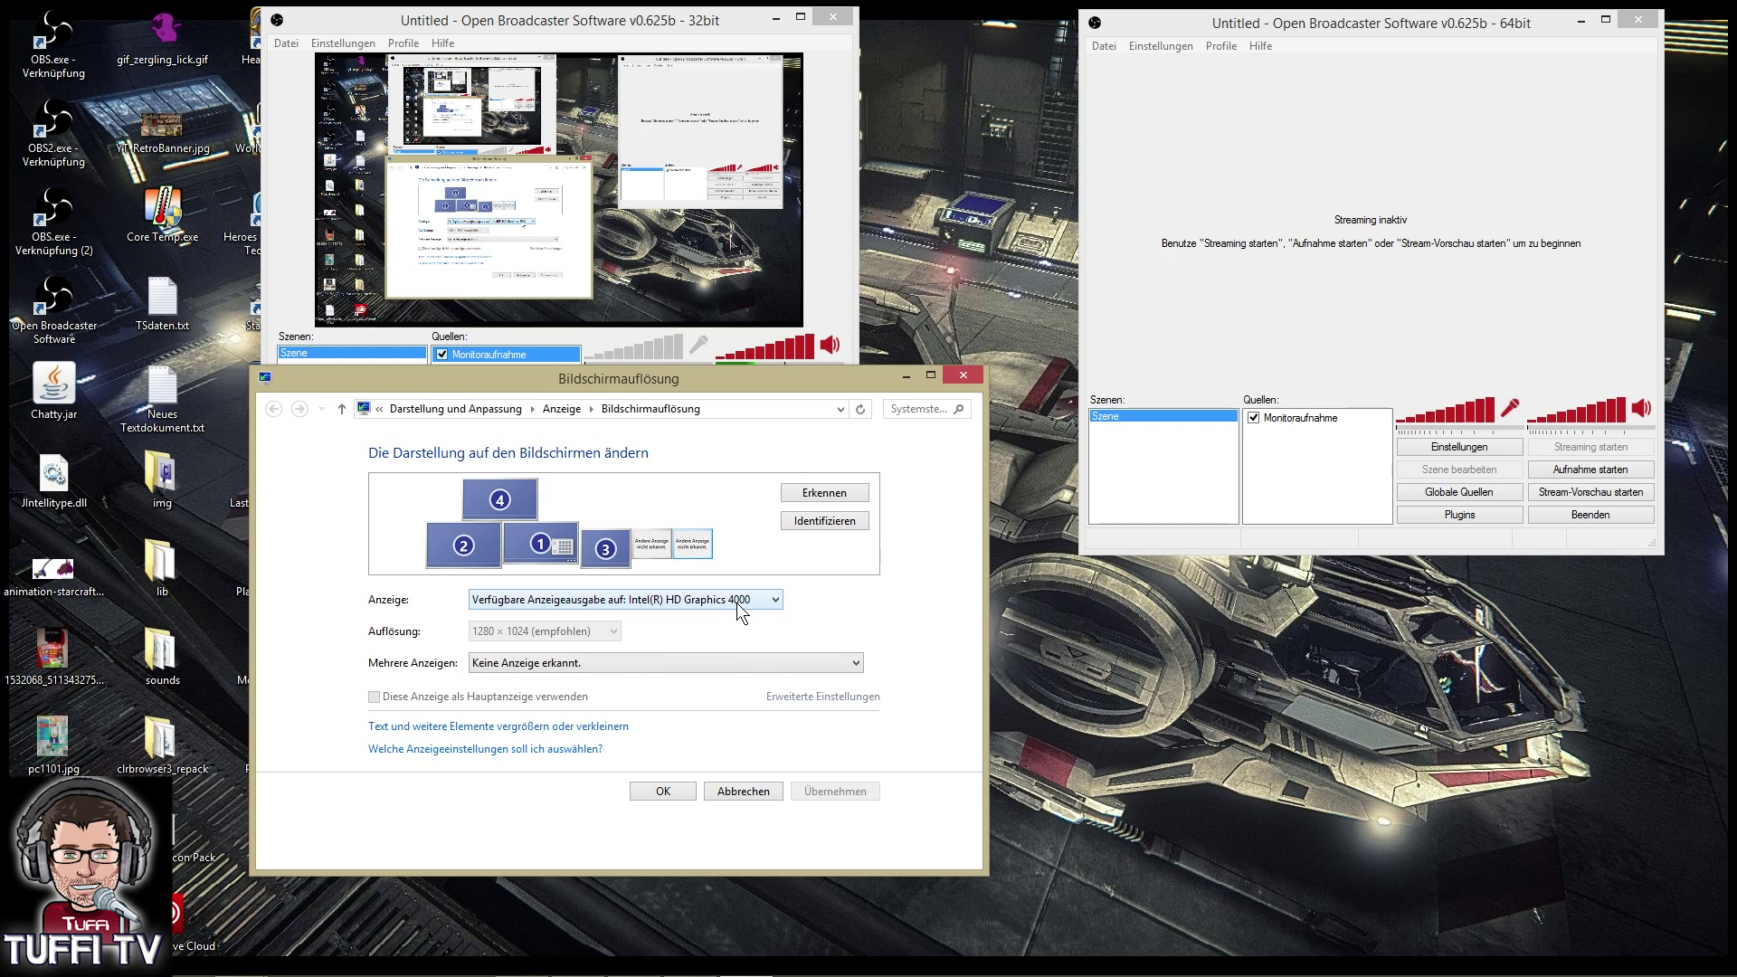
Review the multiple-display options for the Intel(R) HD Graphics 4000 output and cancel the screen resolution settings
{"action": "left_click", "coordinate": [611, 666]}
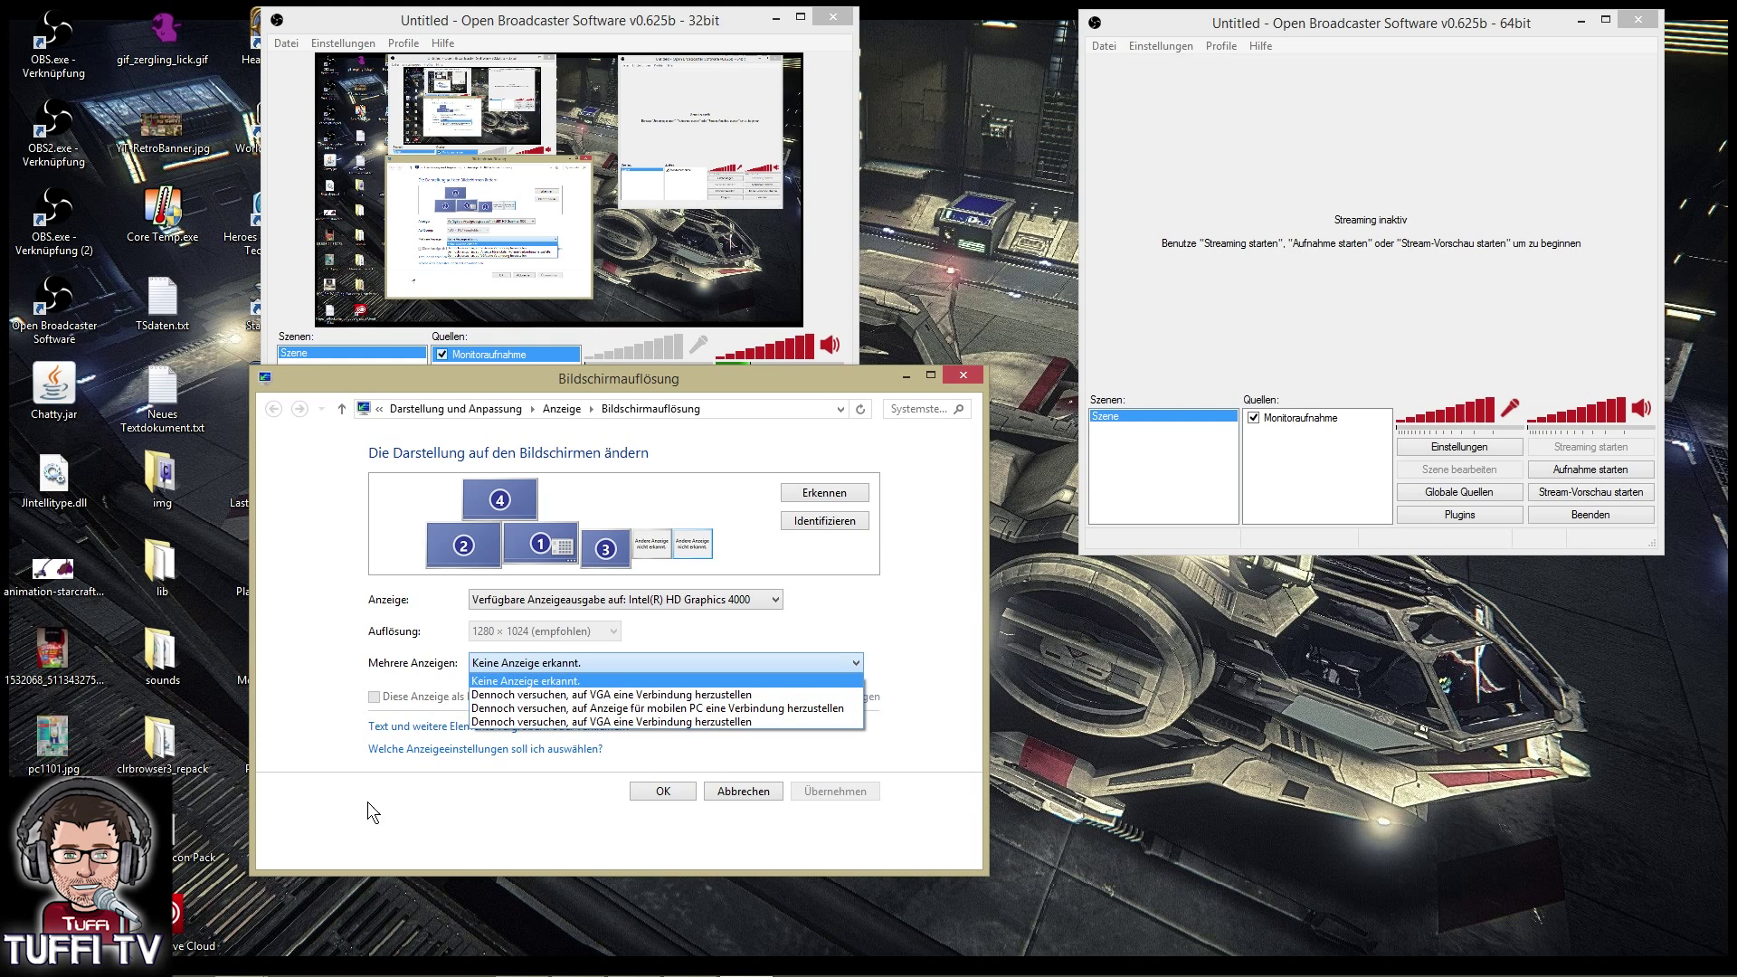
{"action": "left_click", "coordinate": [734, 802]}
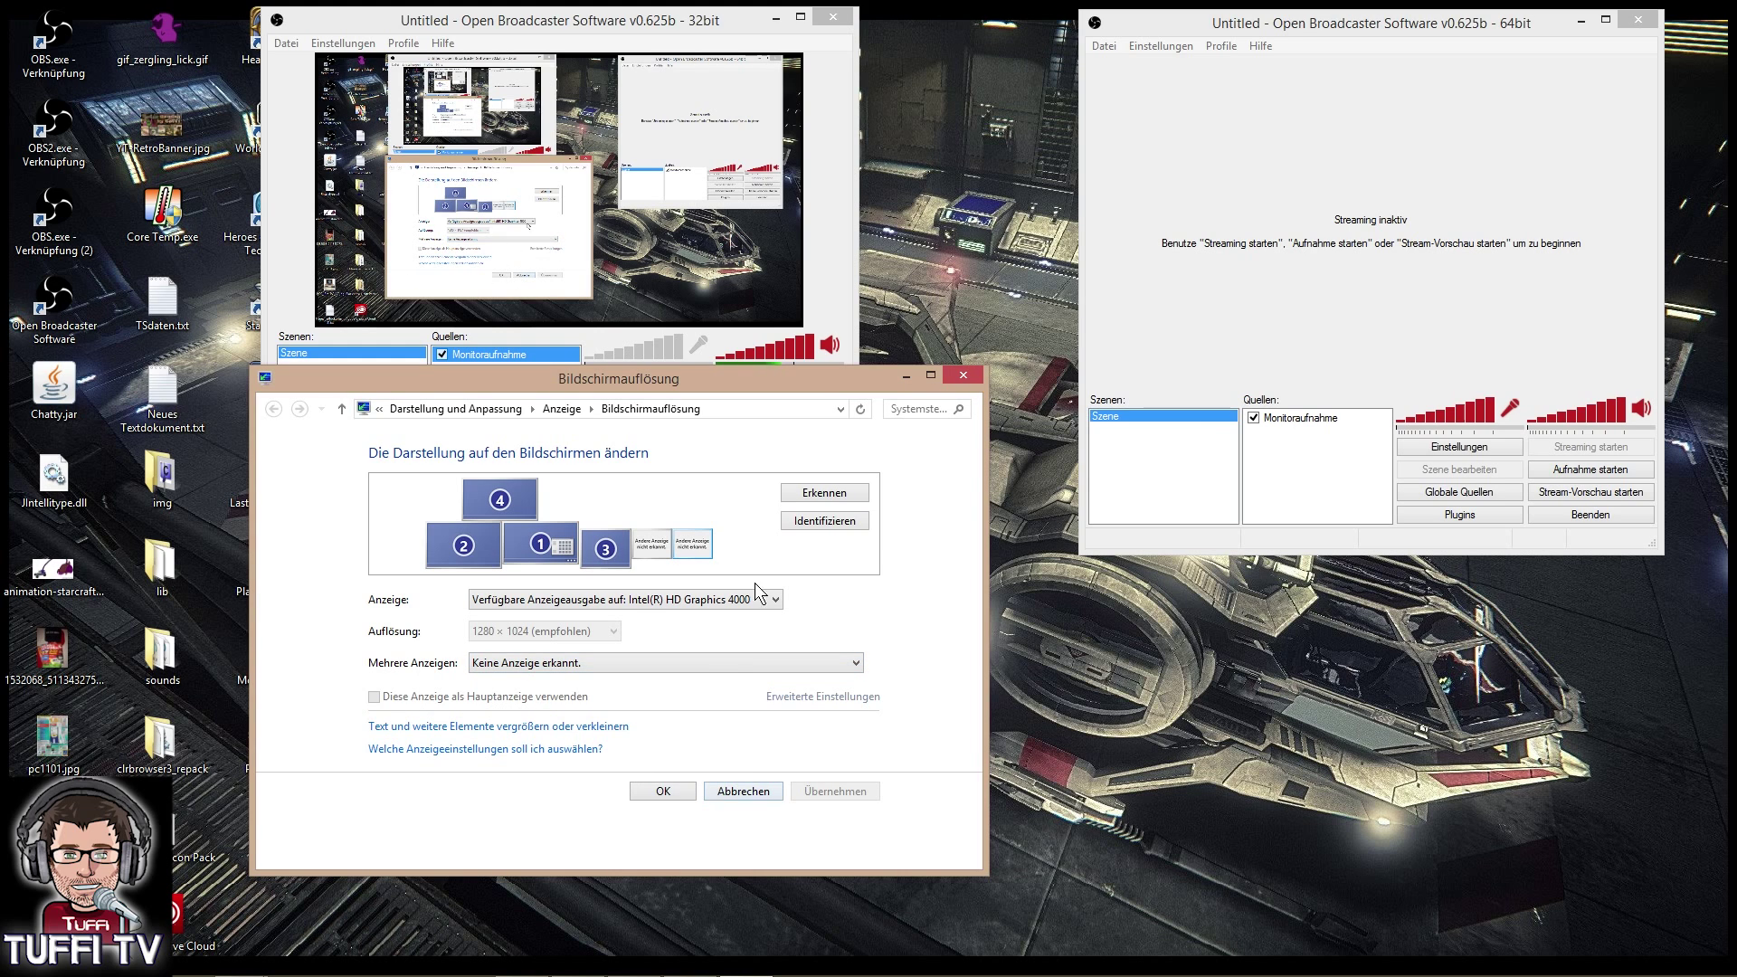
{"action": "left_click", "coordinate": [489, 499]}
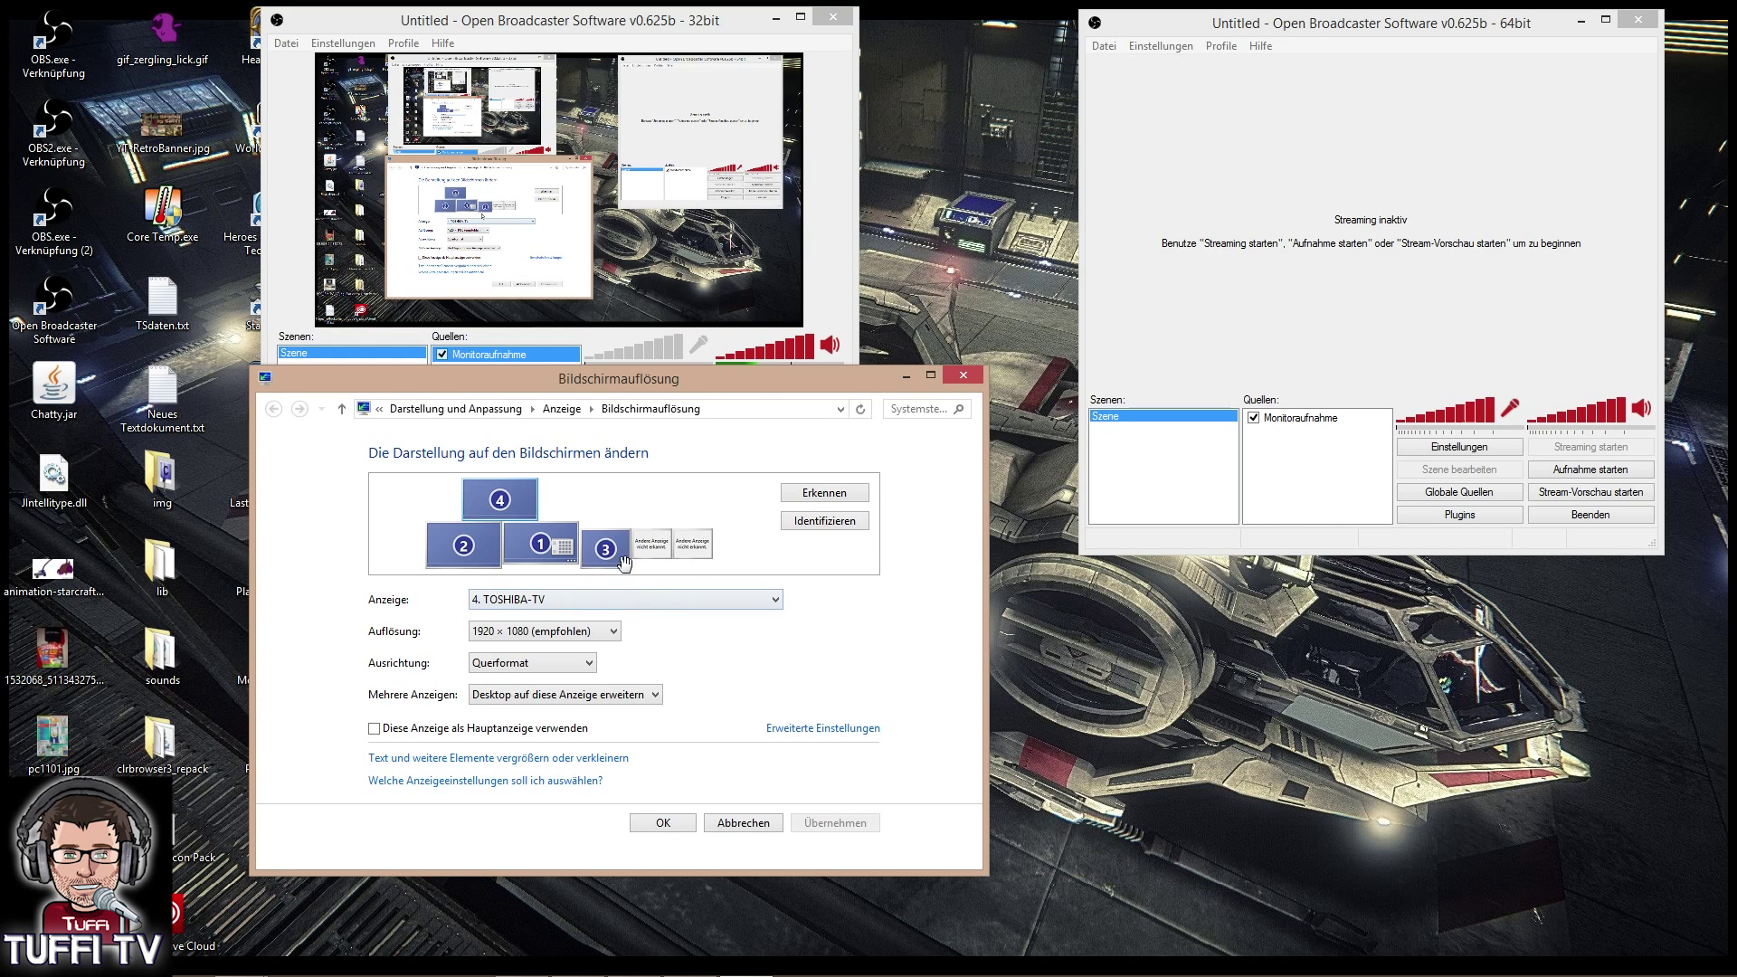
{"action": "left_click", "coordinate": [694, 551]}
{"action": "left_click", "coordinate": [751, 822]}
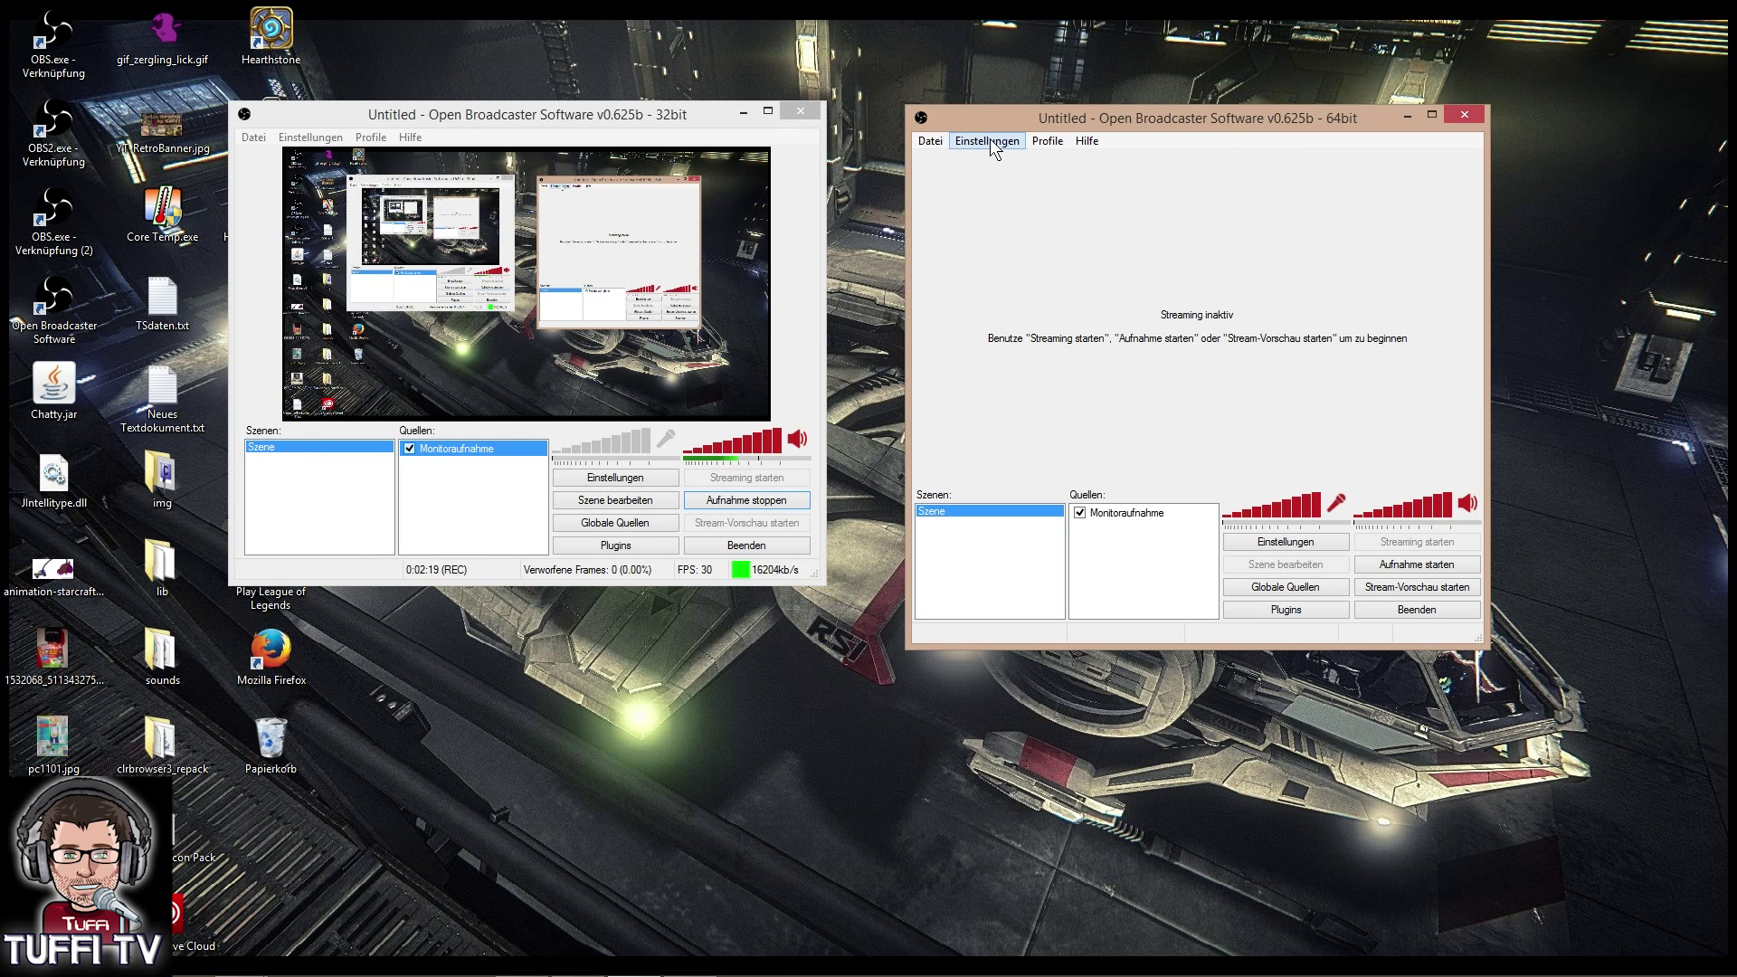
Open the encoding settings of the 64-bit OBS beside the 32-bit window and select the Quick Sync encoder
{"action": "left_click", "coordinate": [995, 145]}
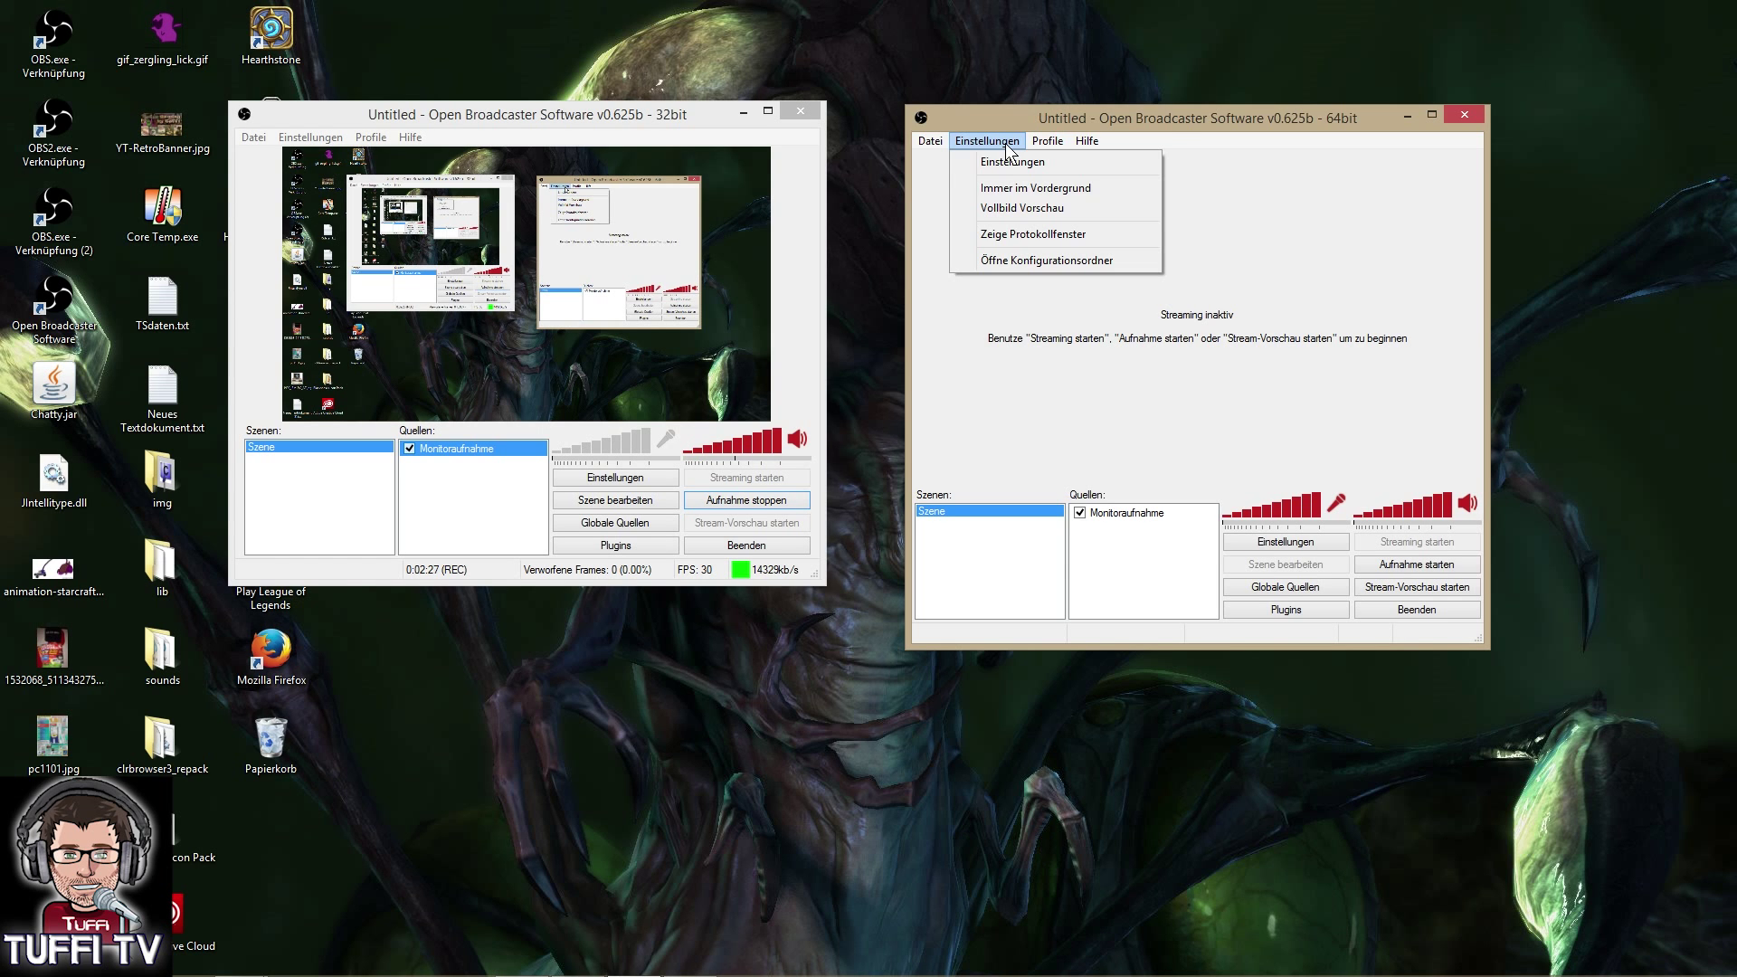
{"action": "left_click", "coordinate": [1011, 162]}
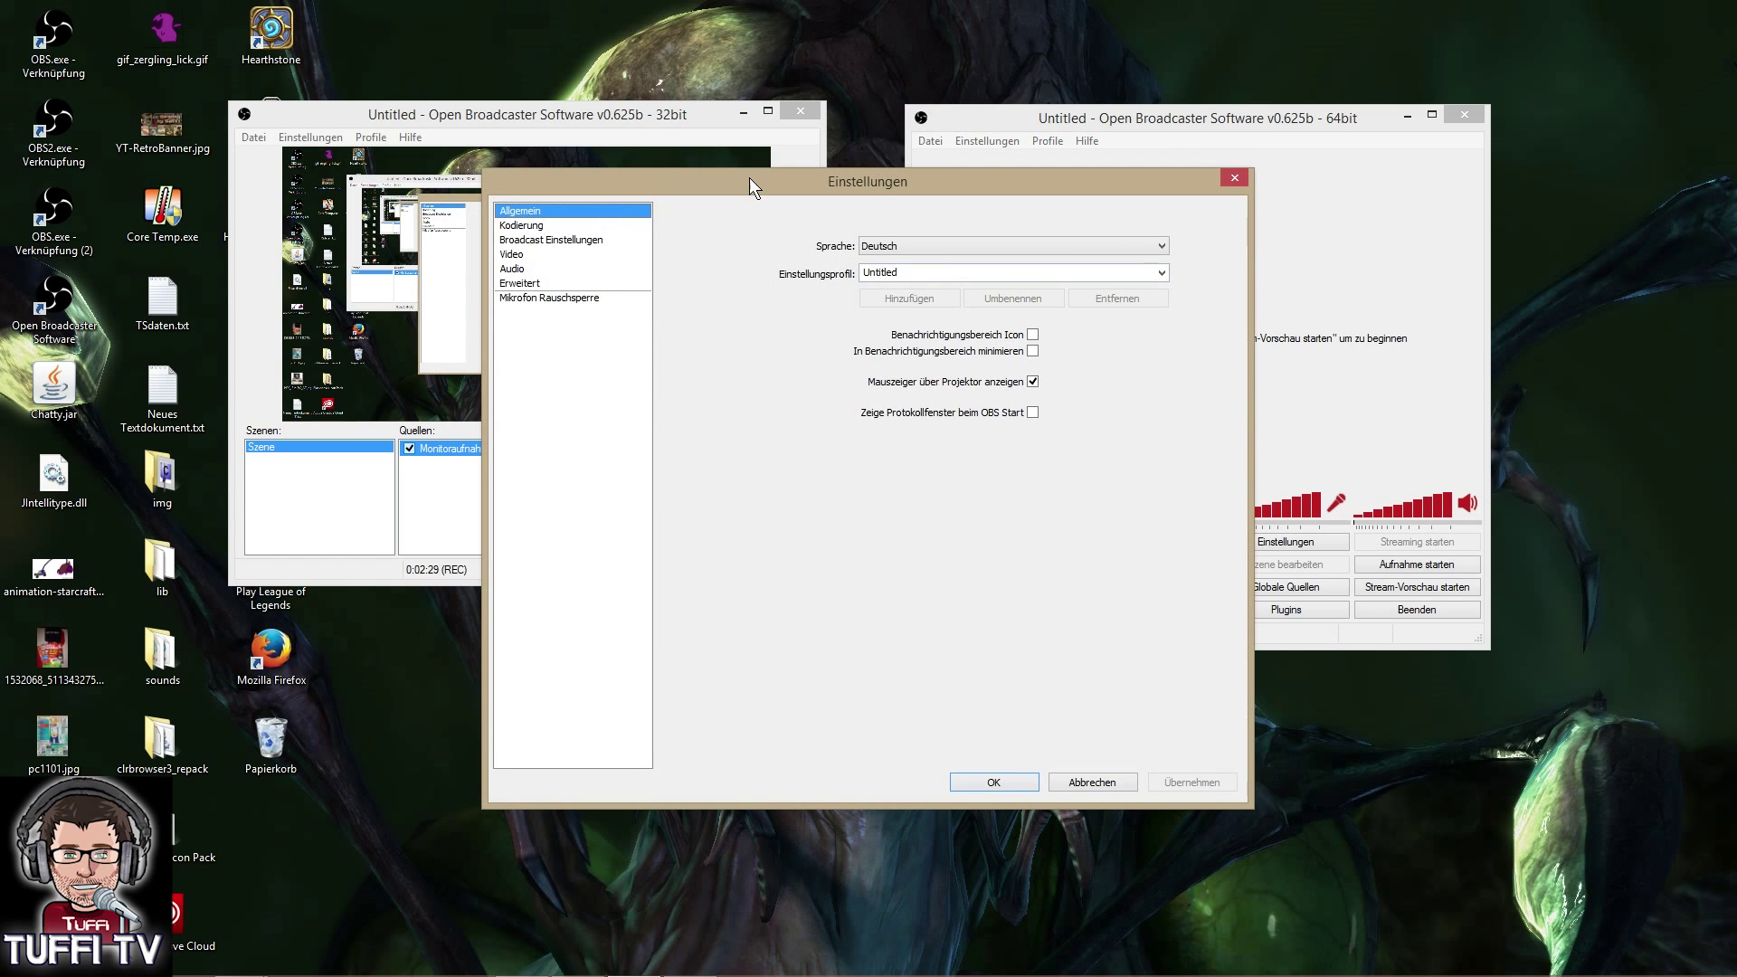
{"action": "left_click_drag", "start_coordinate": [751, 188], "coordinate": [1140, 179]}
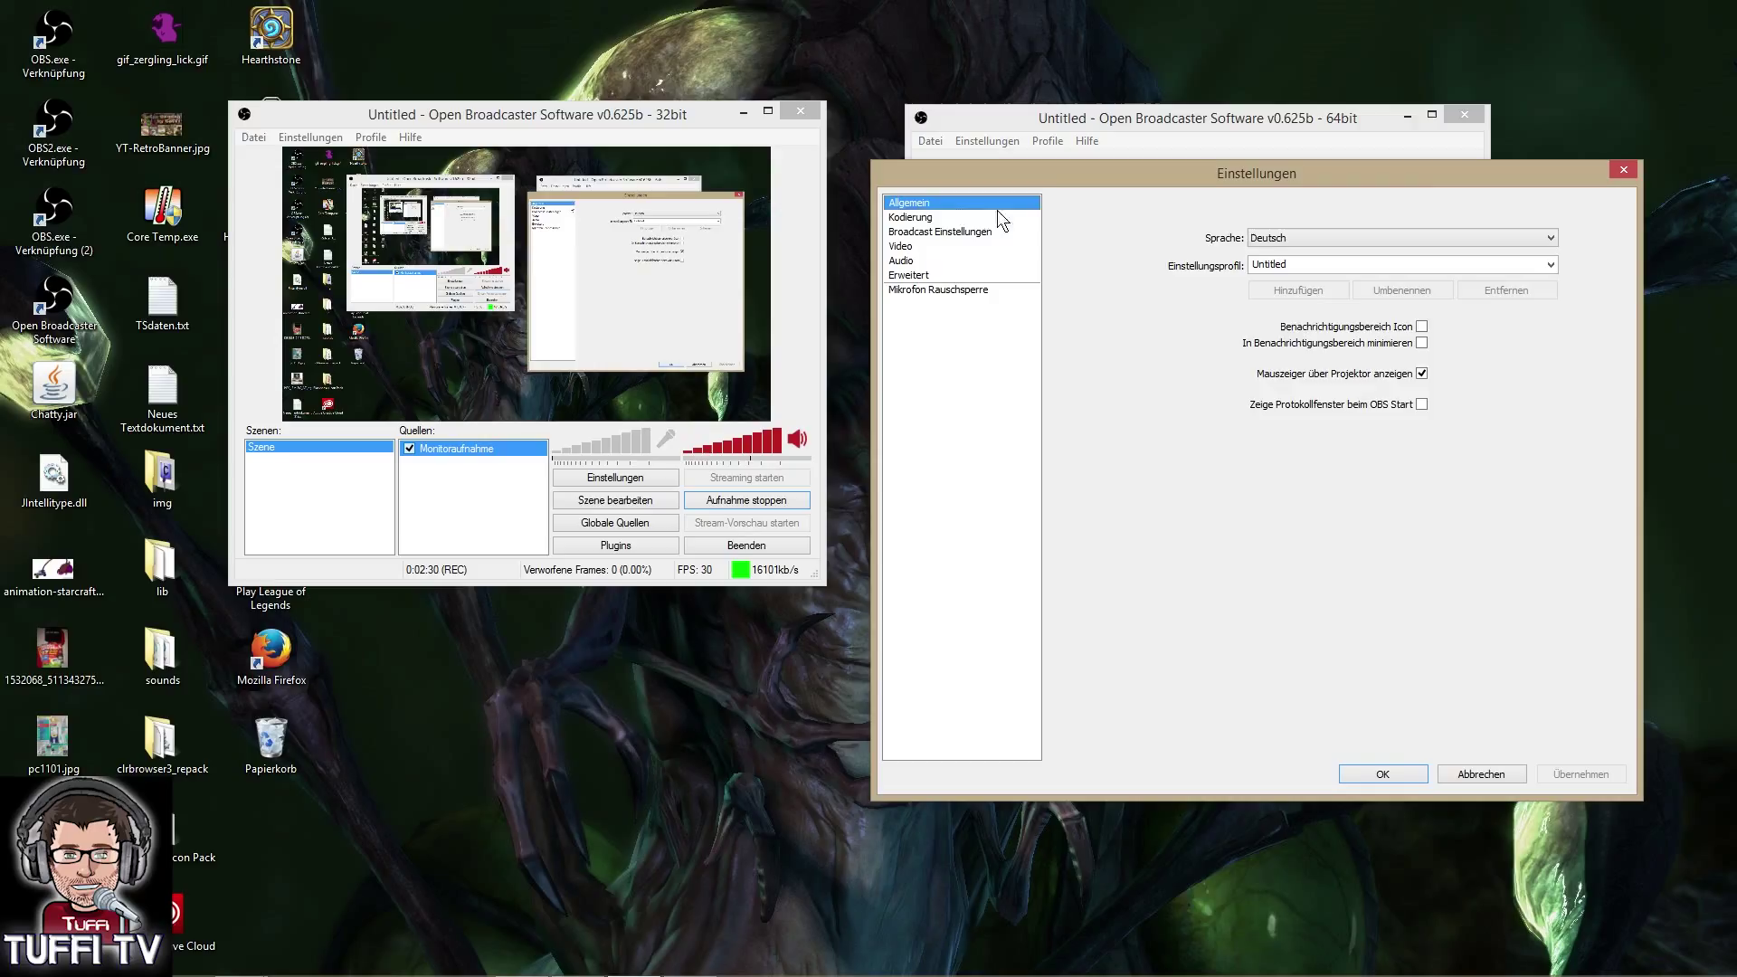
{"action": "left_click", "coordinate": [930, 218]}
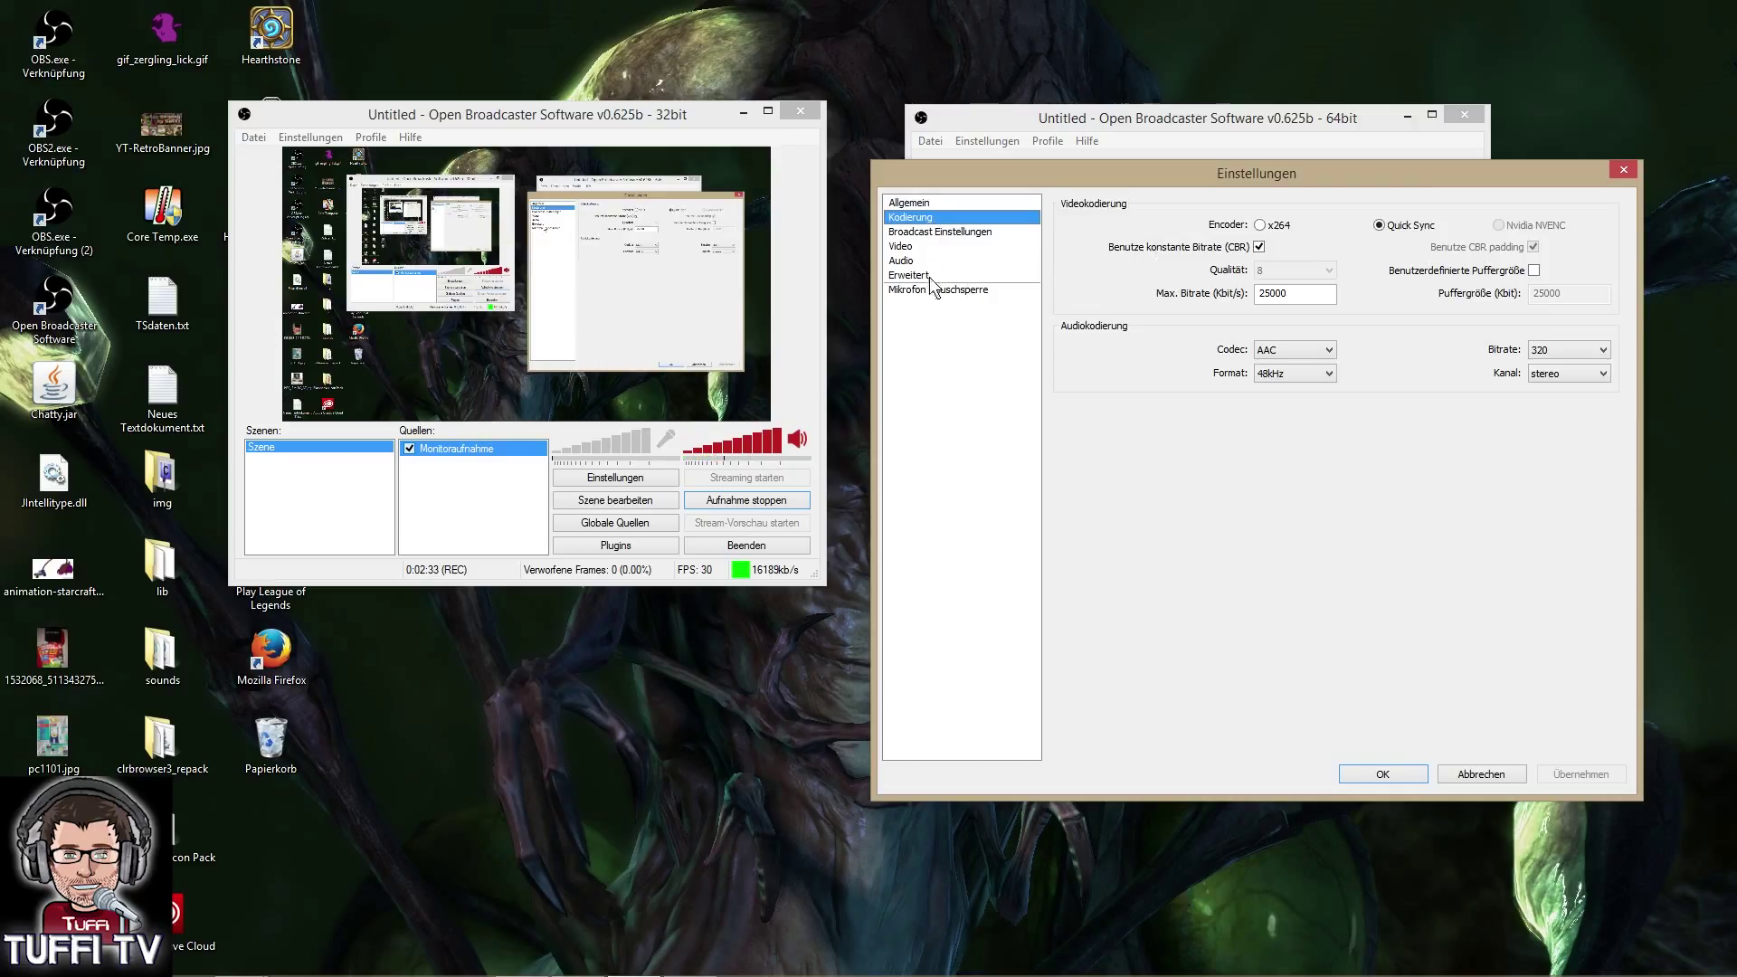
{"action": "left_click", "coordinate": [1379, 225]}
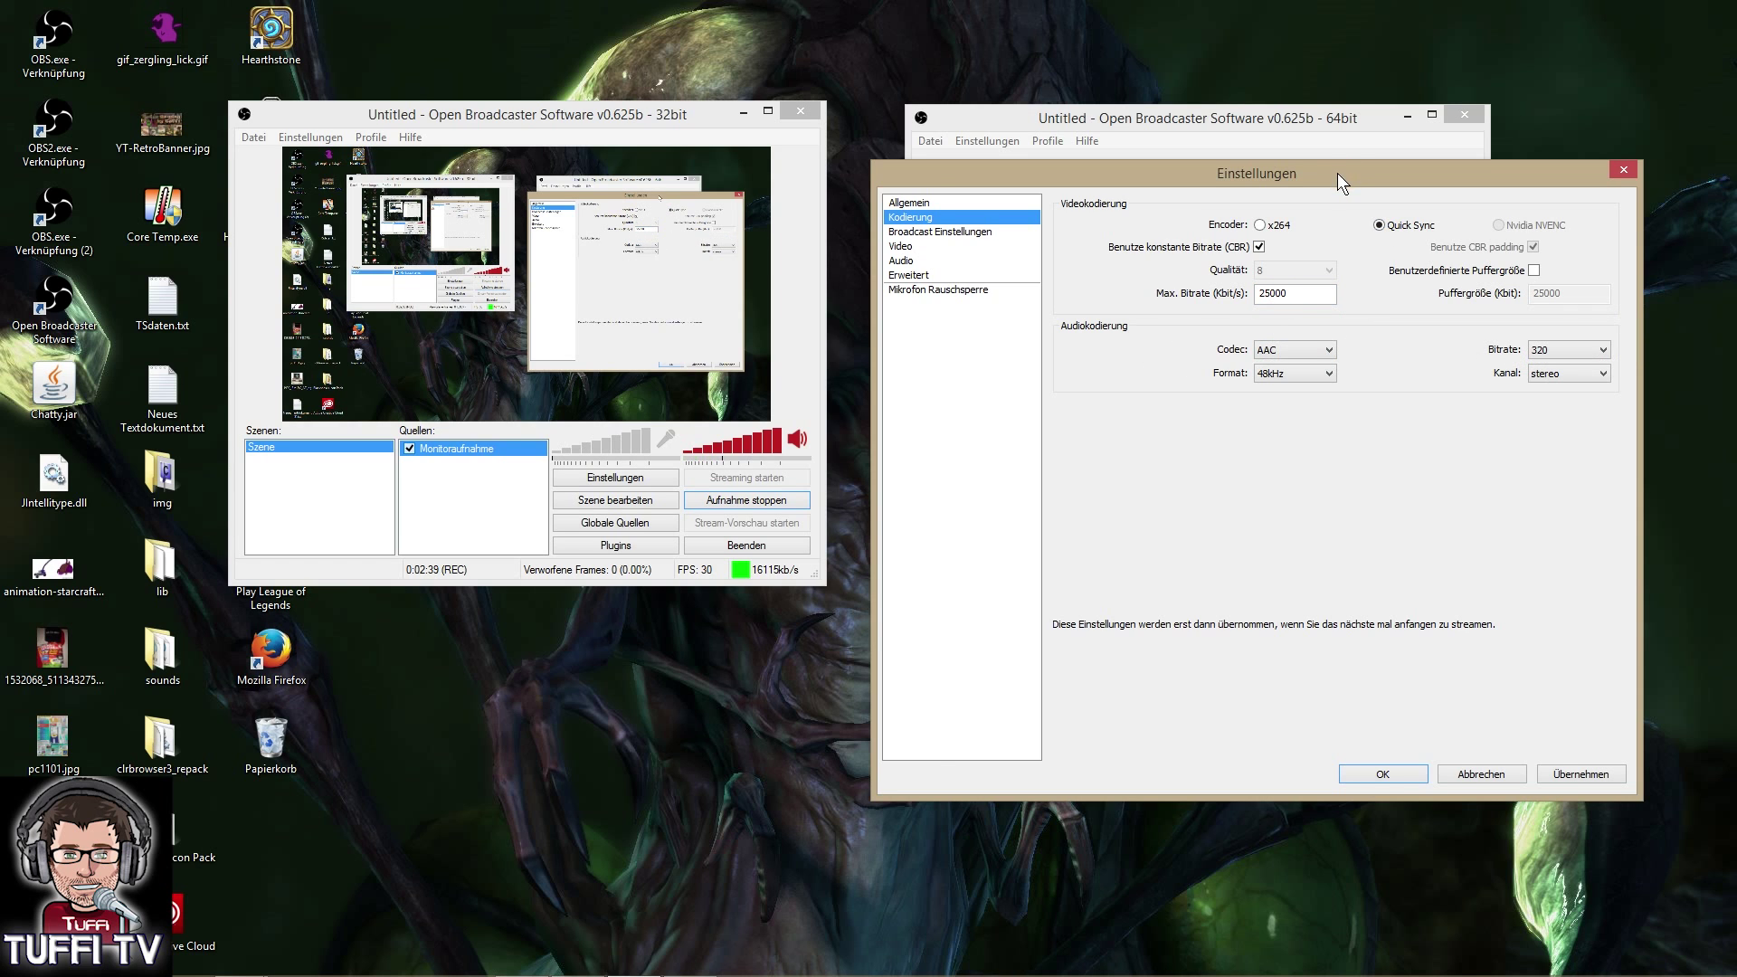
{"action": "mouse_move", "coordinate": [1337, 172]}
{"action": "left_mouse_down"}
{"action": "mouse_move", "coordinate": [1348, 130]}
{"action": "mouse_move", "coordinate": [1355, 148]}
{"action": "left_mouse_up"}
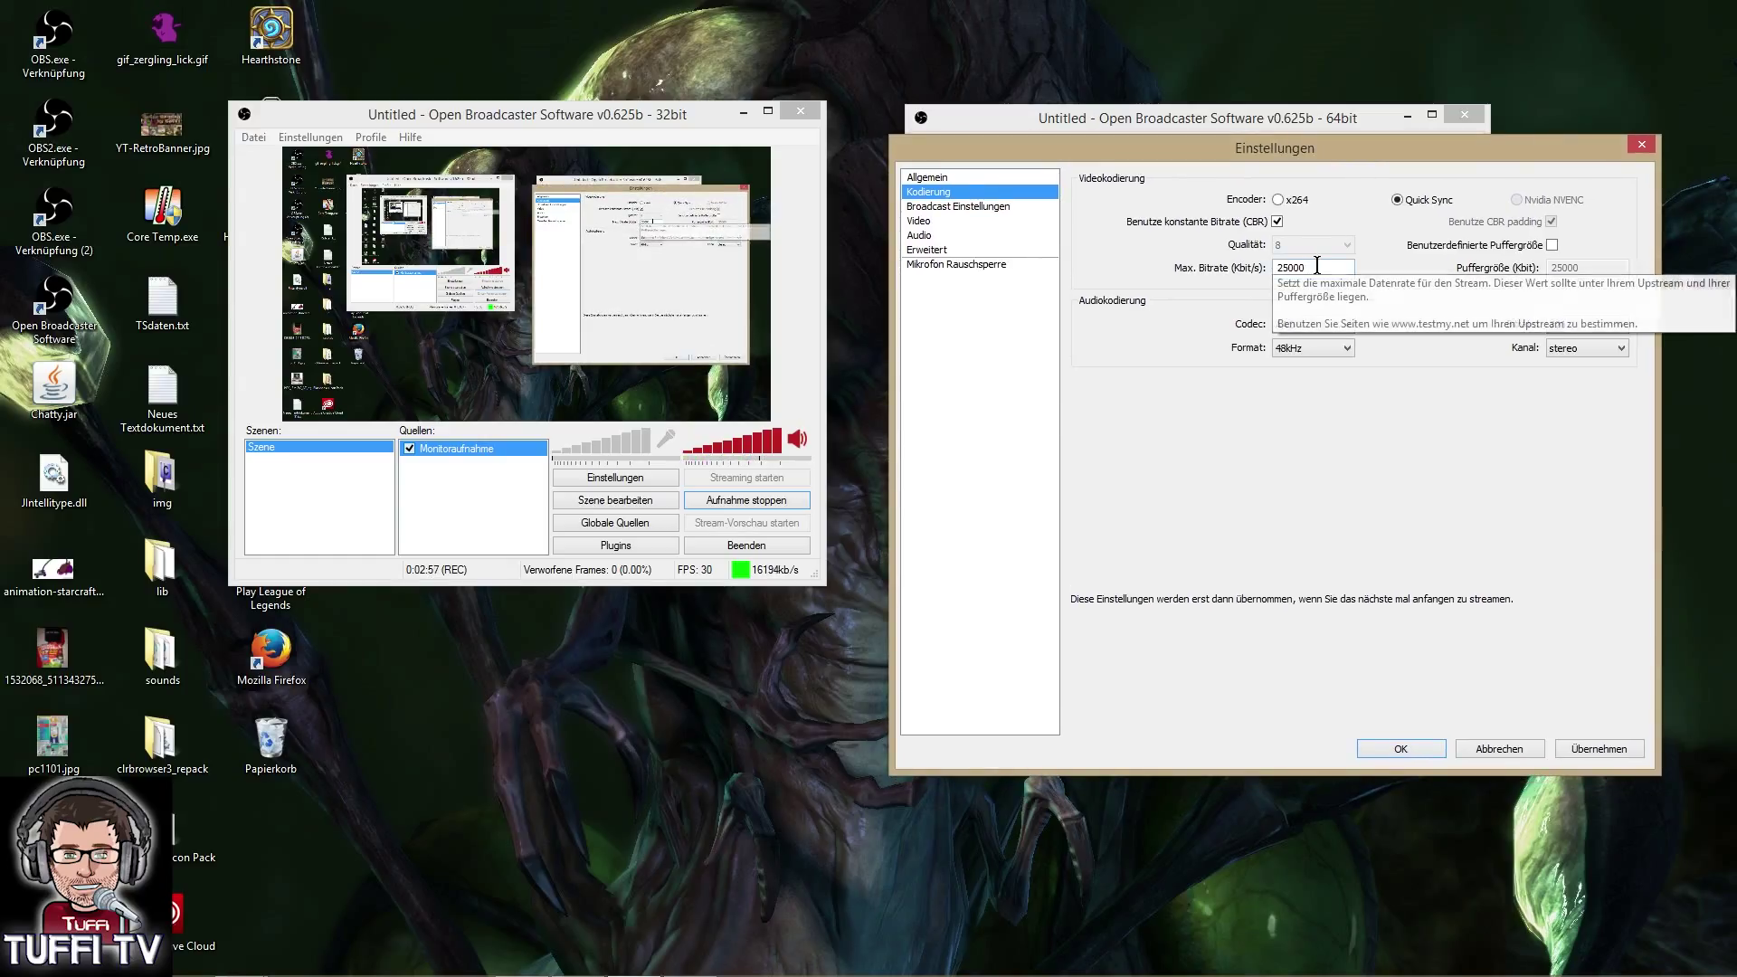
Set the maximum video bitrate to 25000 Kbit/s and apply the encoding settings
{"action": "left_click_drag", "start_coordinate": [1318, 265], "coordinate": [1185, 259]}
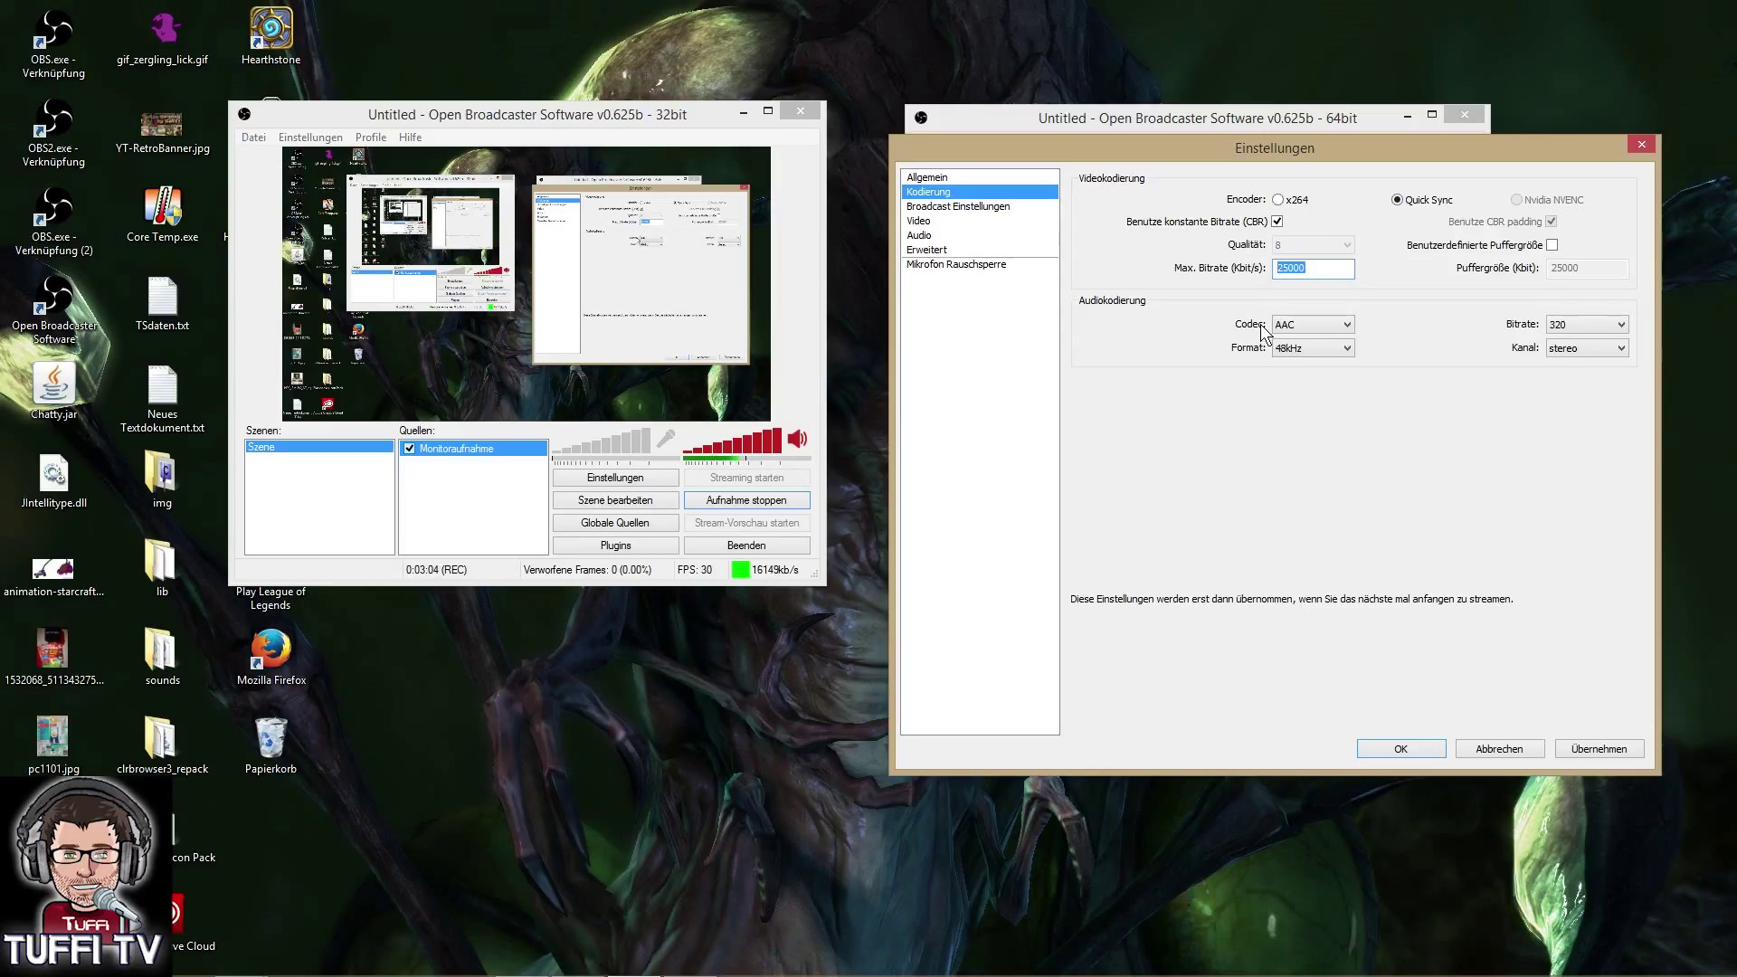
{"action": "type", "text": "25"}
{"action": "left_click", "coordinate": [1588, 742]}
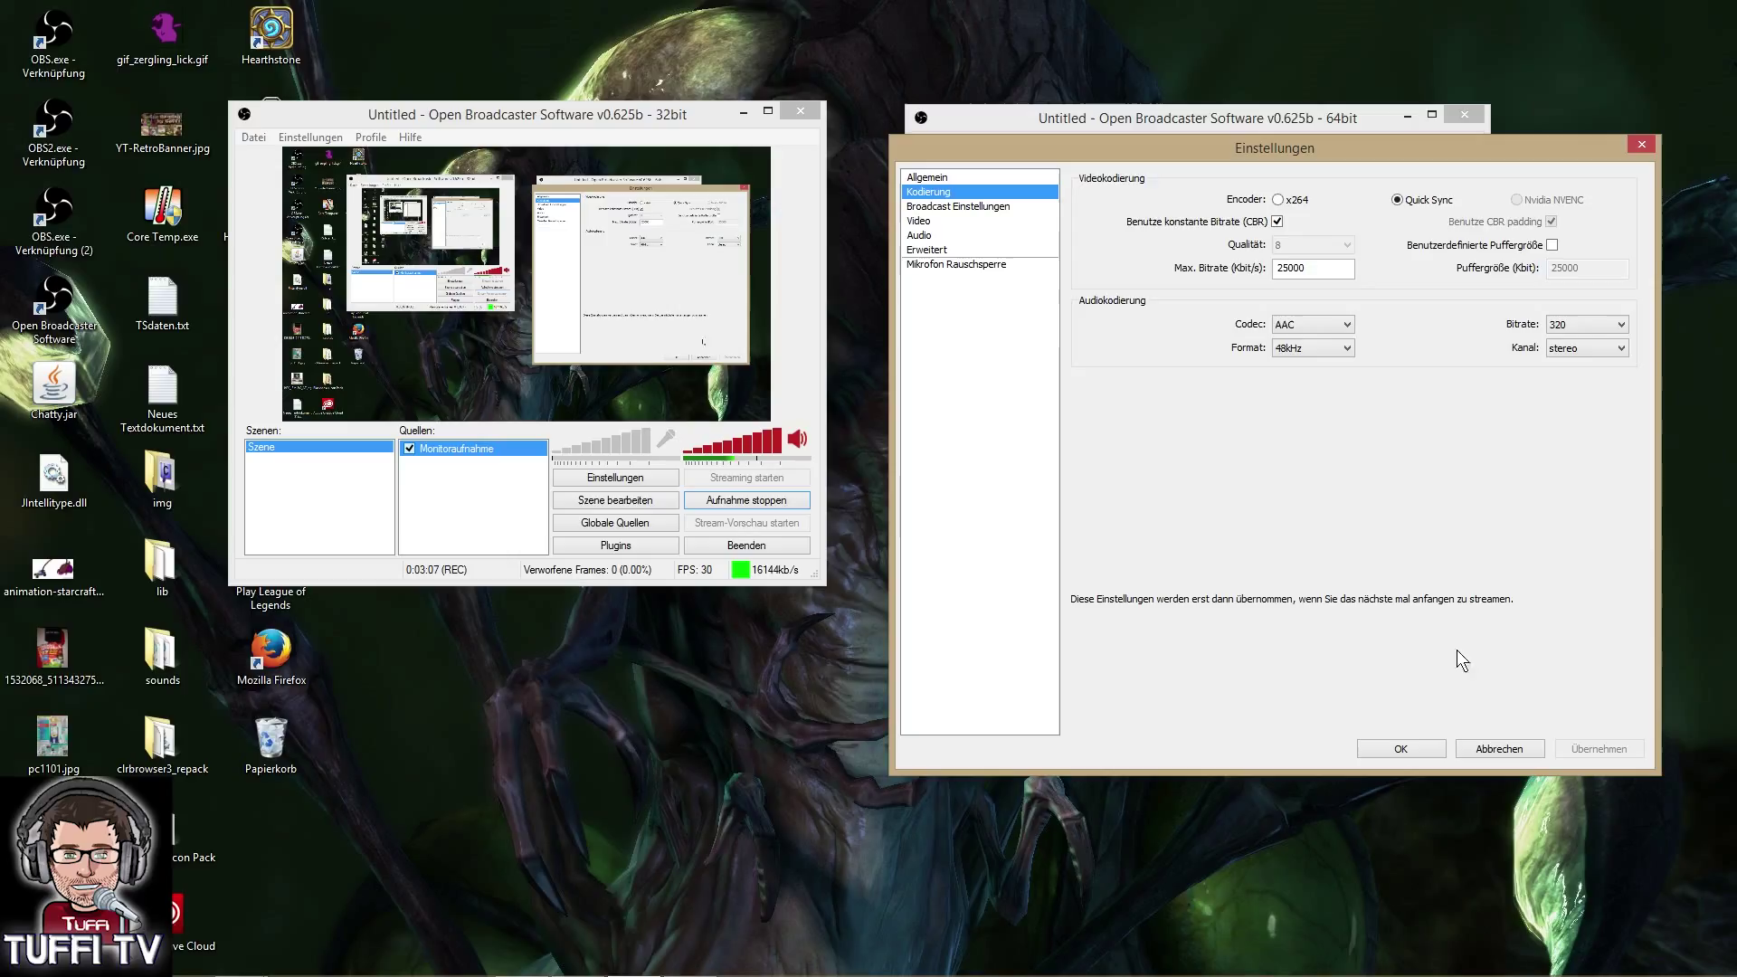
Change the recording's output file name to retro1.flv in the broadcast settings and save the changes
{"action": "left_click", "coordinate": [973, 207]}
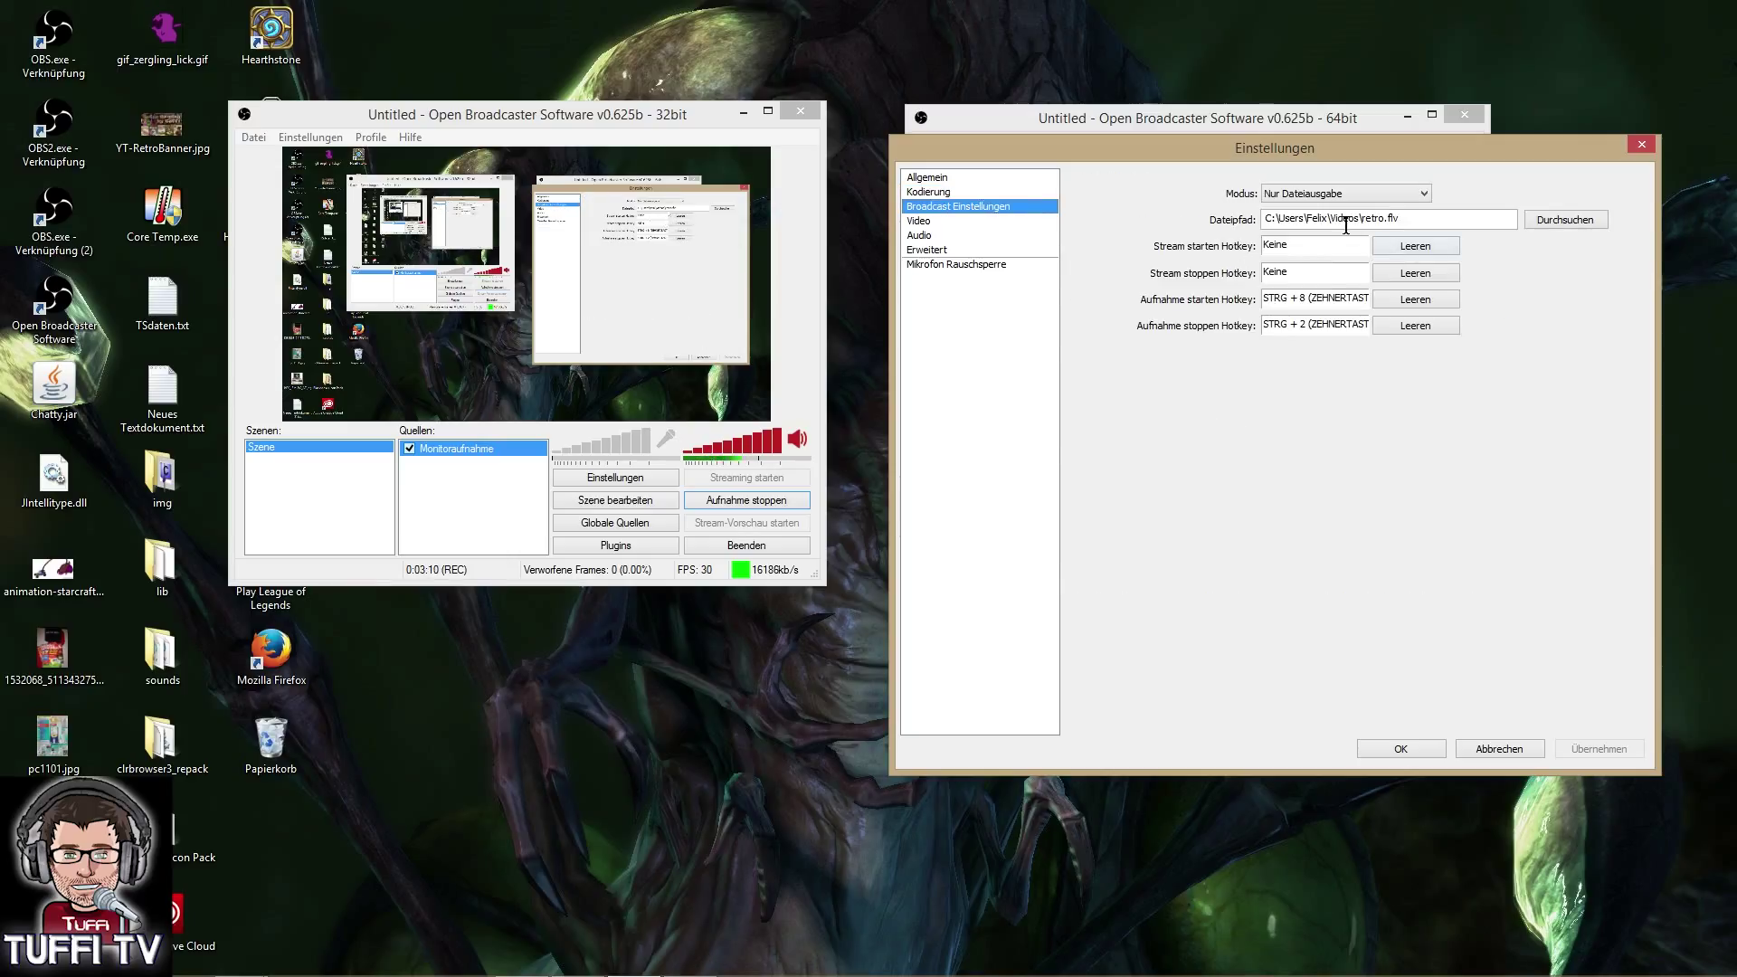
{"action": "left_click_drag", "start_coordinate": [1465, 221], "coordinate": [1259, 219]}
{"action": "left_click", "coordinate": [1484, 220]}
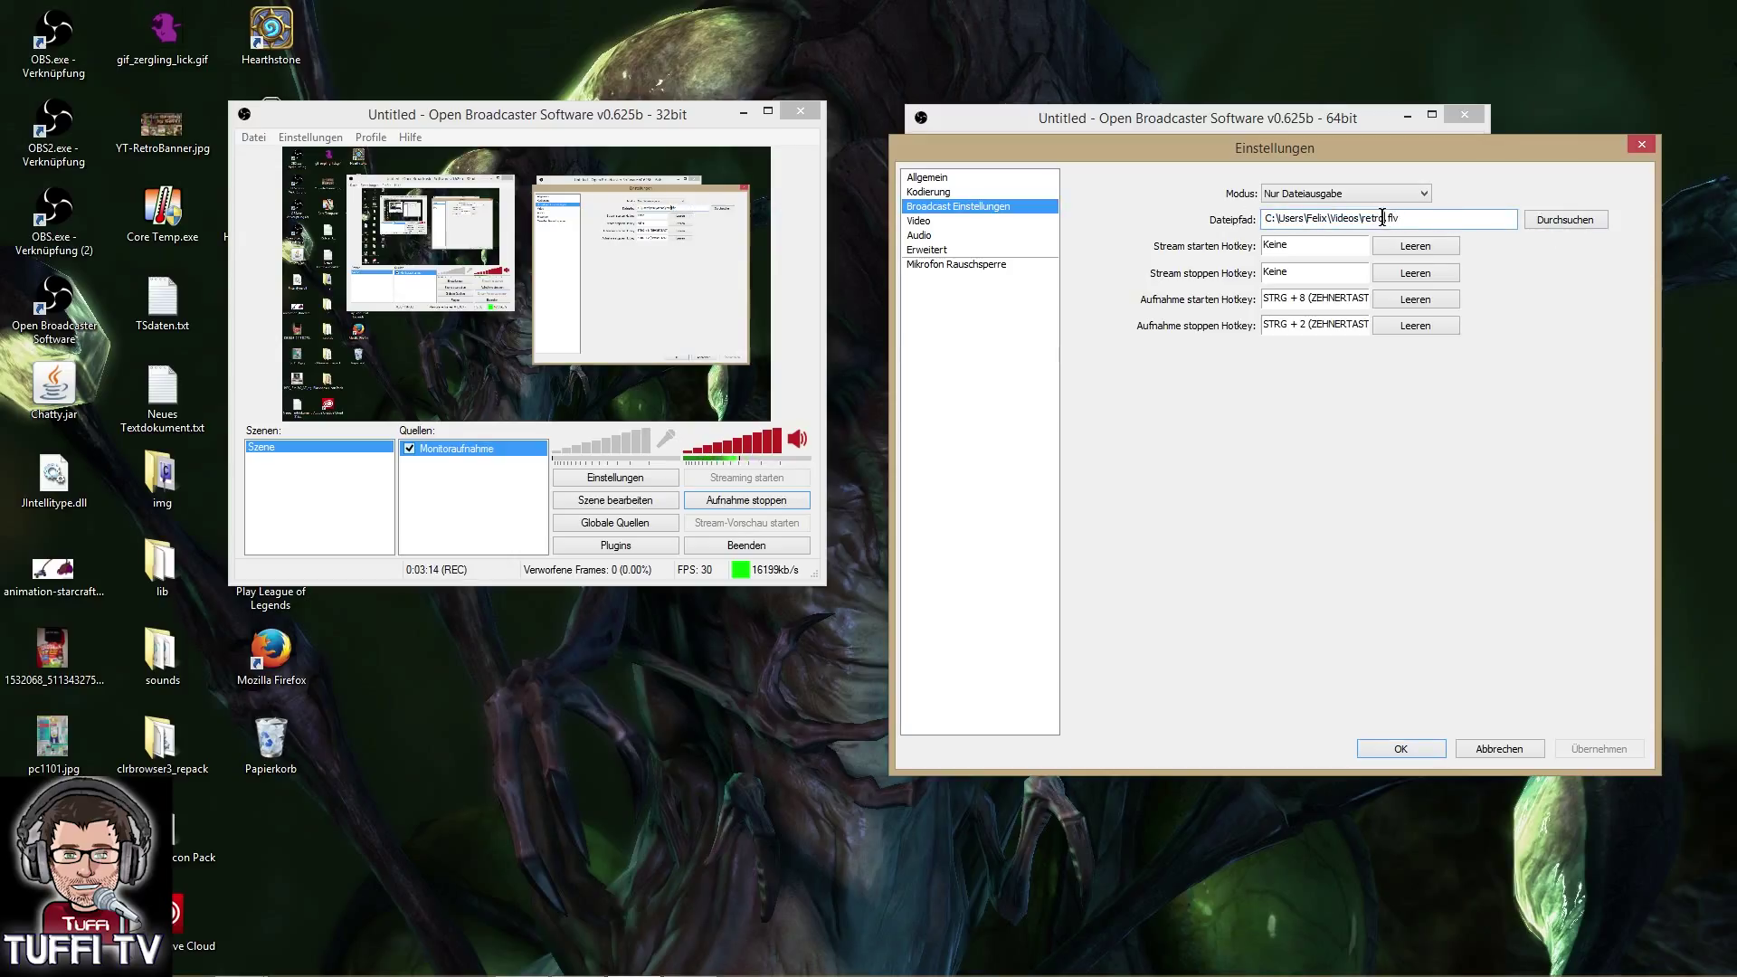
{"action": "type", "text": "1"}
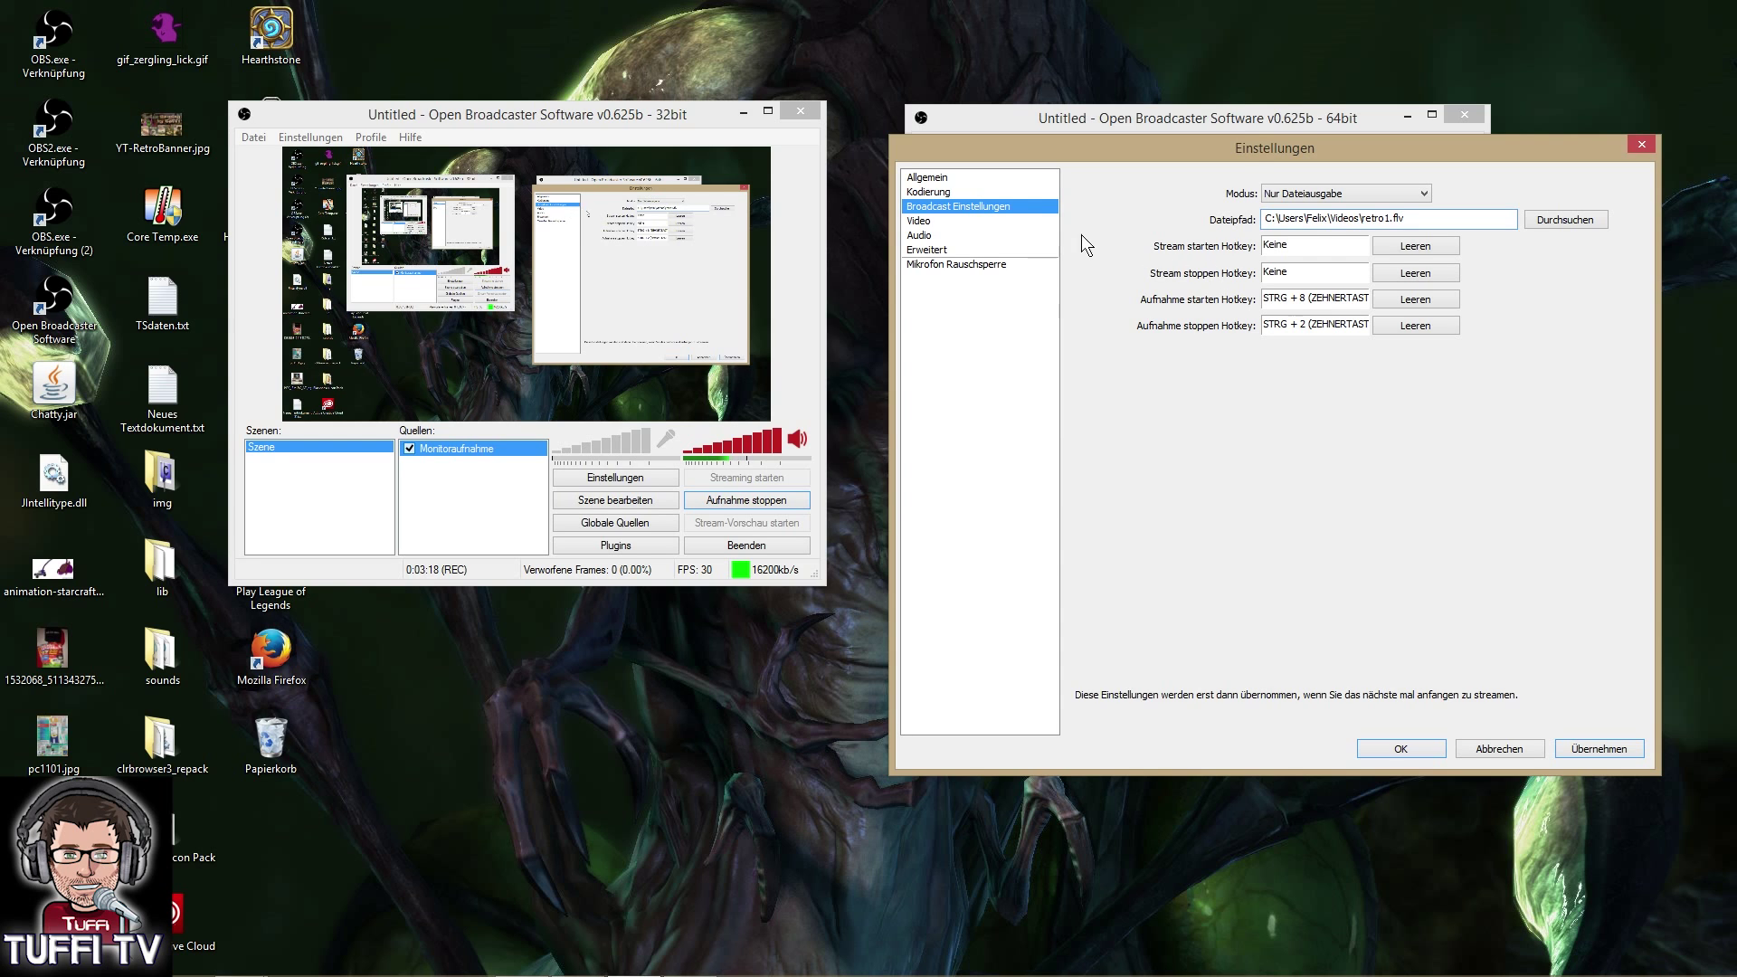
{"action": "left_click", "coordinate": [940, 235]}
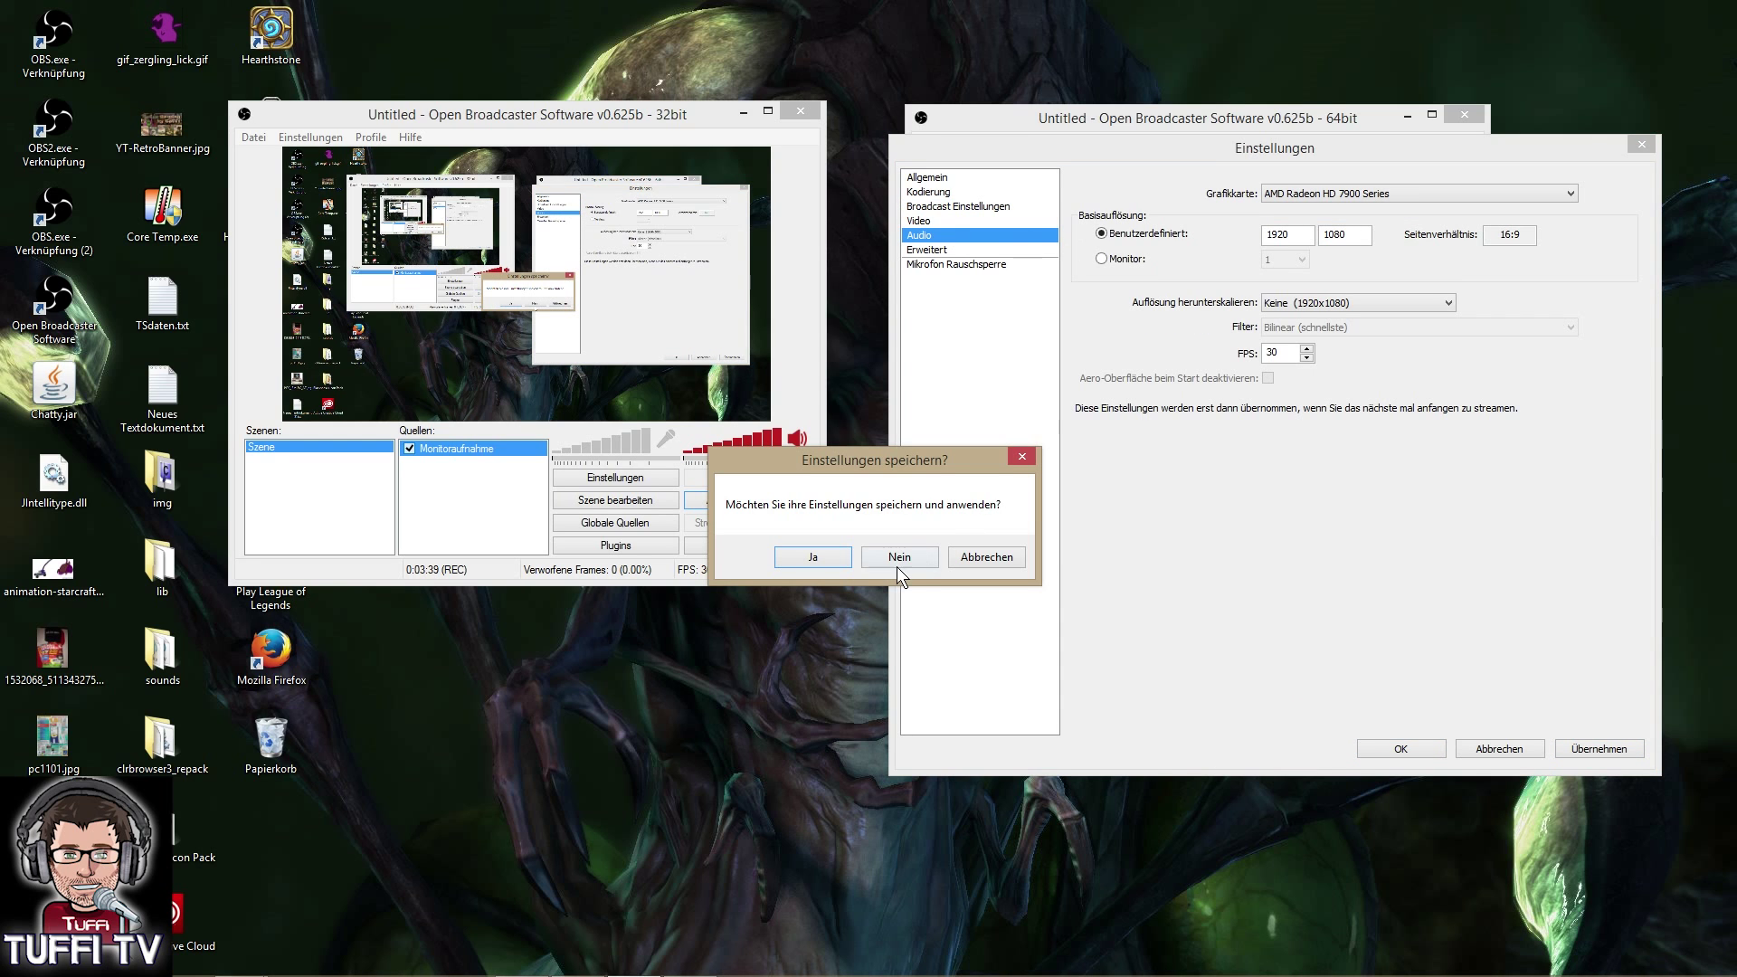
{"action": "left_click", "coordinate": [817, 550]}
Clear the stop-recording hotkey, reassign it to Ctrl + numpad 2, and apply the broadcast settings
{"action": "left_click", "coordinate": [941, 208]}
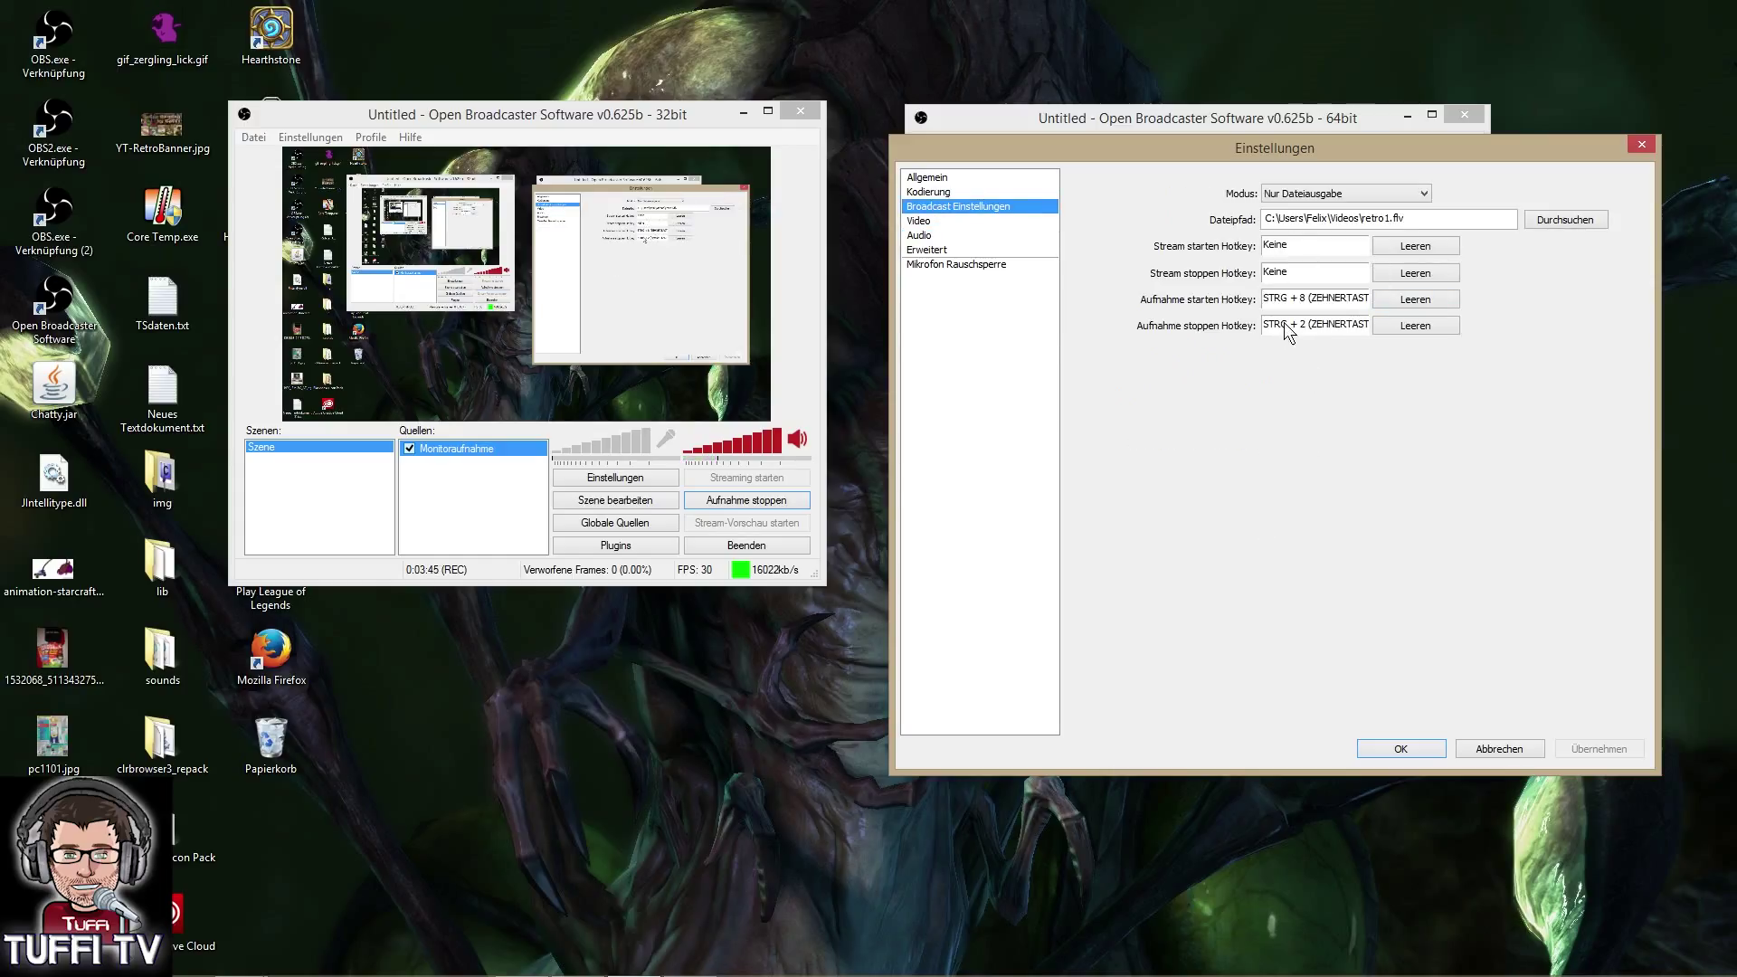
{"action": "left_click", "coordinate": [1403, 326]}
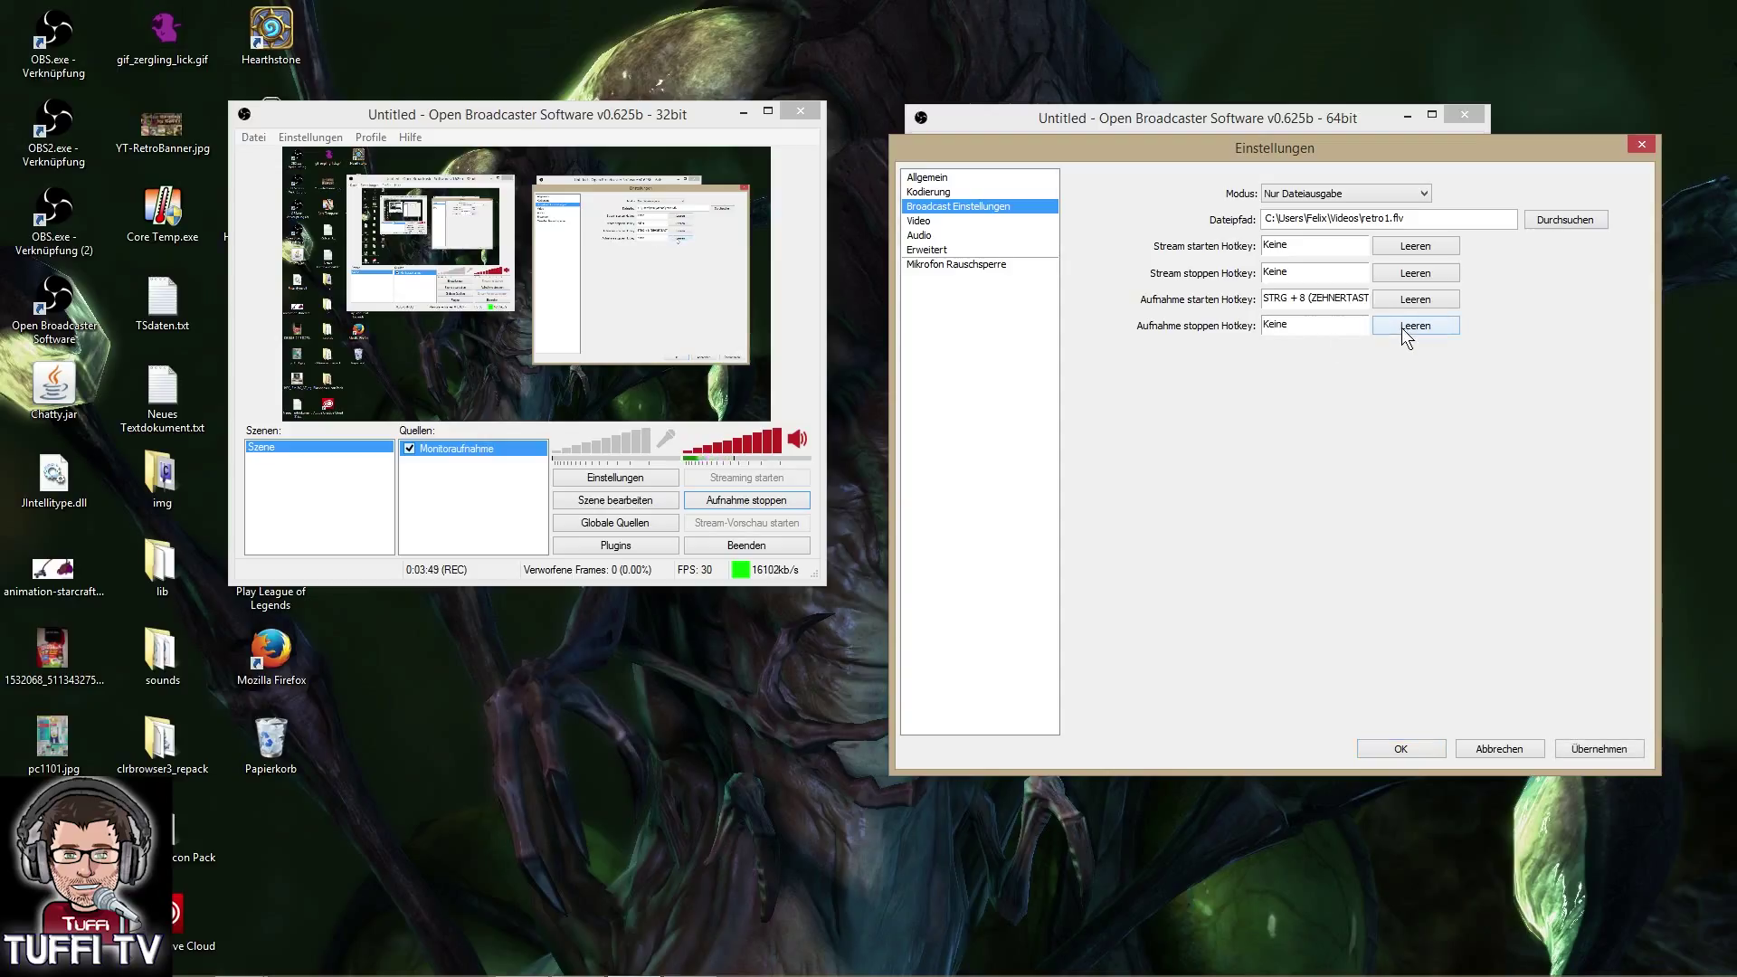
{"action": "left_click", "coordinate": [1285, 322]}
{"action": "key", "text": "ctrl+KP_2"}
{"action": "left_click", "coordinate": [1598, 757]}
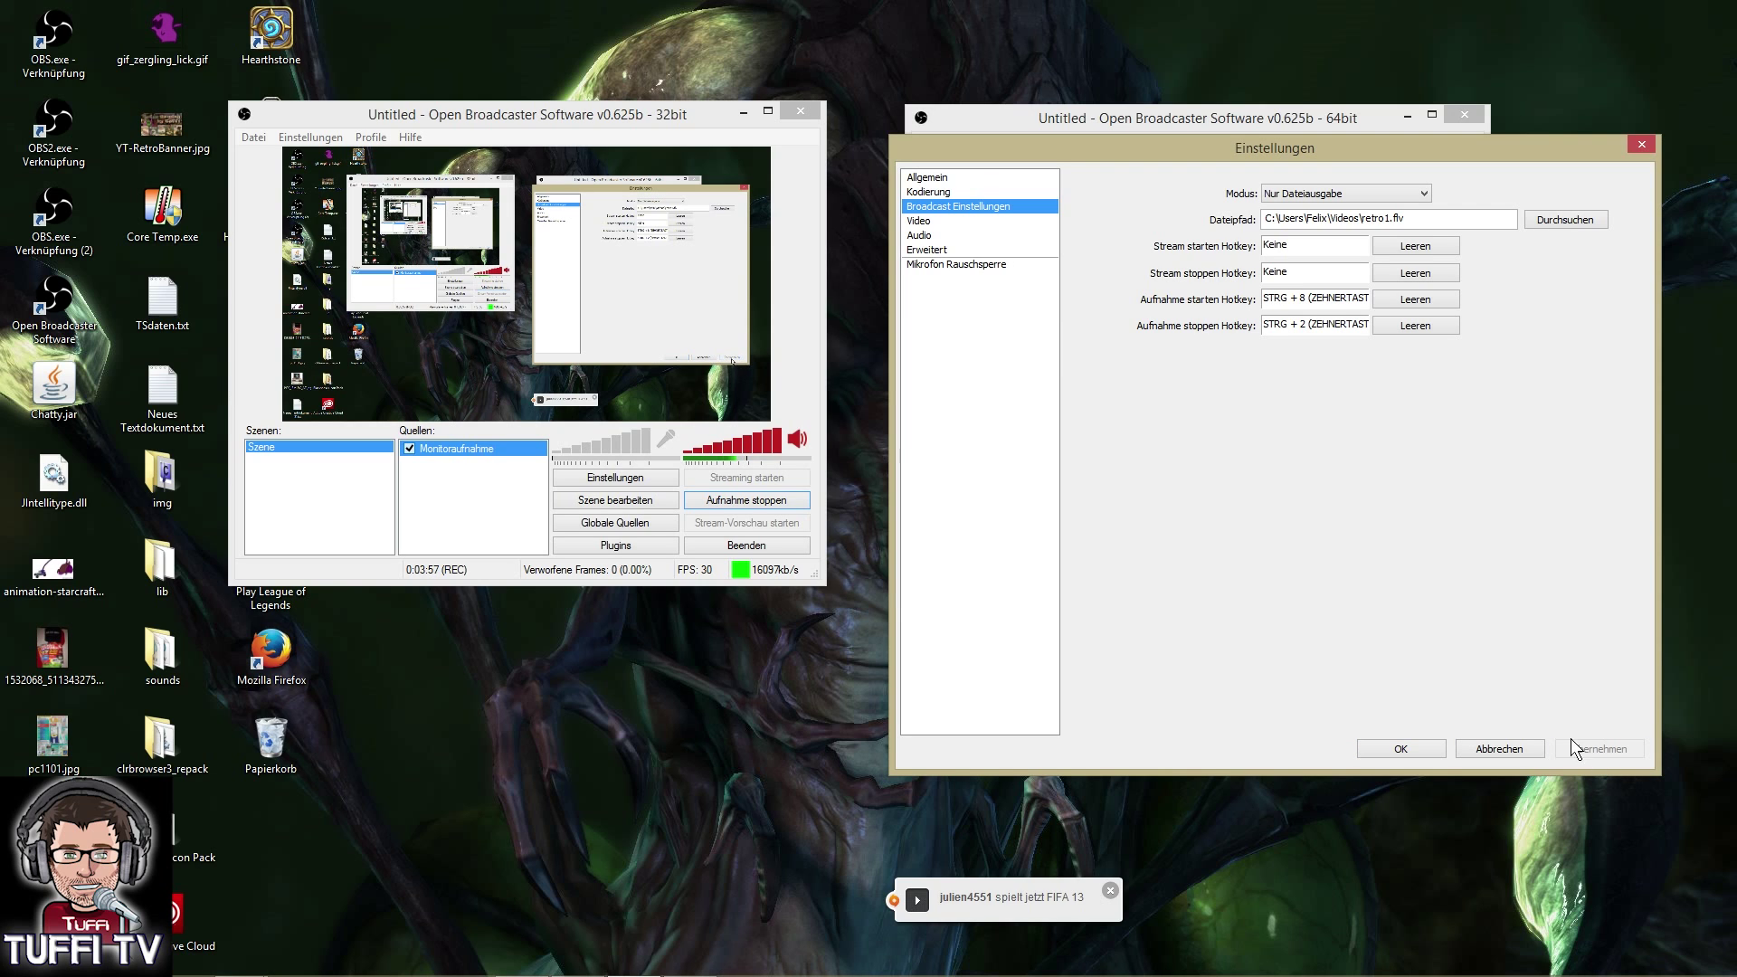
Set desktop audio to Lautsprecher (ASUS Xonar Essence STX Audio Device) and the microphone to Mikrofon (Yeti Stereo Microphone), and apply
{"action": "left_click", "coordinate": [928, 223]}
{"action": "left_click", "coordinate": [921, 237]}
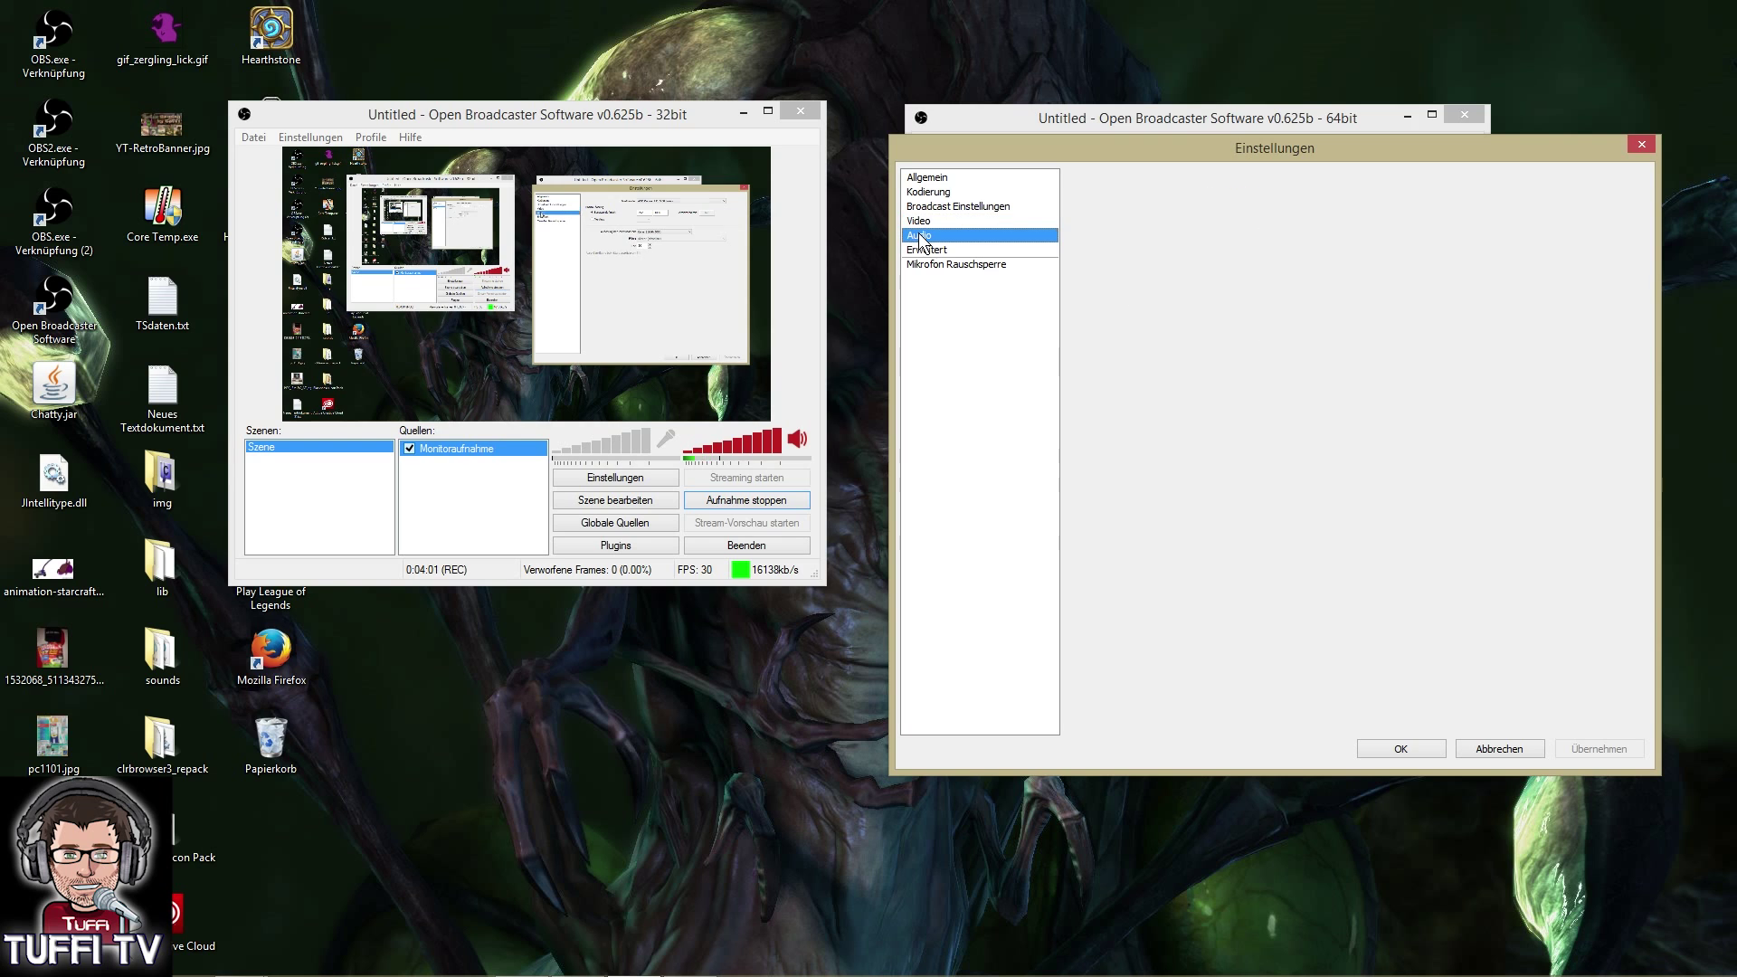
{"action": "left_click", "coordinate": [1336, 196]}
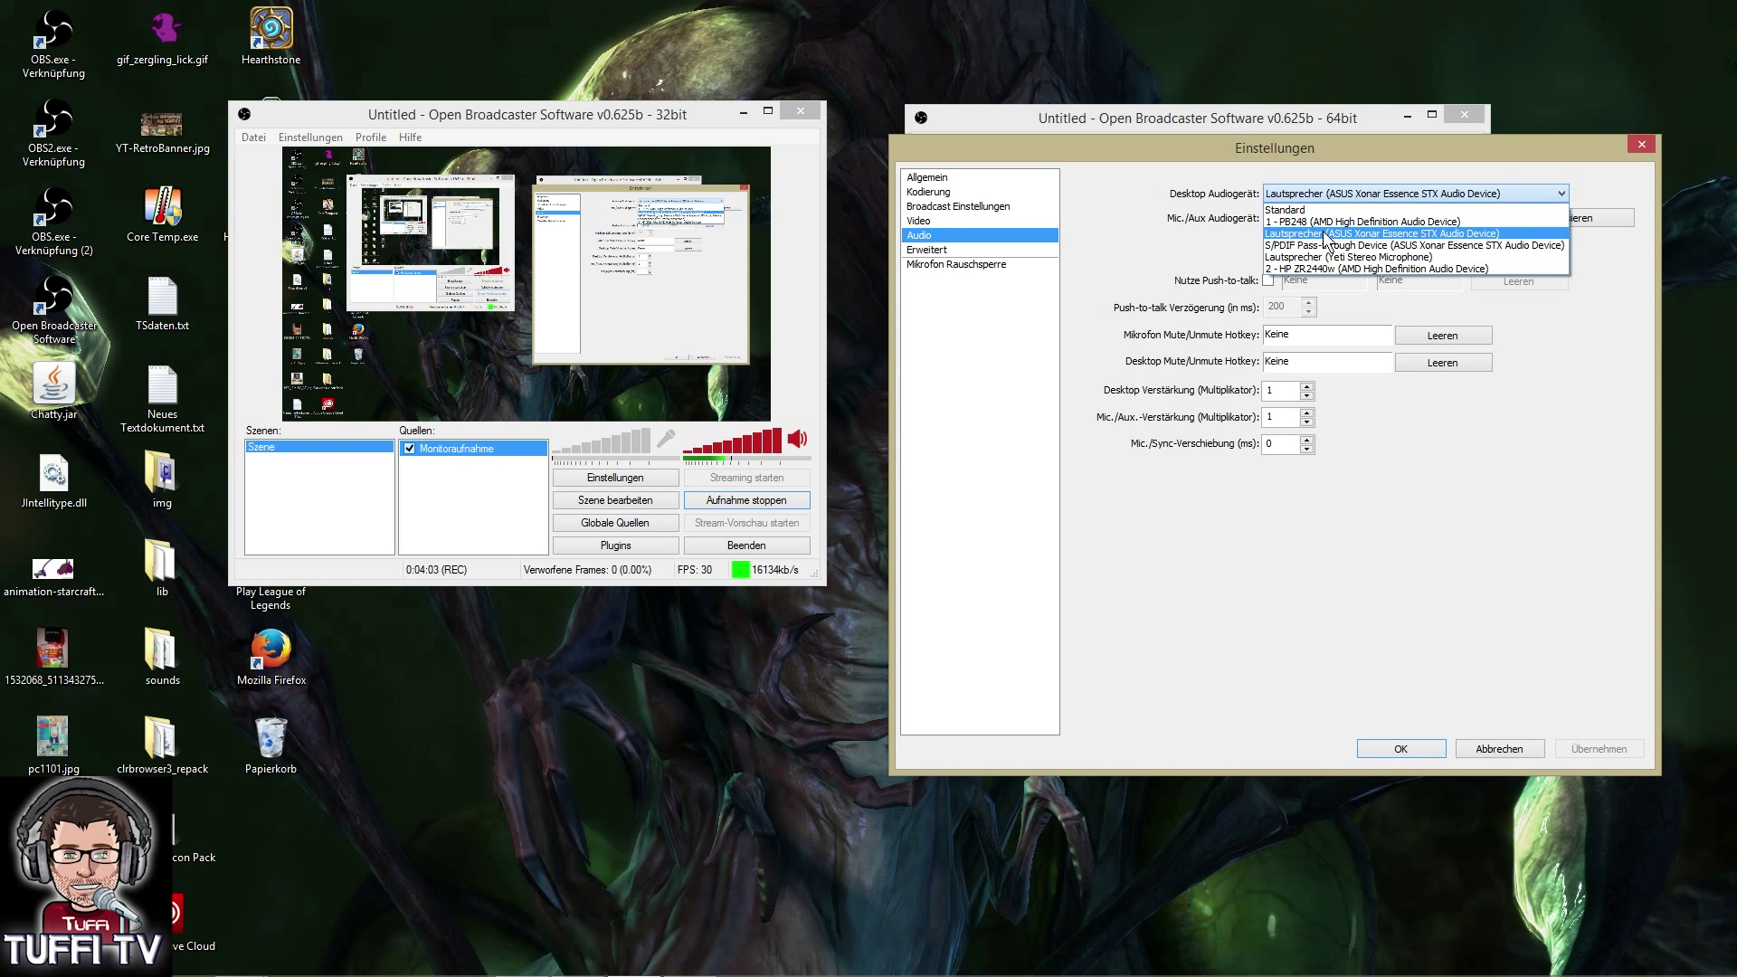
{"action": "left_click", "coordinate": [1325, 233]}
{"action": "left_click", "coordinate": [1358, 219]}
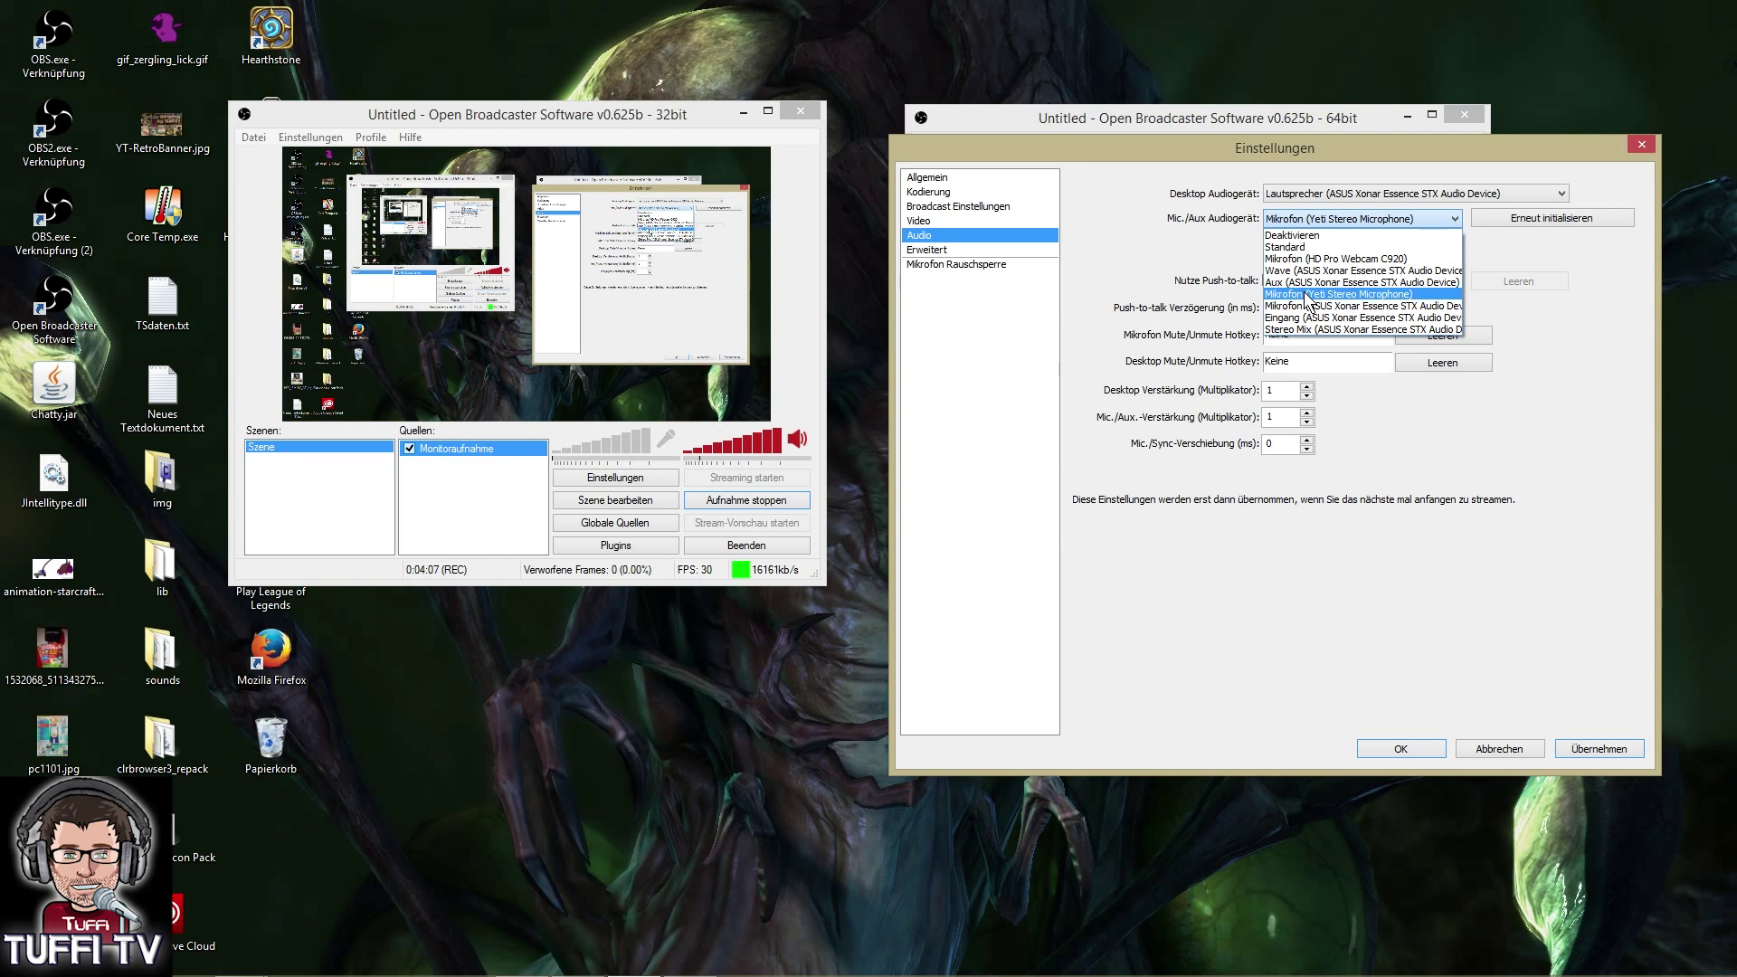
{"action": "left_click", "coordinate": [1307, 294]}
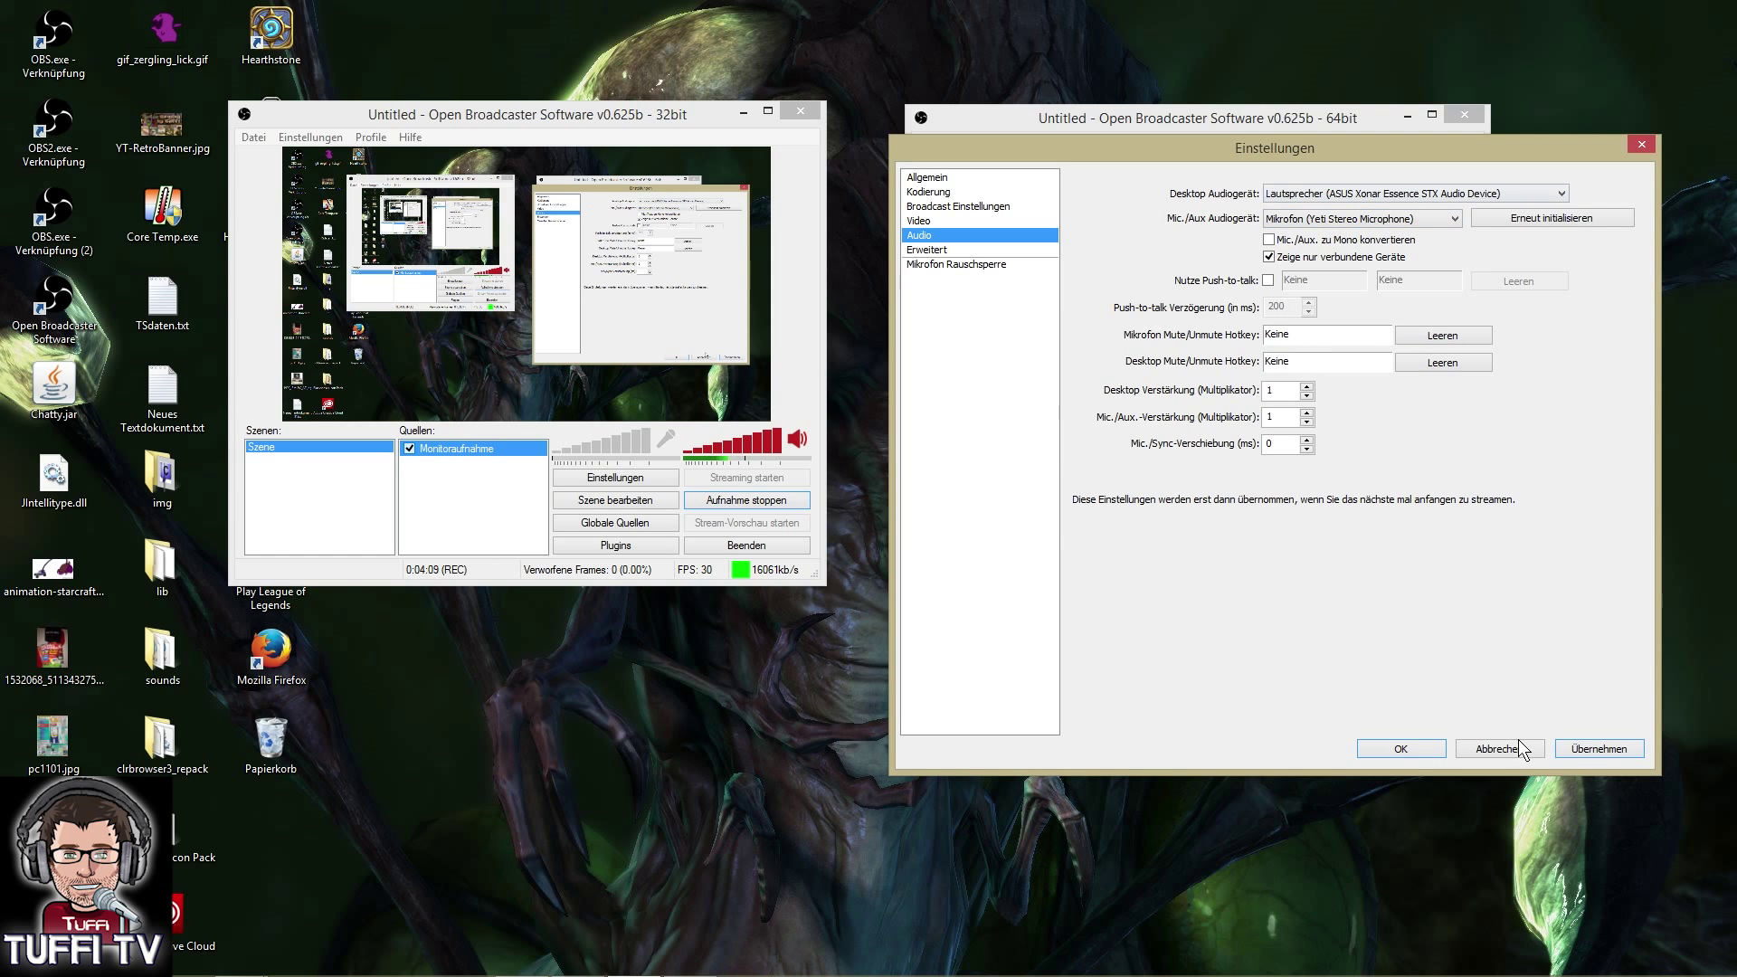
{"action": "left_click", "coordinate": [1593, 751]}
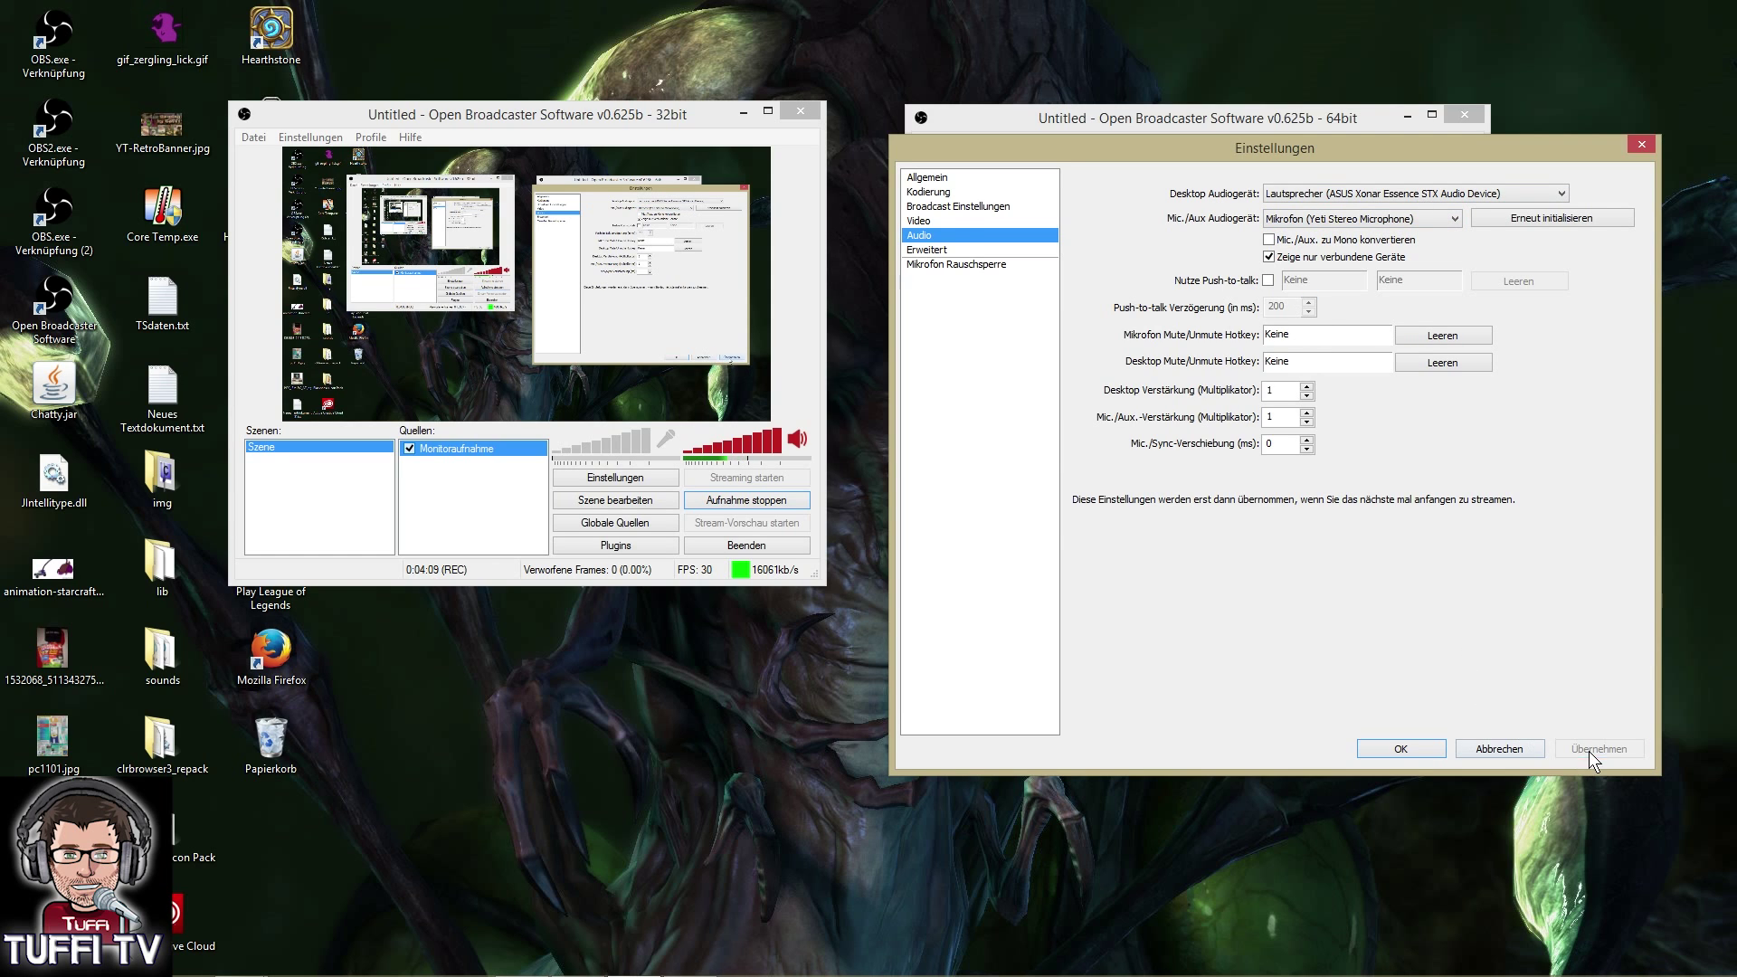
Choose the high encoding profile and Quick Sync preset 2 in the advanced settings, and apply them
{"action": "left_click", "coordinate": [939, 207]}
{"action": "left_click", "coordinate": [943, 222]}
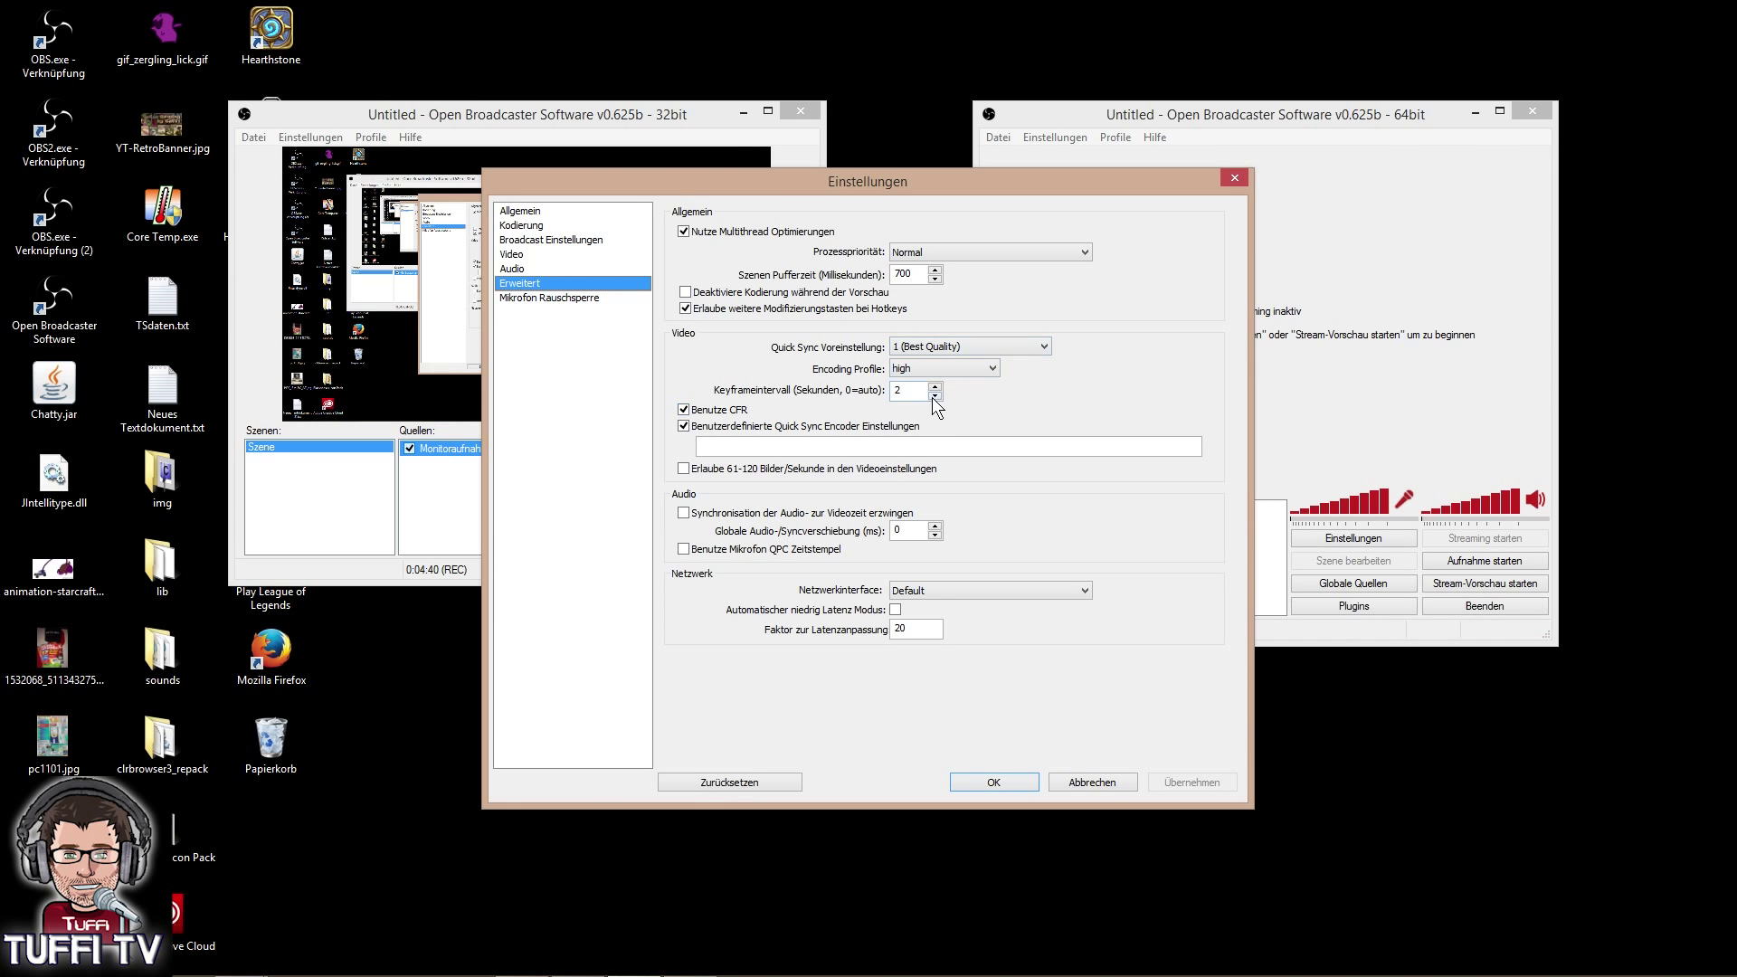
{"action": "left_click", "coordinate": [934, 395]}
{"action": "left_click", "coordinate": [974, 370]}
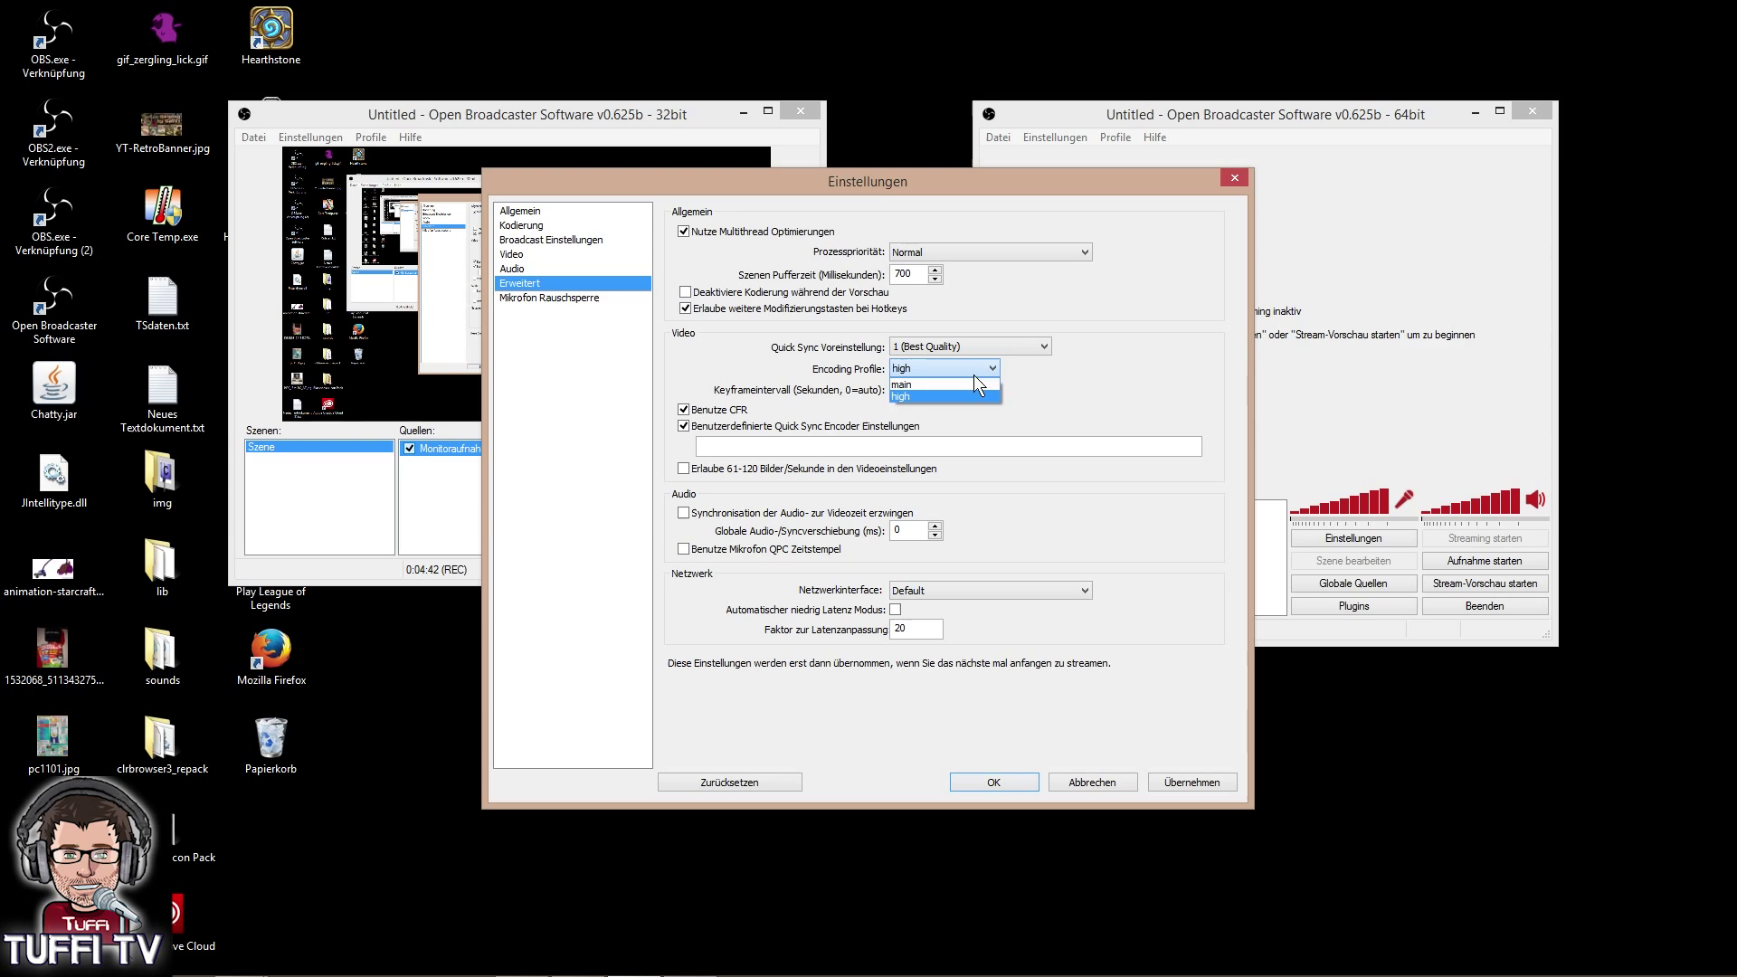
{"action": "left_click", "coordinate": [925, 393]}
{"action": "left_click", "coordinate": [1019, 346]}
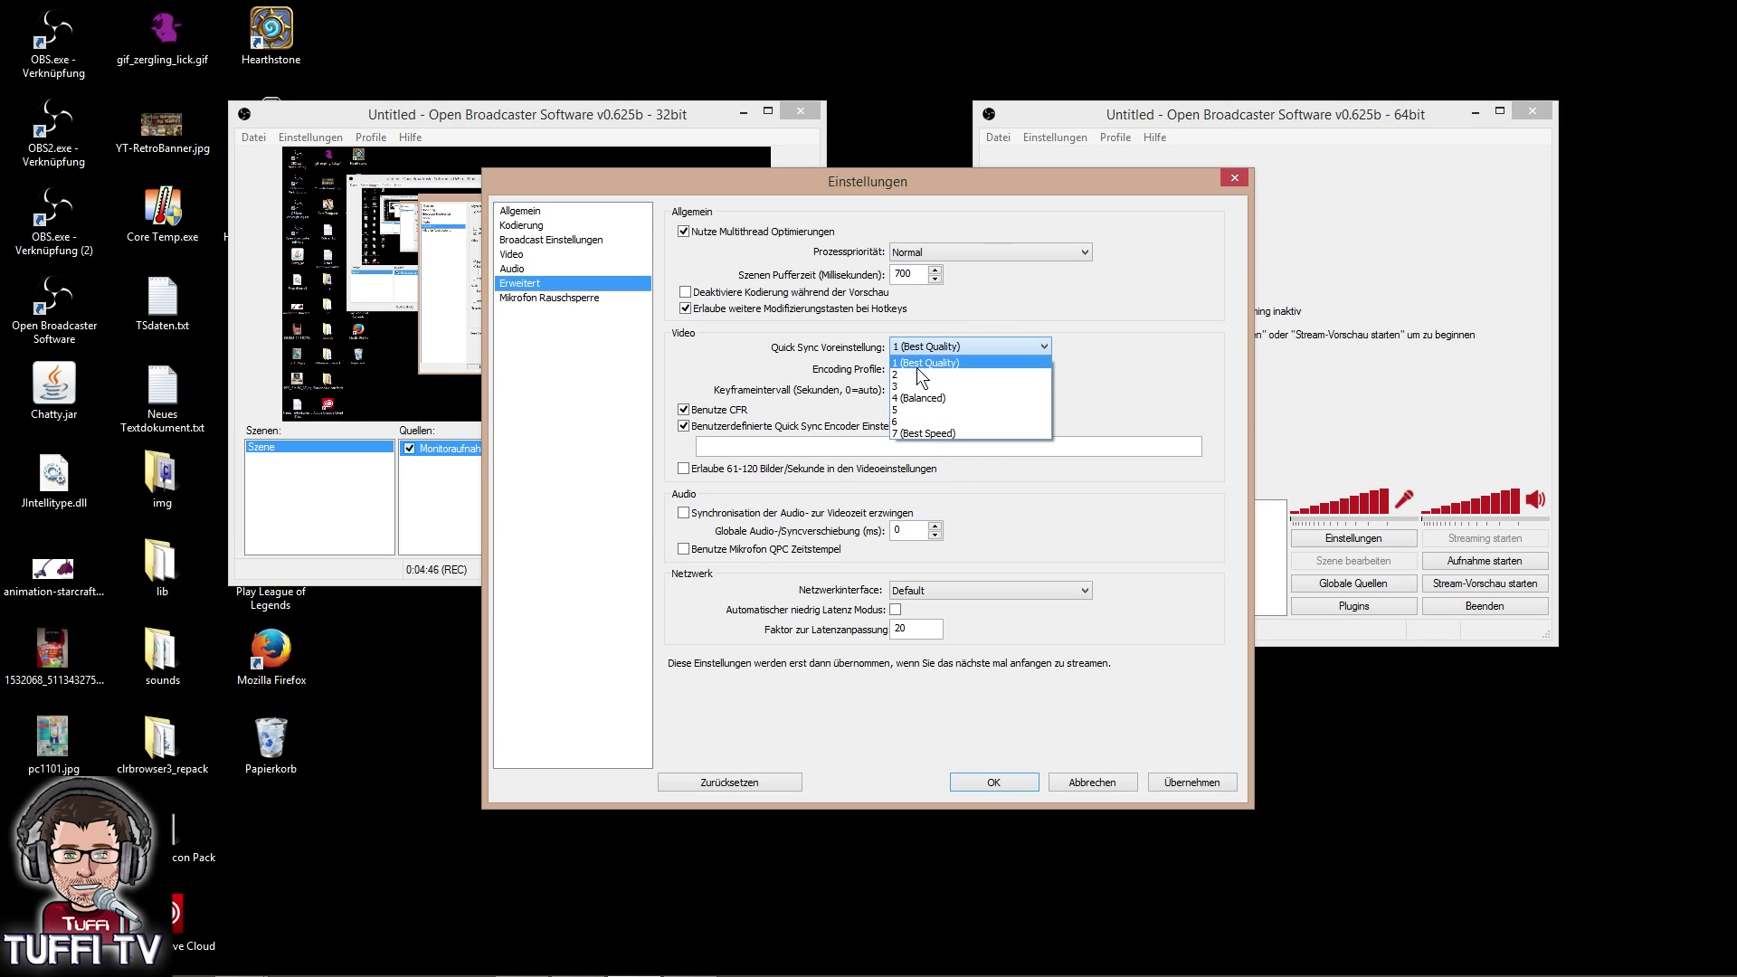
{"action": "left_click", "coordinate": [919, 374]}
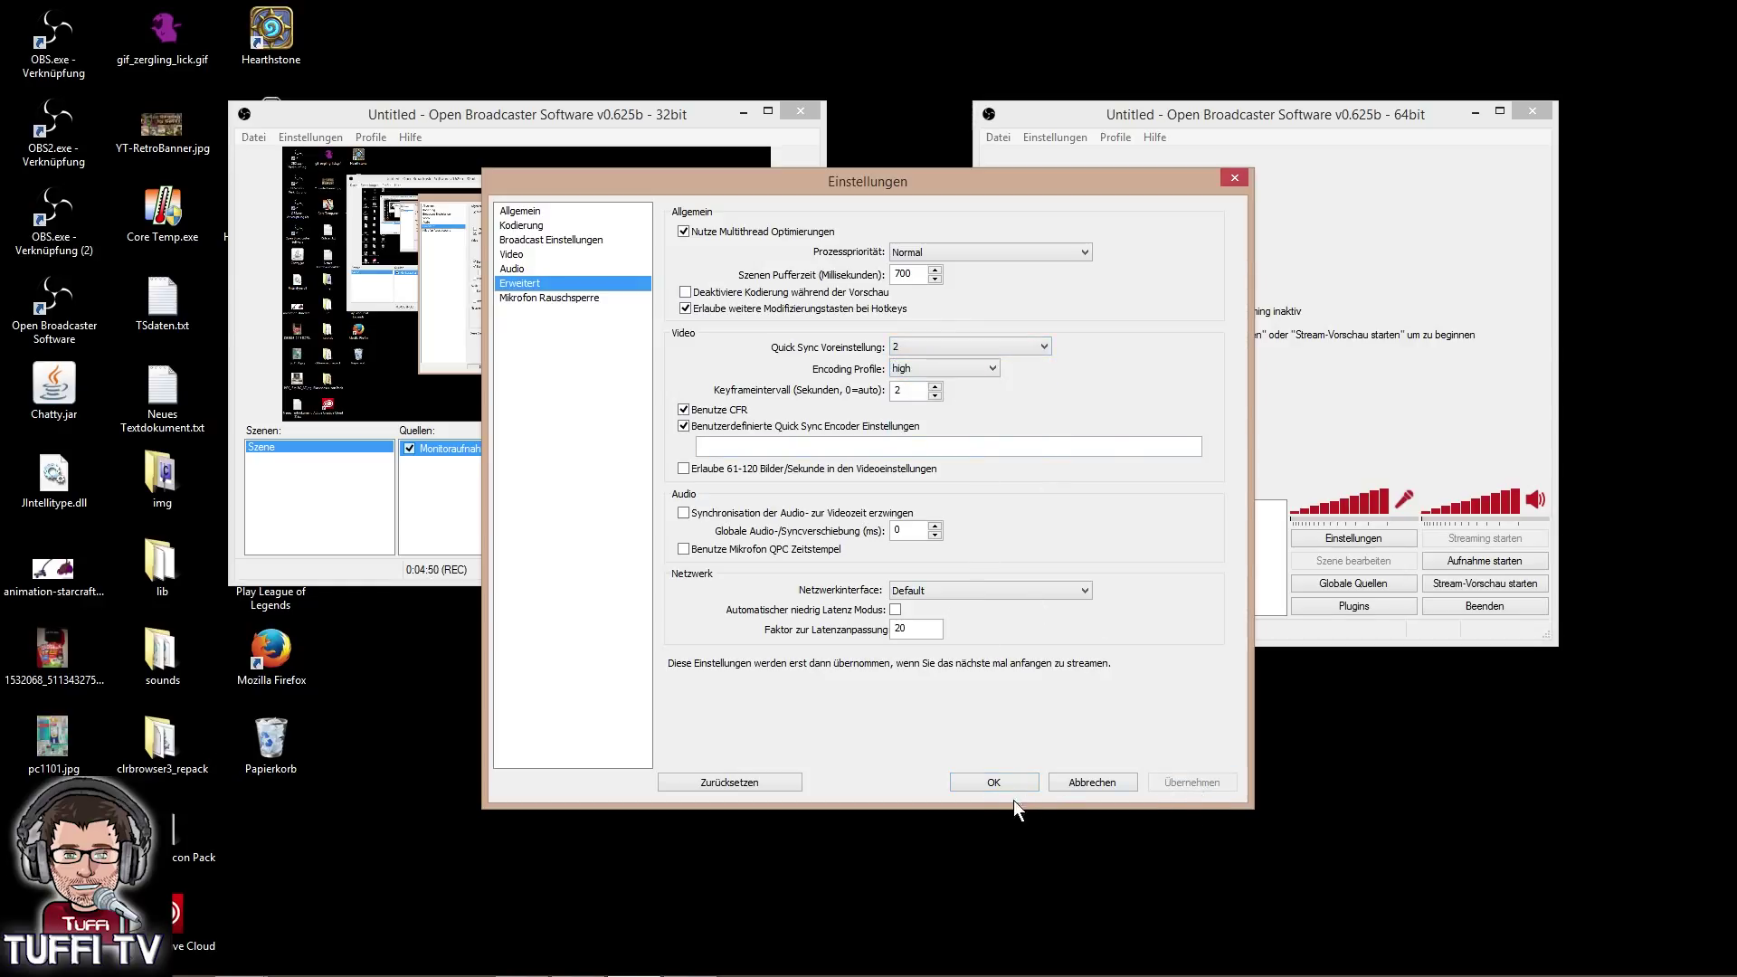
Switch the base resolution to Monitor in the video settings and apply it
{"action": "left_click", "coordinate": [518, 254]}
{"action": "left_click", "coordinate": [709, 295]}
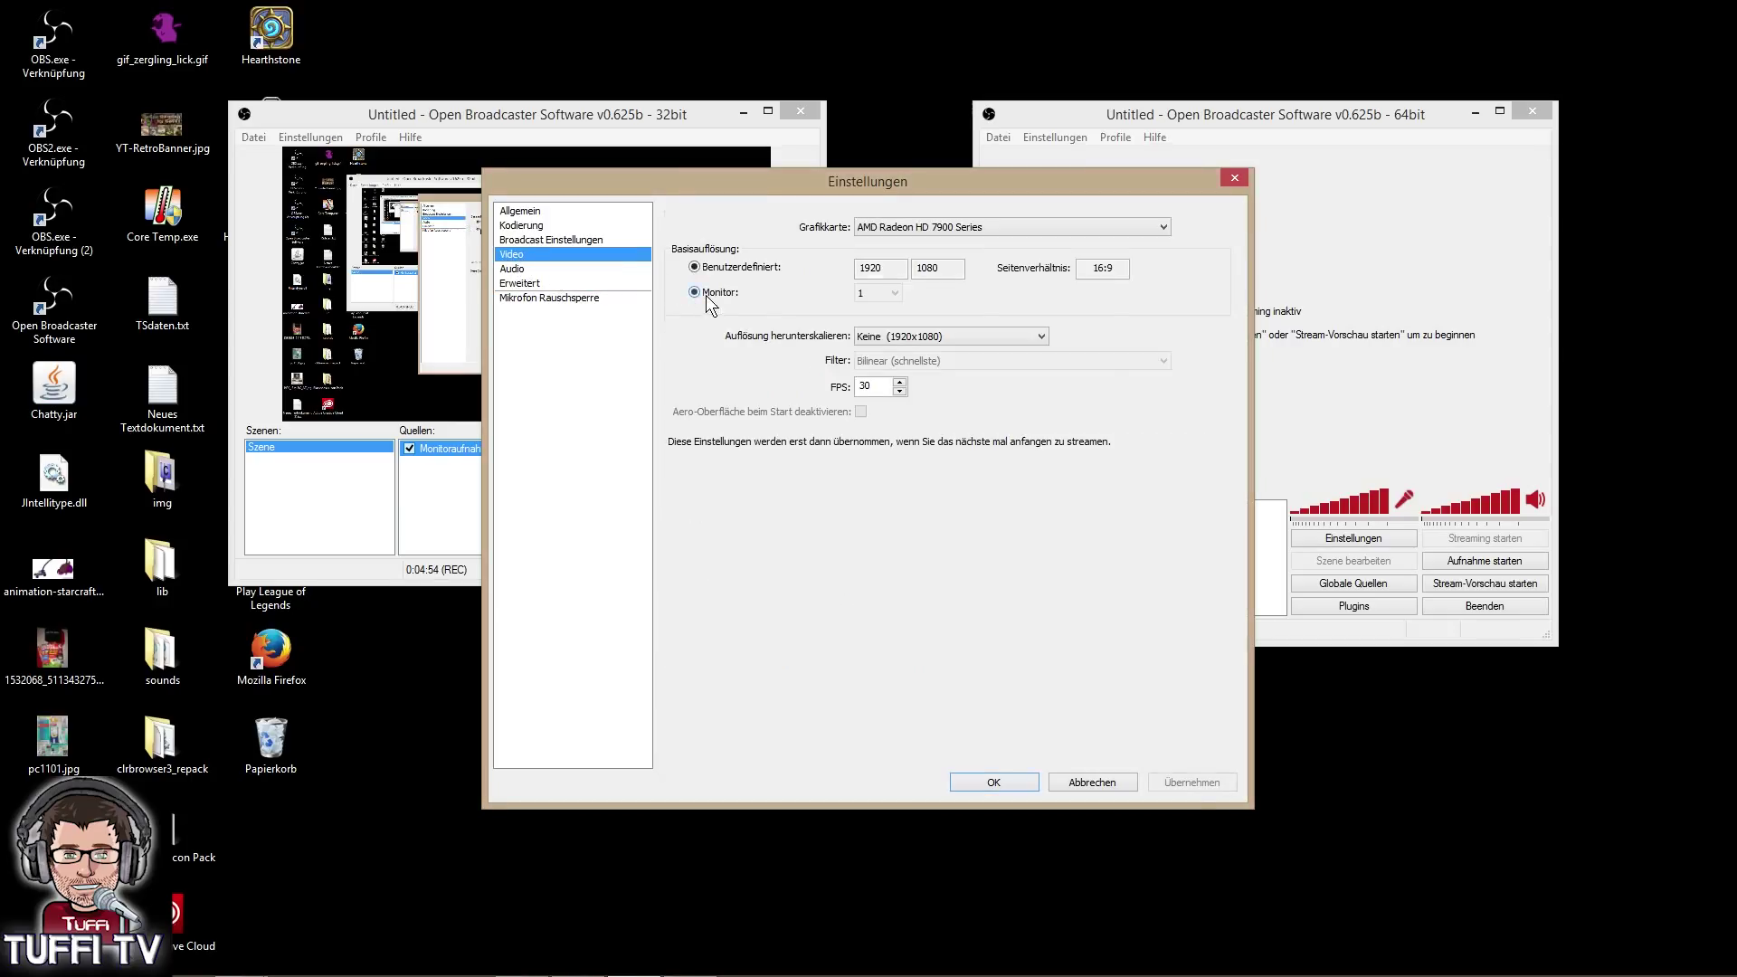
{"action": "left_click", "coordinate": [1165, 787]}
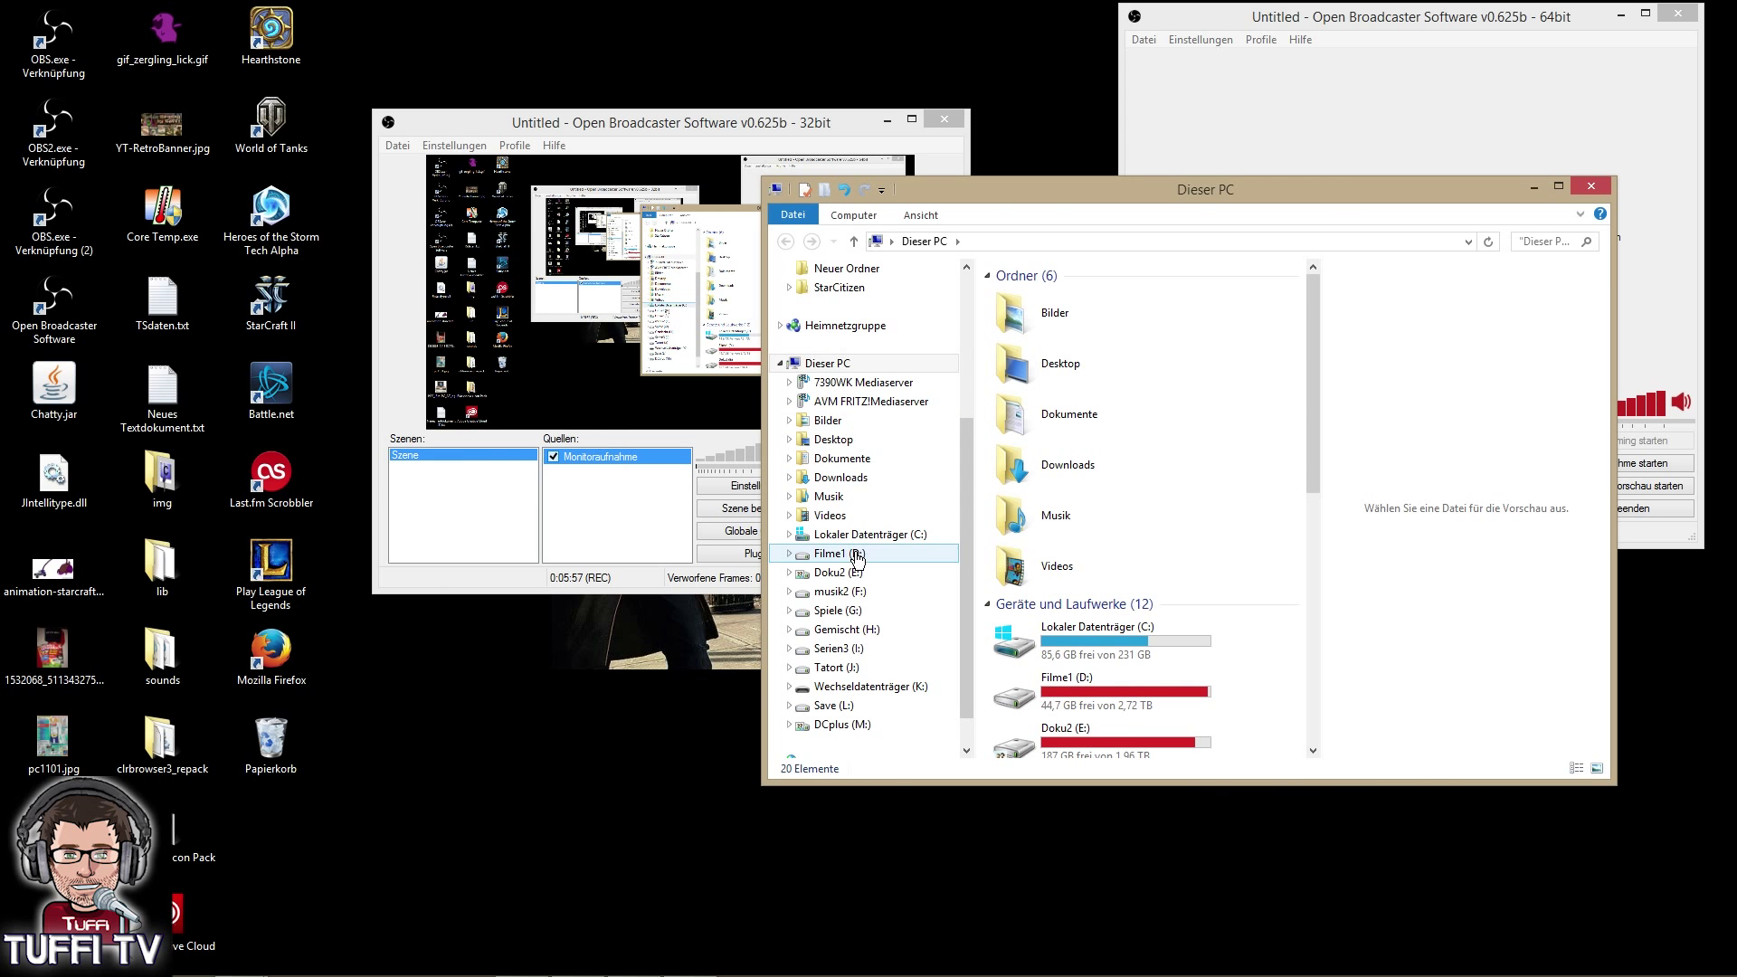
Open the Videos folder in the file explorer and play the recording retro1 (01).flv
{"action": "left_click", "coordinate": [828, 515]}
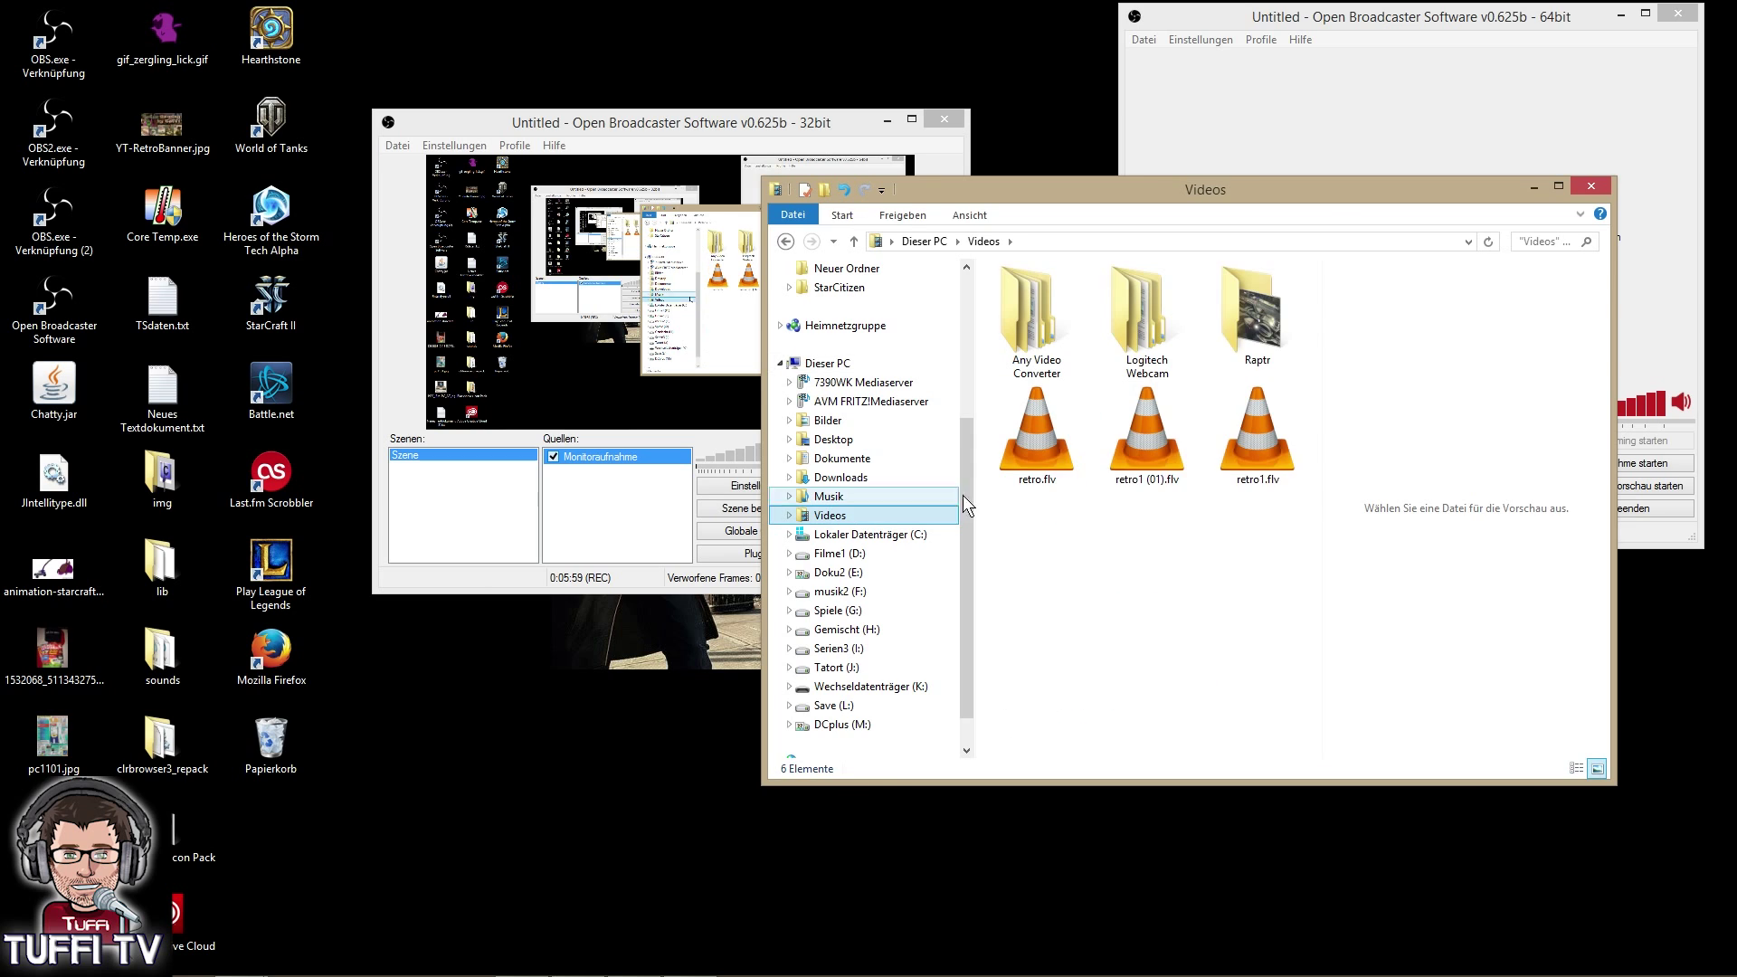
{"action": "left_click", "coordinate": [1148, 442]}
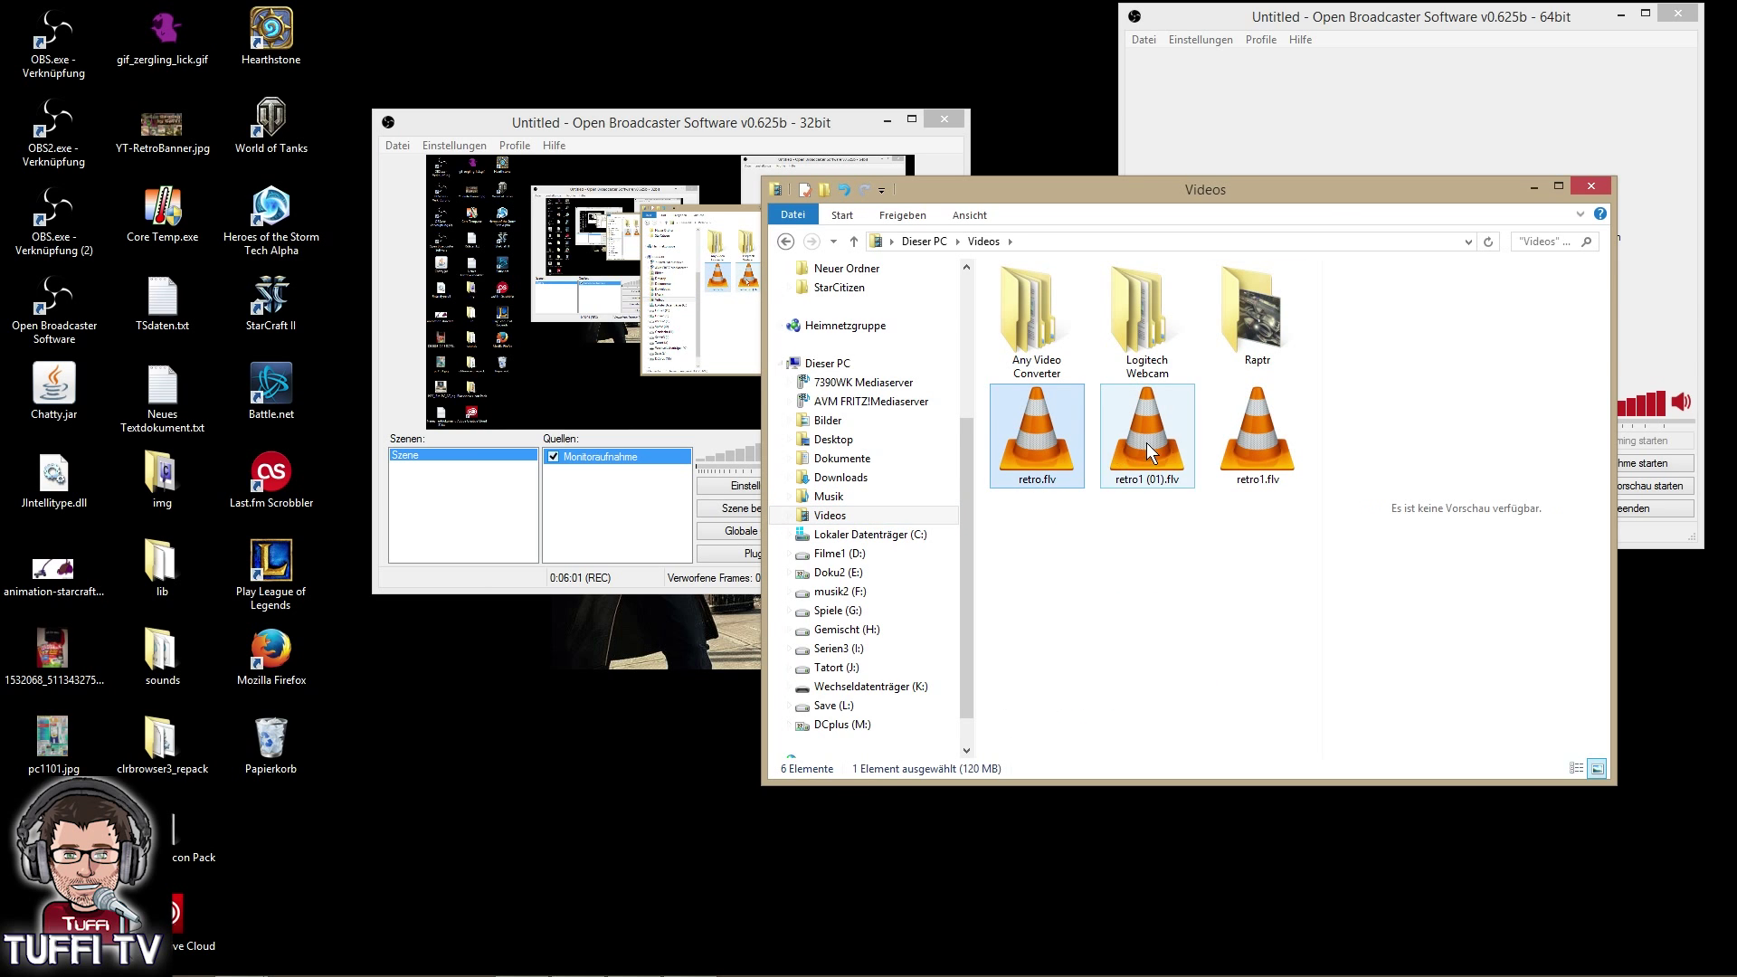
{"action": "left_click_drag", "start_coordinate": [1240, 192], "coordinate": [747, 183]}
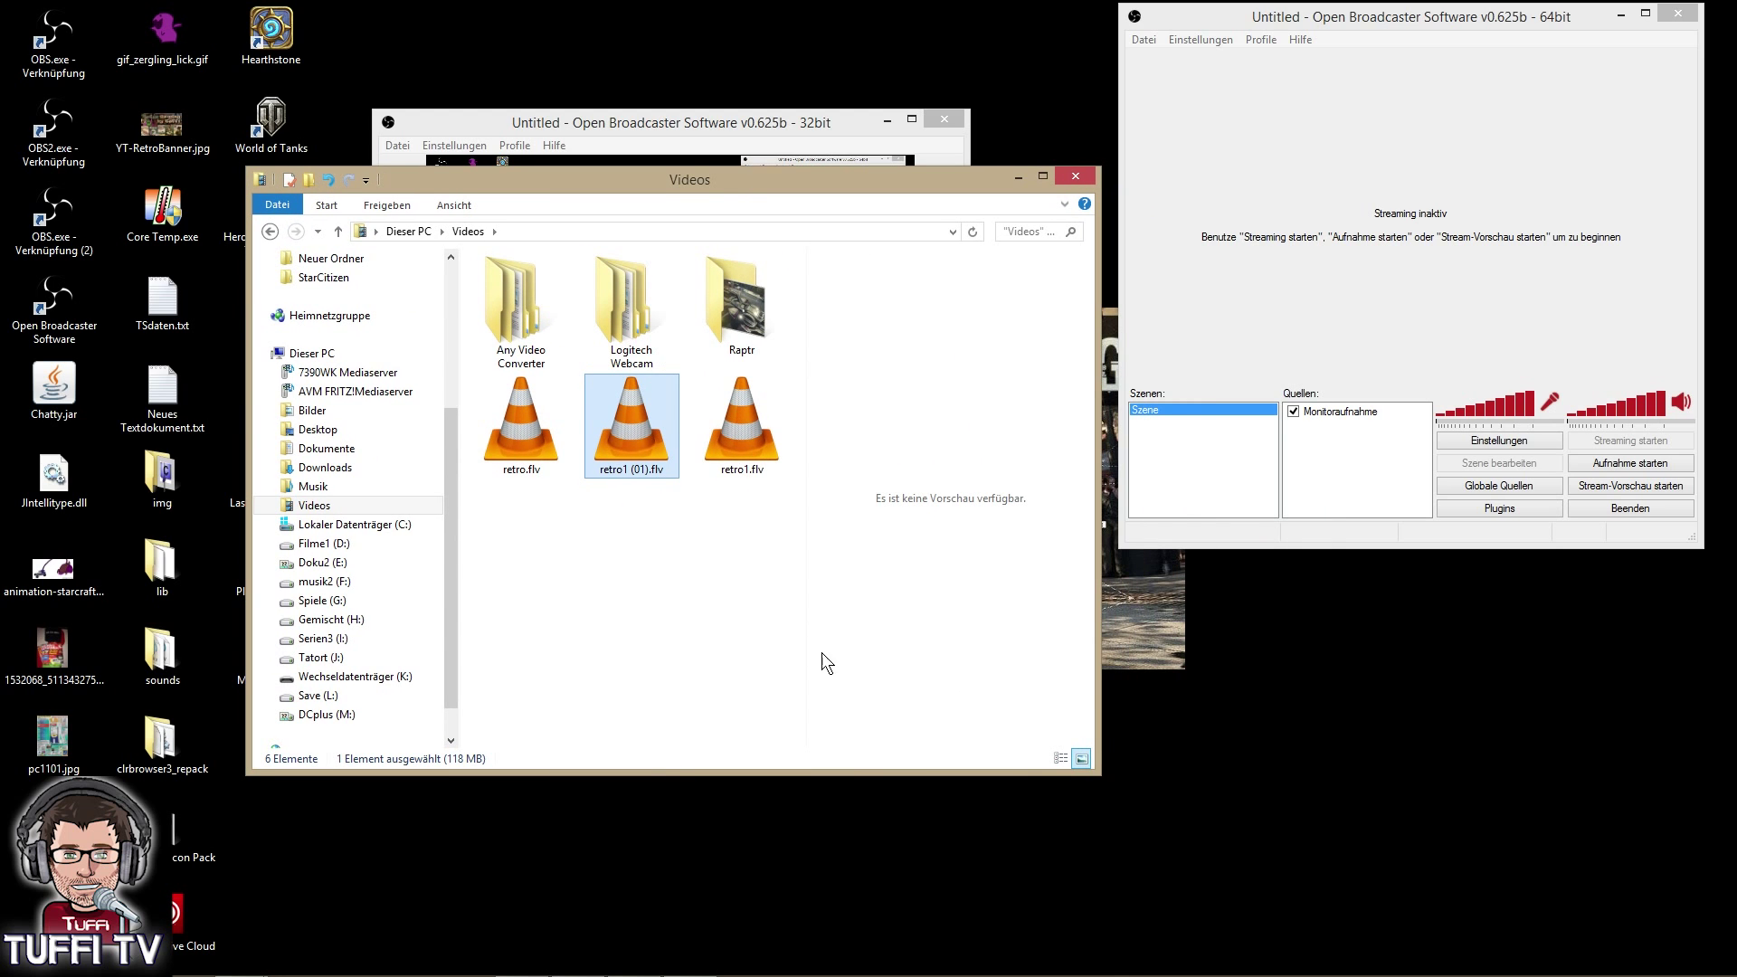
{"action": "double_click", "coordinate": [612, 422]}
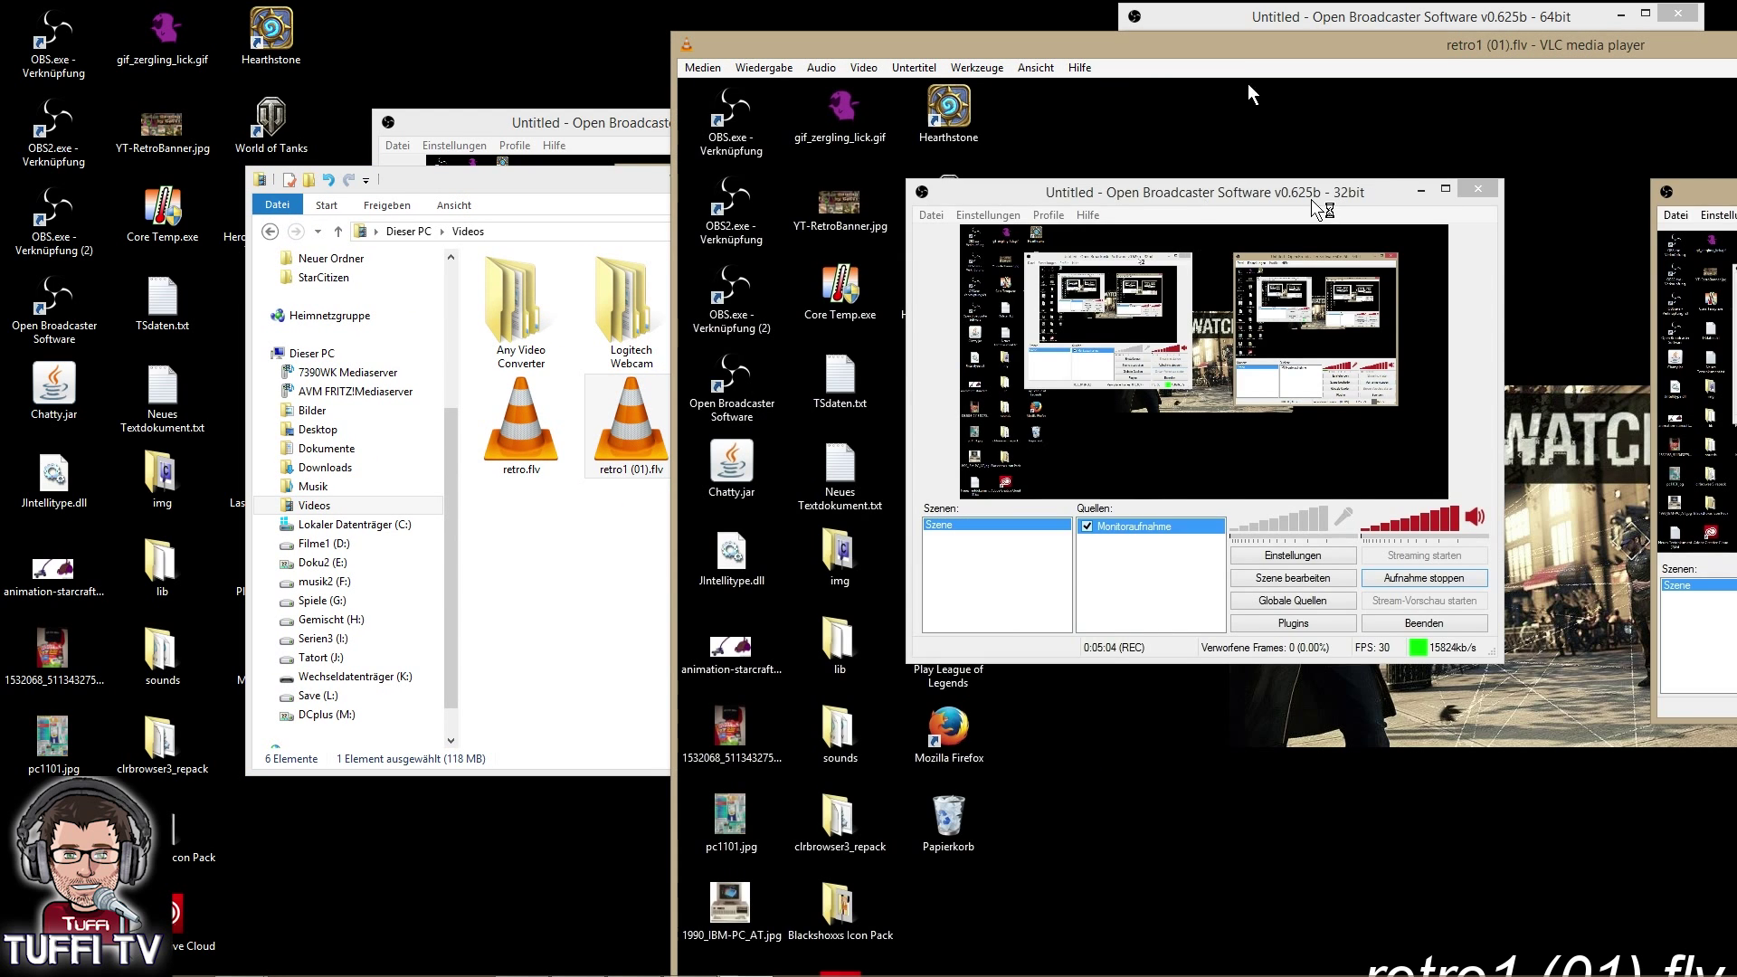
Watch the retro1 (01).flv recording with the player window moved into view, and close the player
{"action": "key", "text": "f"}
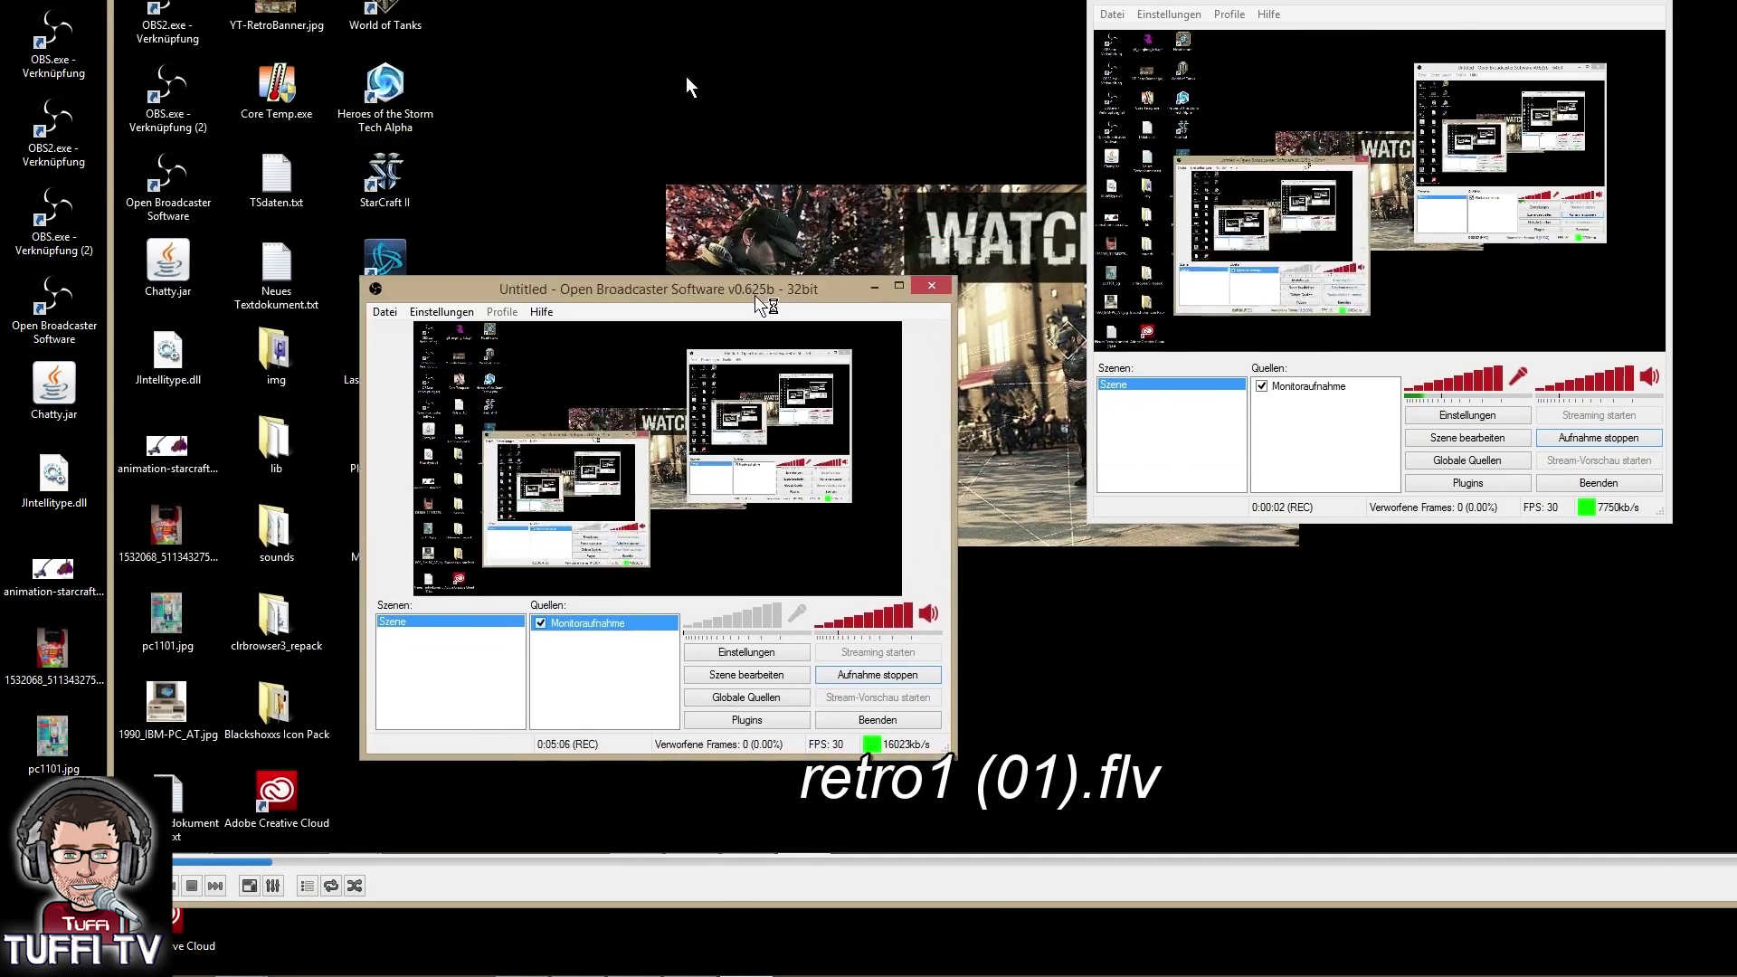
{"action": "left_click_drag", "start_coordinate": [752, 81], "coordinate": [749, 22]}
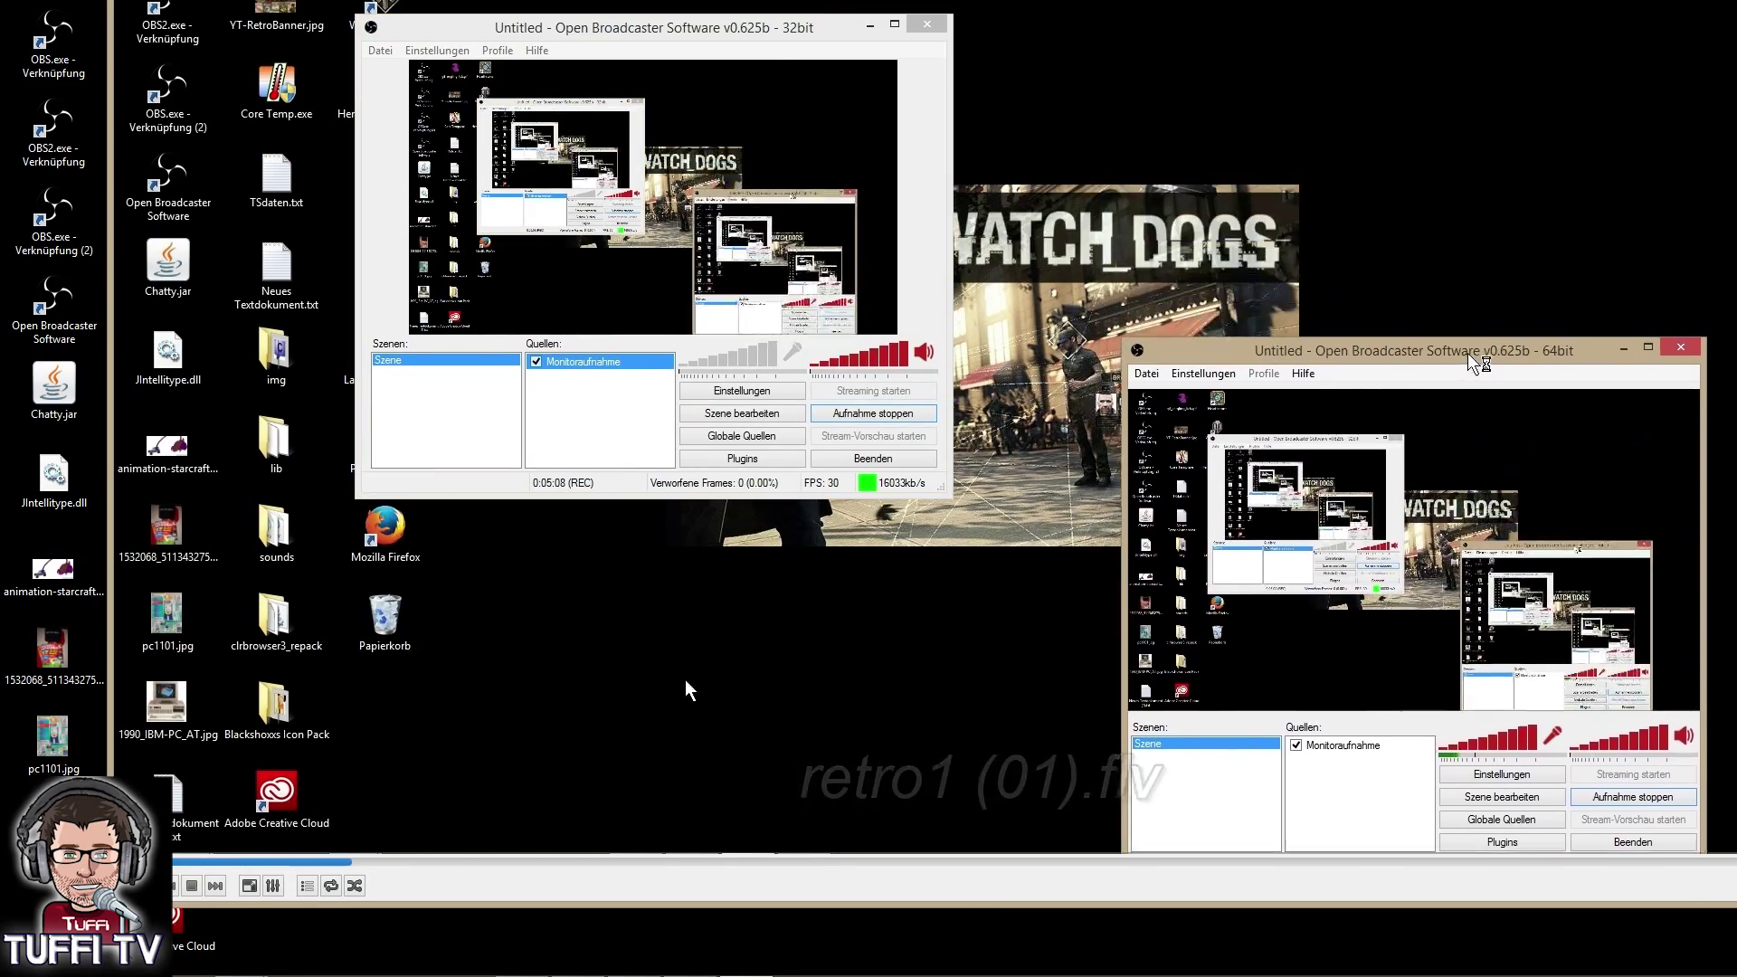
{"action": "left_click_drag", "start_coordinate": [861, 561], "coordinate": [1367, 17]}
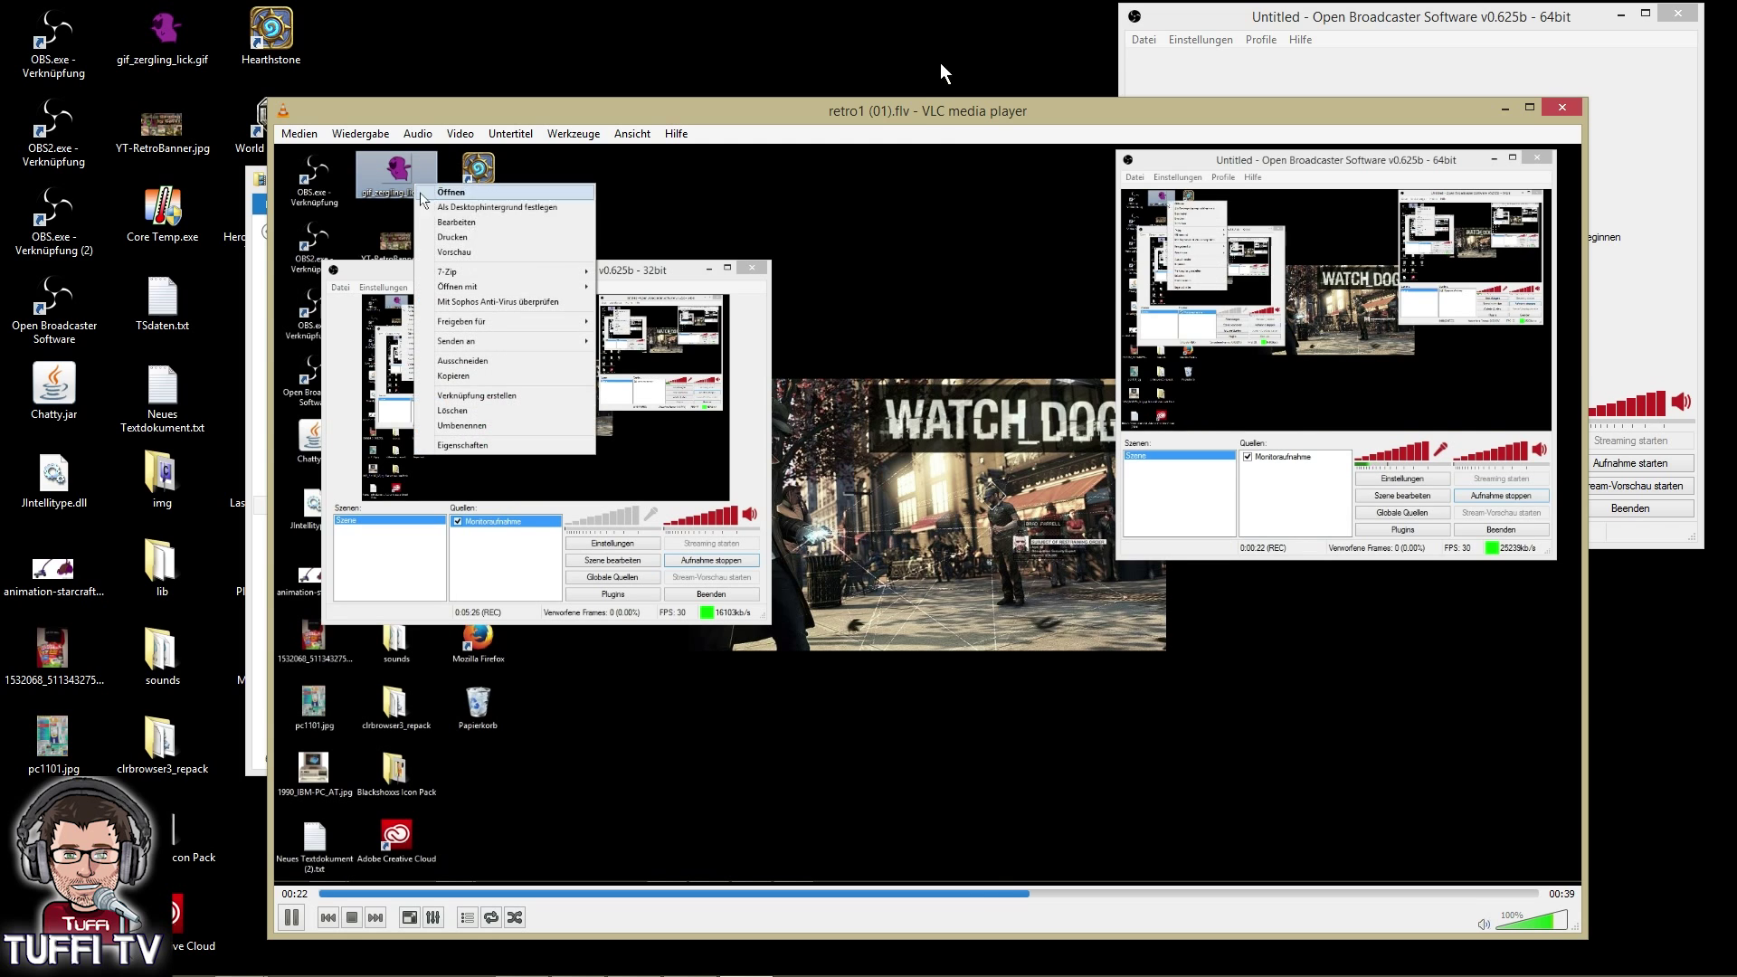
{"action": "mouse_move", "coordinate": [912, 98]}
{"action": "left_mouse_down"}
{"action": "mouse_move", "coordinate": [904, 112]}
{"action": "mouse_move", "coordinate": [981, 88]}
{"action": "mouse_move", "coordinate": [859, 57]}
{"action": "mouse_move", "coordinate": [901, 101]}
{"action": "mouse_move", "coordinate": [890, 88]}
{"action": "left_mouse_up"}
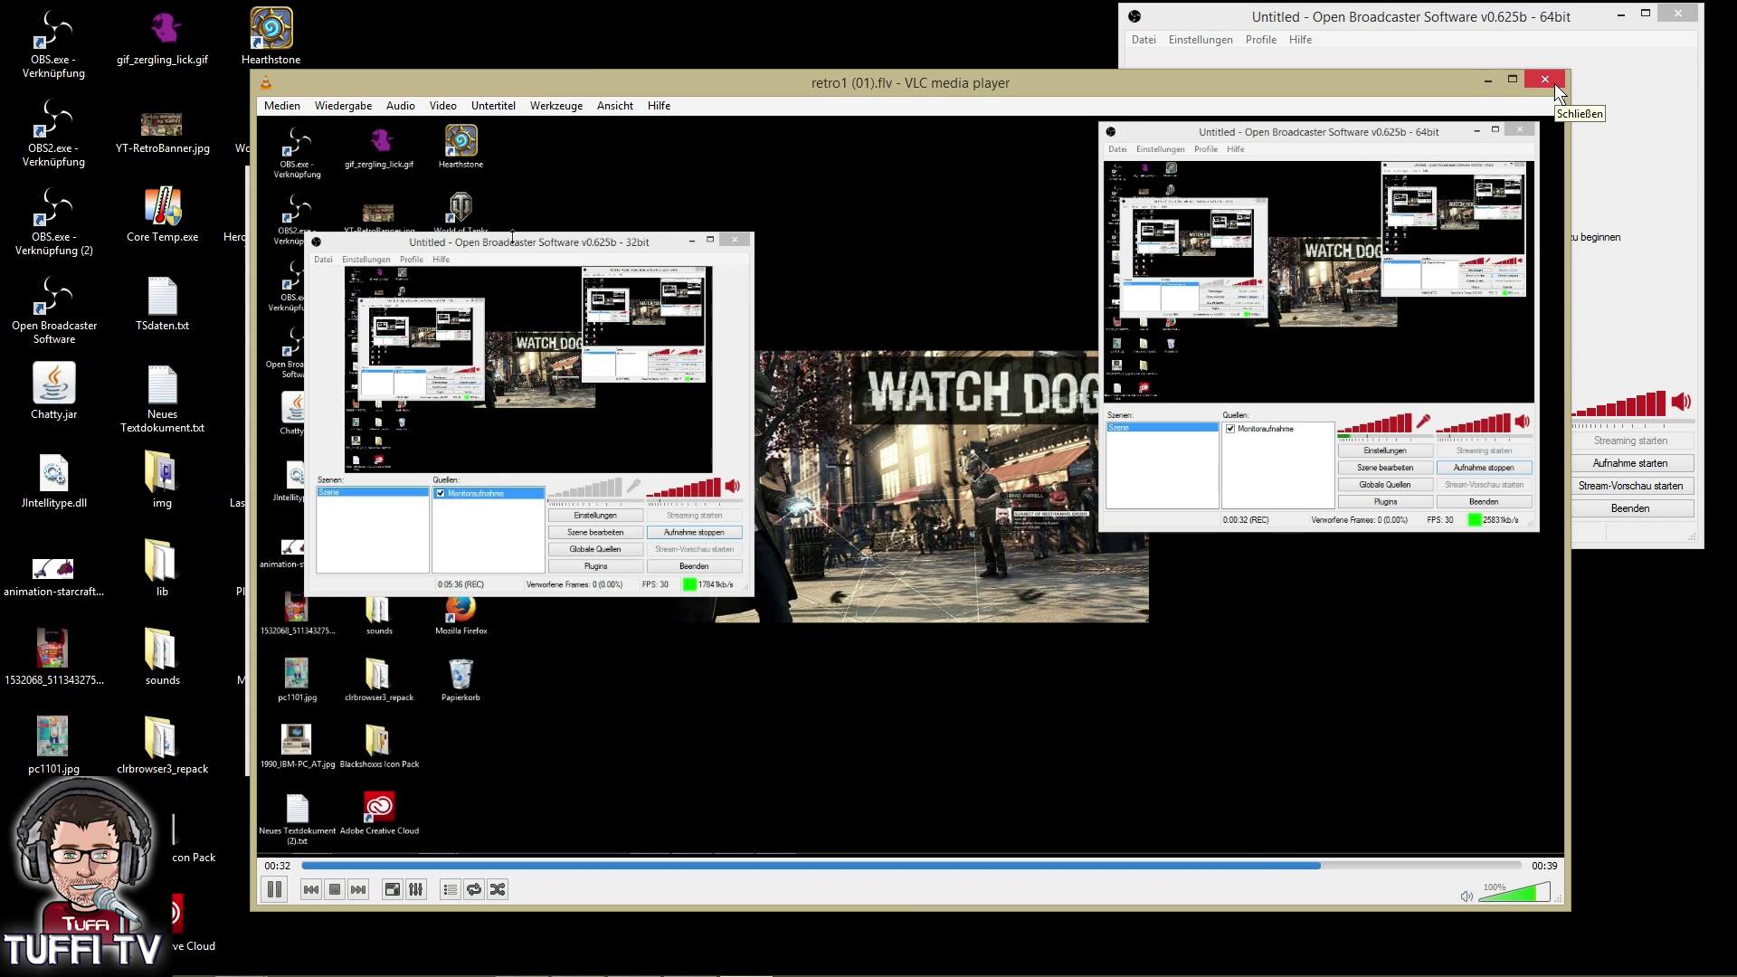
{"action": "left_click", "coordinate": [1556, 83]}
Place the 64-bit OBS window beside the 32-bit one and make a short test recording of the desktop
{"action": "left_click_drag", "start_coordinate": [1373, 18], "coordinate": [1254, 107]}
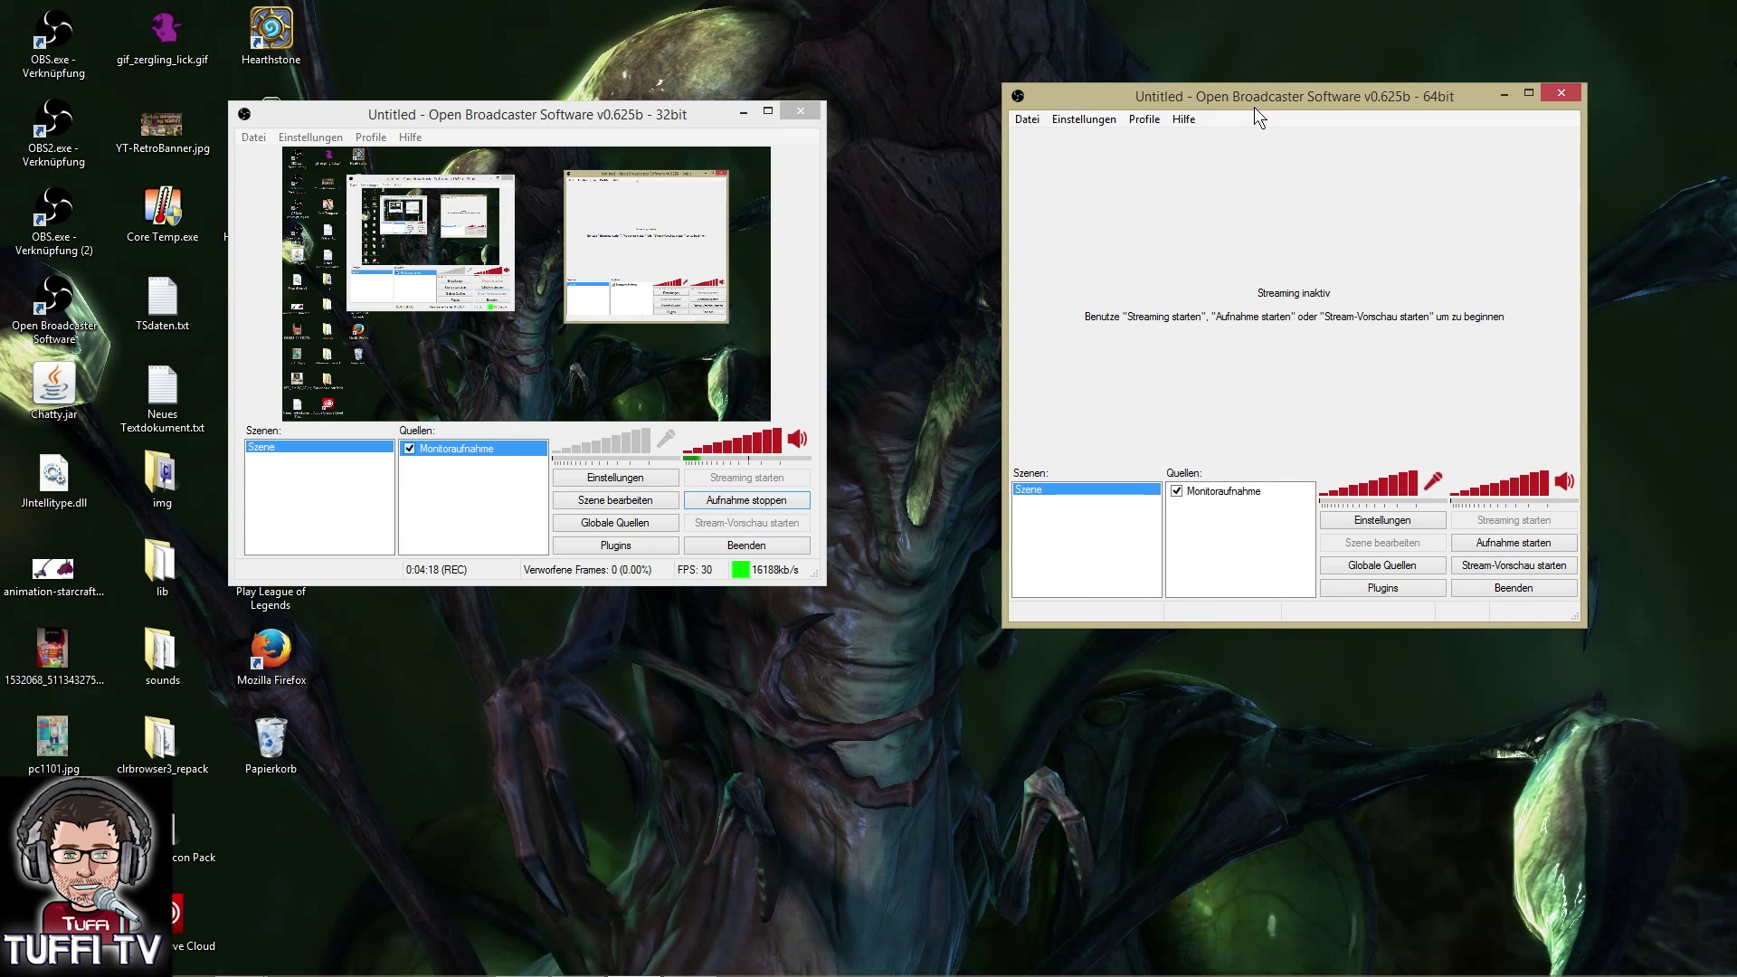
{"action": "left_click", "coordinate": [1533, 547]}
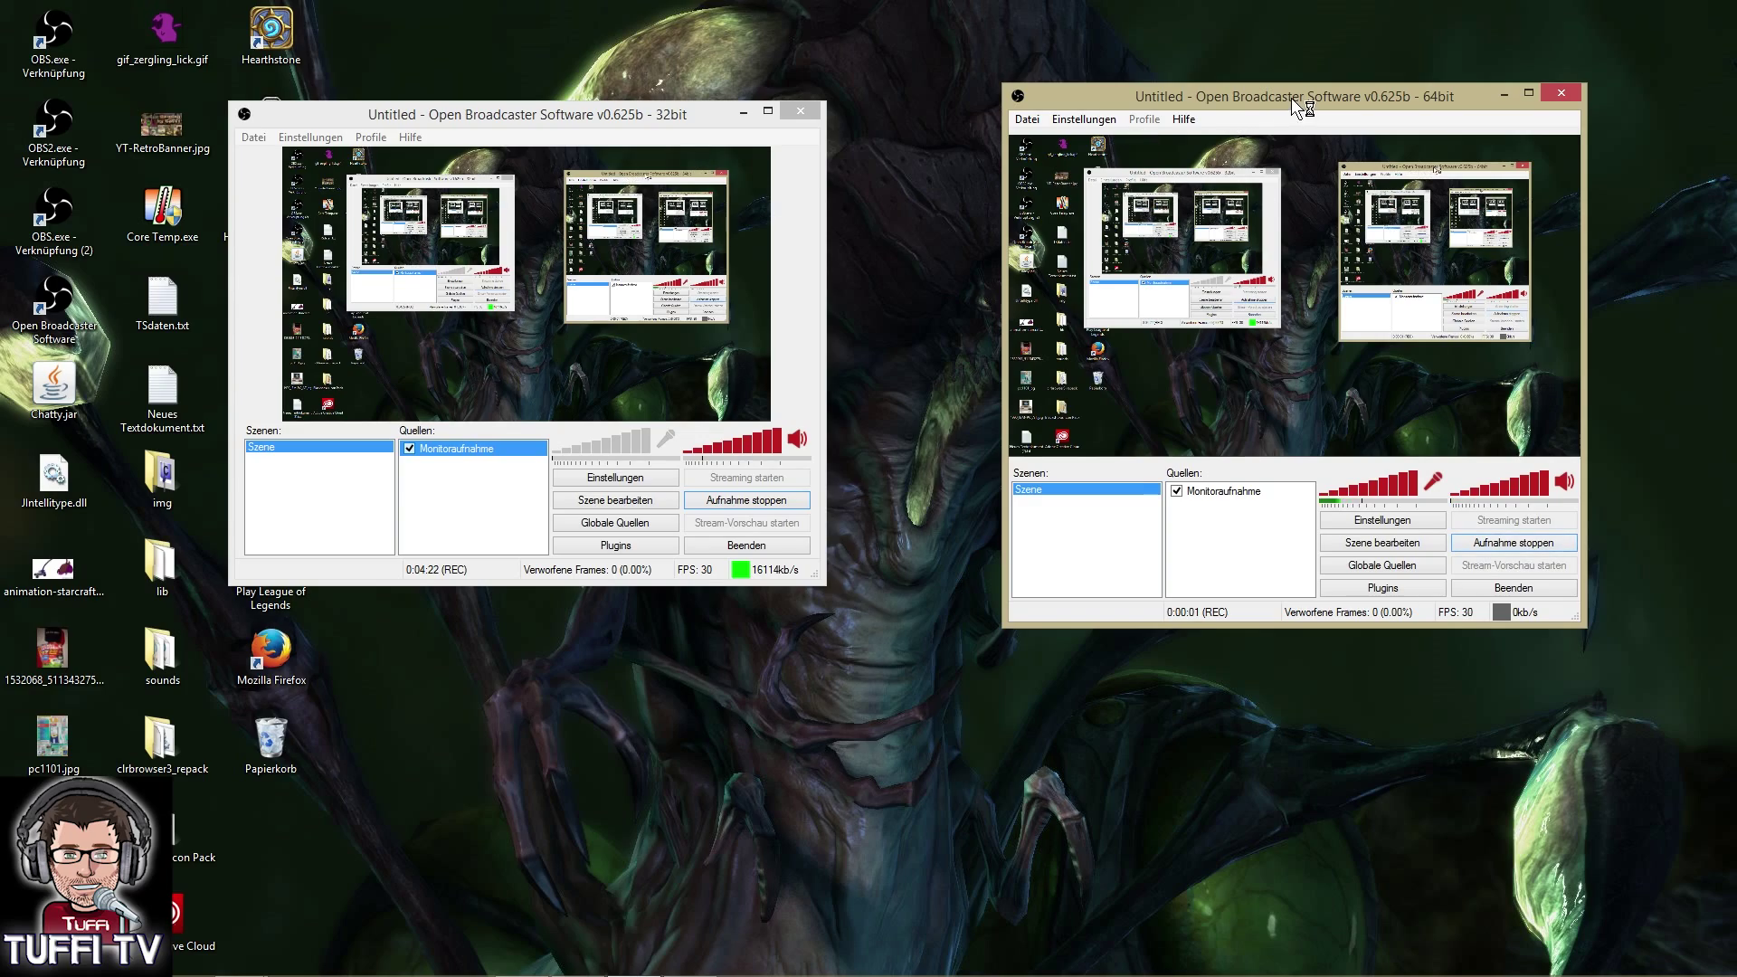
{"action": "left_click_drag", "start_coordinate": [1290, 98], "coordinate": [1246, 117]}
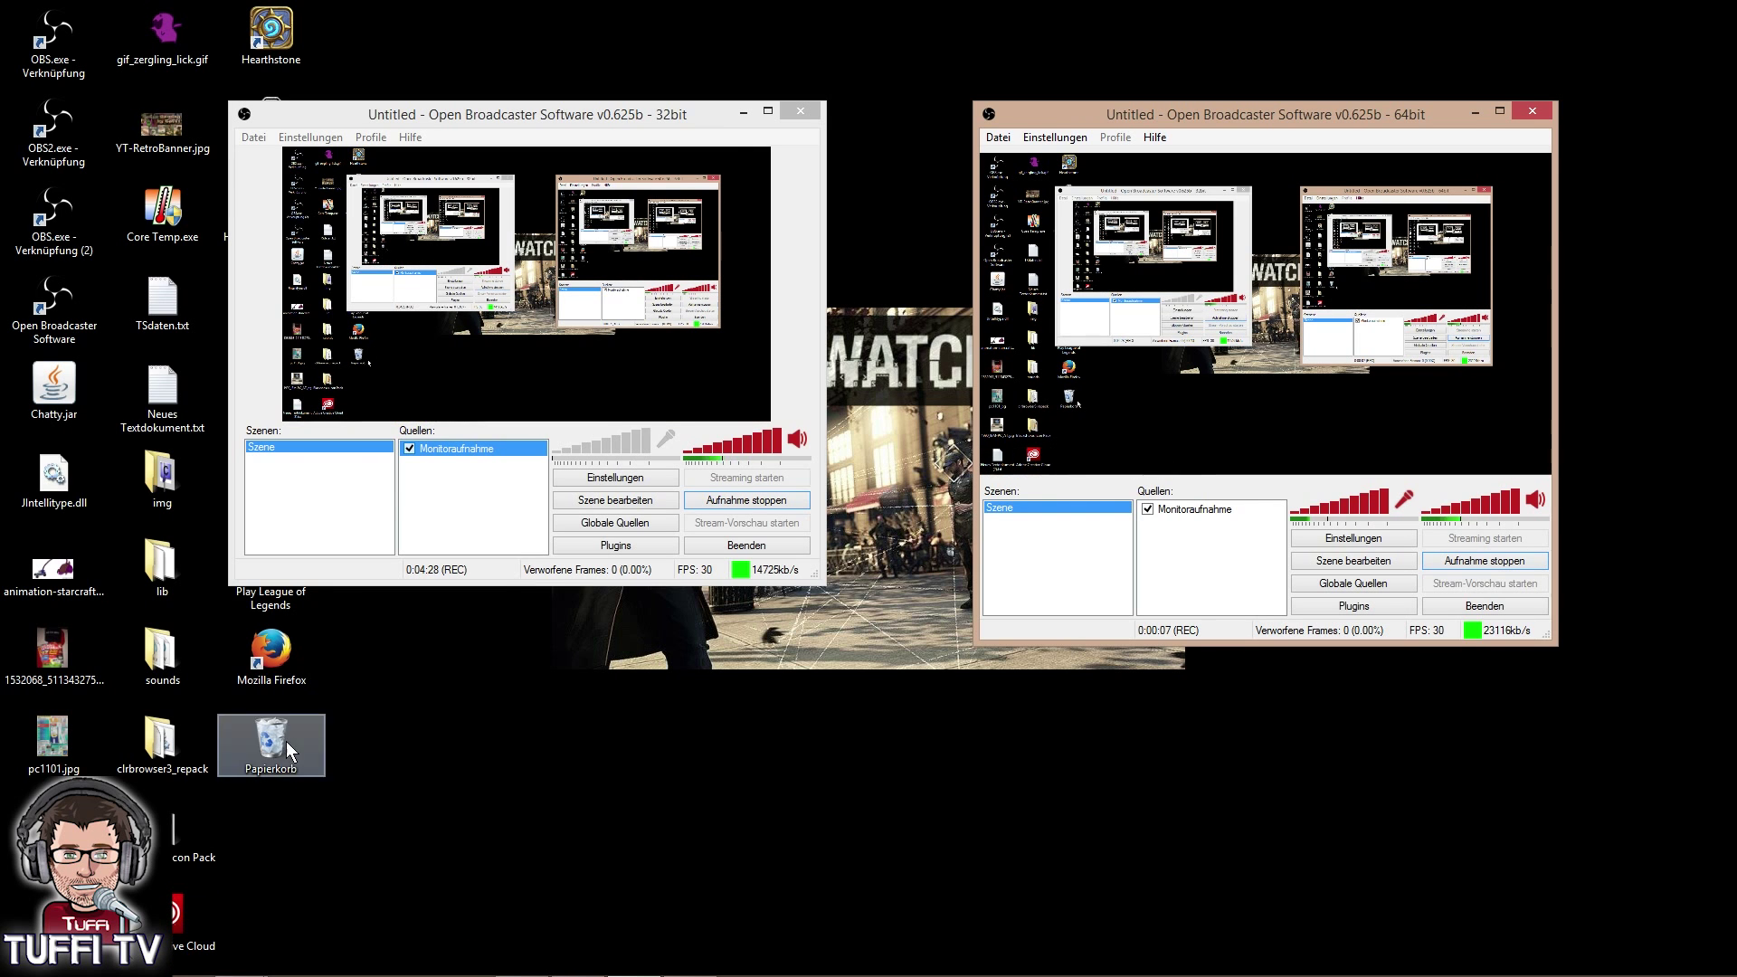
{"action": "left_click_drag", "start_coordinate": [528, 786], "coordinate": [380, 834]}
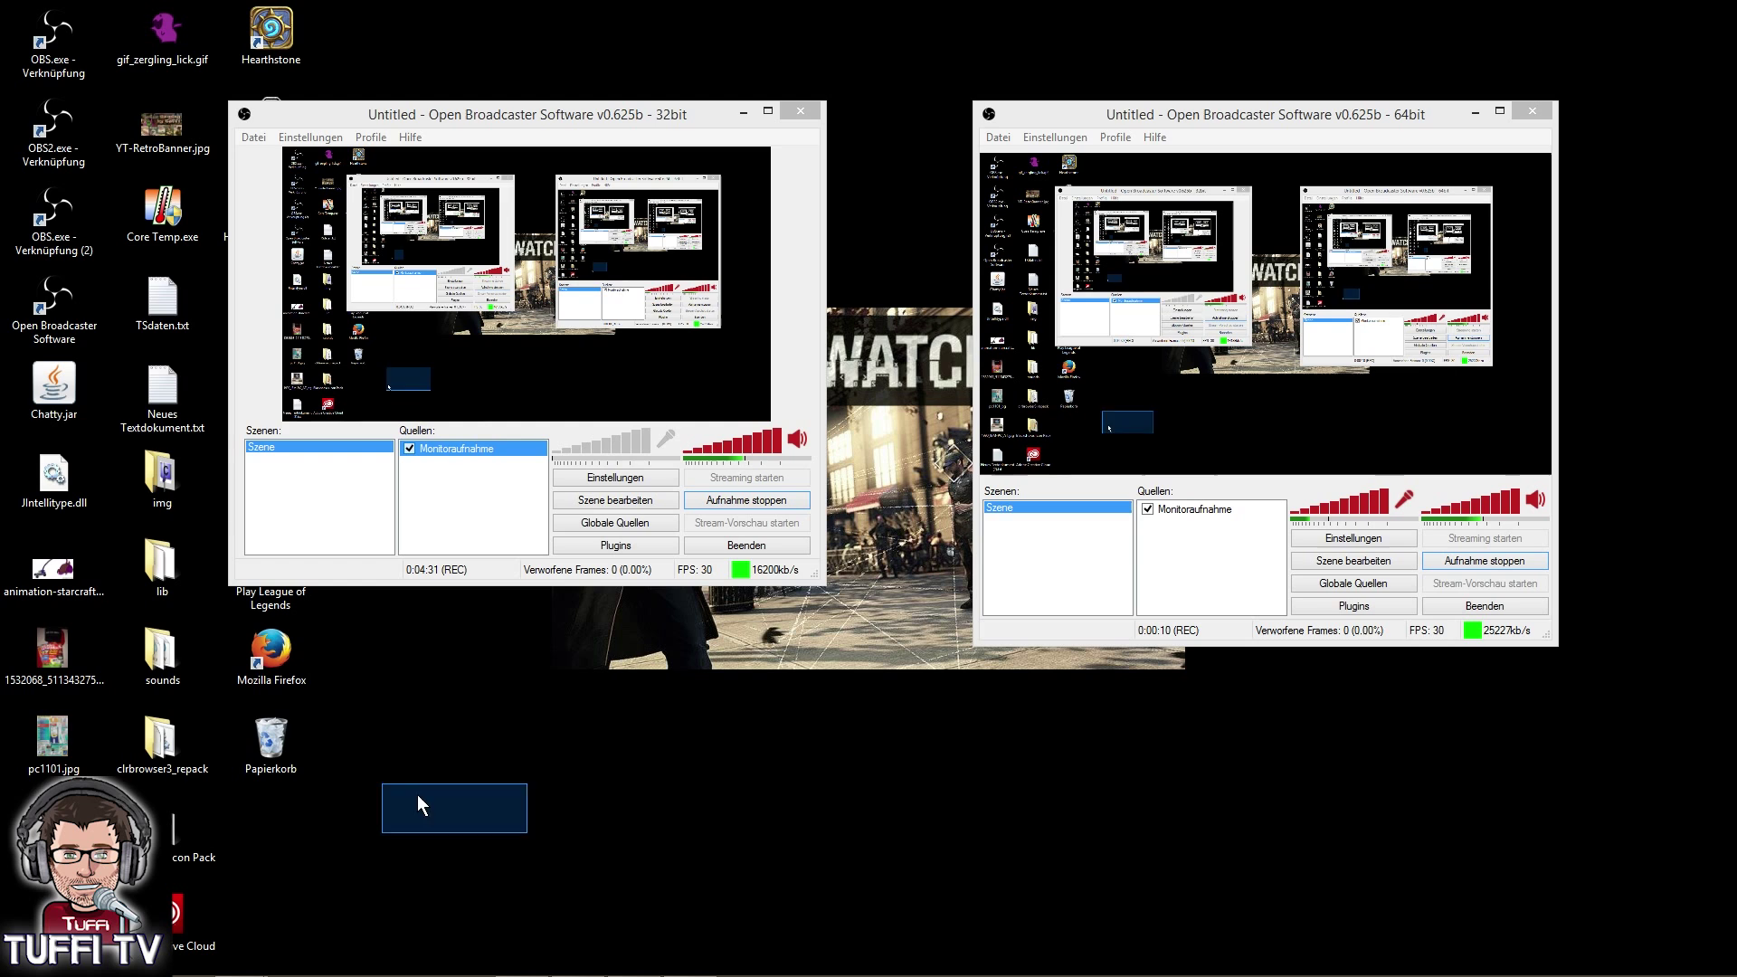
{"action": "left_click", "coordinate": [1484, 562]}
Open the 64-bit OBS settings and review the encoding, broadcast, audio and advanced pages
{"action": "left_click", "coordinate": [1057, 137]}
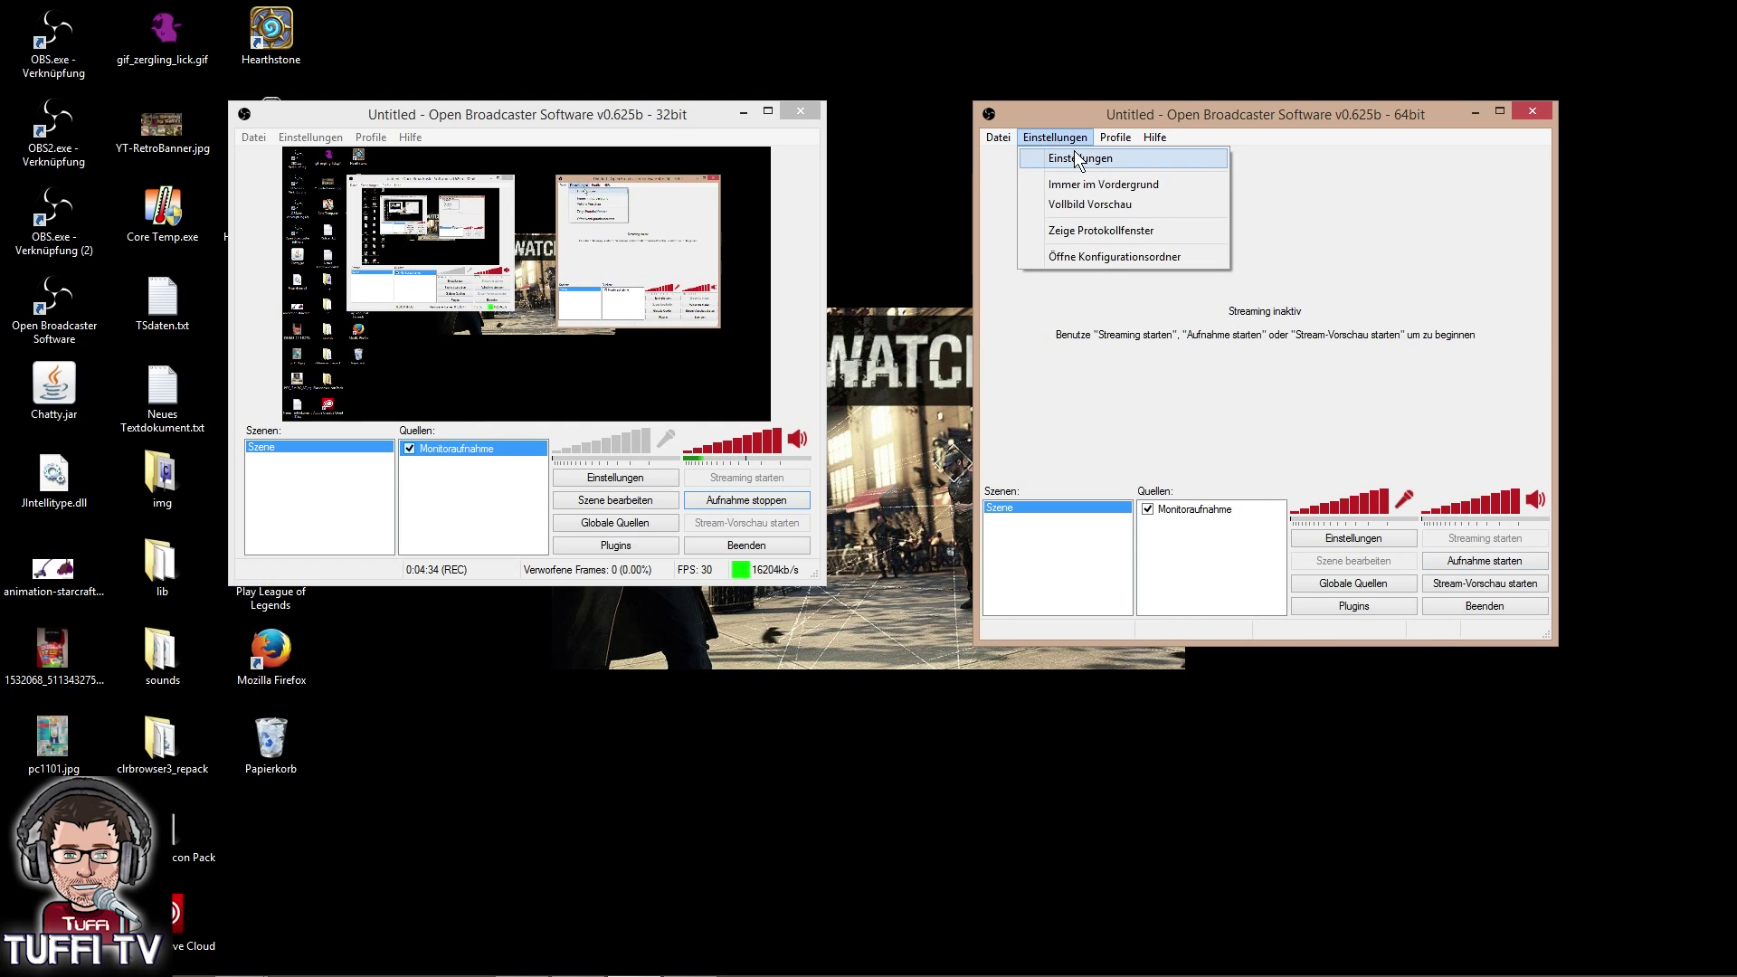
{"action": "left_click", "coordinate": [1077, 159]}
{"action": "left_click", "coordinate": [527, 227]}
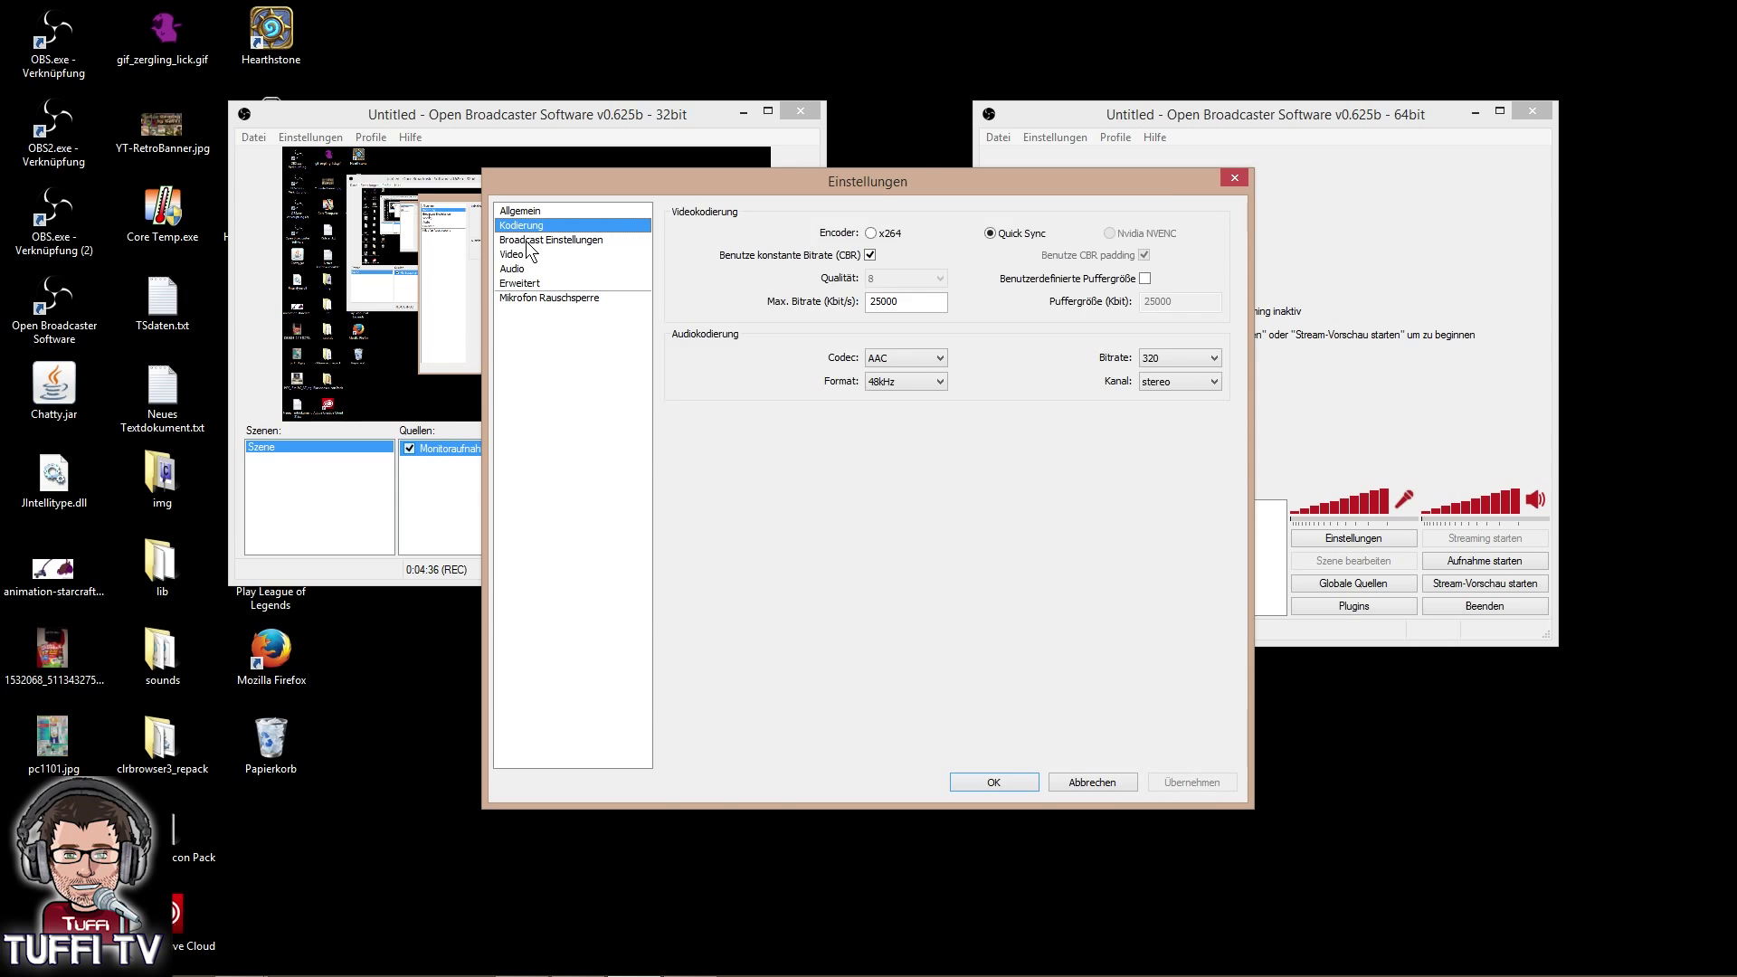
{"action": "left_click", "coordinate": [529, 242]}
{"action": "left_click", "coordinate": [526, 270]}
{"action": "left_click", "coordinate": [525, 284]}
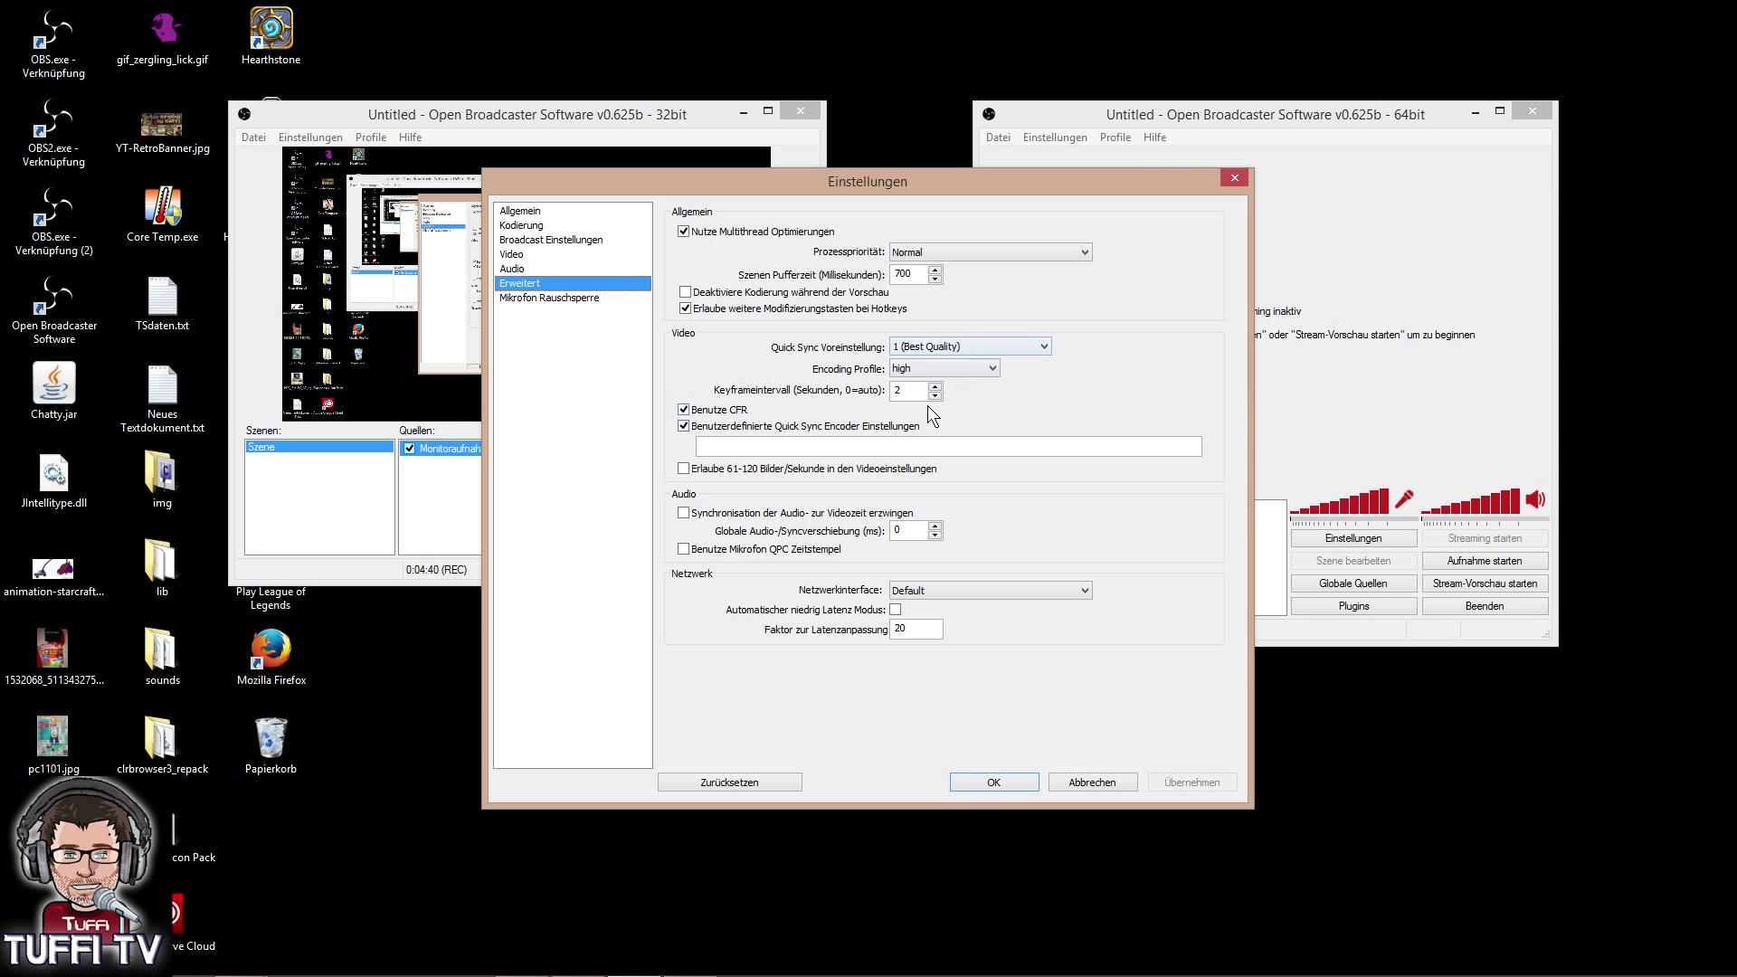
Select the high encoding profile and show the available Quick Sync presets
{"action": "left_click", "coordinate": [968, 369]}
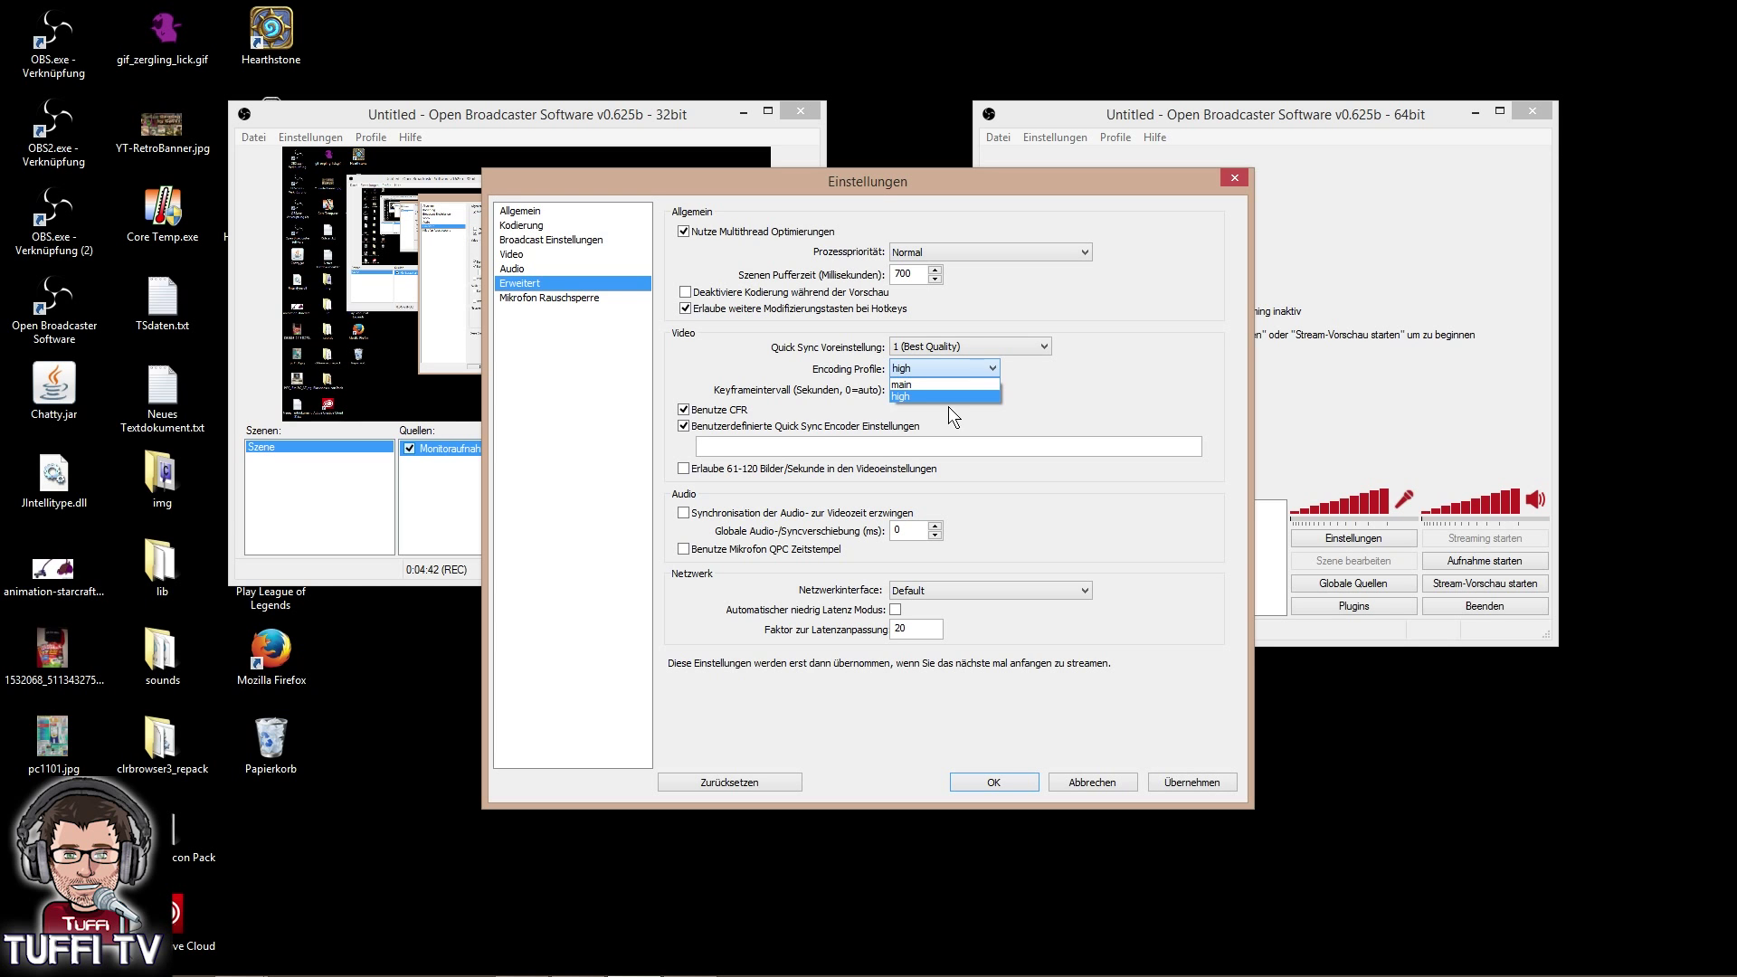
{"action": "left_click", "coordinate": [923, 397]}
{"action": "left_click", "coordinate": [1022, 347]}
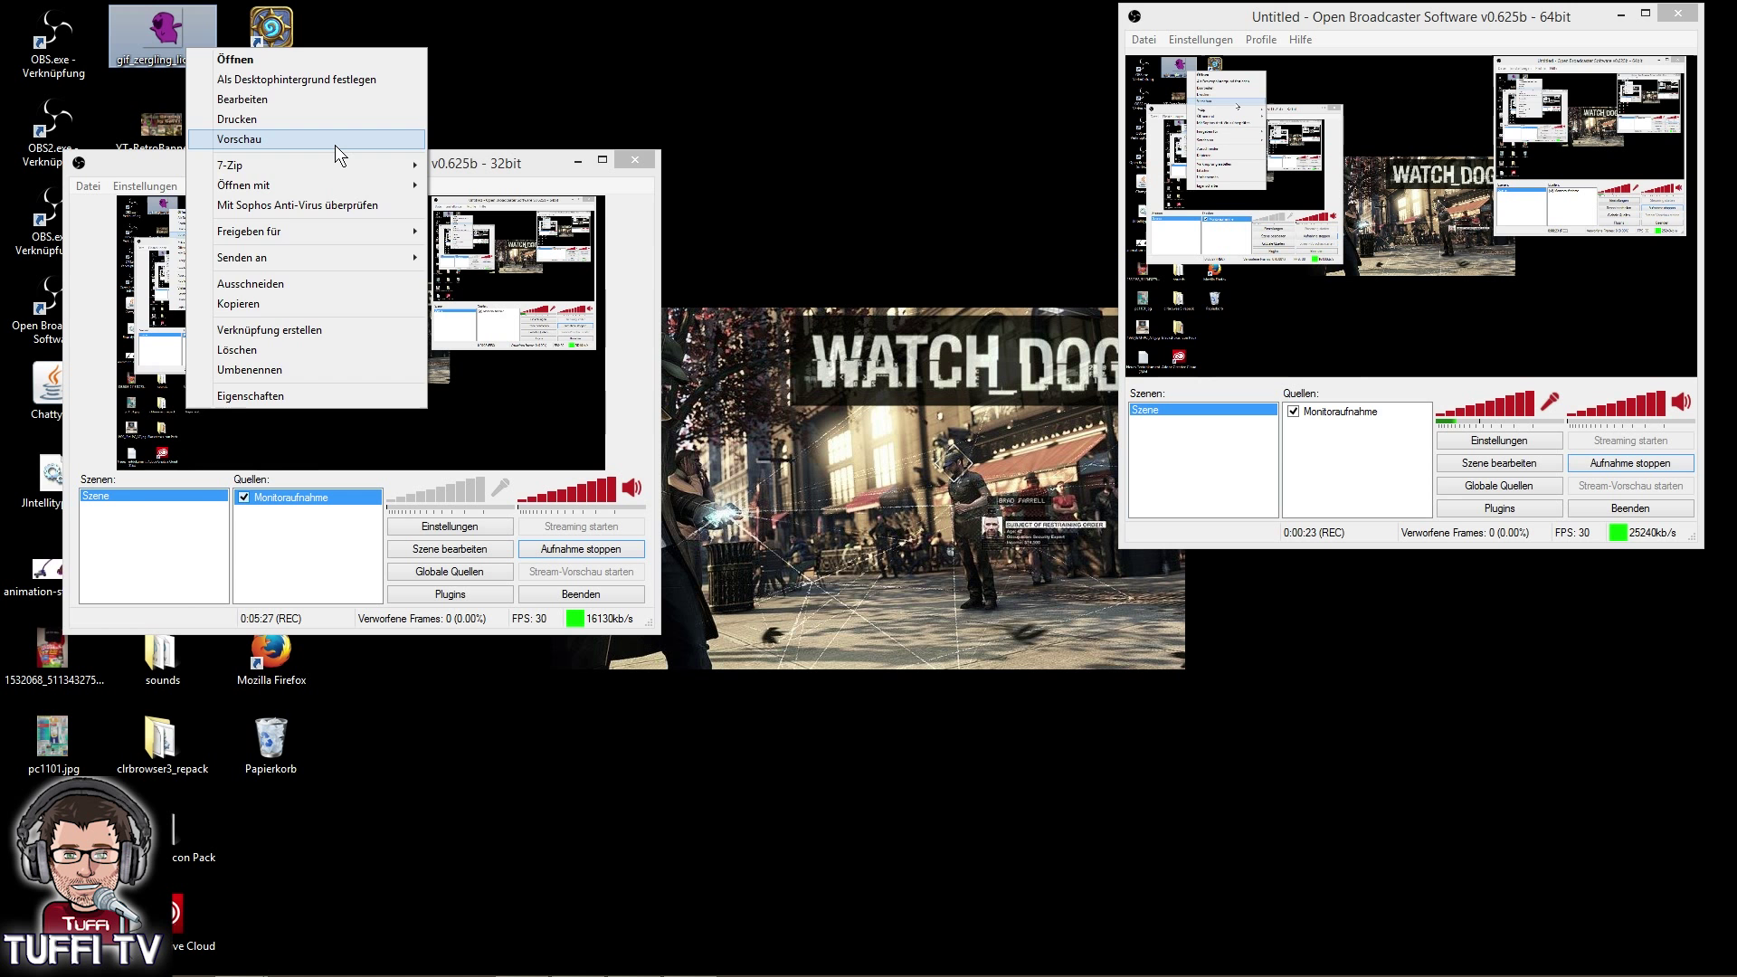
Preview gif_zergling_lick.gif in the photo viewer, restore and move its window, and close it
{"action": "left_click", "coordinate": [335, 145]}
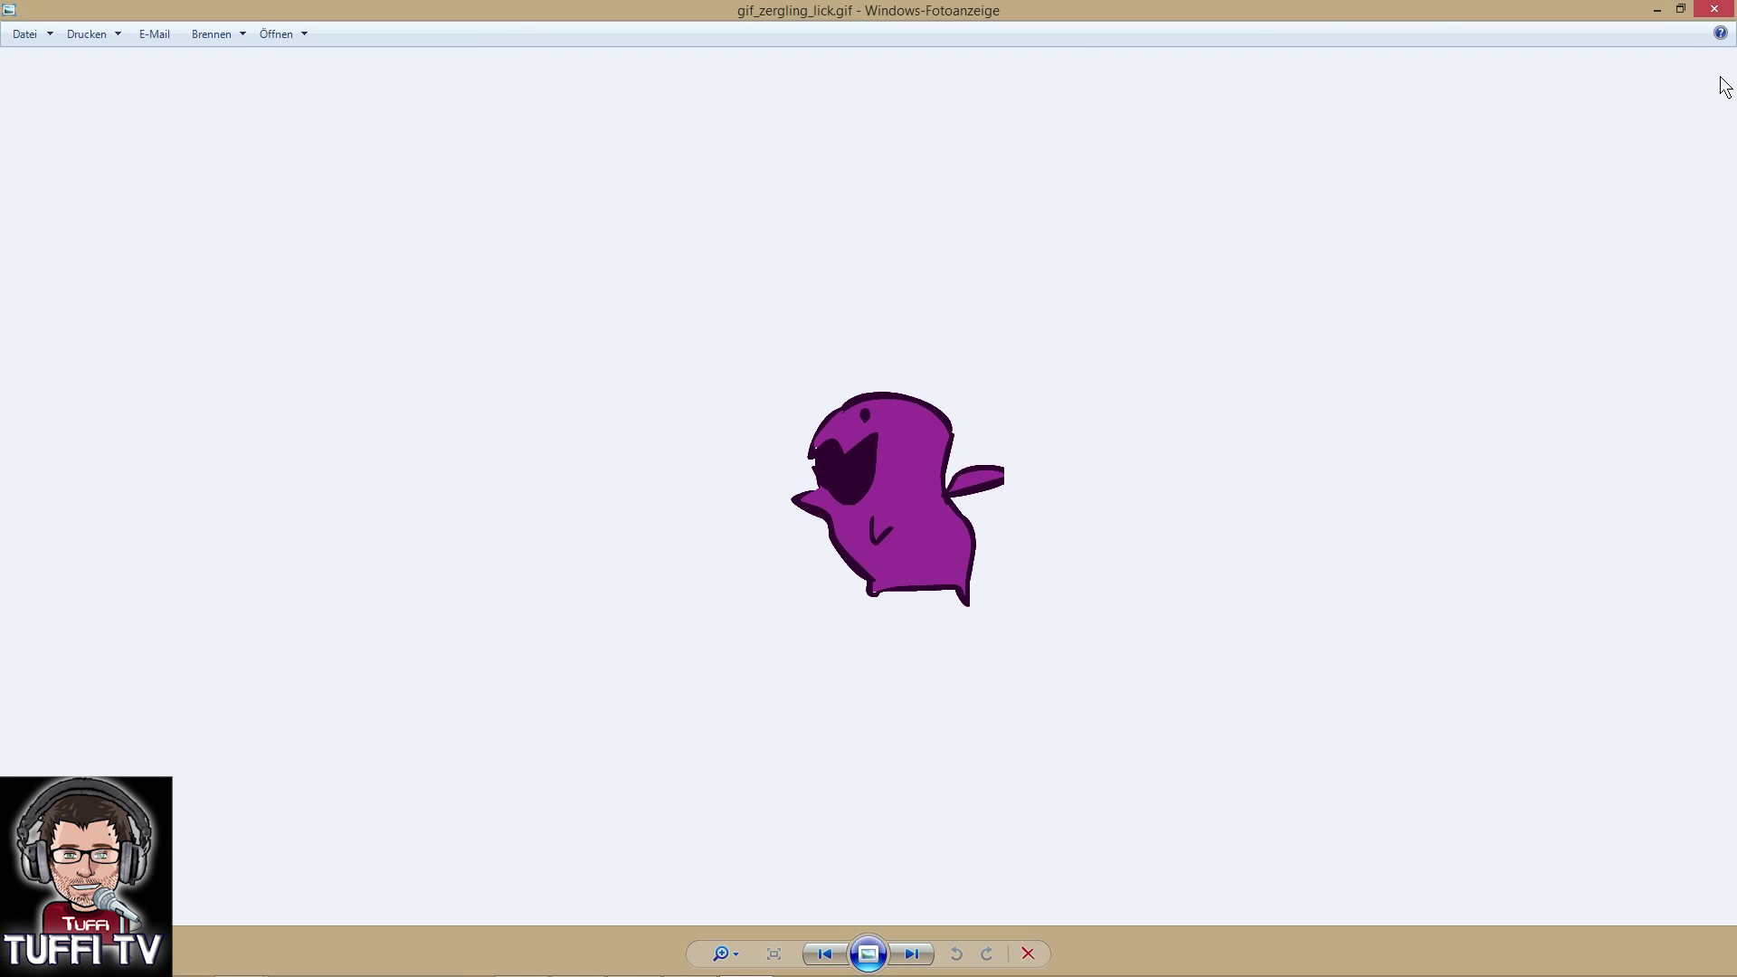
{"action": "left_click", "coordinate": [1681, 9]}
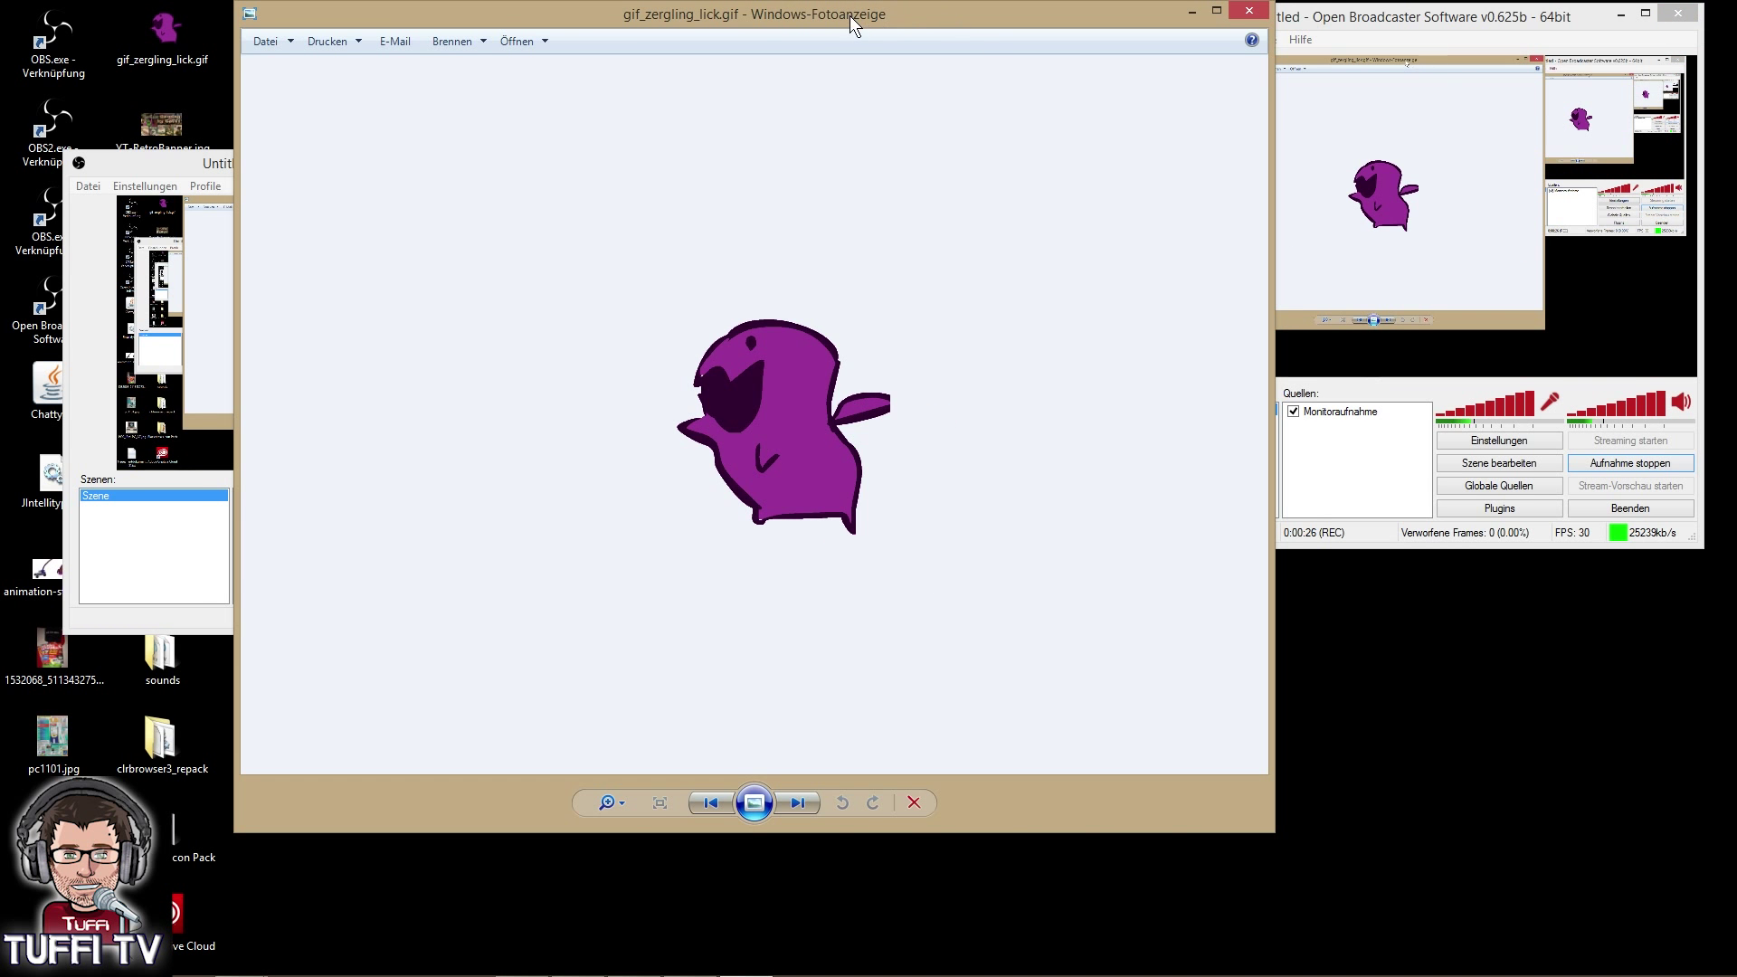
{"action": "left_click_drag", "start_coordinate": [849, 15], "coordinate": [1029, 78]}
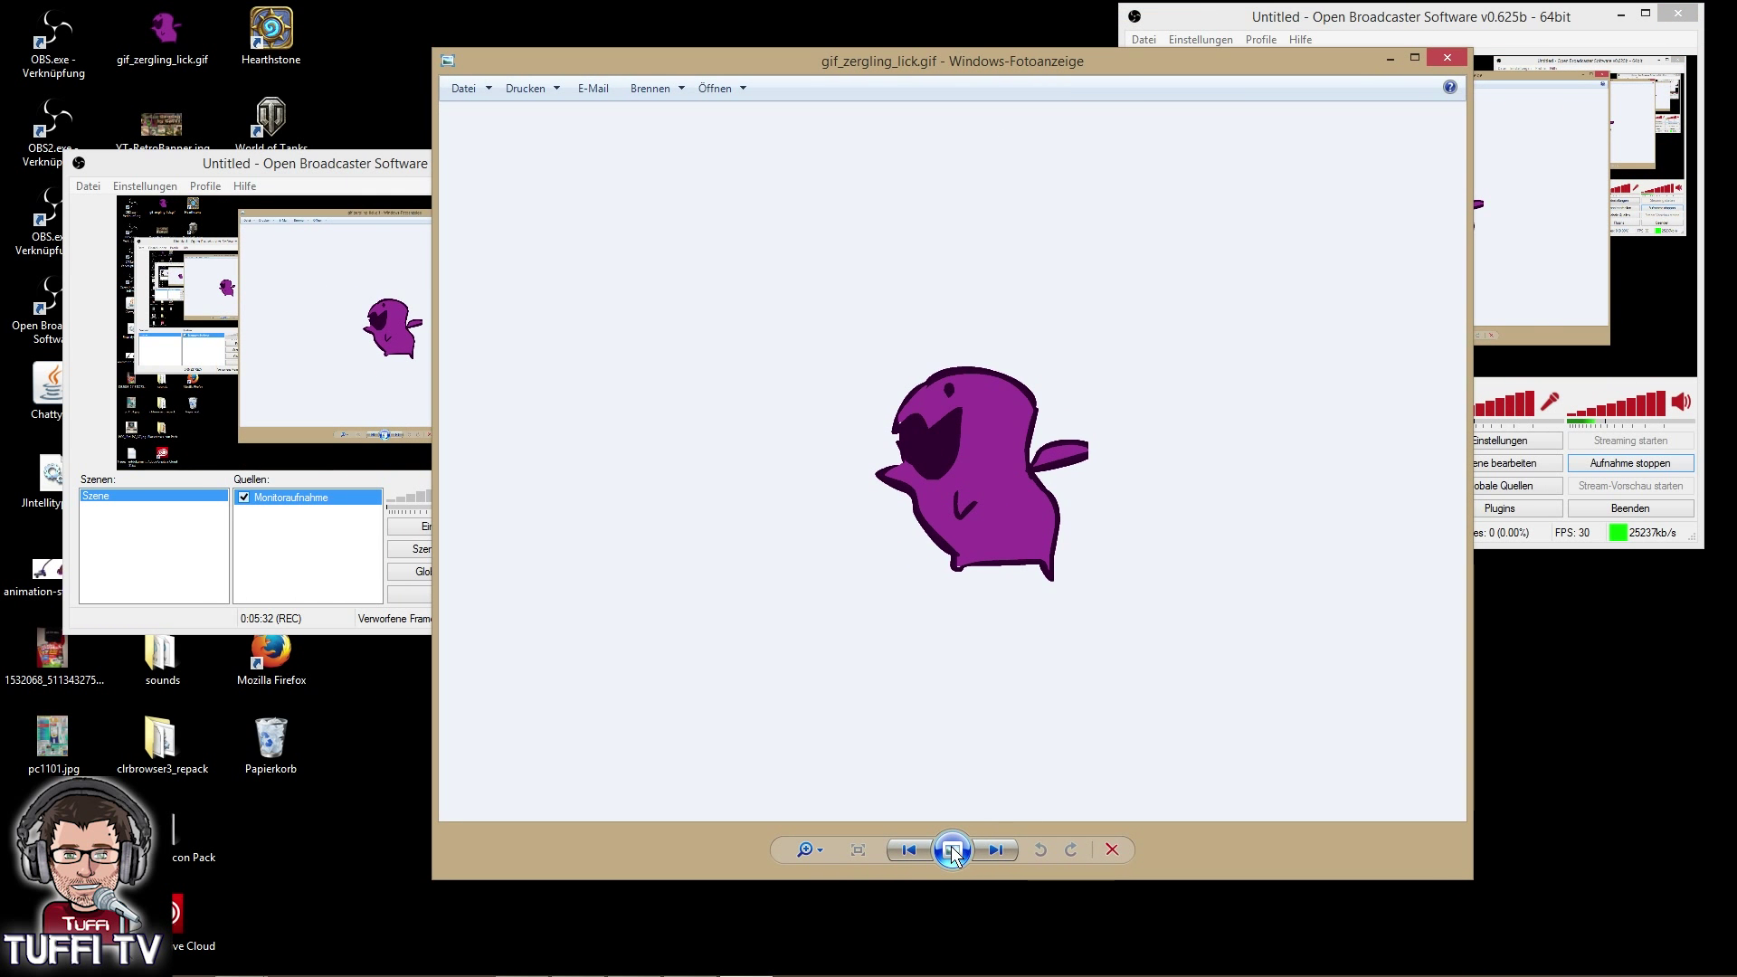
{"action": "left_click", "coordinate": [1449, 58]}
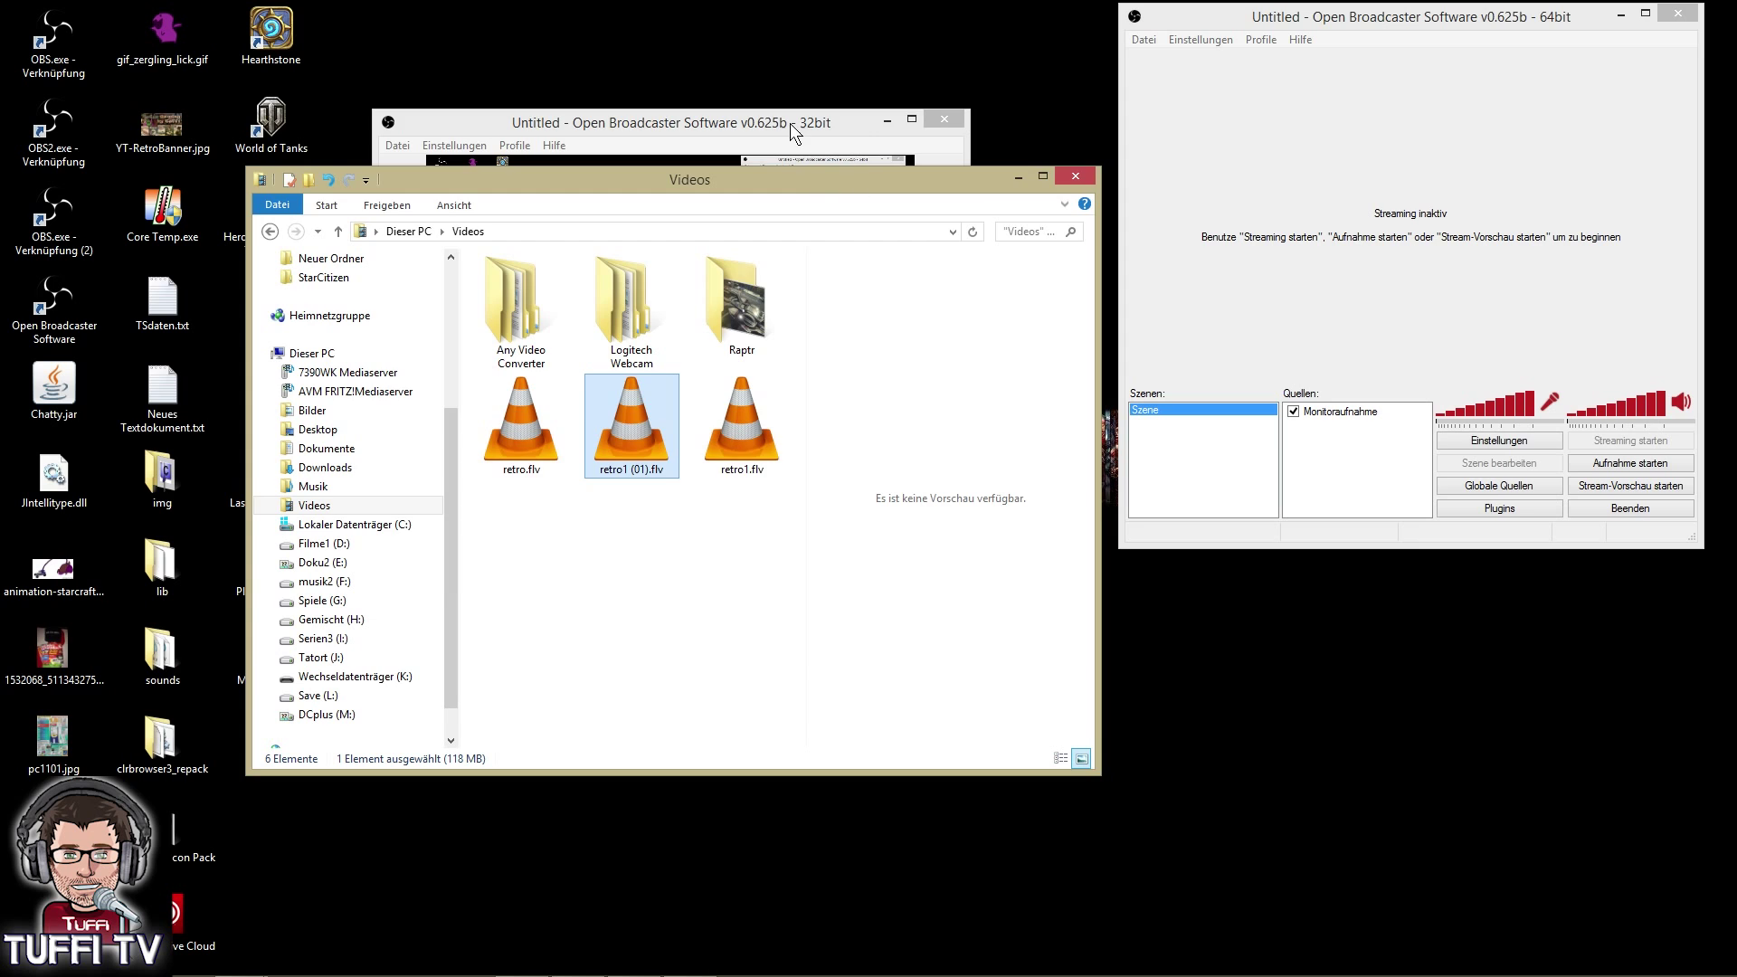
Arrange the 32-bit and 64-bit OBS windows side by side and open the 64-bit settings
{"action": "left_click_drag", "start_coordinate": [790, 123], "coordinate": [753, 48]}
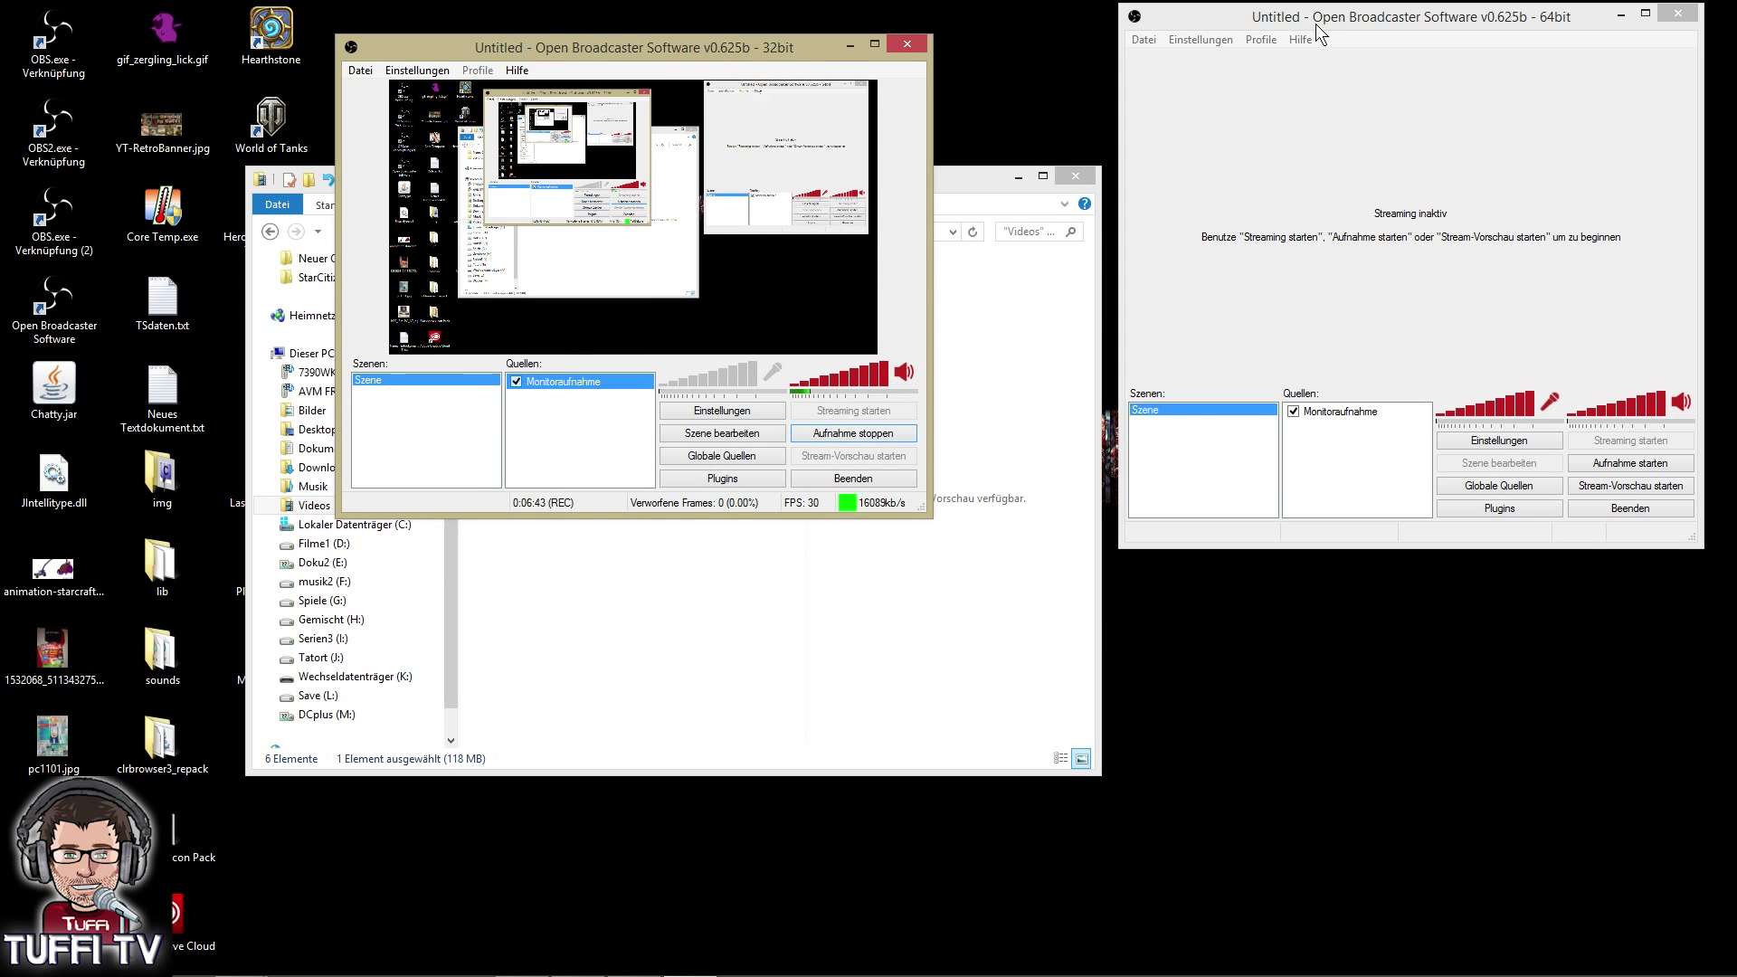
{"action": "left_click_drag", "start_coordinate": [1316, 24], "coordinate": [1249, 98]}
{"action": "left_click", "coordinate": [1131, 116]}
{"action": "mouse_move", "coordinate": [1191, 116]}
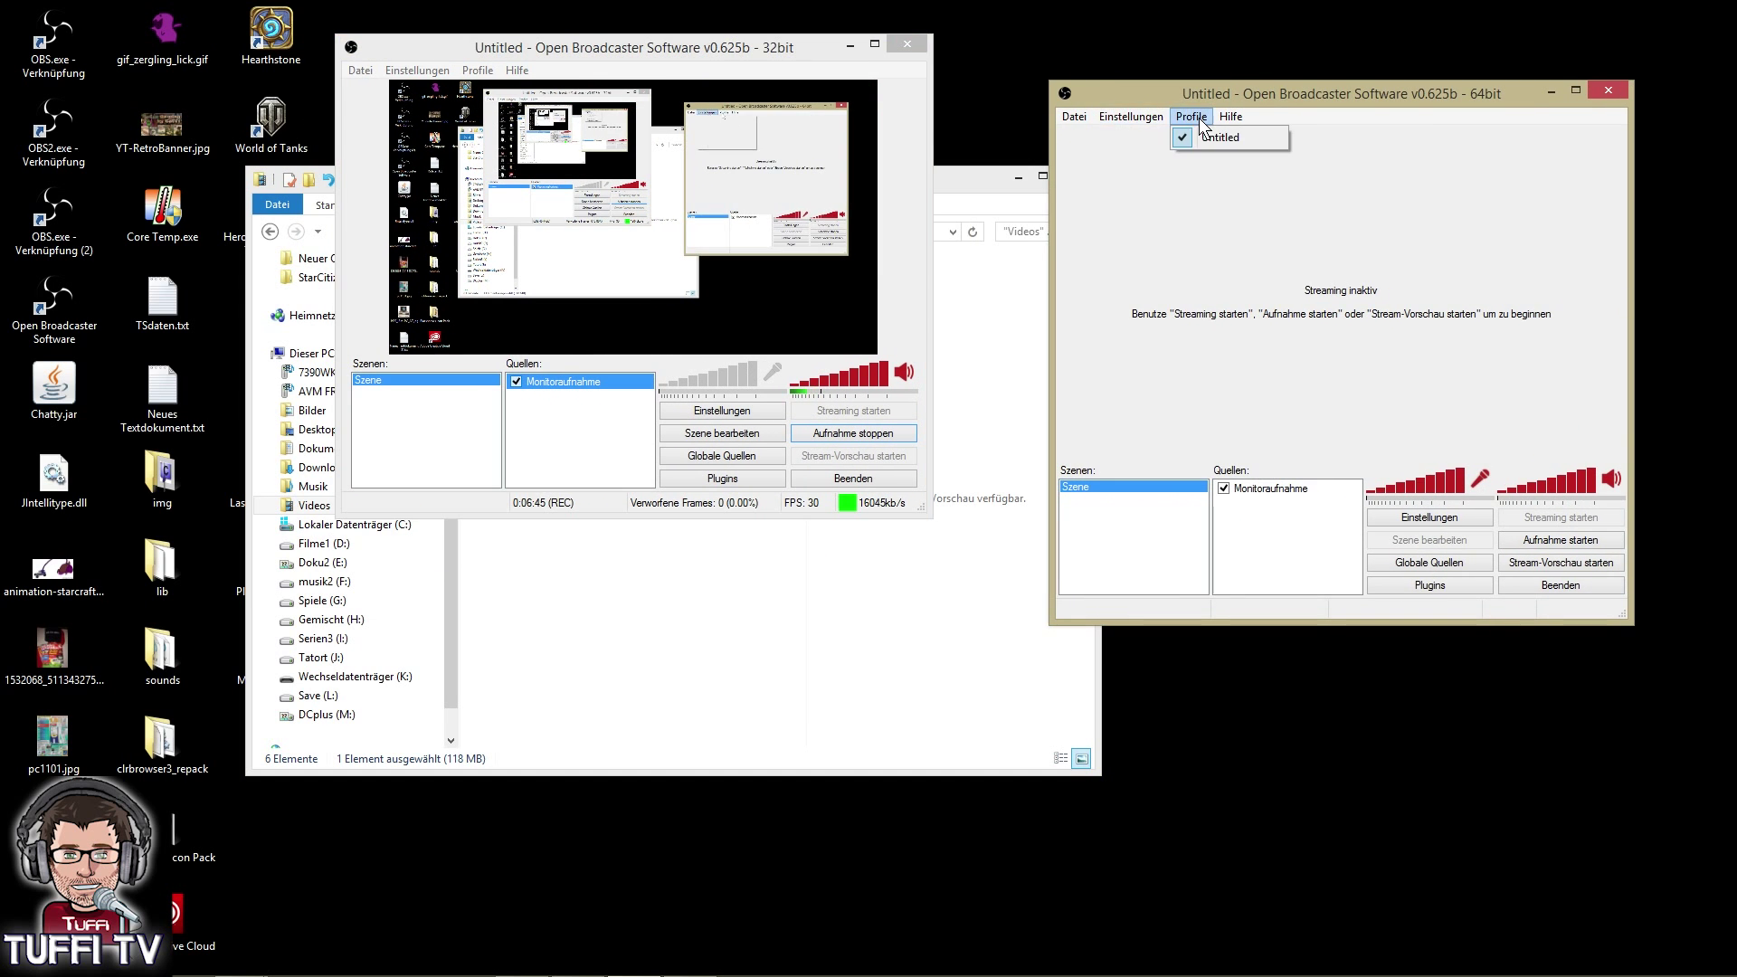
{"action": "left_click", "coordinate": [1142, 138]}
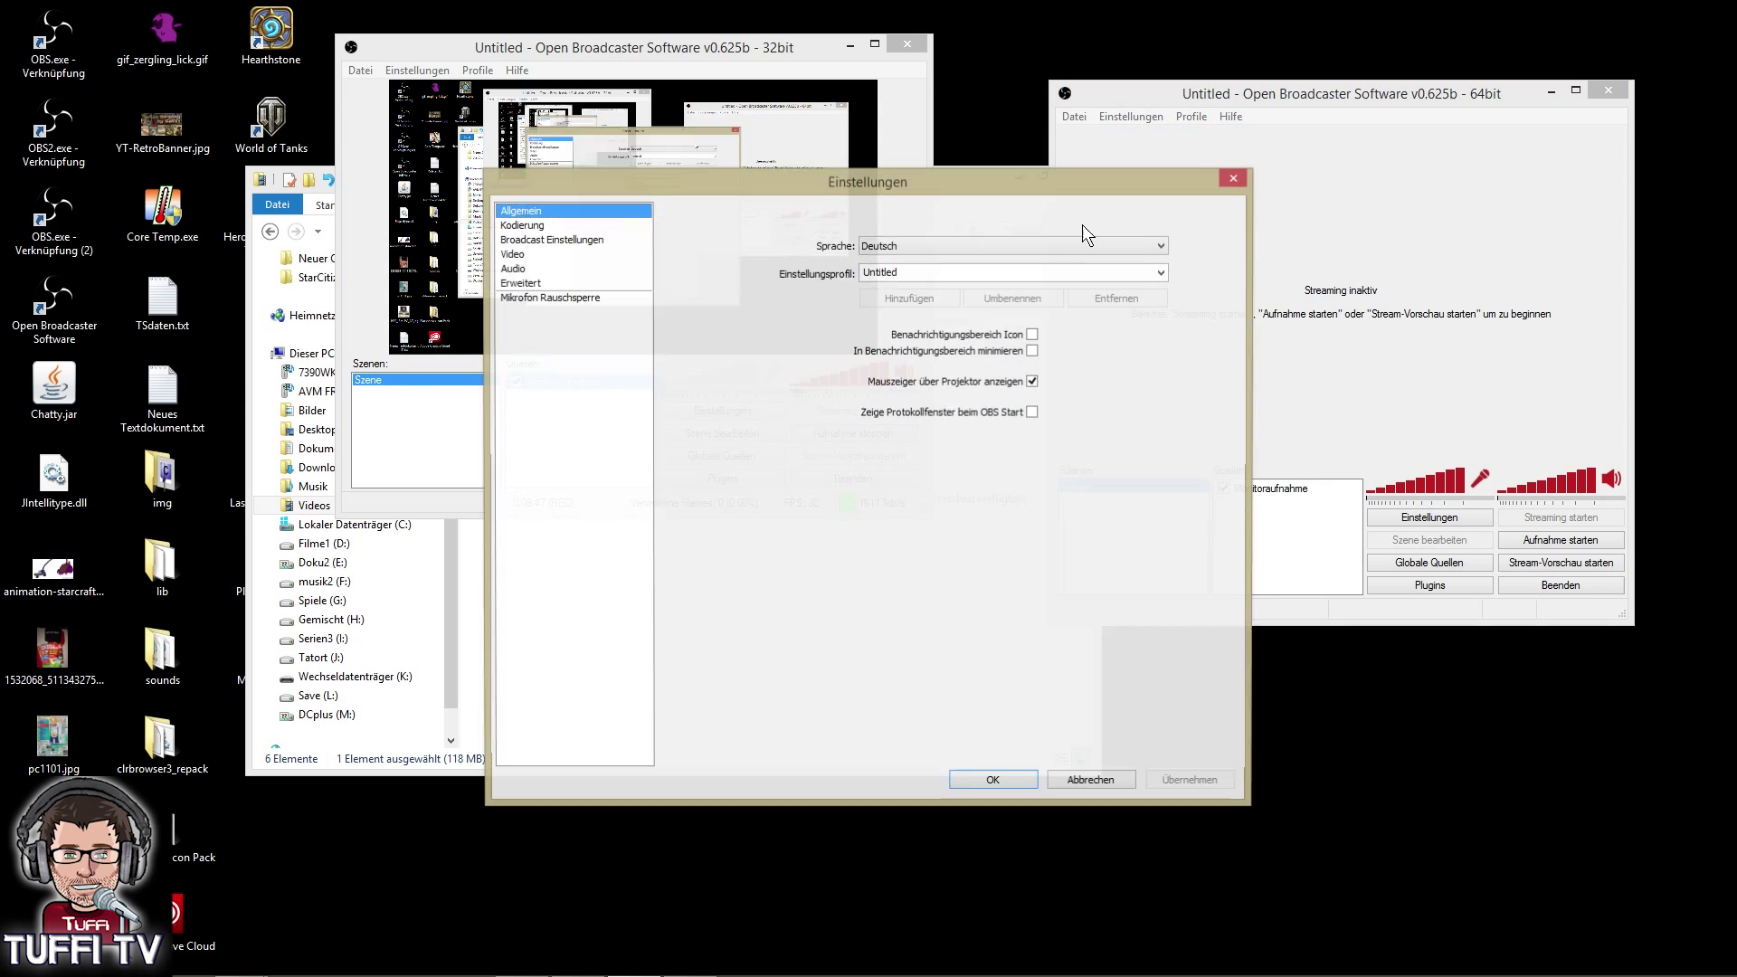
Check the encoding and broadcast settings, including the available modes, keeping the mode at Nur Dateiausgabe
{"action": "left_click", "coordinate": [521, 225]}
{"action": "left_click", "coordinate": [547, 241]}
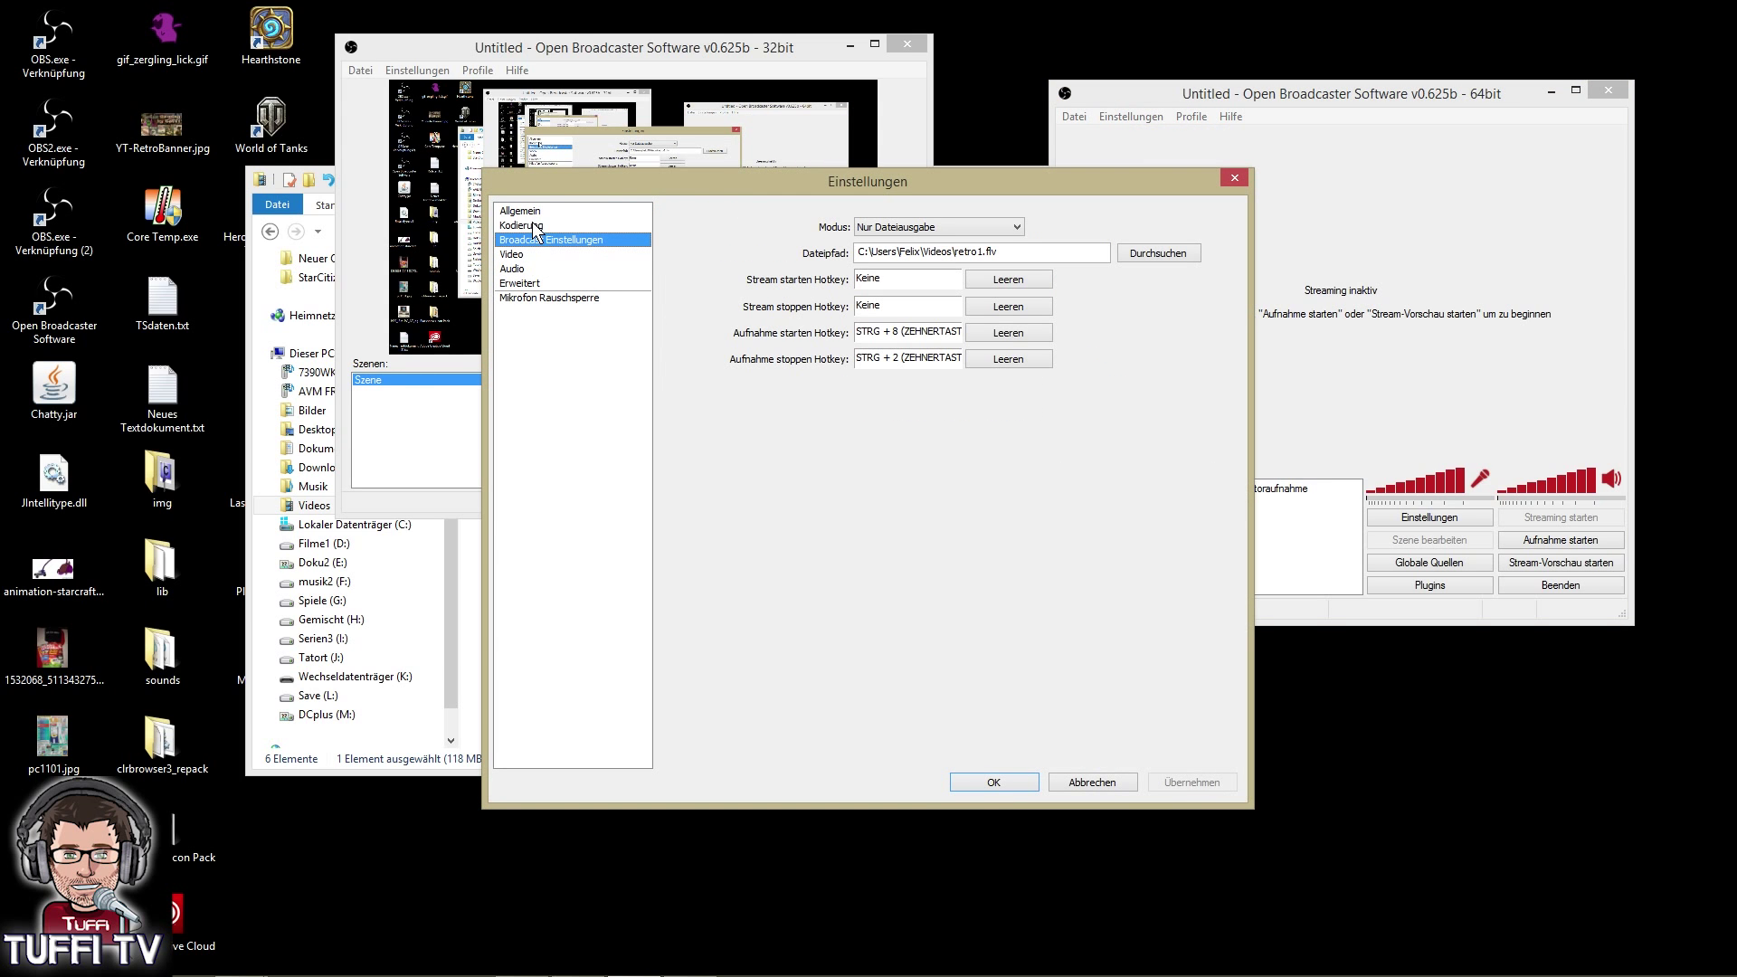
{"action": "left_click", "coordinate": [929, 229]}
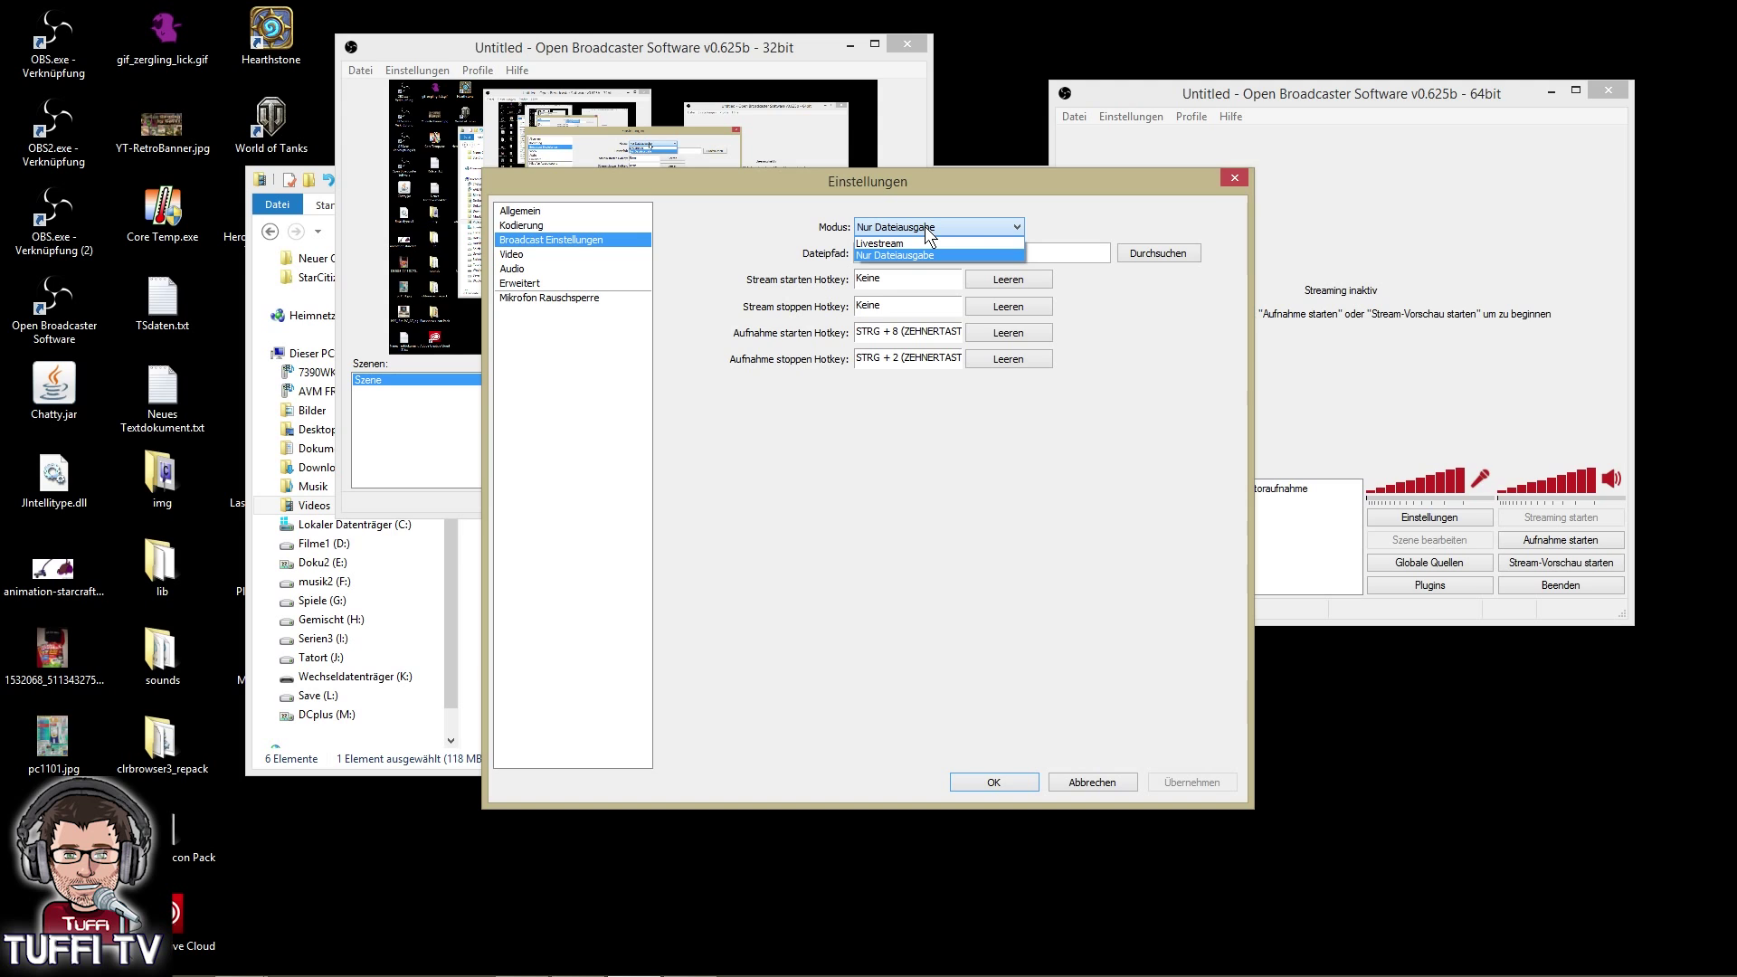
{"action": "left_click", "coordinate": [926, 232]}
{"action": "left_click", "coordinate": [926, 228]}
{"action": "left_click", "coordinate": [925, 226]}
Place the settings window beside the 32-bit OBS window and show the encoding and general settings
{"action": "left_click_drag", "start_coordinate": [943, 189], "coordinate": [1393, 81]}
{"action": "left_click_drag", "start_coordinate": [702, 36], "coordinate": [542, 41]}
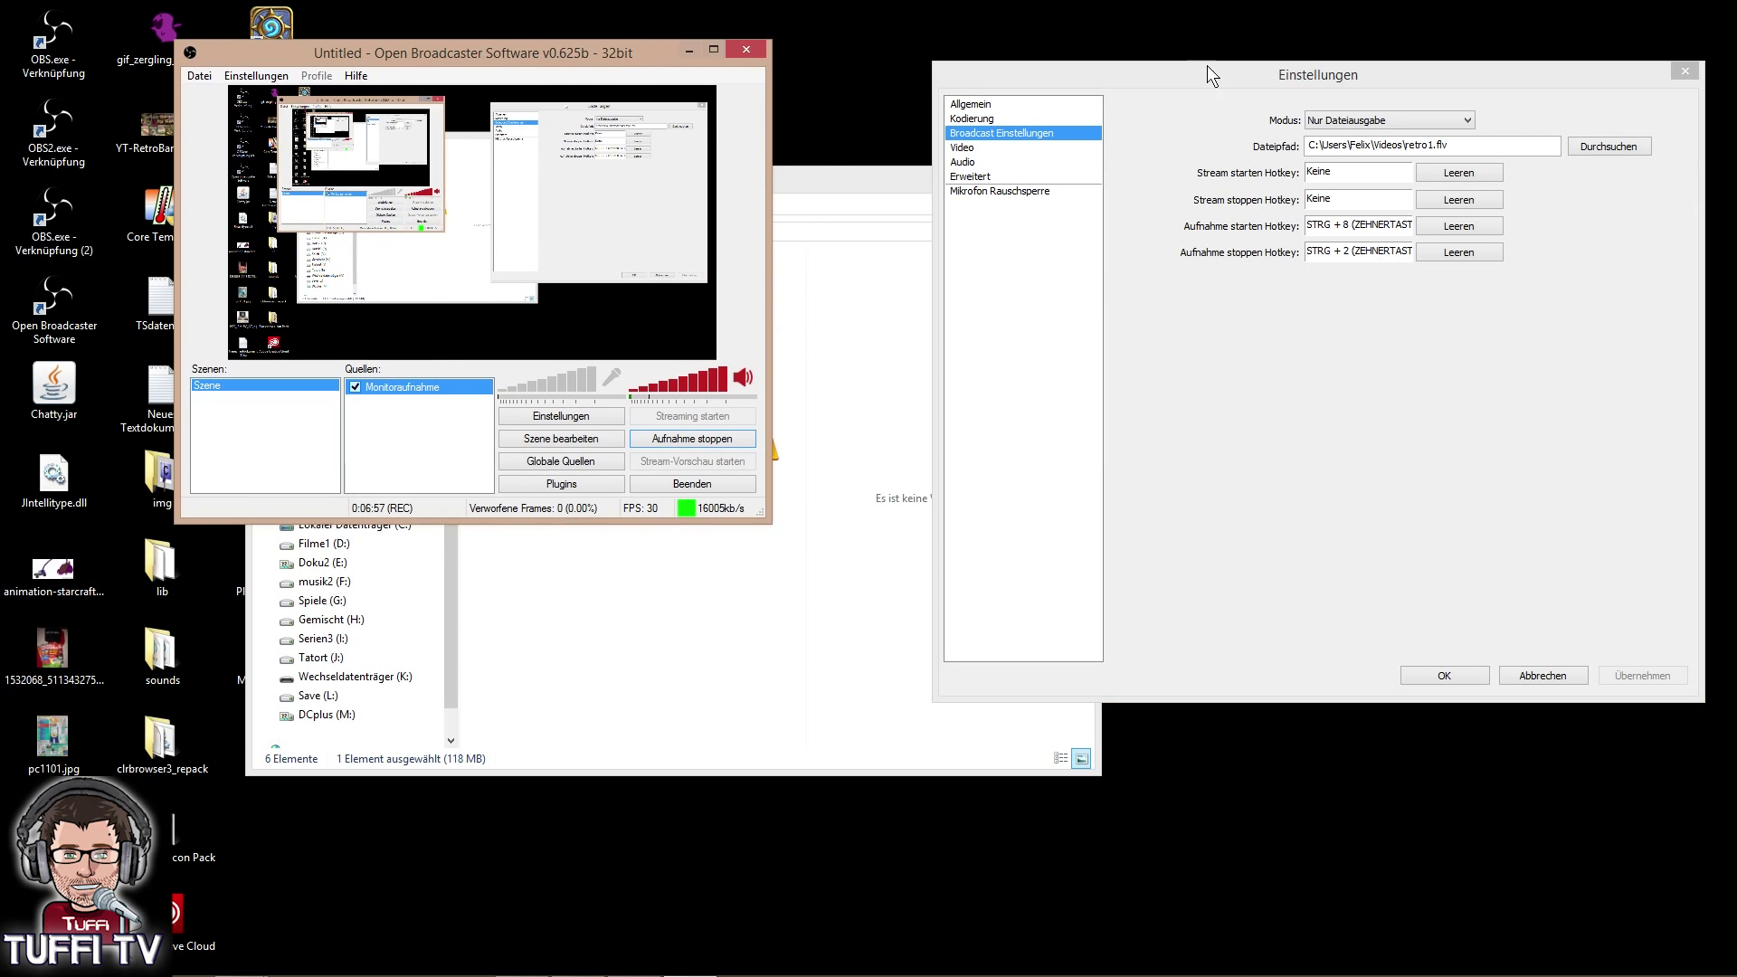
{"action": "left_click_drag", "start_coordinate": [1248, 65], "coordinate": [1136, 72]}
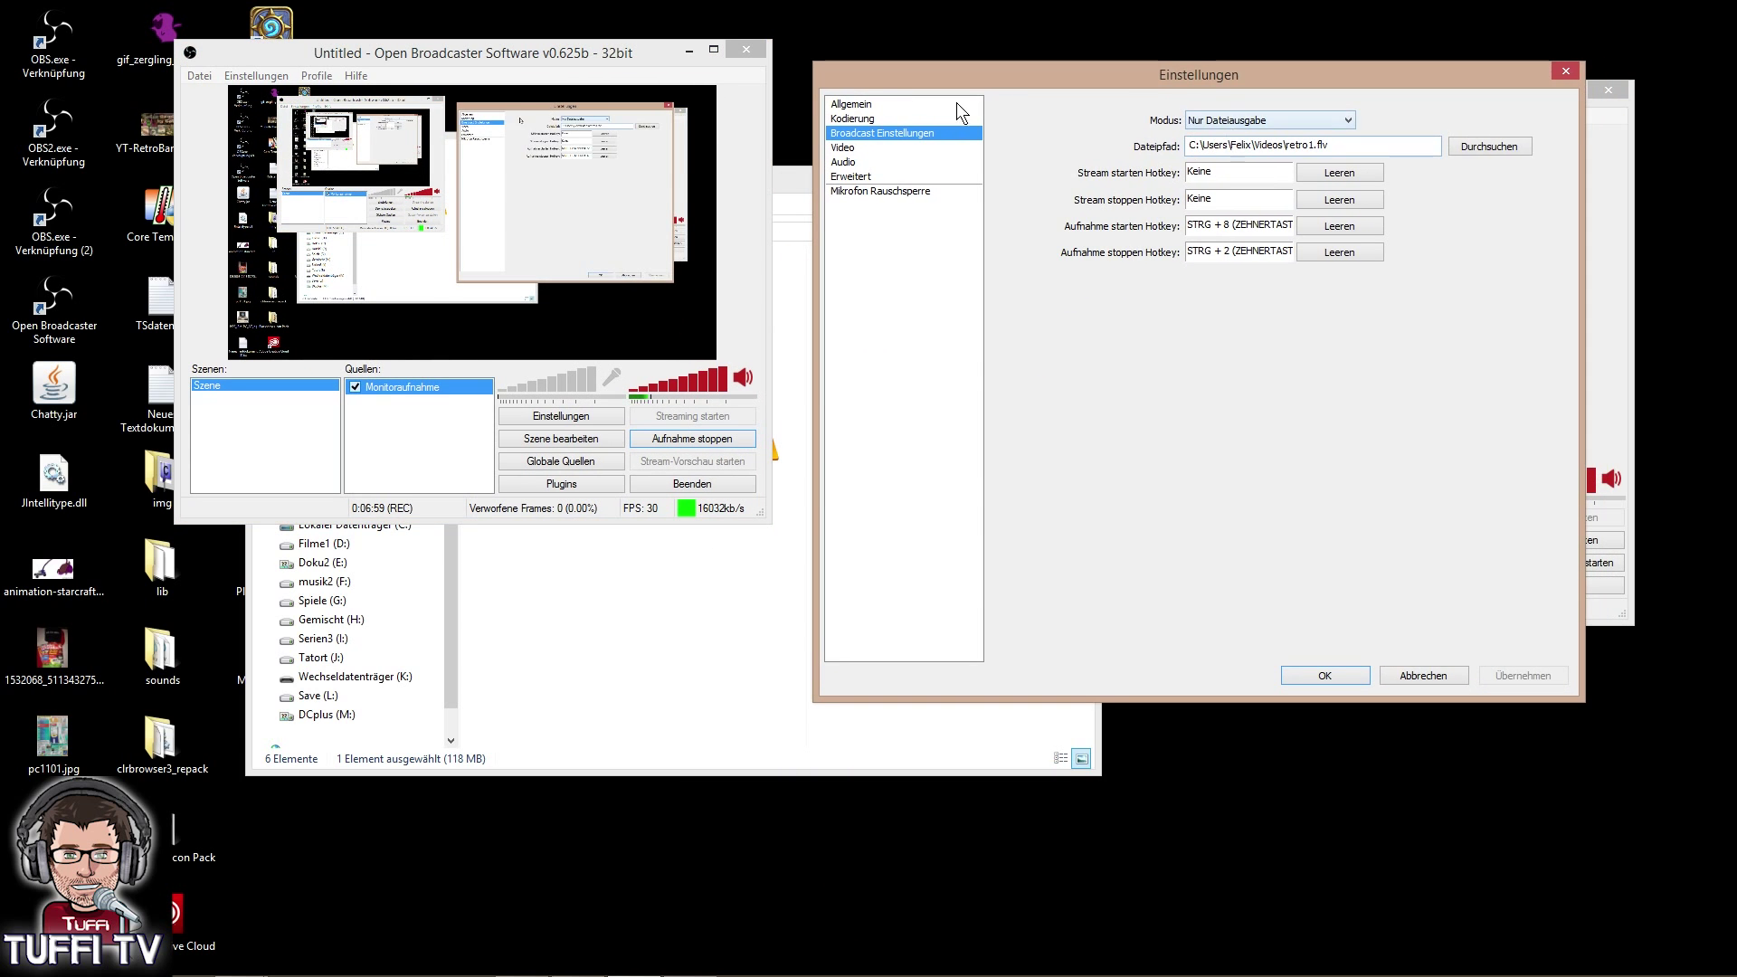
{"action": "left_click", "coordinate": [864, 117]}
{"action": "left_click", "coordinate": [861, 106]}
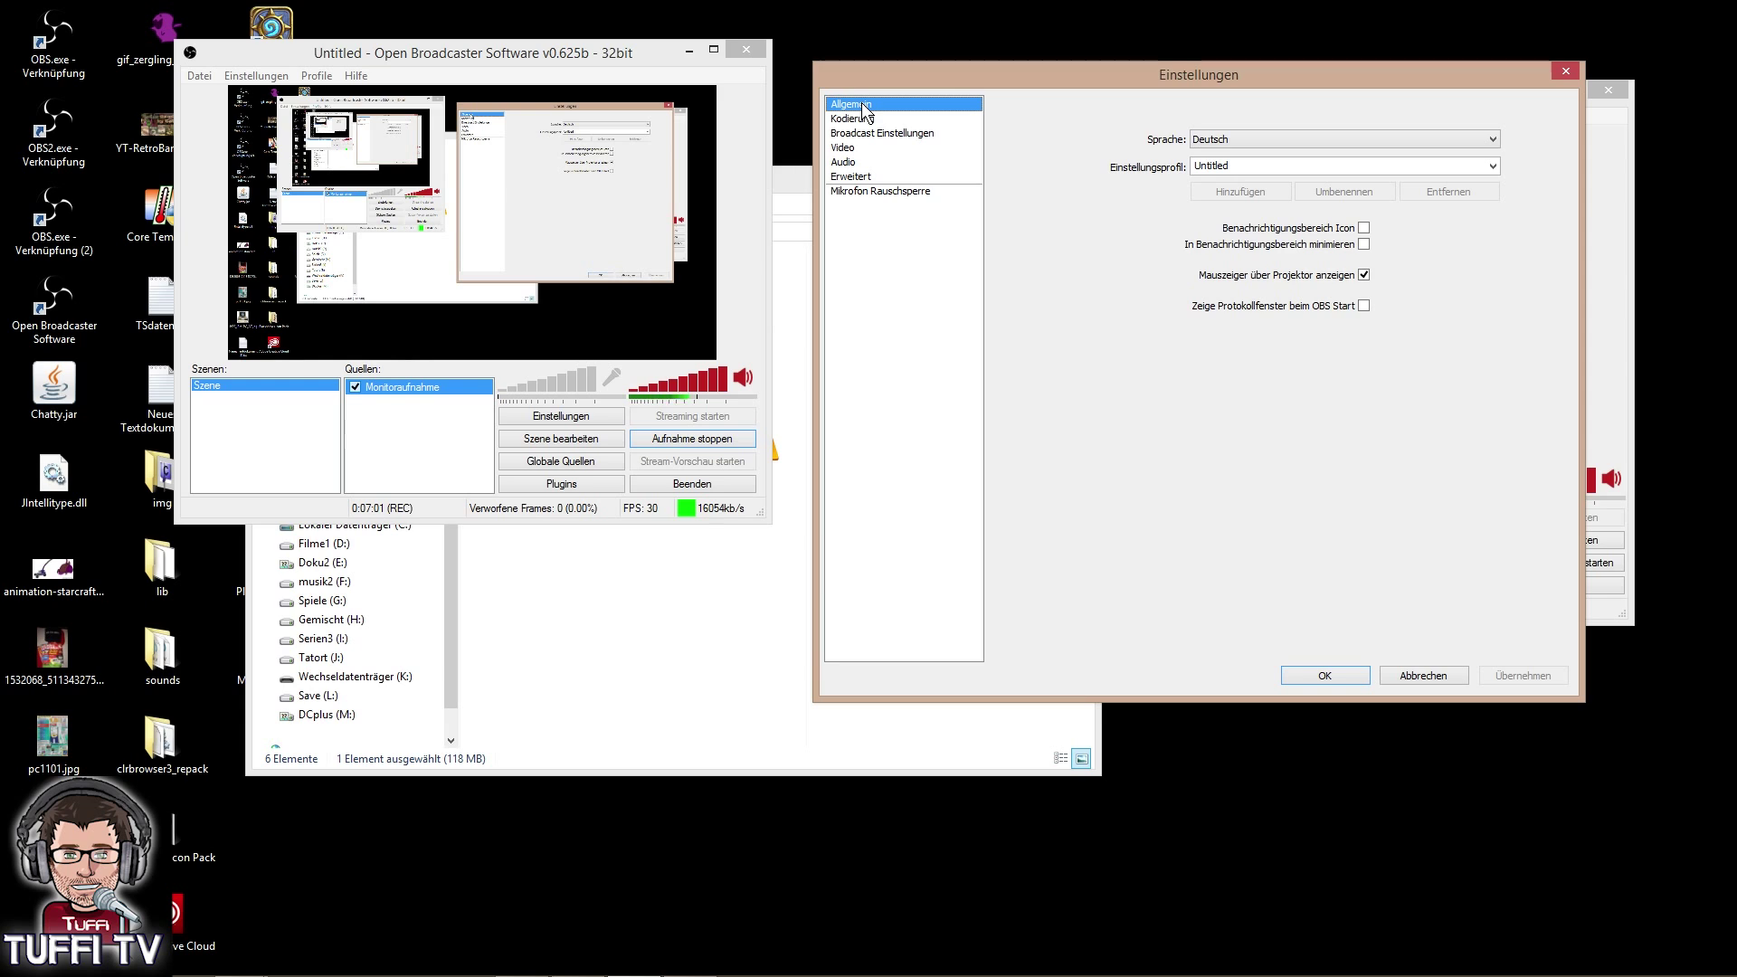
Review the encoding and broadcast settings of the 64-bit OBS and return to the general settings
{"action": "left_click", "coordinate": [874, 120]}
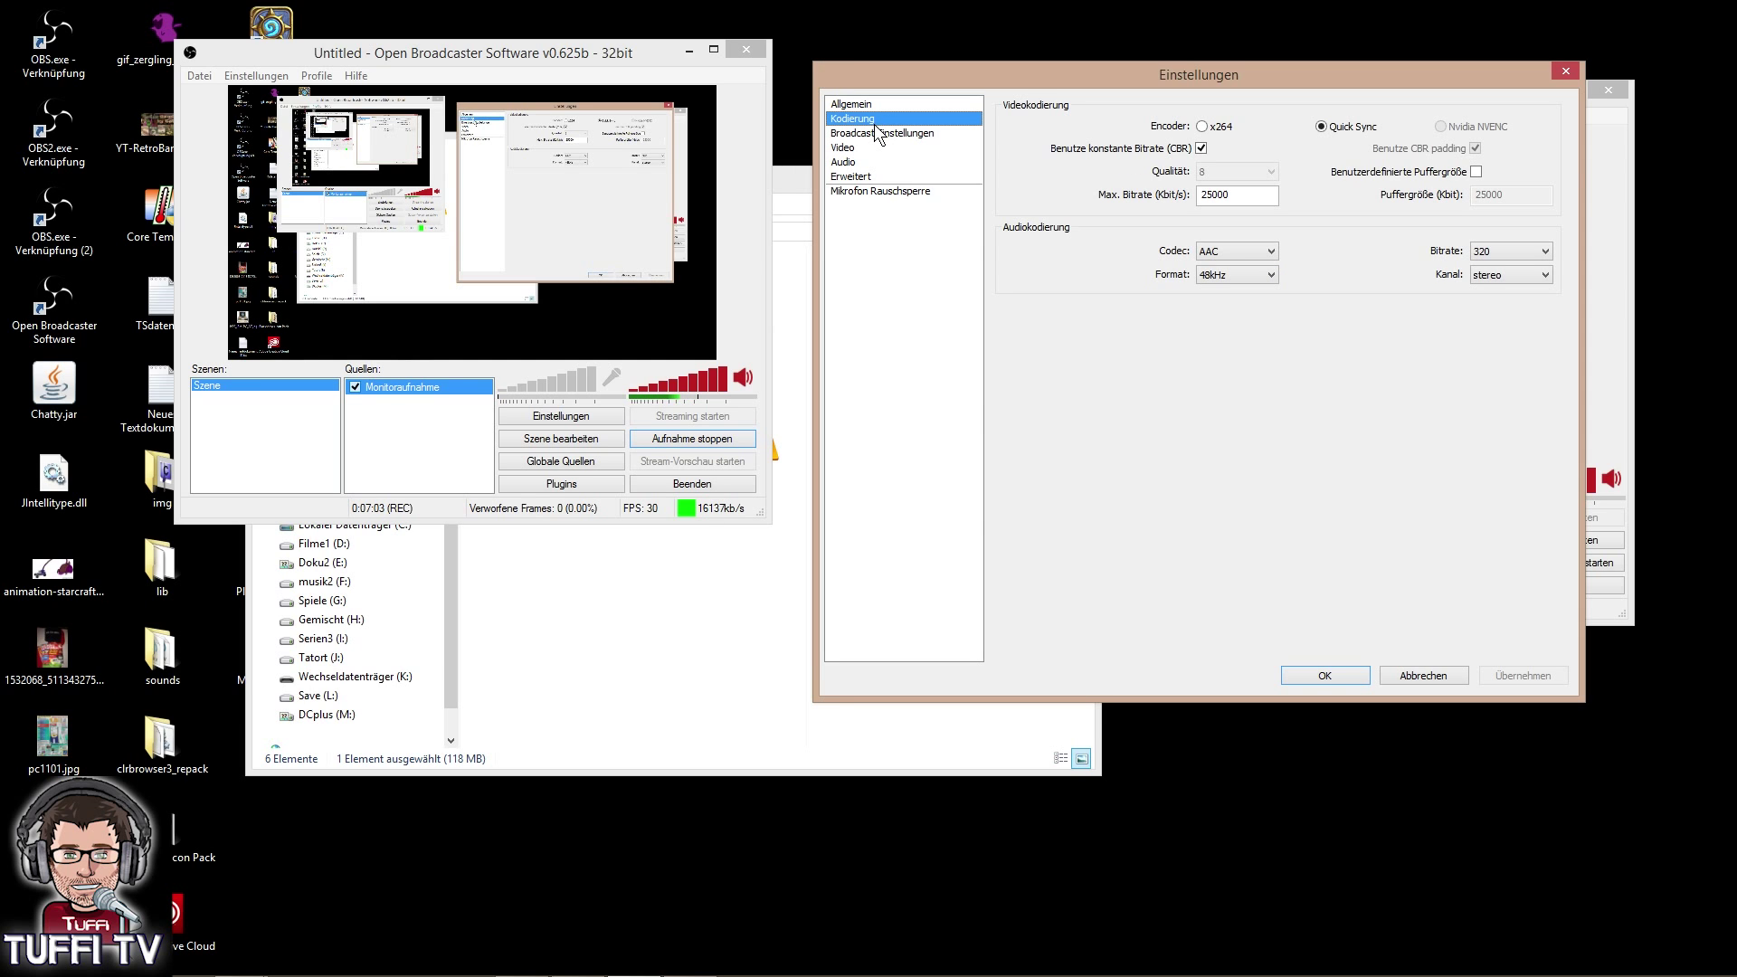
{"action": "left_click", "coordinate": [877, 134]}
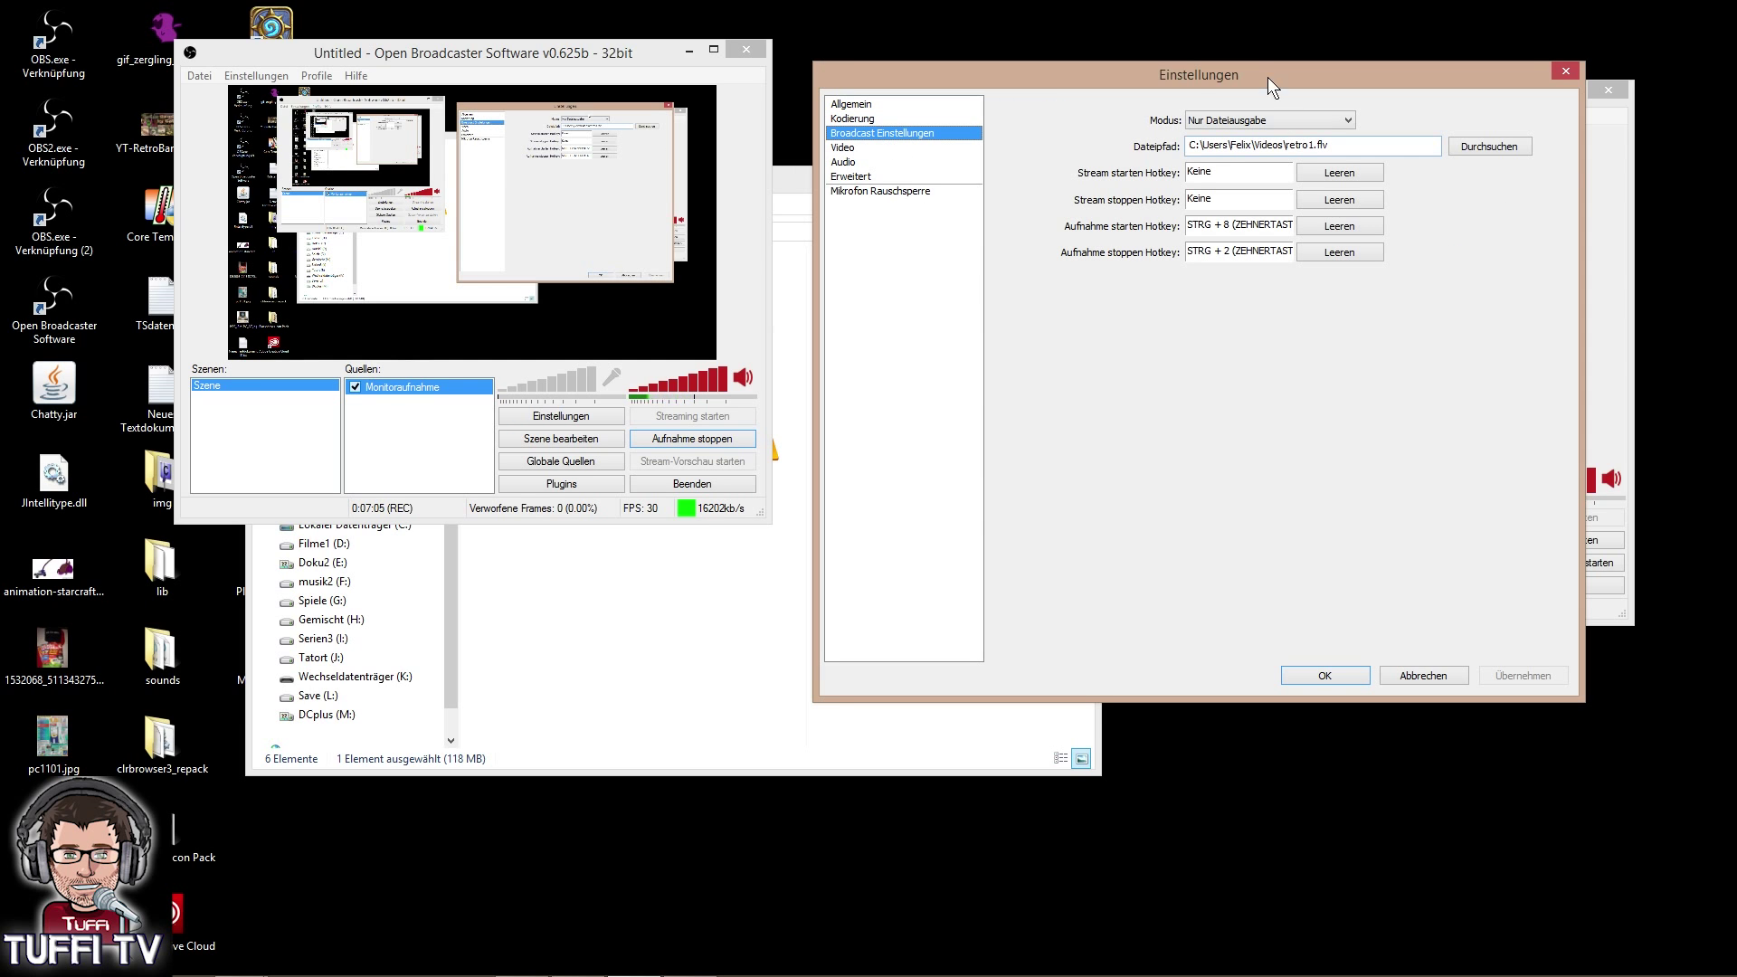
{"action": "key", "text": "Up"}
{"action": "key", "text": "Up"}
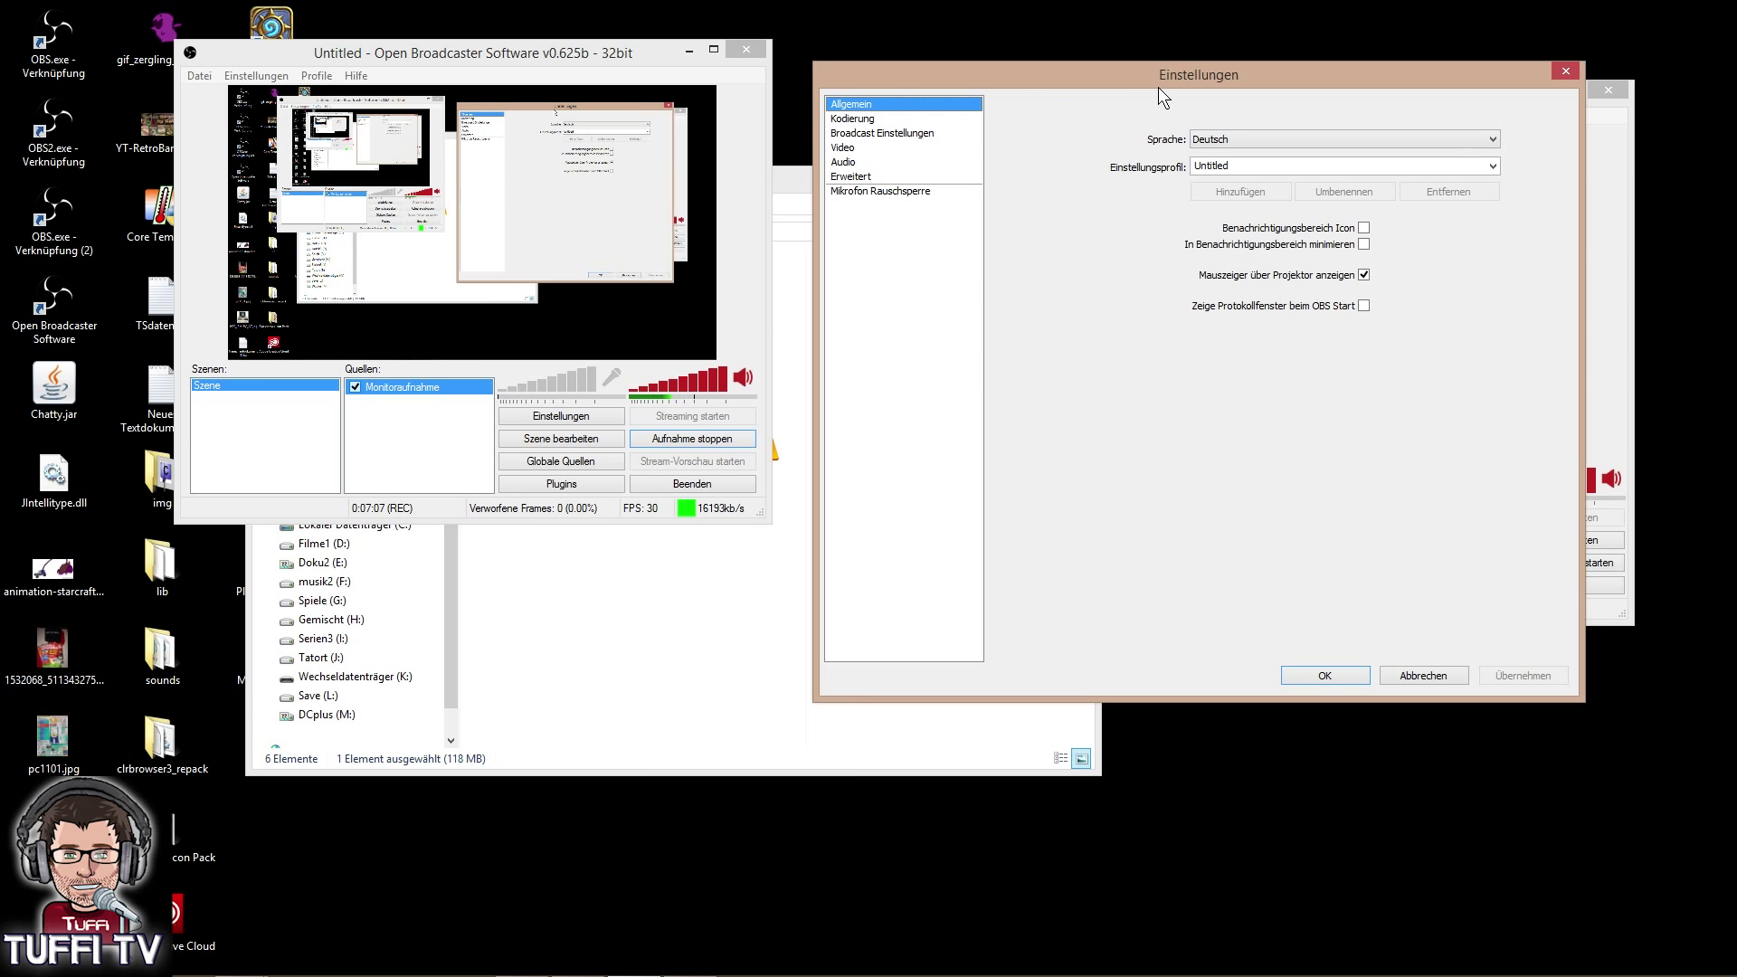
Reposition the settings window, switch the video encoder to x264 and save the change
{"action": "left_click_drag", "start_coordinate": [1159, 88], "coordinate": [1184, 246]}
{"action": "key", "text": "Down"}
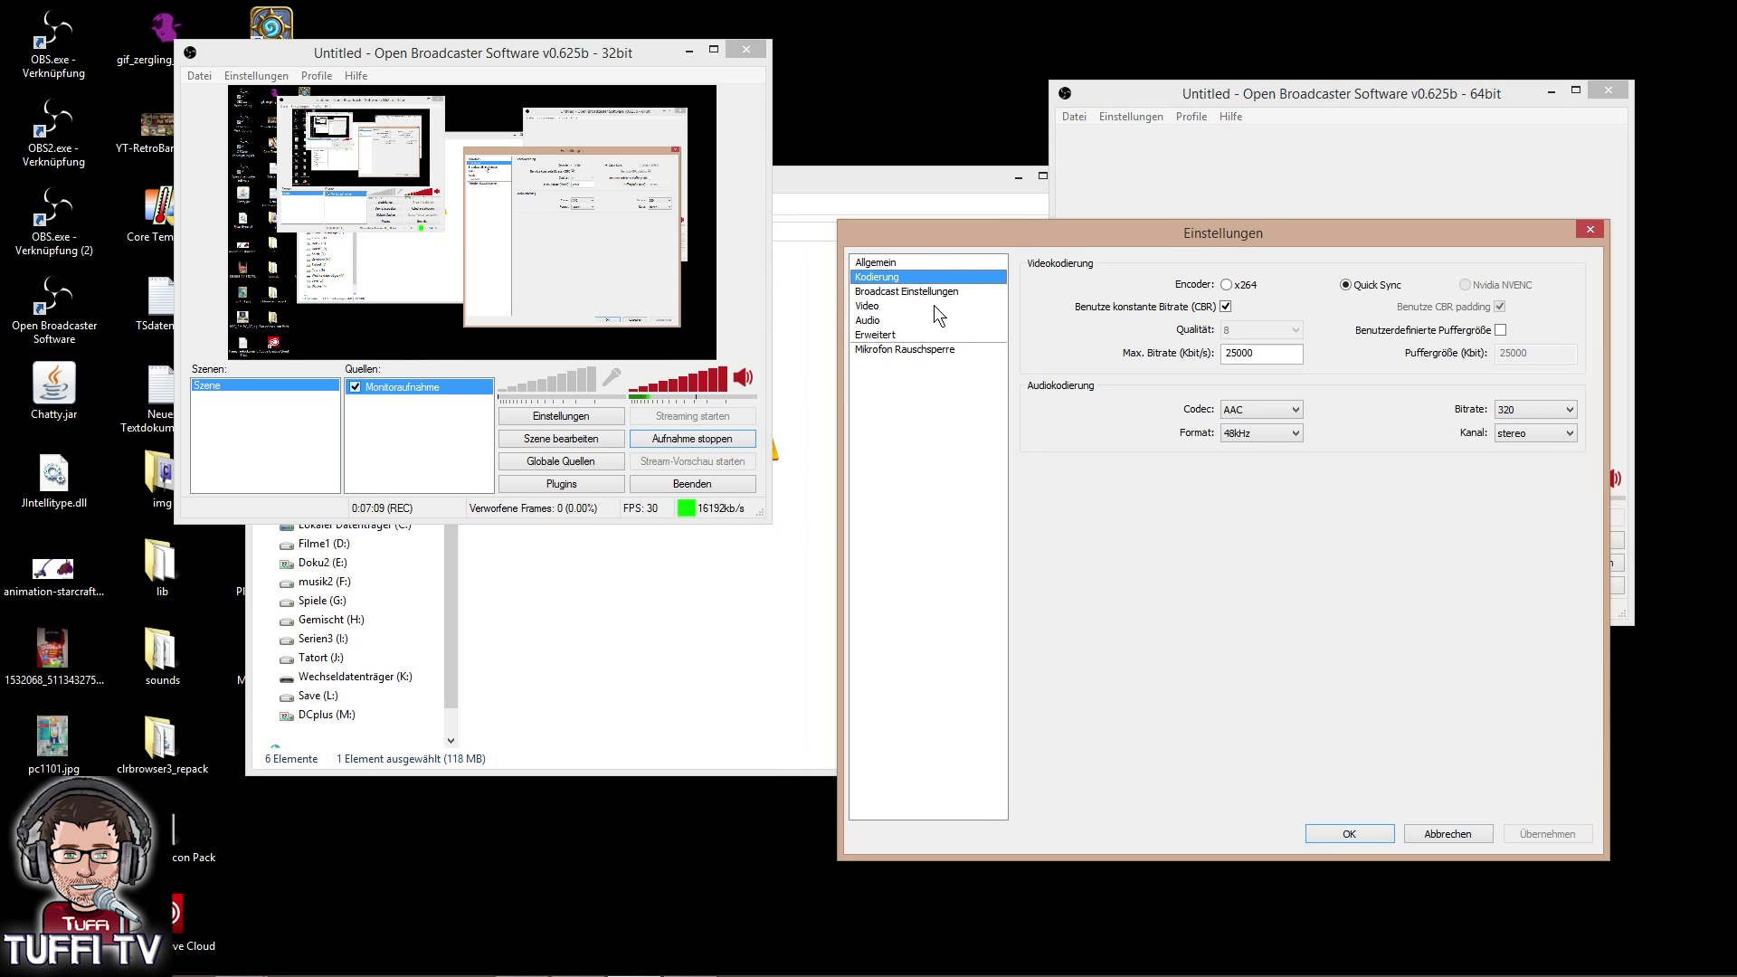
{"action": "left_click", "coordinate": [1227, 285]}
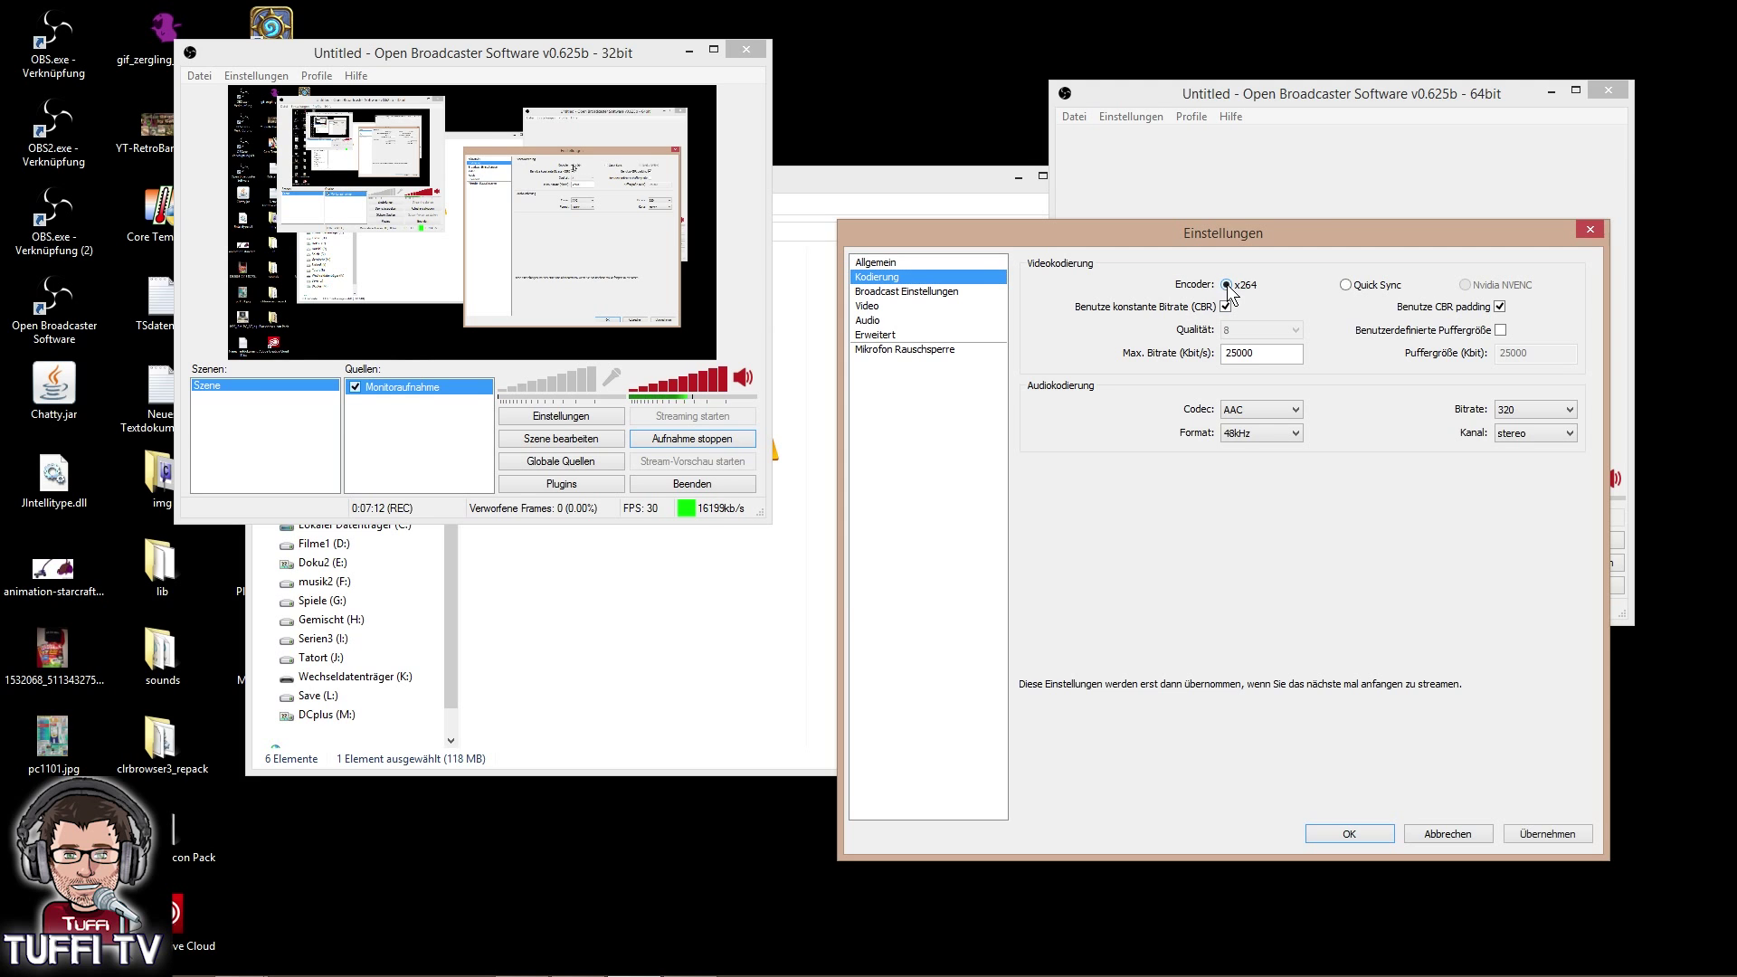
{"action": "left_click", "coordinate": [896, 292]}
{"action": "left_click", "coordinate": [813, 557]}
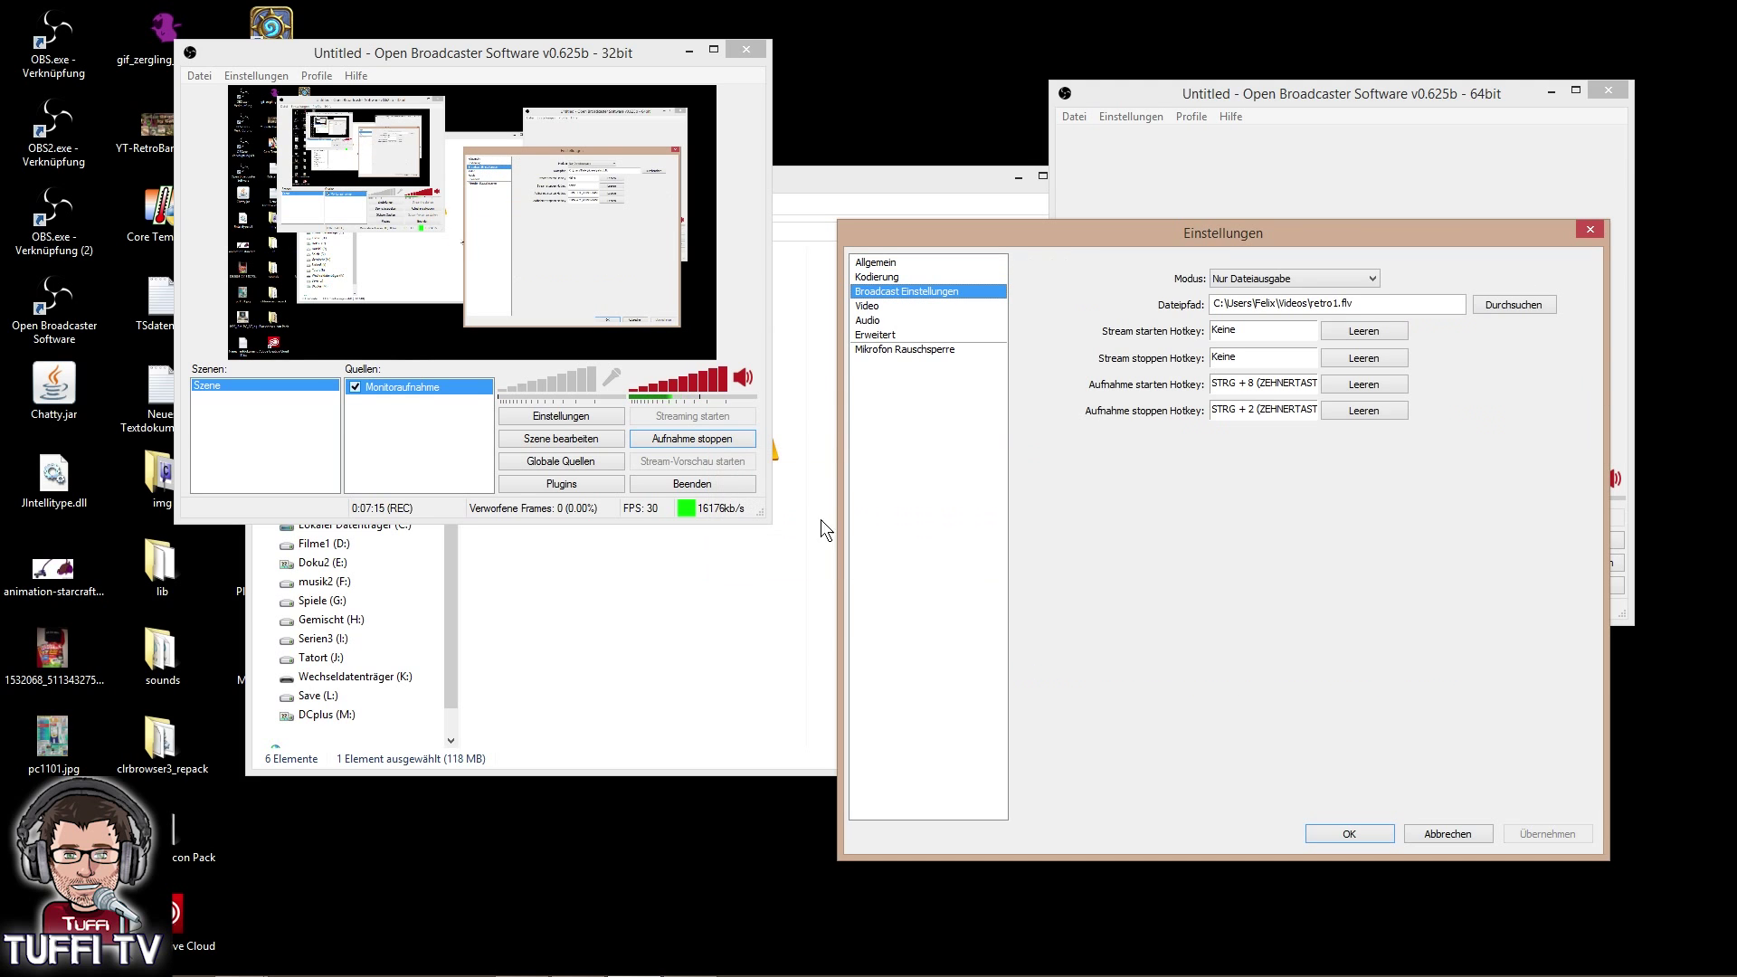
Set the broadcast mode to Livestream and move the settings window higher on the screen
{"action": "left_click", "coordinate": [1206, 279]}
{"action": "left_click", "coordinate": [1252, 291]}
{"action": "left_click_drag", "start_coordinate": [1368, 242], "coordinate": [1323, 128]}
Choose EU: Frankfurt, DE as the Twitch / Justin.tv server and save the broadcast settings
{"action": "left_click", "coordinate": [1252, 221]}
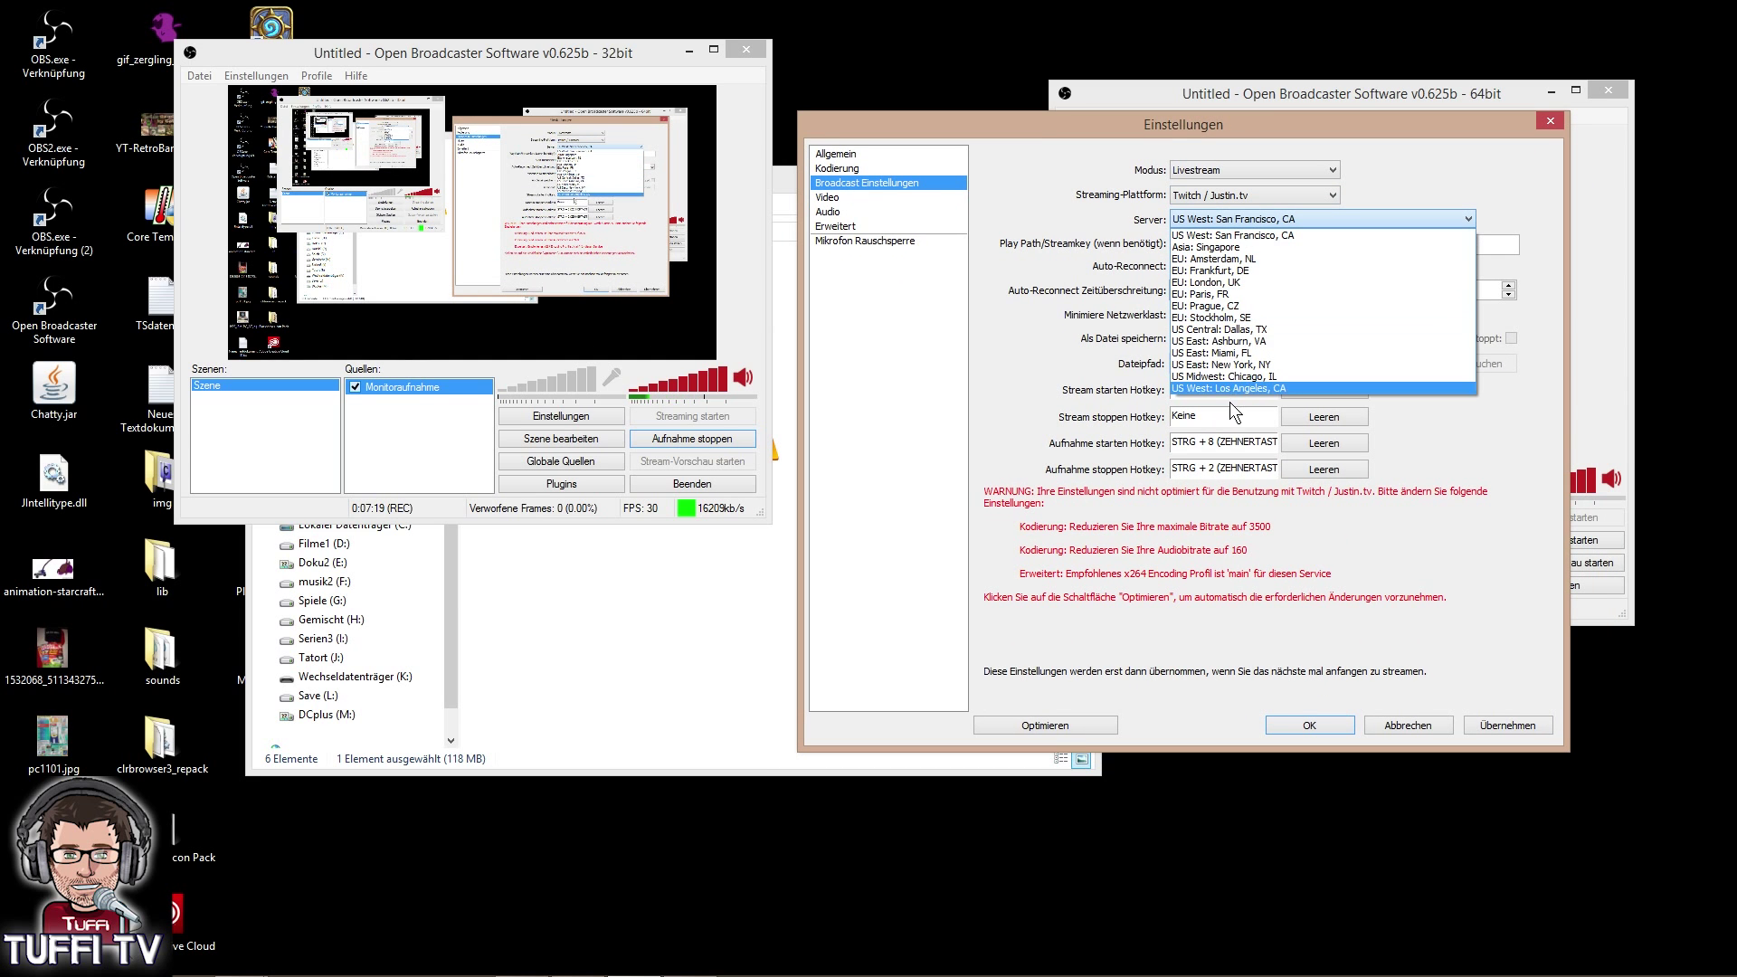
{"action": "left_click", "coordinate": [1225, 263]}
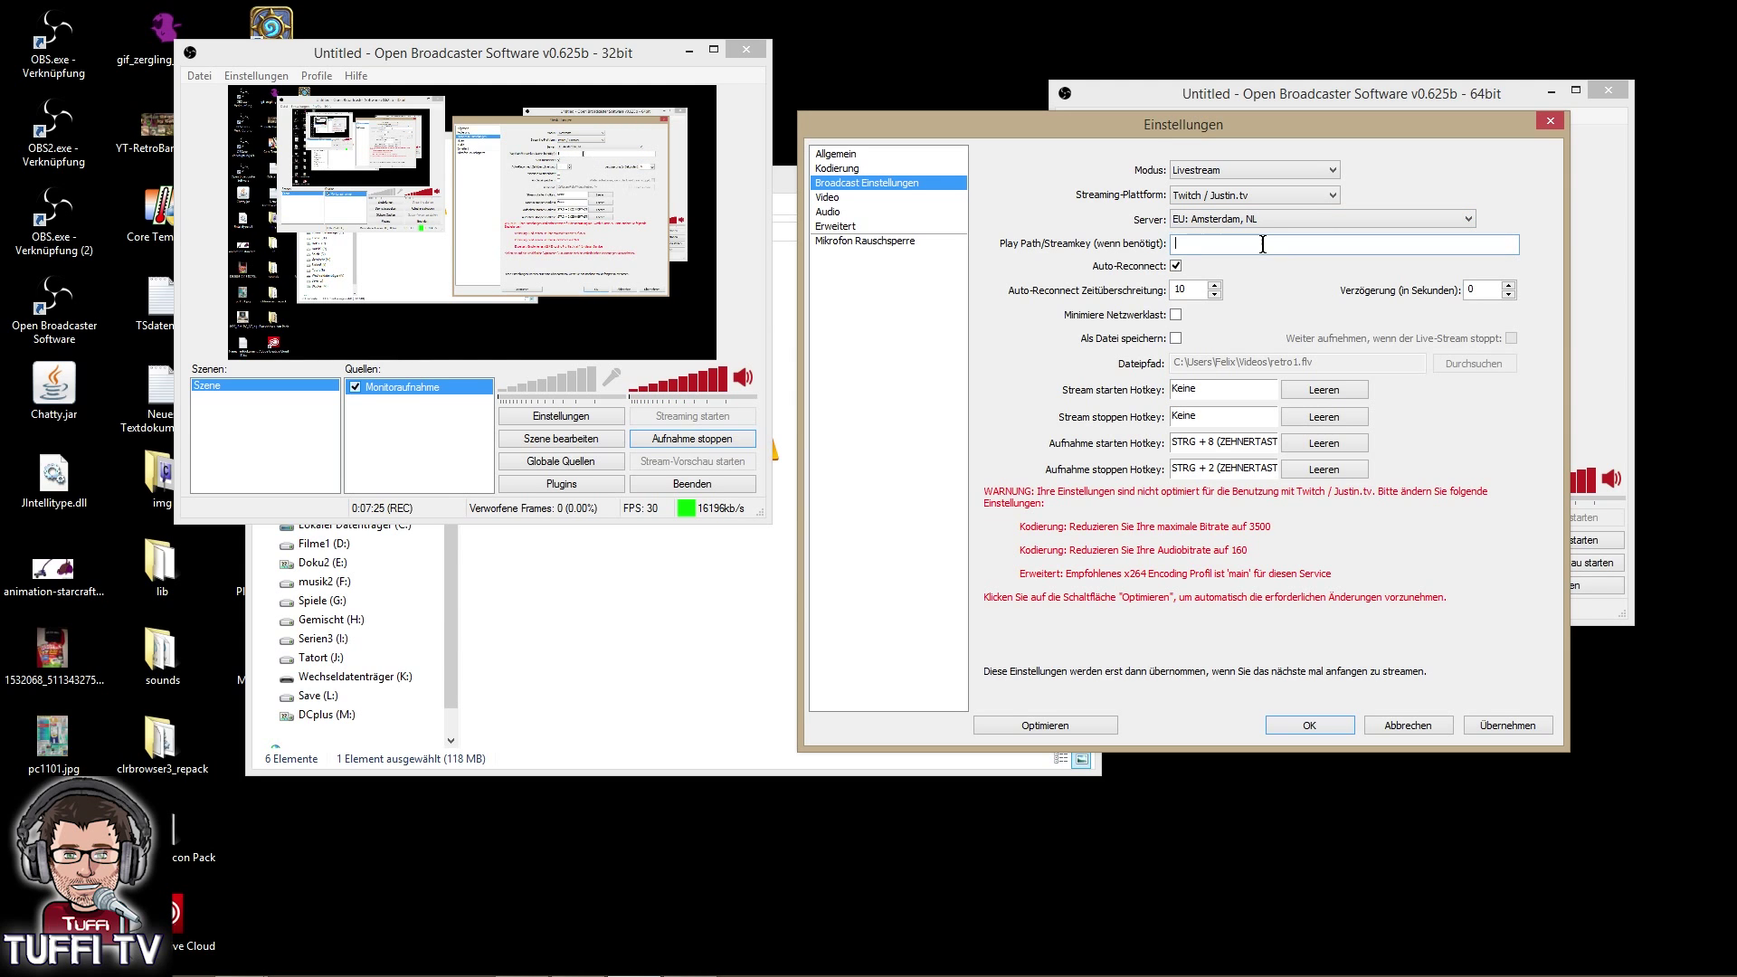
{"action": "left_click", "coordinate": [1263, 219]}
{"action": "left_click", "coordinate": [1217, 269]}
{"action": "left_click", "coordinate": [1280, 246]}
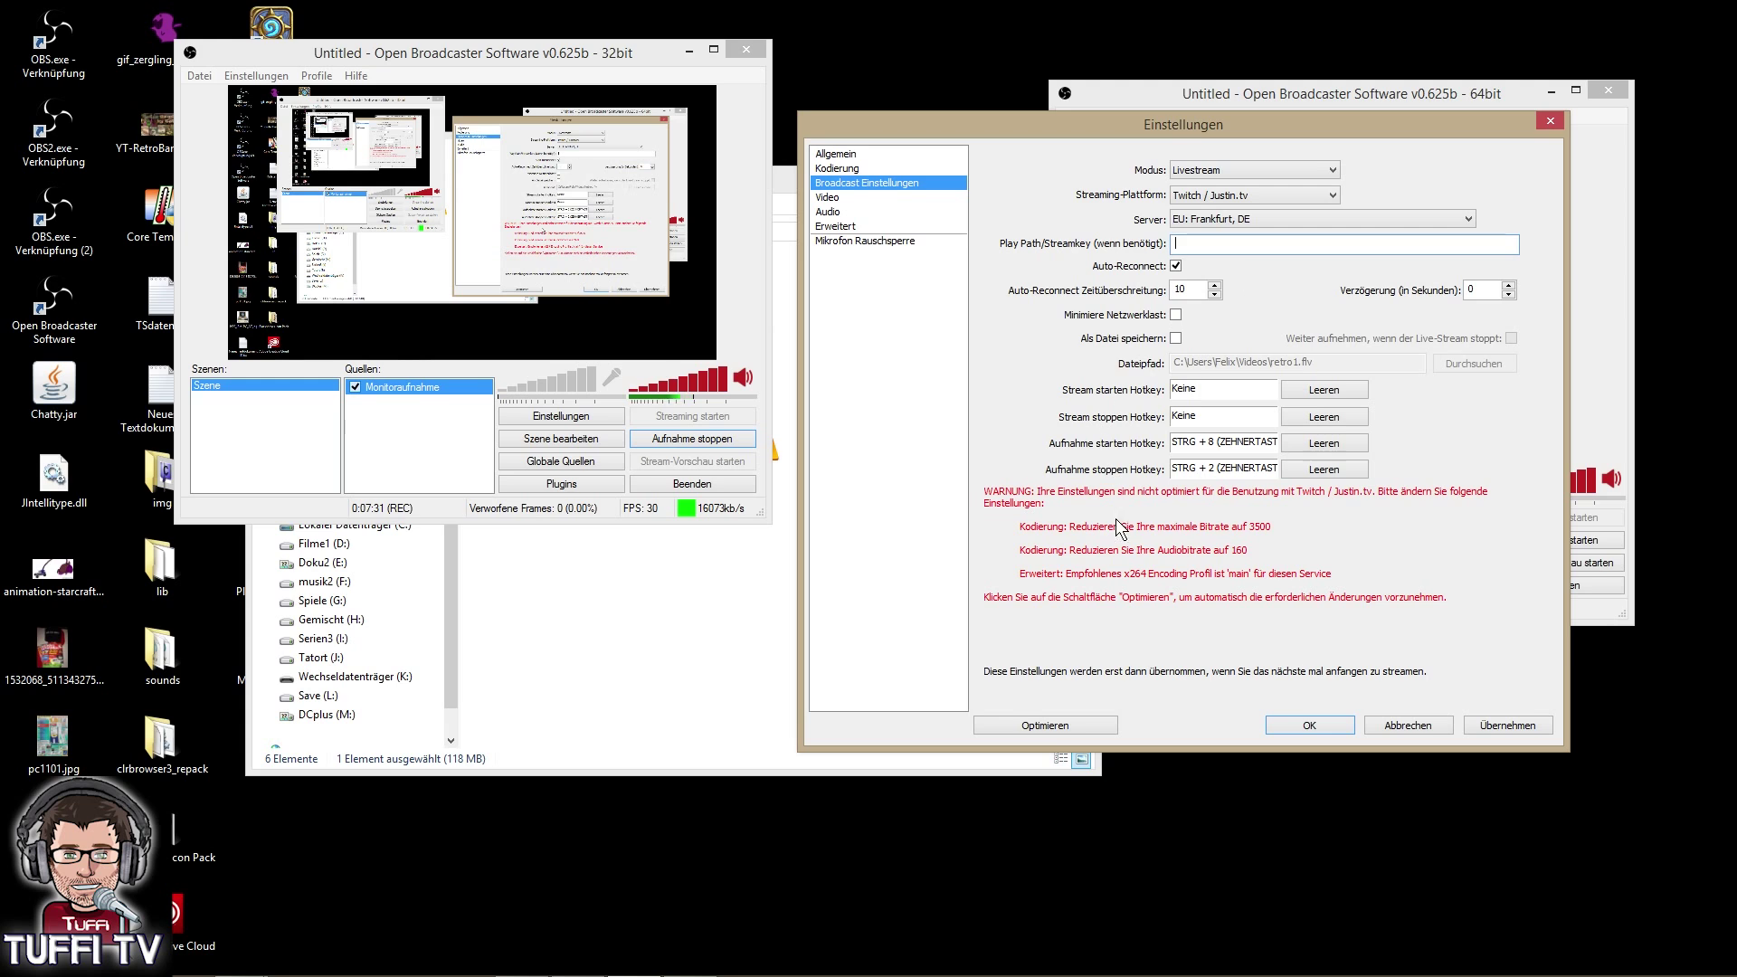
{"action": "left_click", "coordinate": [847, 169]}
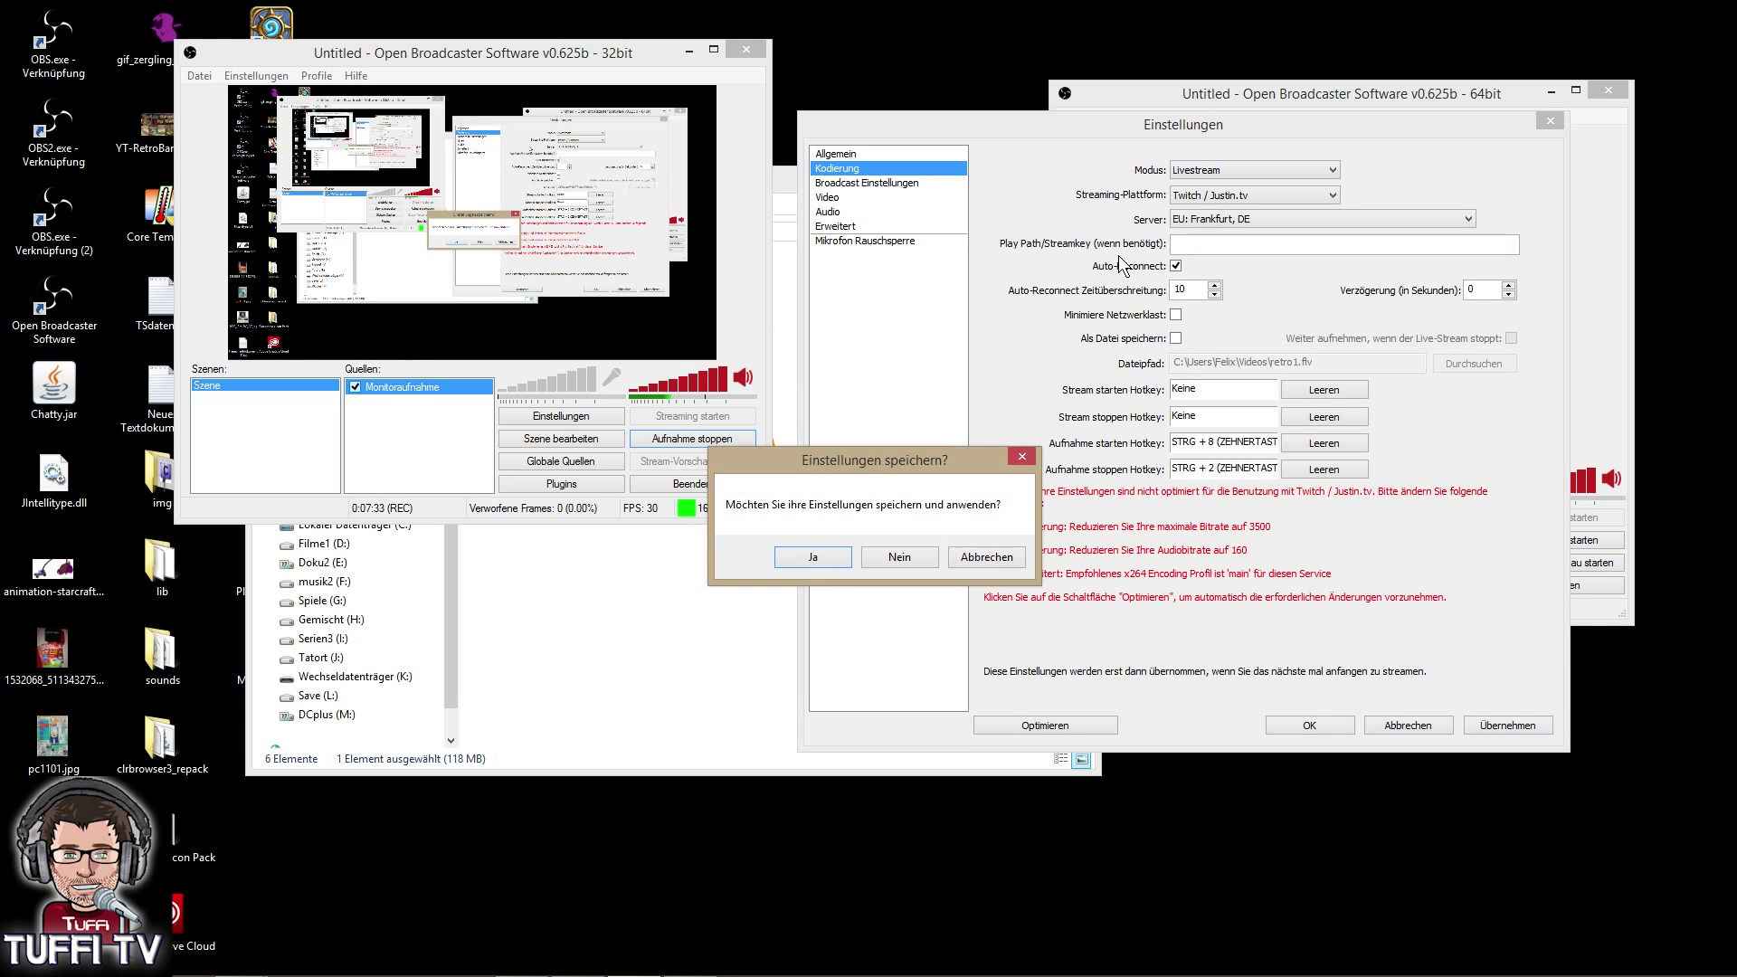
{"action": "left_click", "coordinate": [813, 557]}
Set the maximum video bitrate to 2000 Kbit/s and save the encoding settings
{"action": "left_click_drag", "start_coordinate": [1222, 244], "coordinate": [1108, 244]}
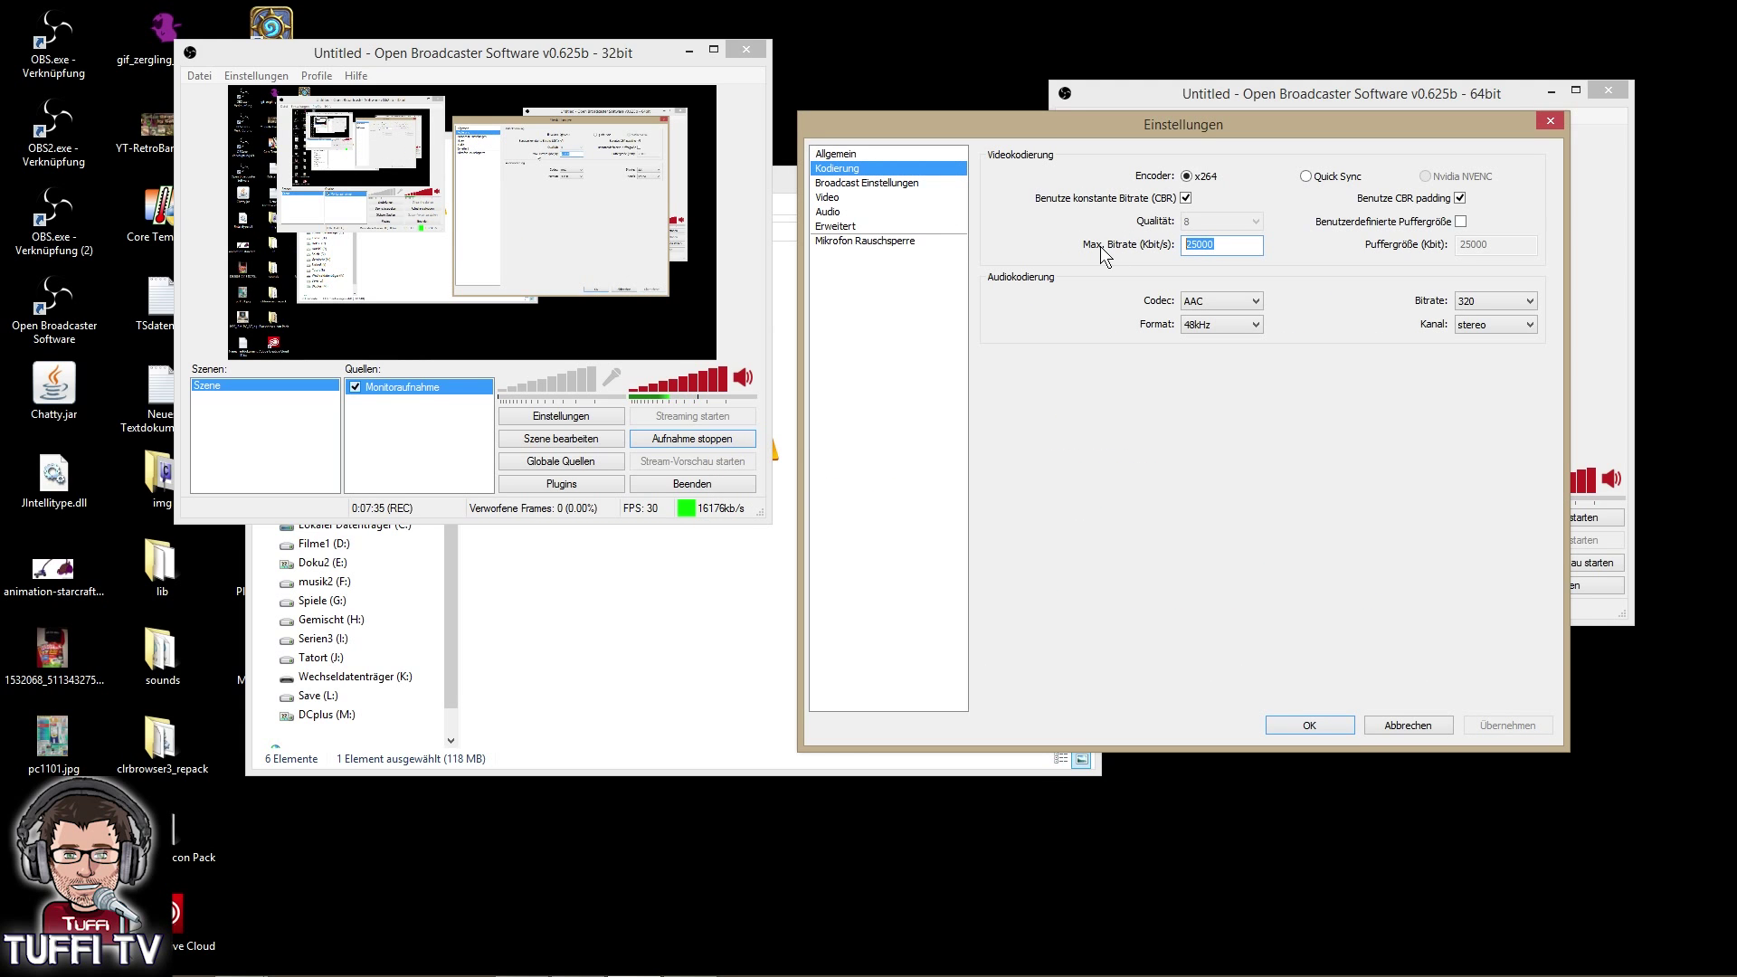
{"action": "type", "text": "200"}
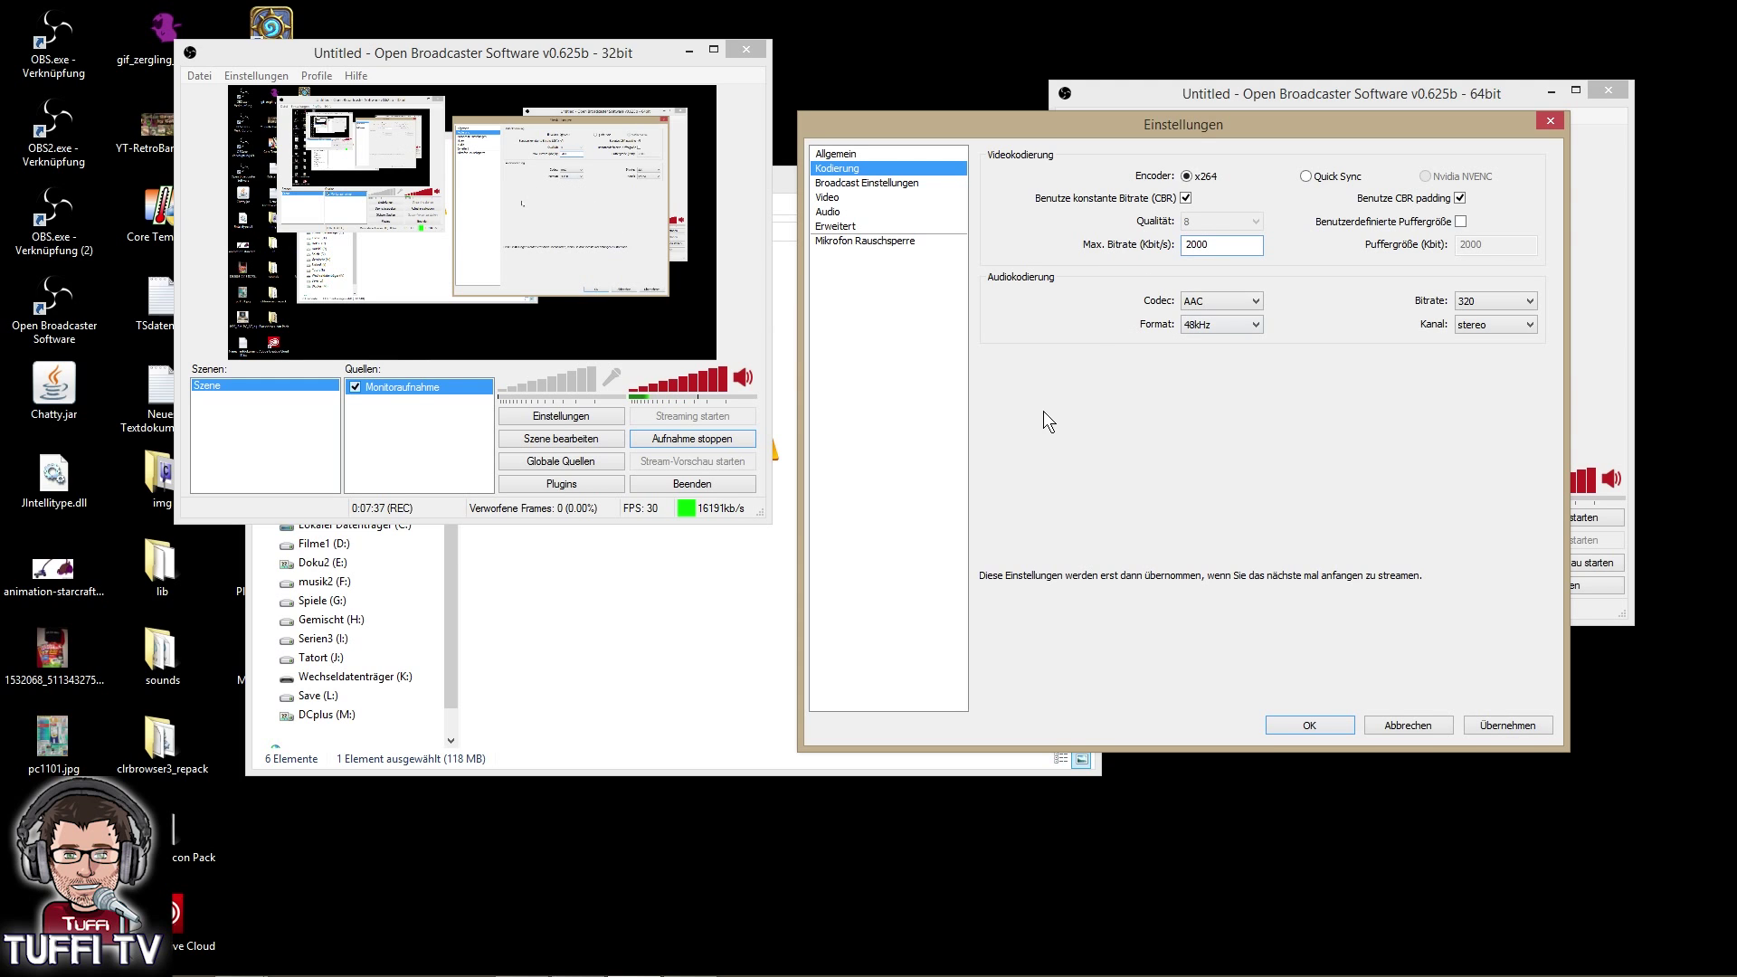
{"action": "left_click", "coordinate": [900, 184]}
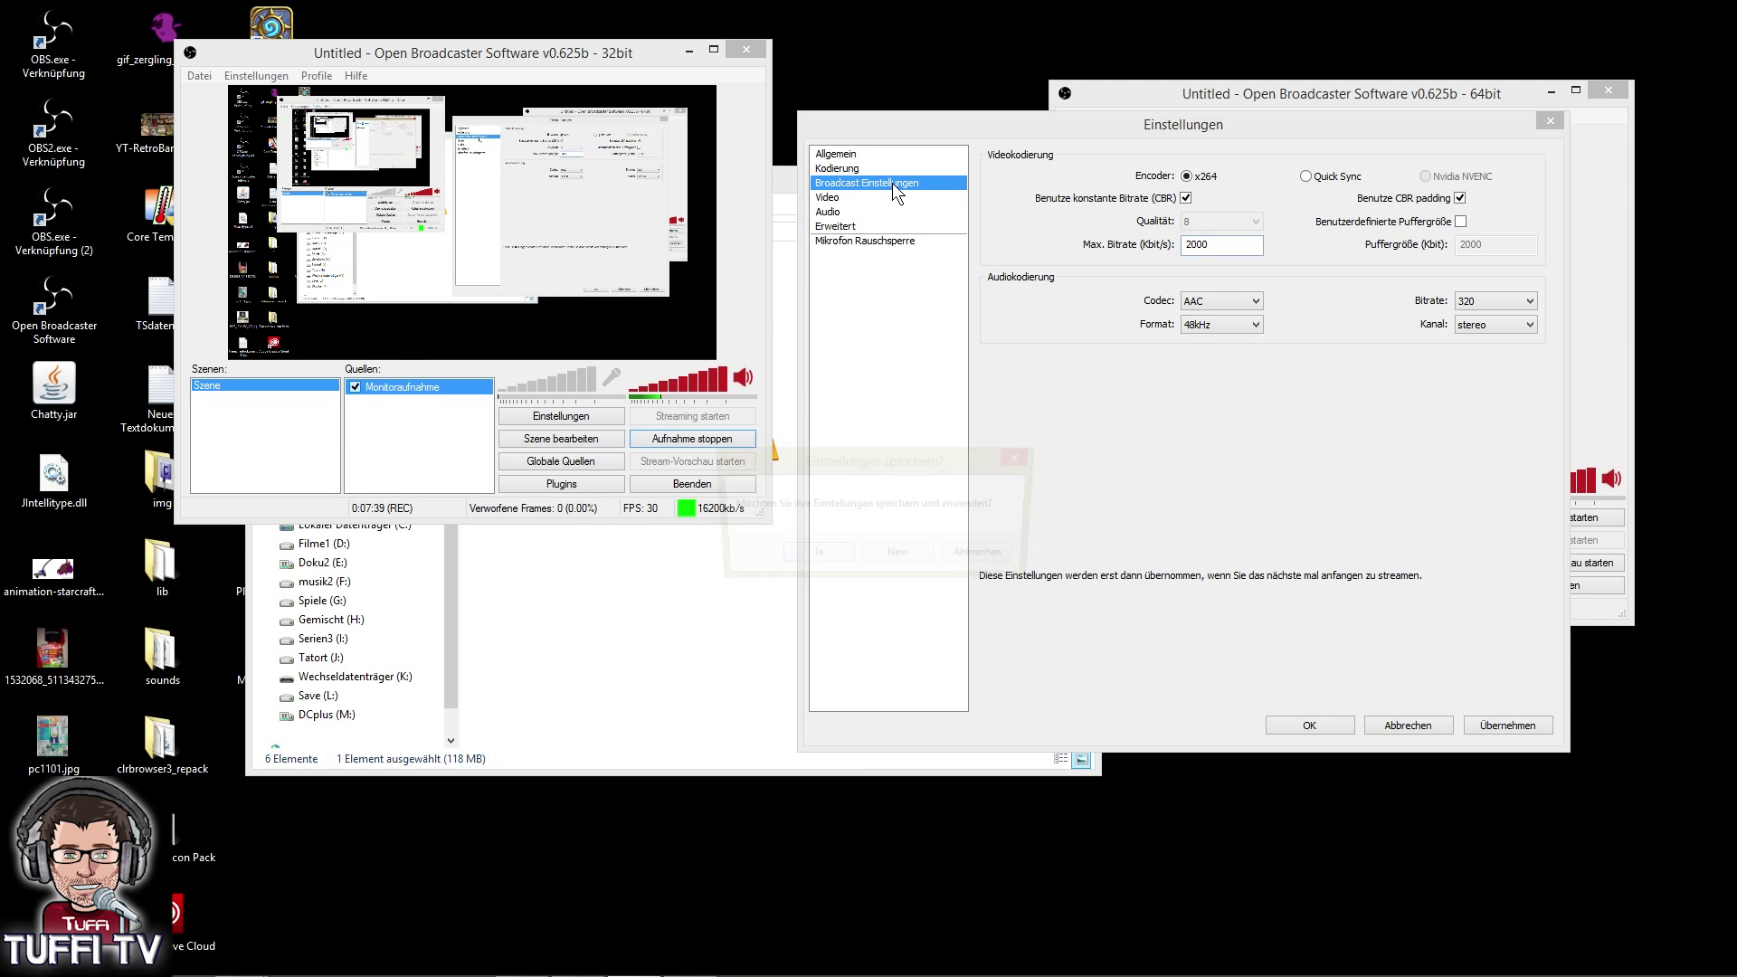
{"action": "left_click", "coordinate": [825, 556]}
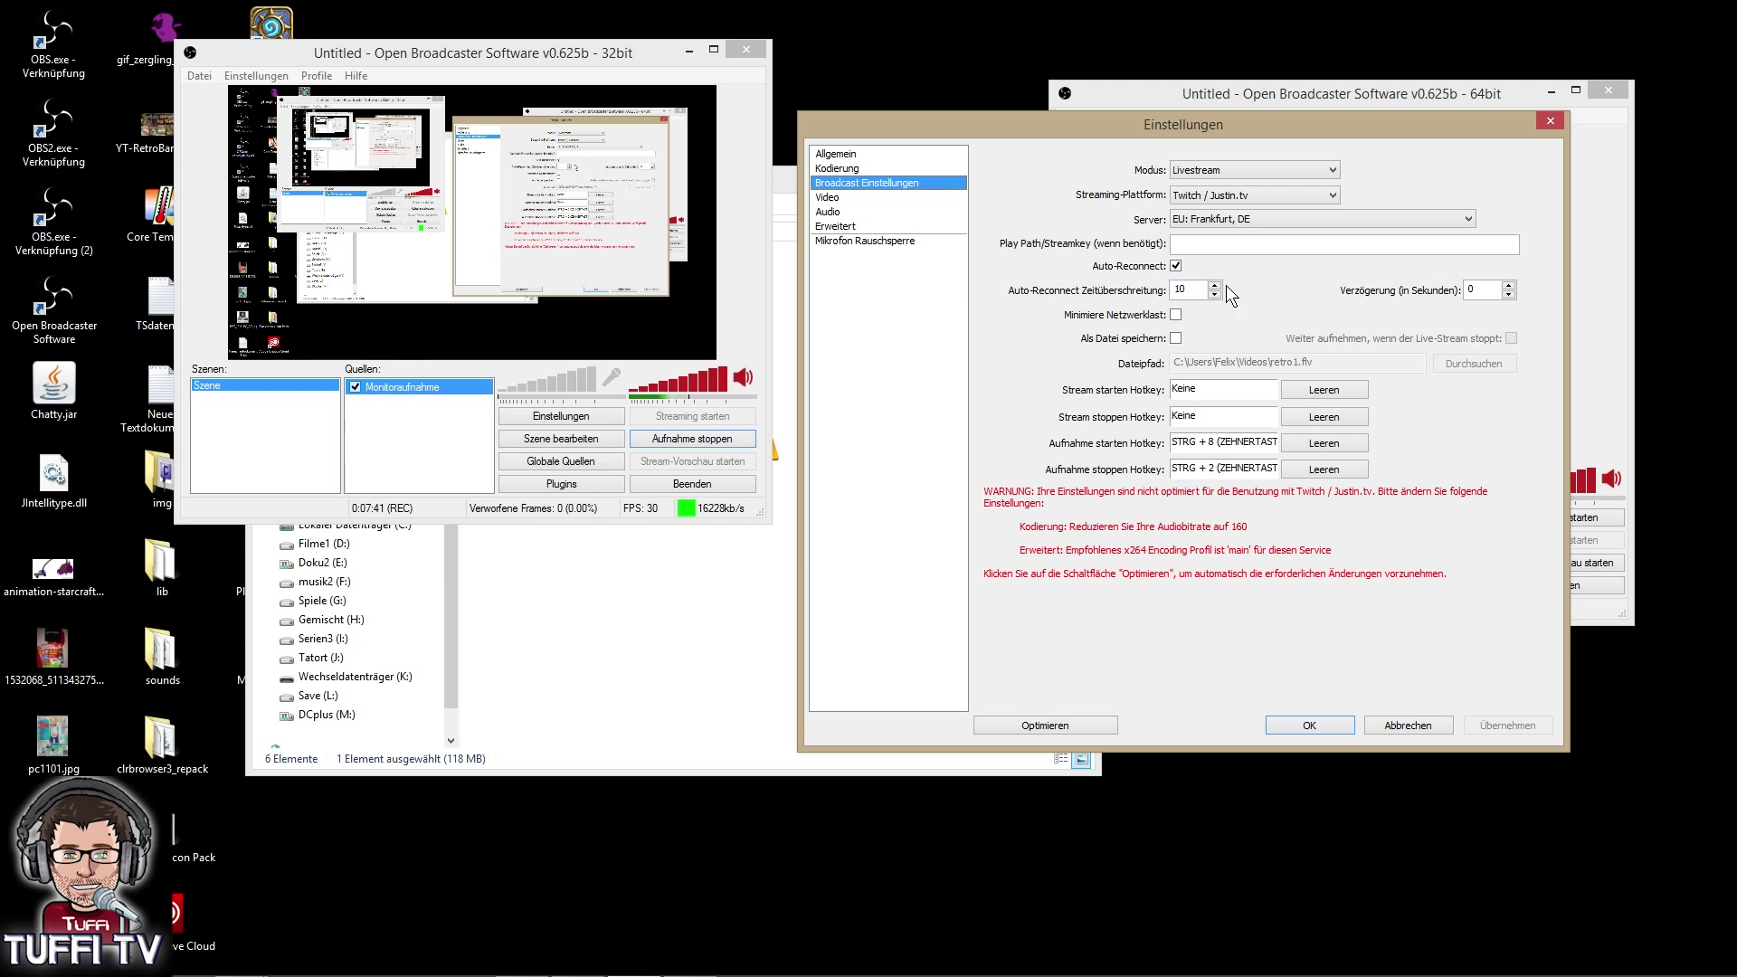
Check the video settings, set the x264 CPU preset to faster in the advanced settings and accept the preset change
{"action": "left_click", "coordinate": [830, 197]}
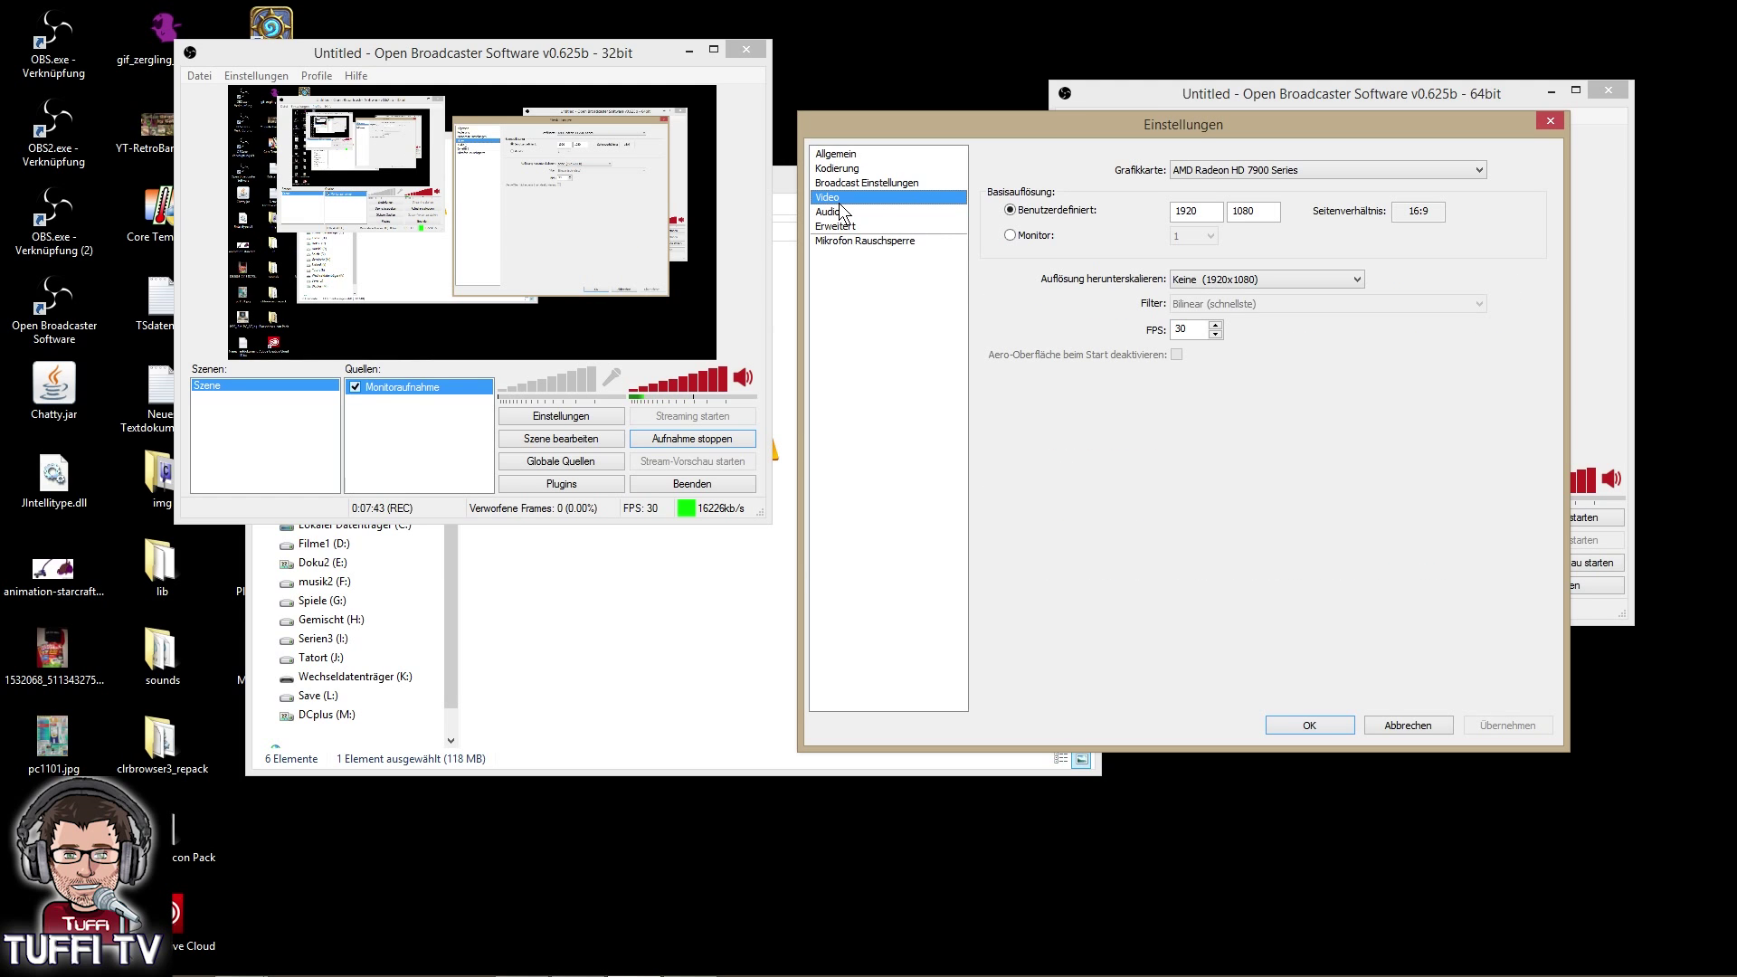
{"action": "left_click", "coordinate": [858, 184]}
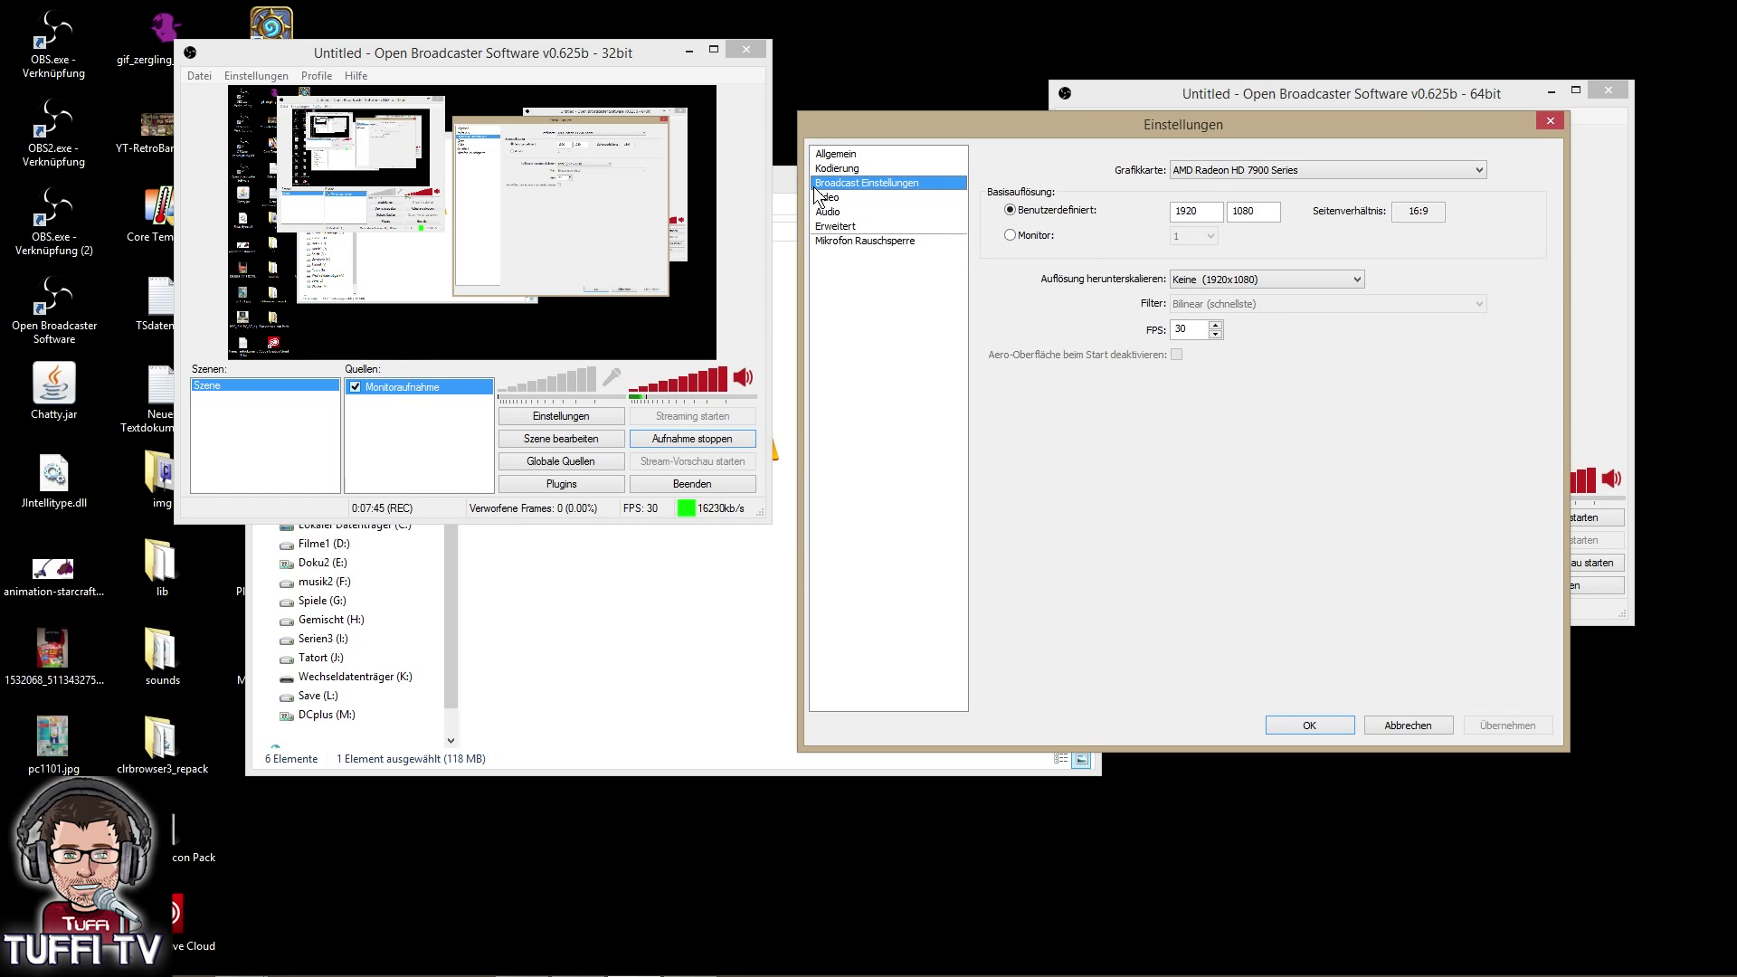
{"action": "left_click", "coordinate": [837, 227]}
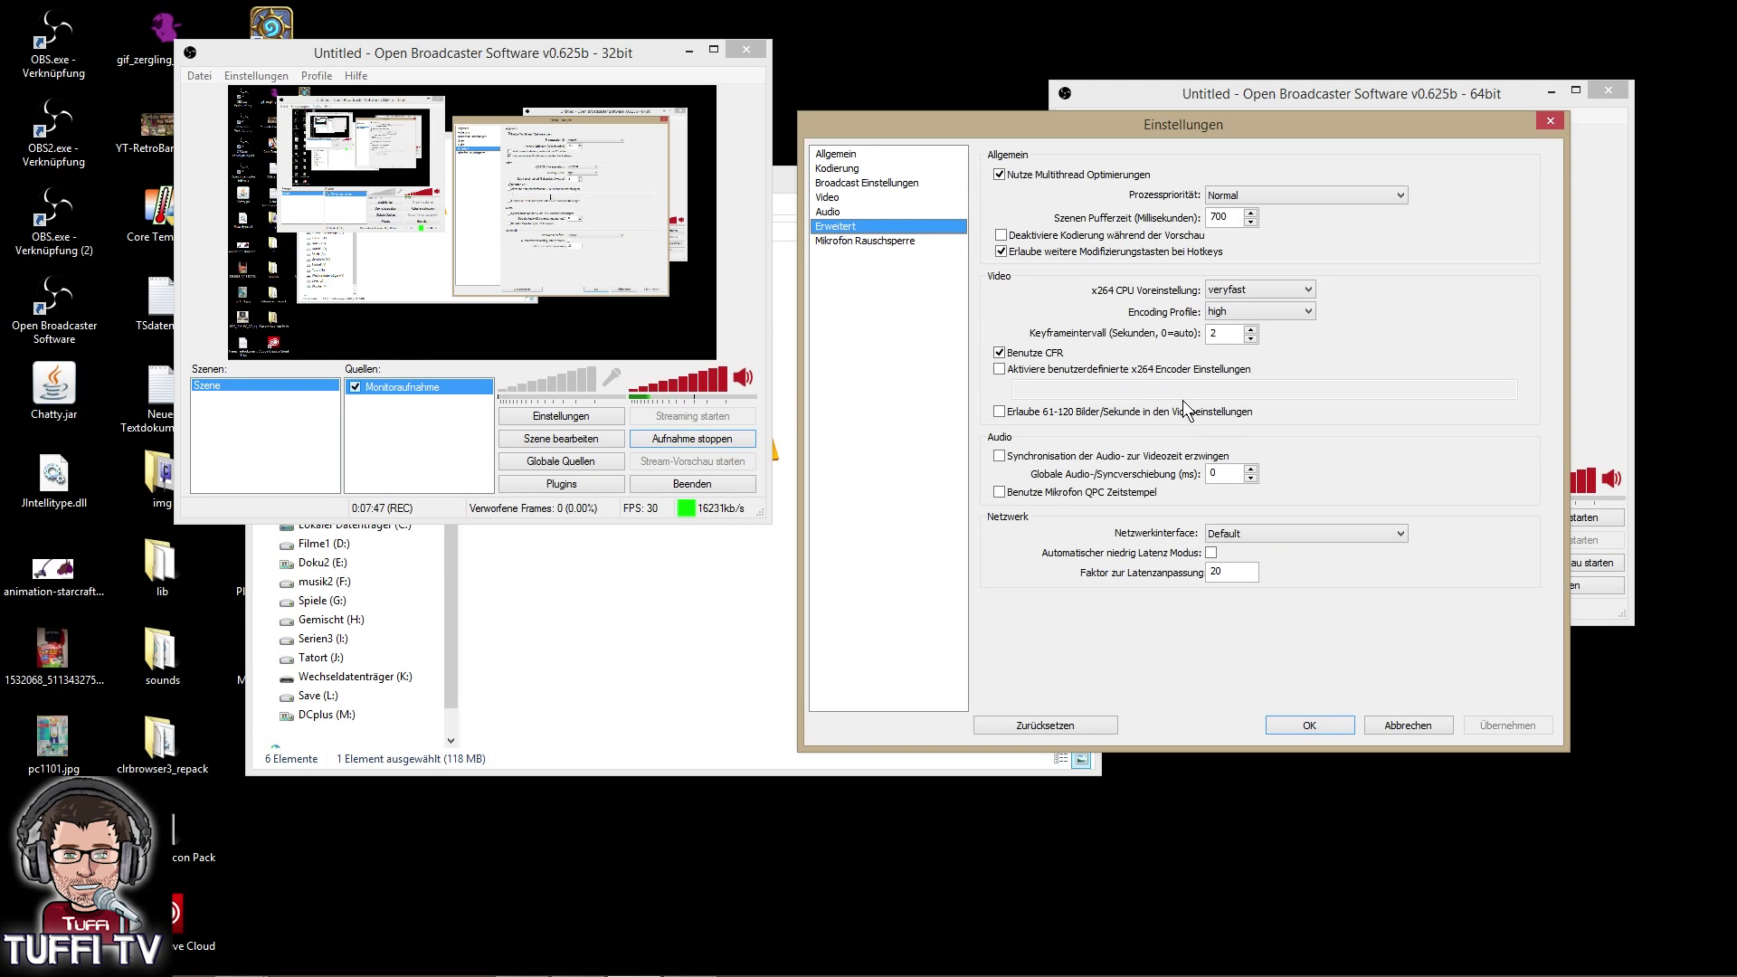
{"action": "left_click", "coordinate": [1224, 281]}
{"action": "left_click", "coordinate": [1248, 332]}
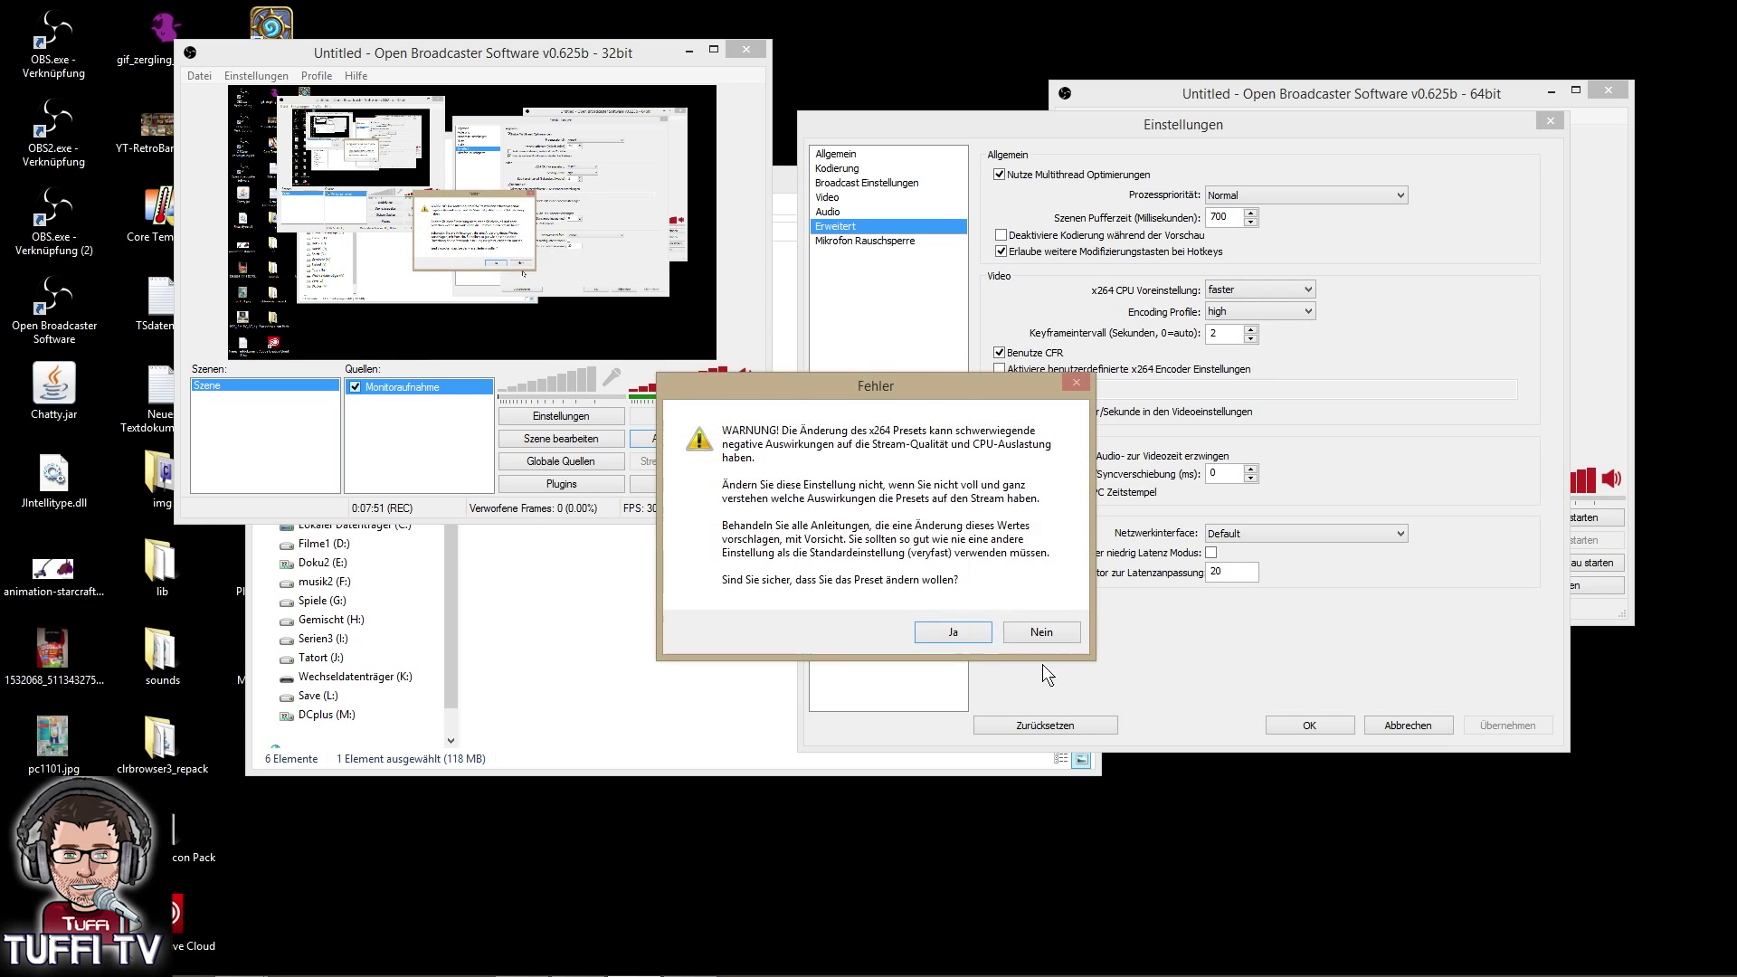
{"action": "left_click", "coordinate": [952, 635]}
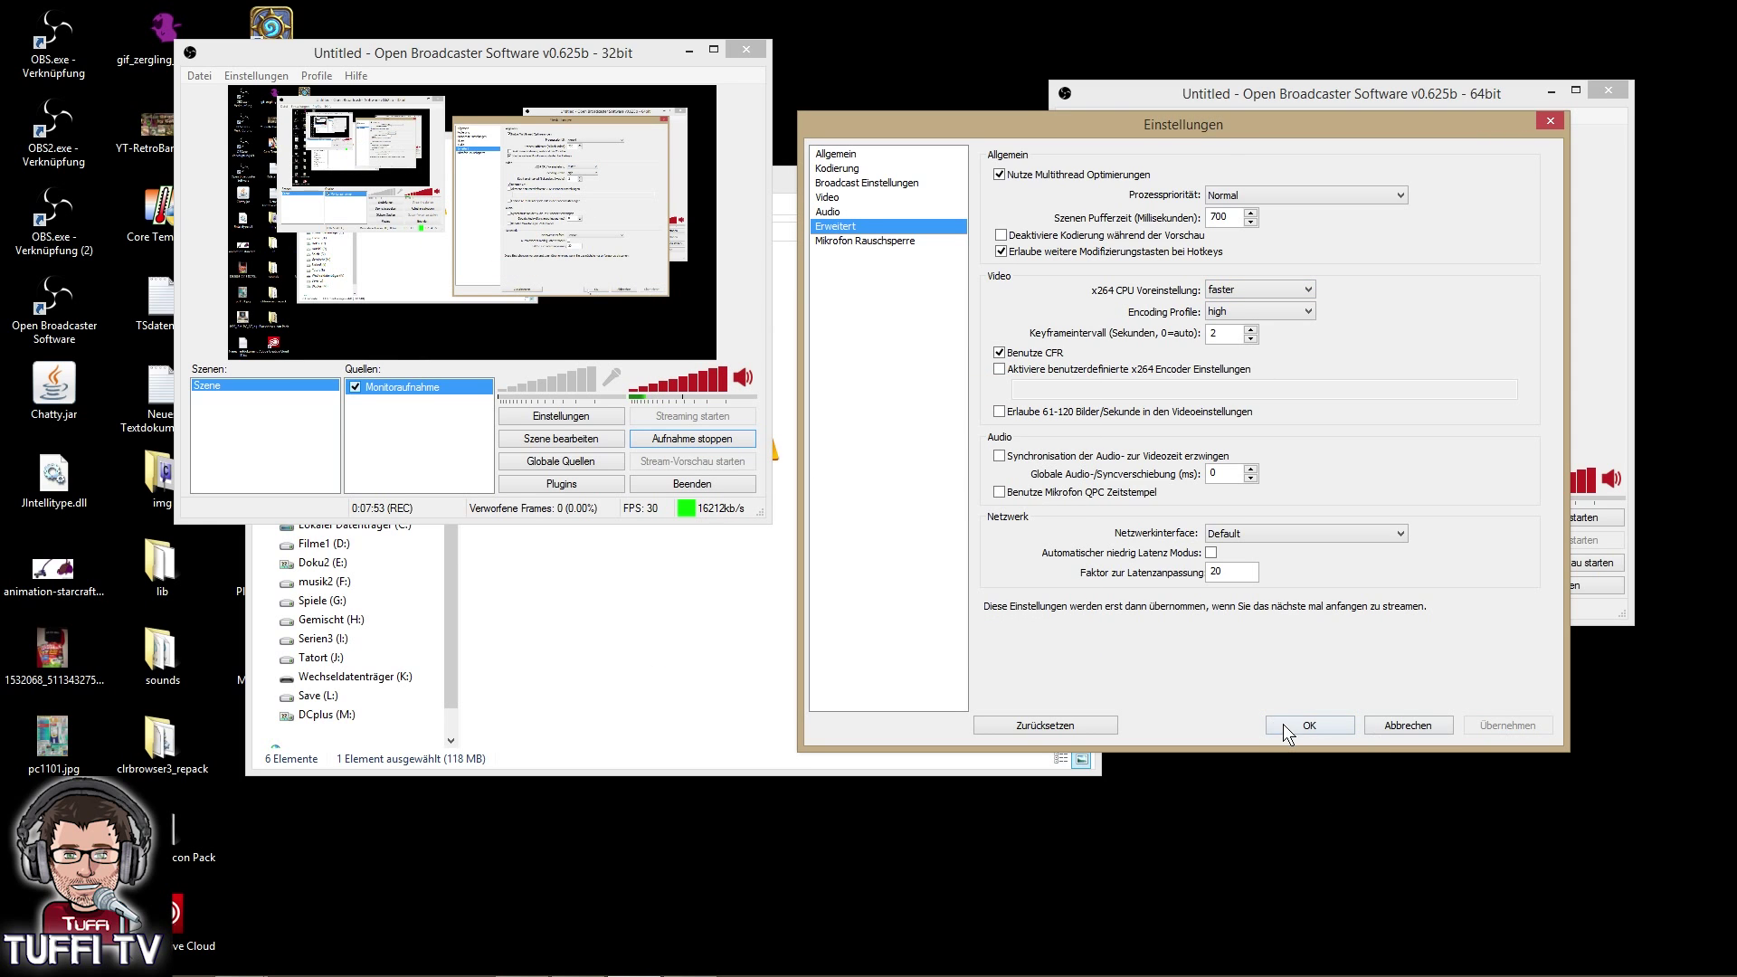